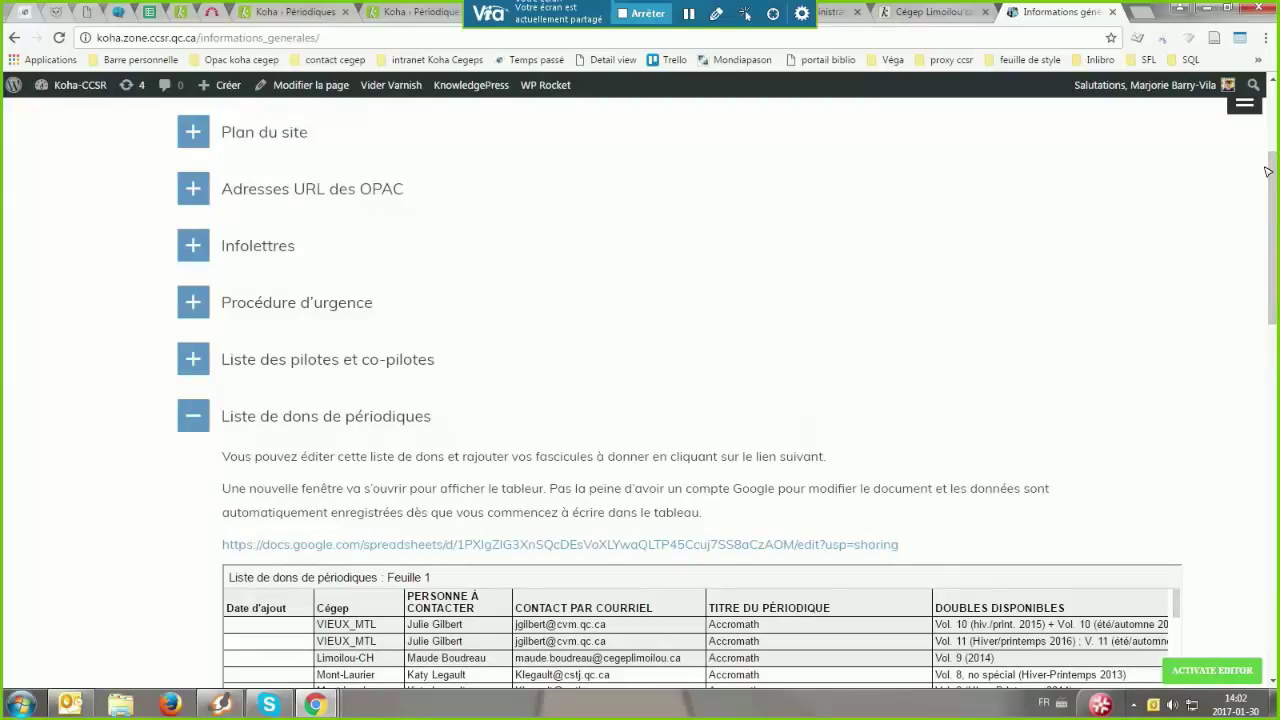
- Examine the Liste de dons de périodiques section of the Informations générales page, including its instructions and embedded table
left_click_drag(1272, 170, 1275, 136)
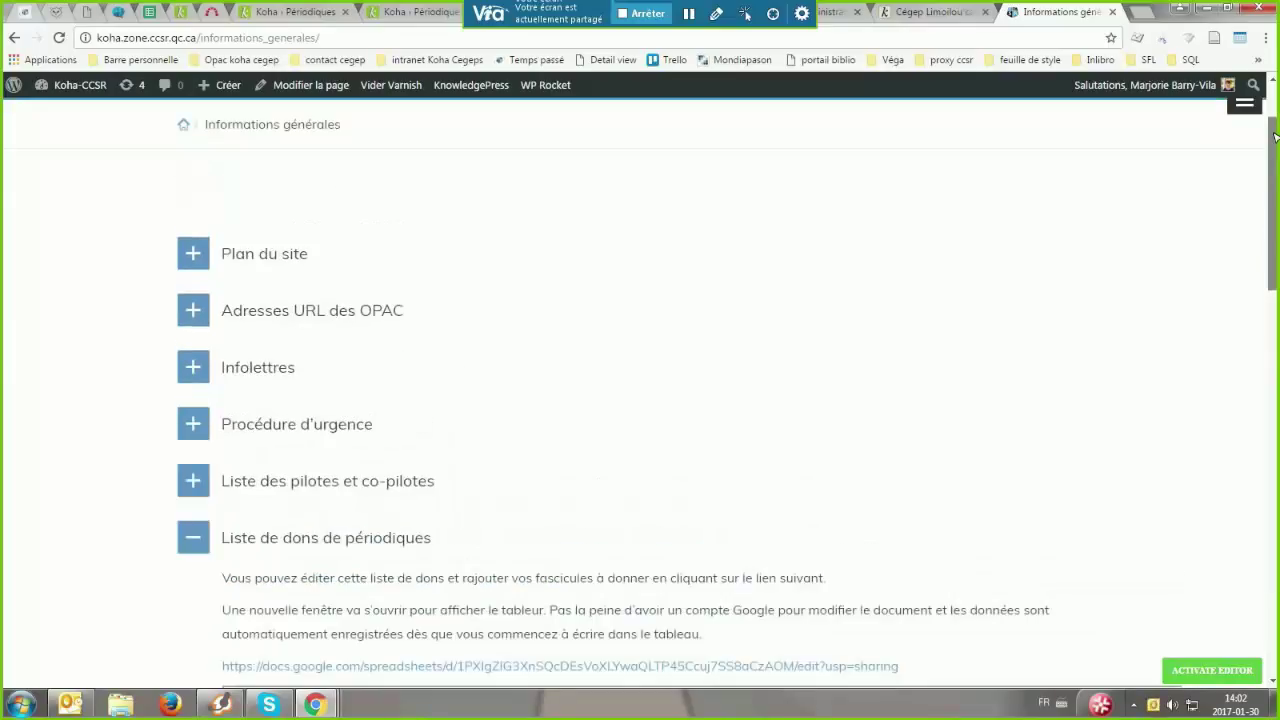
scroll(657, 306, "down", 1)
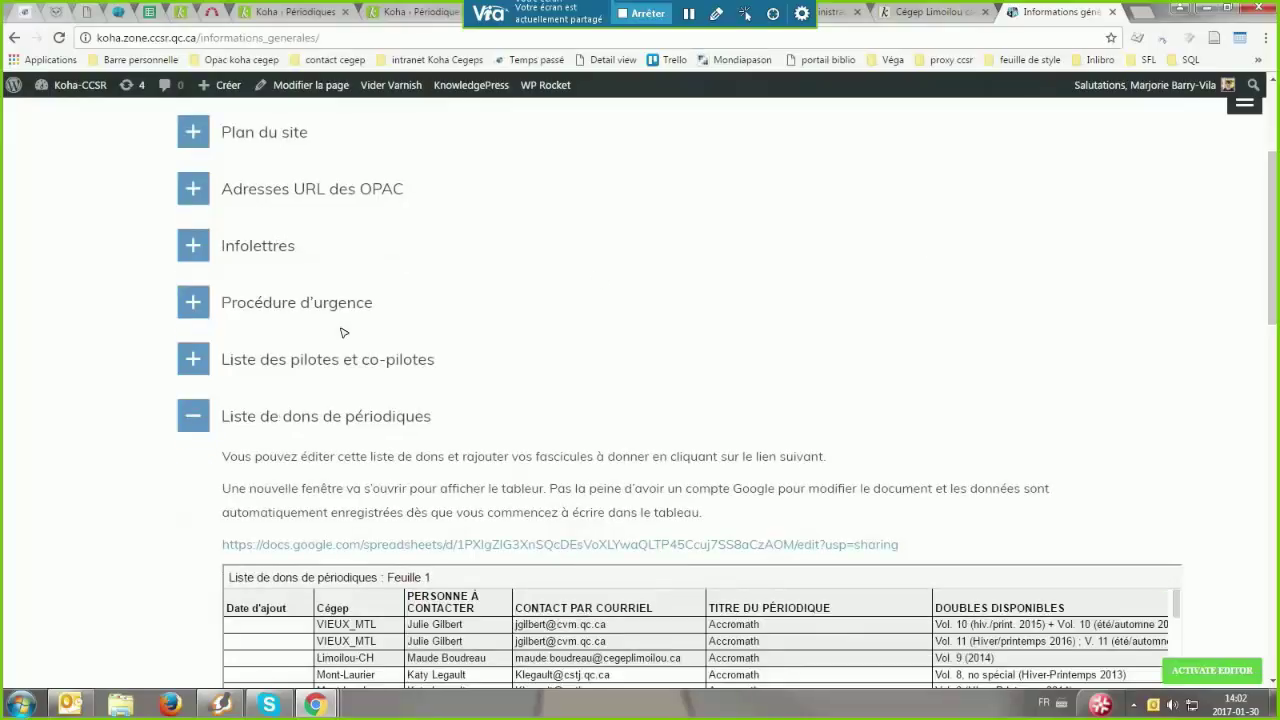
scroll(210, 170, "up", 1)
scroll(210, 170, "up", 3)
scroll(300, 200, "up", 1)
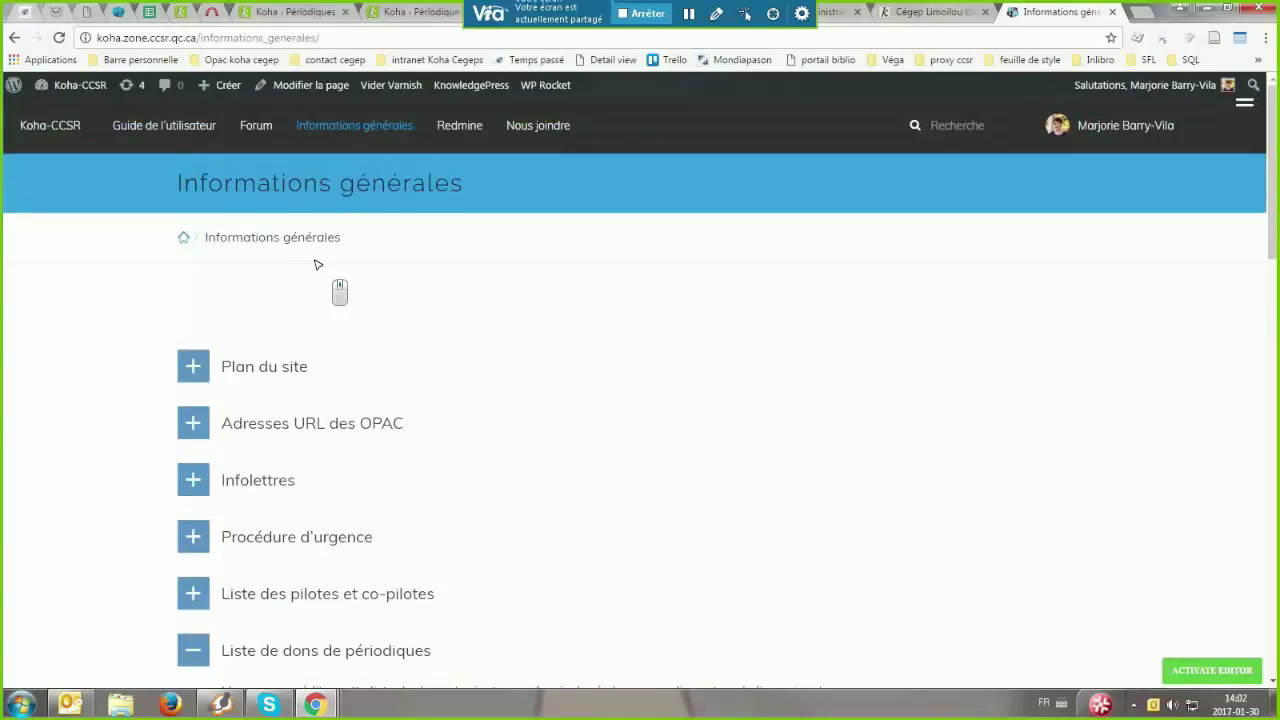
scroll(294, 240, "down", 3)
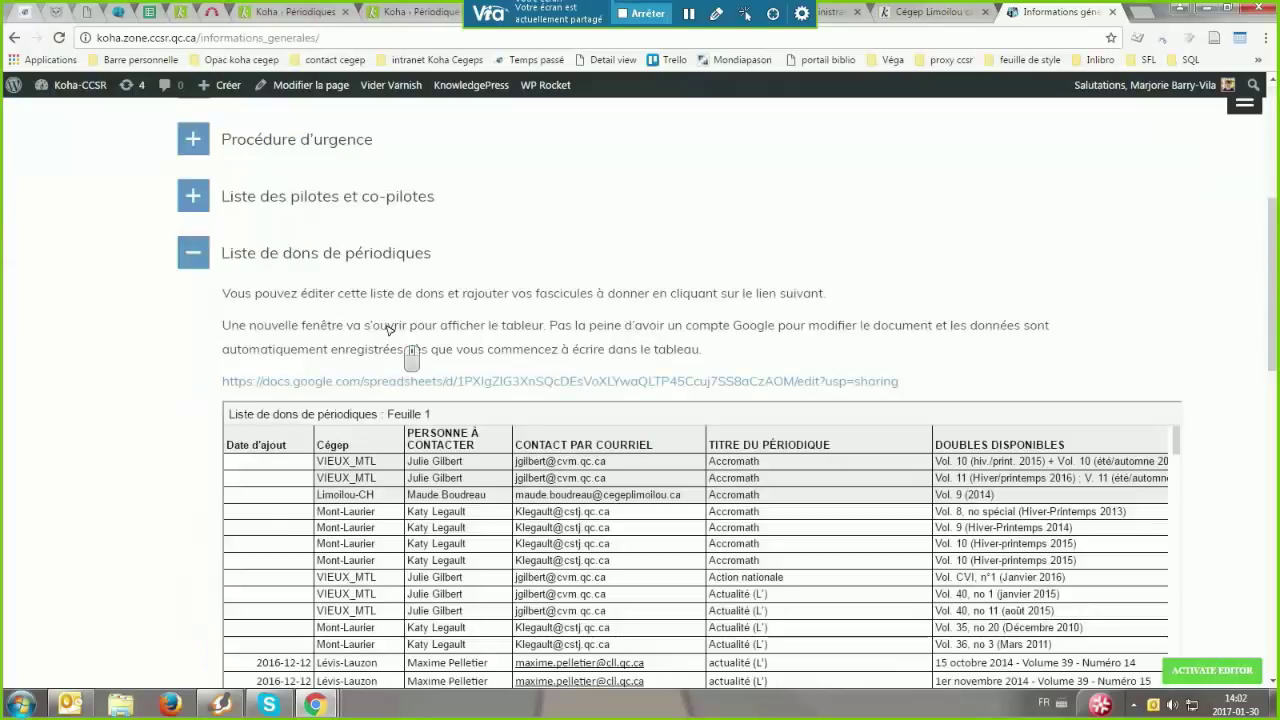
scroll(525, 373, "down", 1)
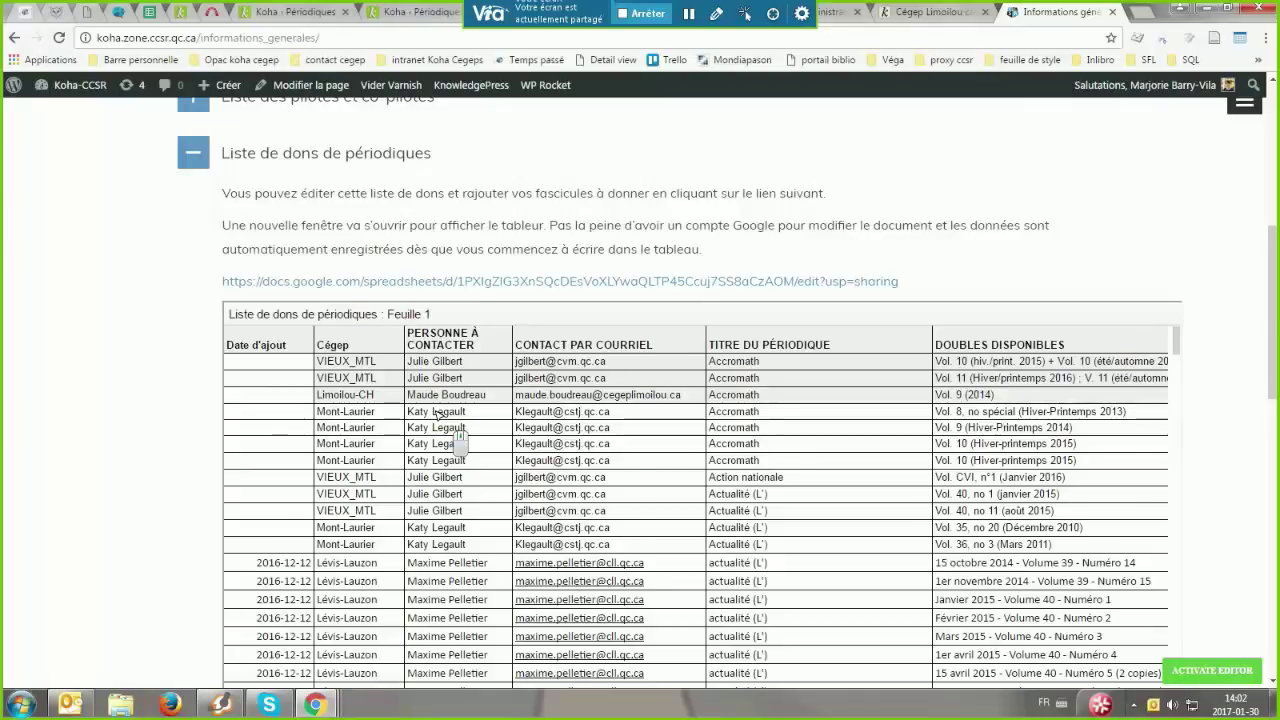
scroll(437, 413, "down", 3)
scroll(224, 466, "up", 3)
scroll(206, 443, "up", 2)
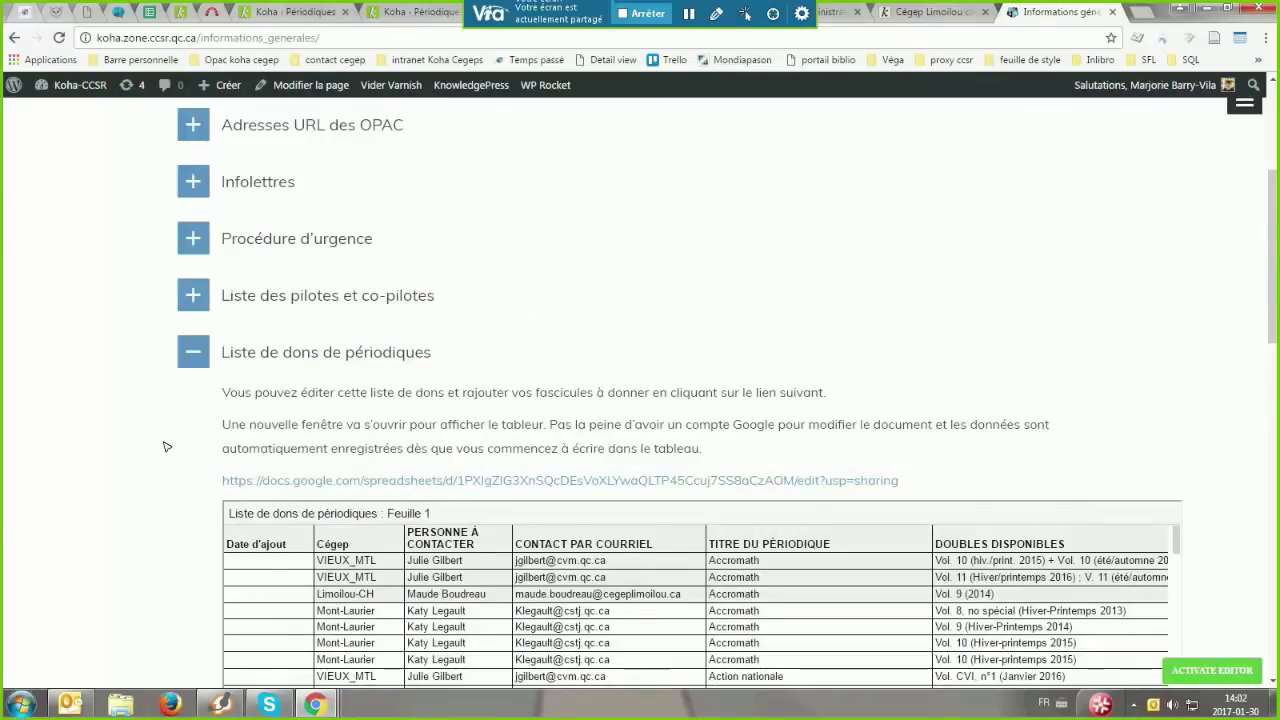
scroll(166, 446, "down", 2)
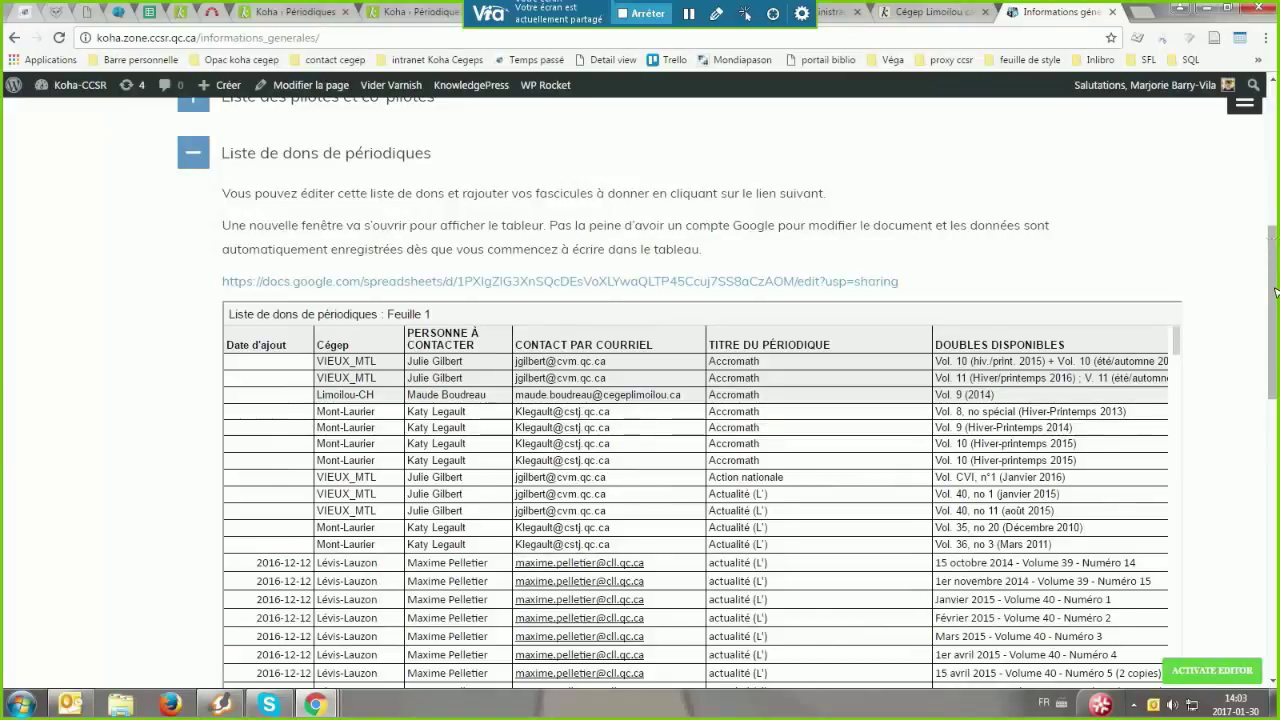
scroll(1276, 291, "down", 2)
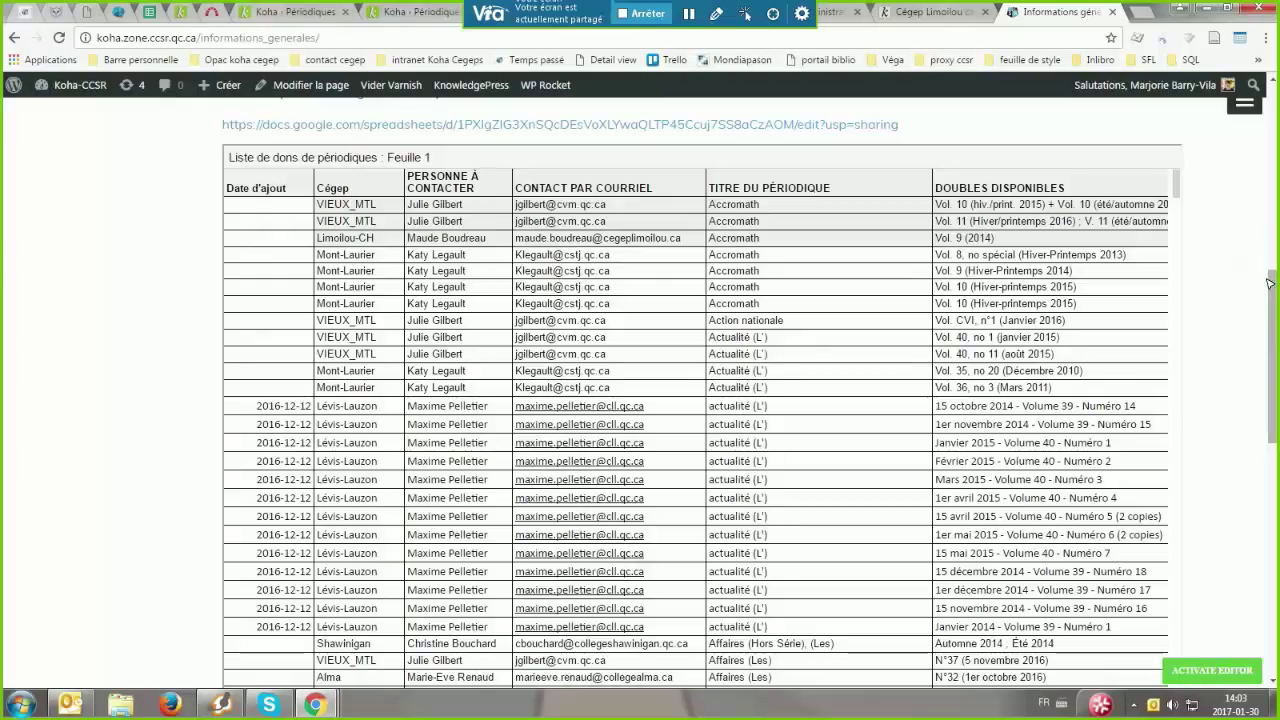
scroll(473, 413, "down", 4)
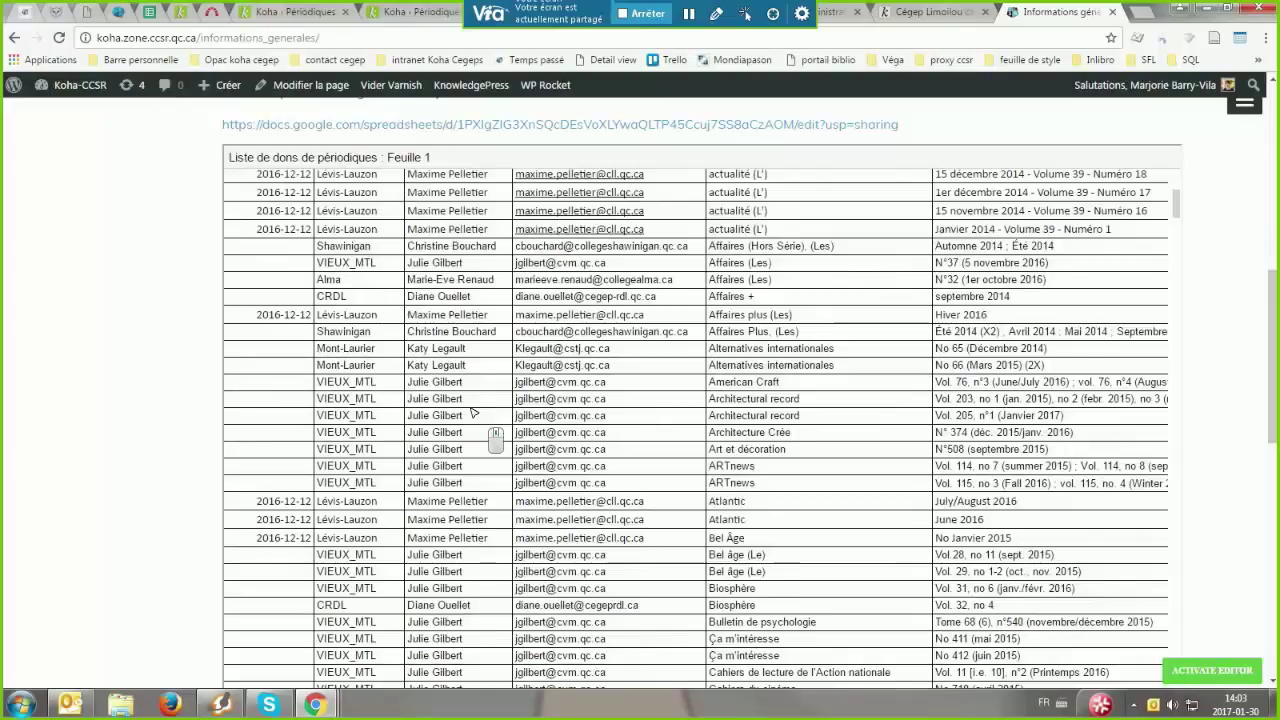
scroll(473, 413, "up", 5)
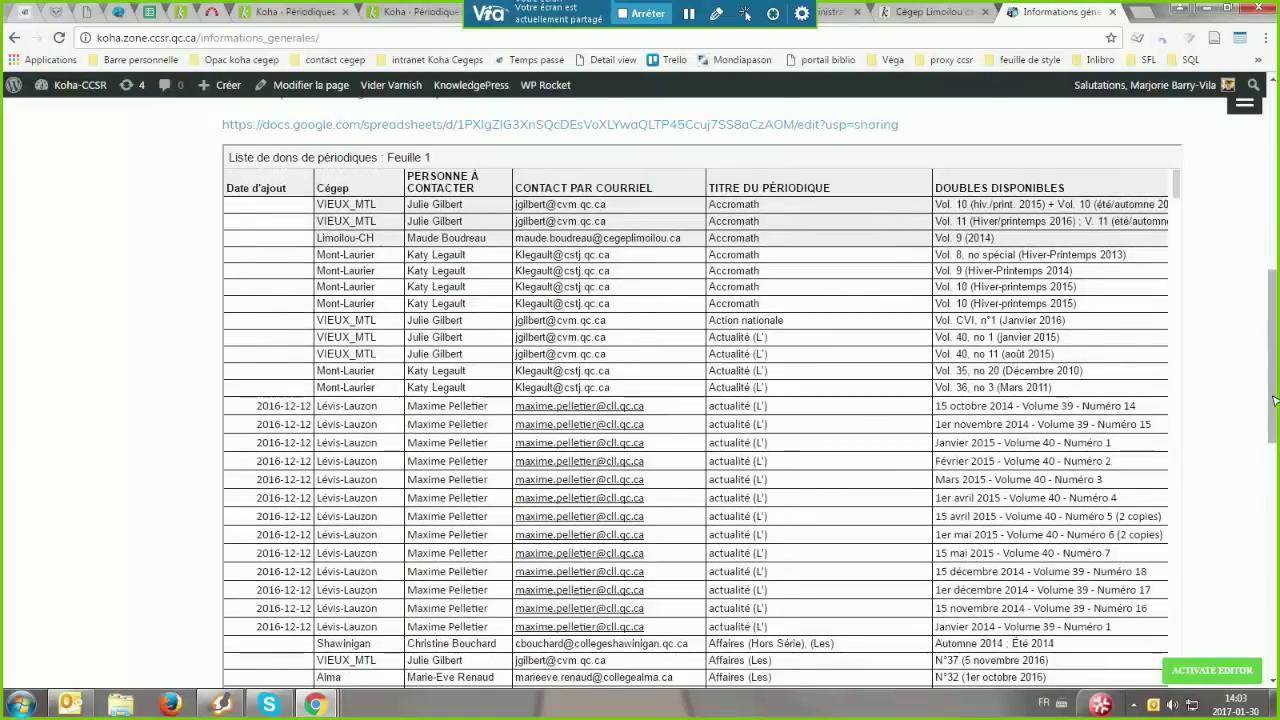
scroll(1274, 400, "down", 4)
scroll(1274, 272, "up", 4)
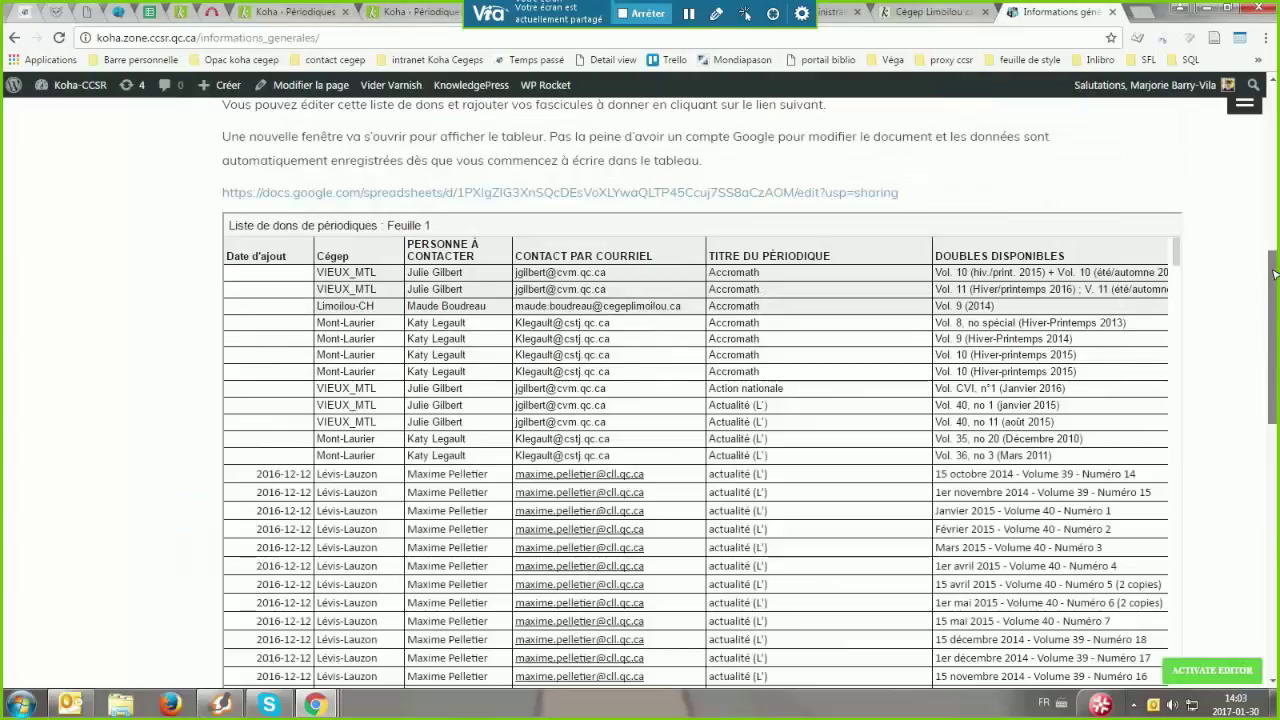
scroll(1274, 272, "up", 1)
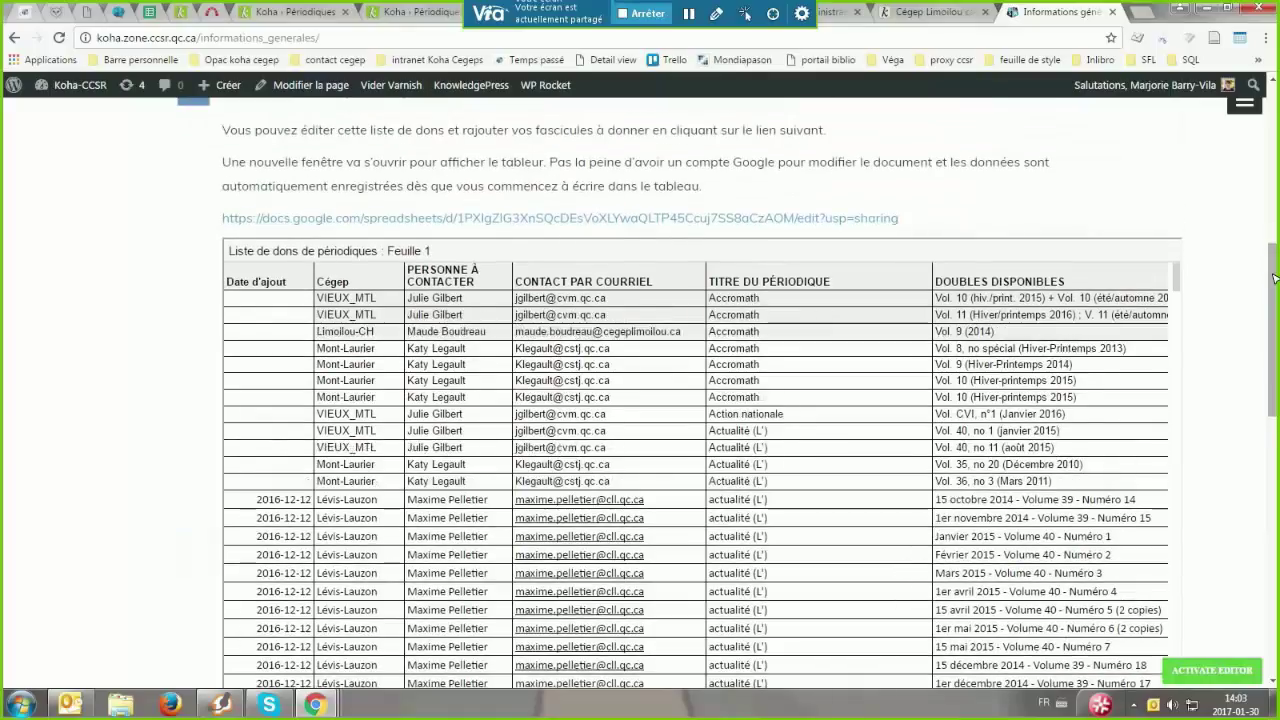
- Open the linked periodical donations spreadsheet and add a new sheet to it
left_click(474, 218)
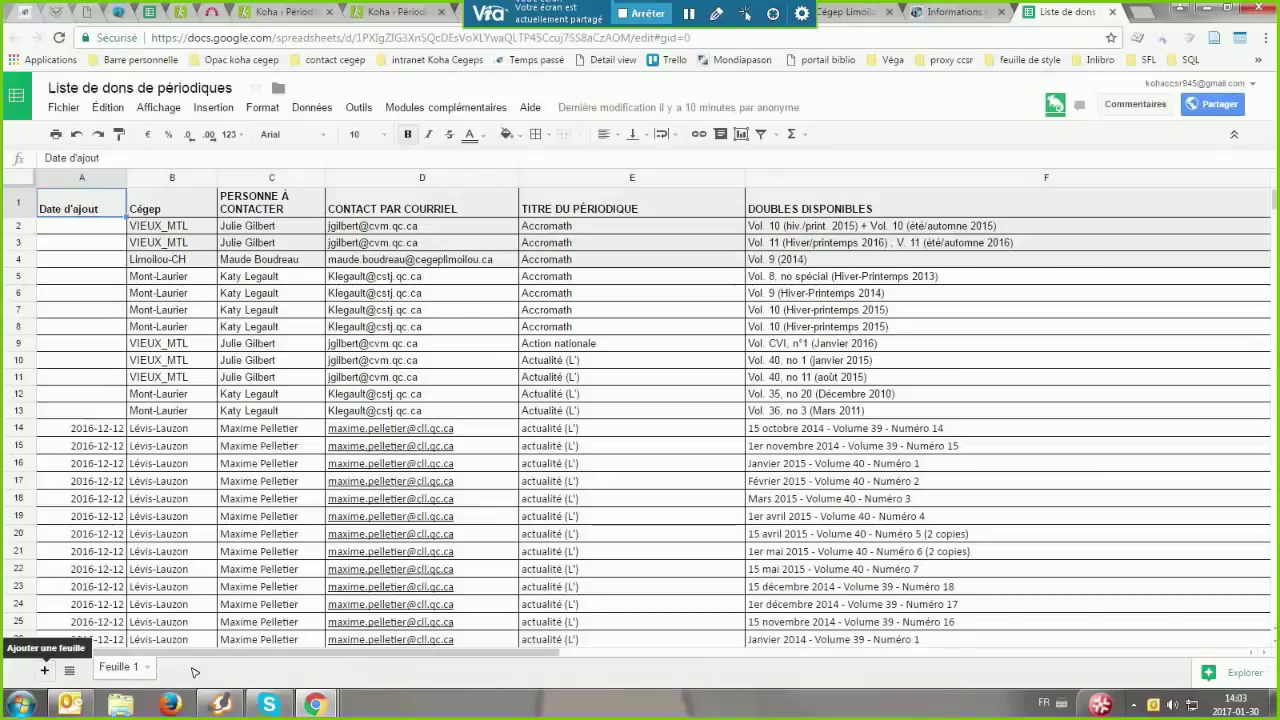
left_click(45, 670)
- Rename the sheet Feuille 1 as Dons and the sheet Feuille 2 as Demandes
left_click(118, 668)
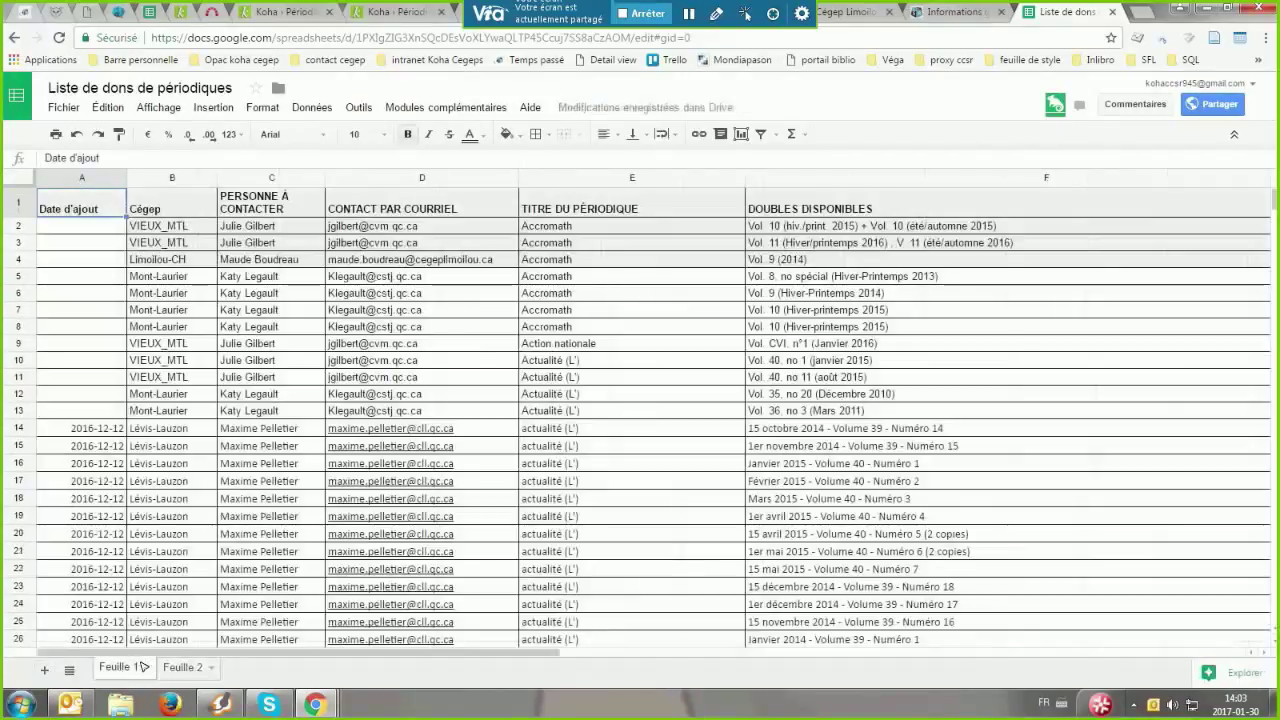
left_click(147, 667)
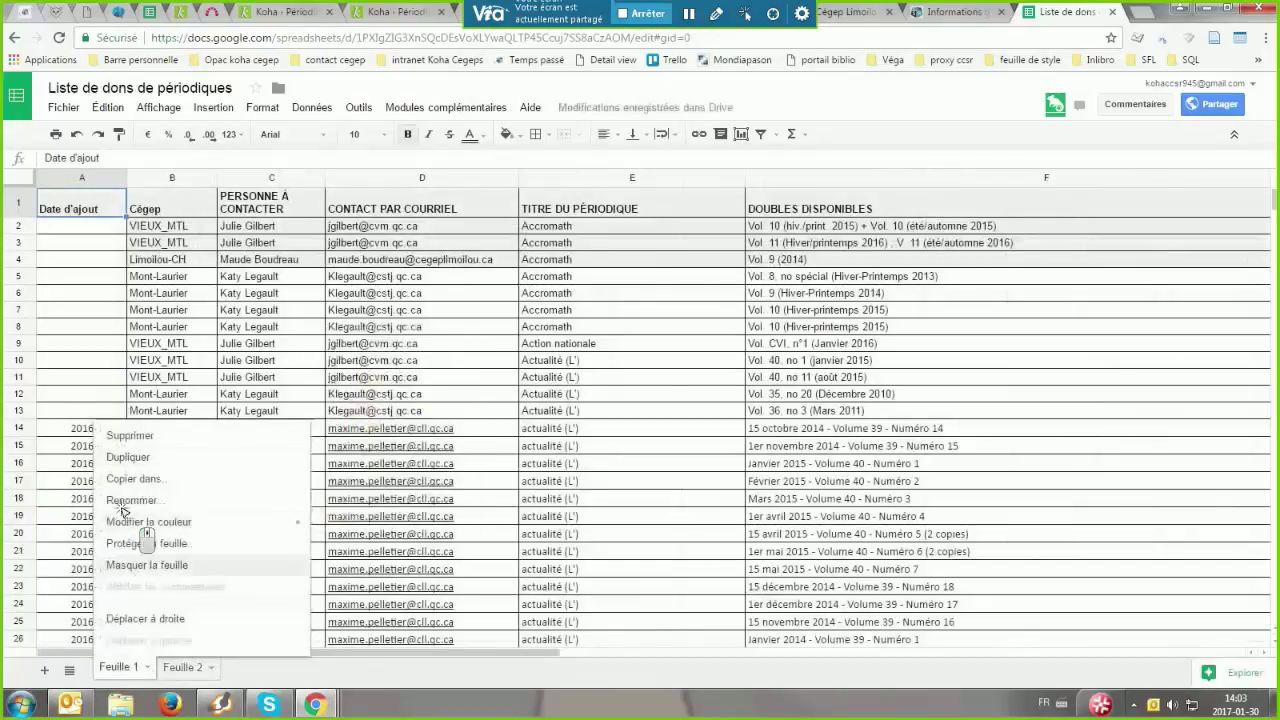
left_click(146, 505)
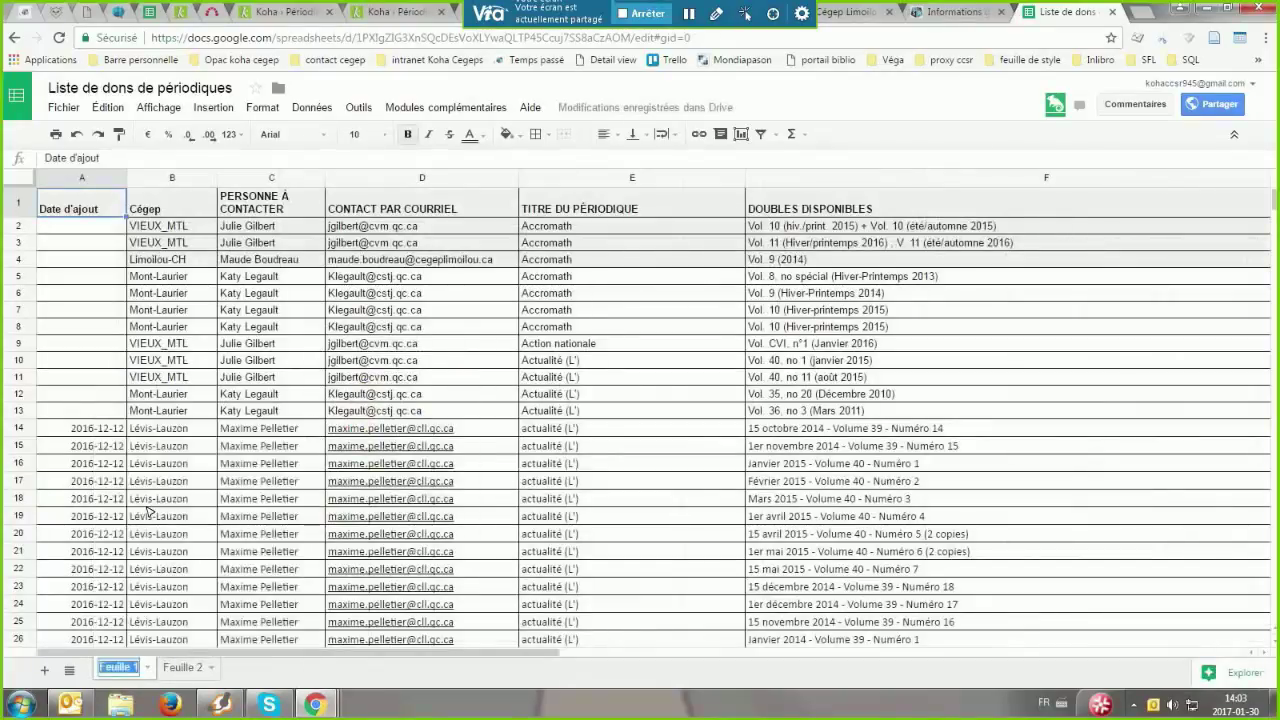
type("Dons")
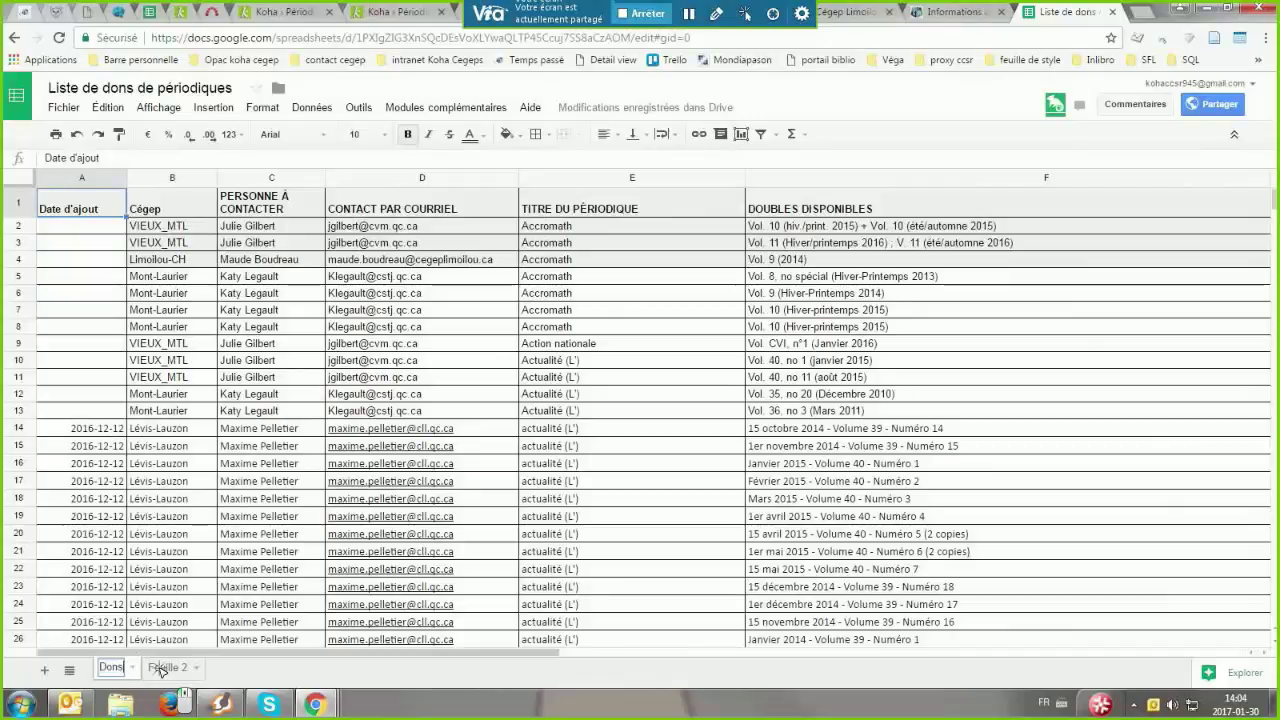
left_click(168, 667)
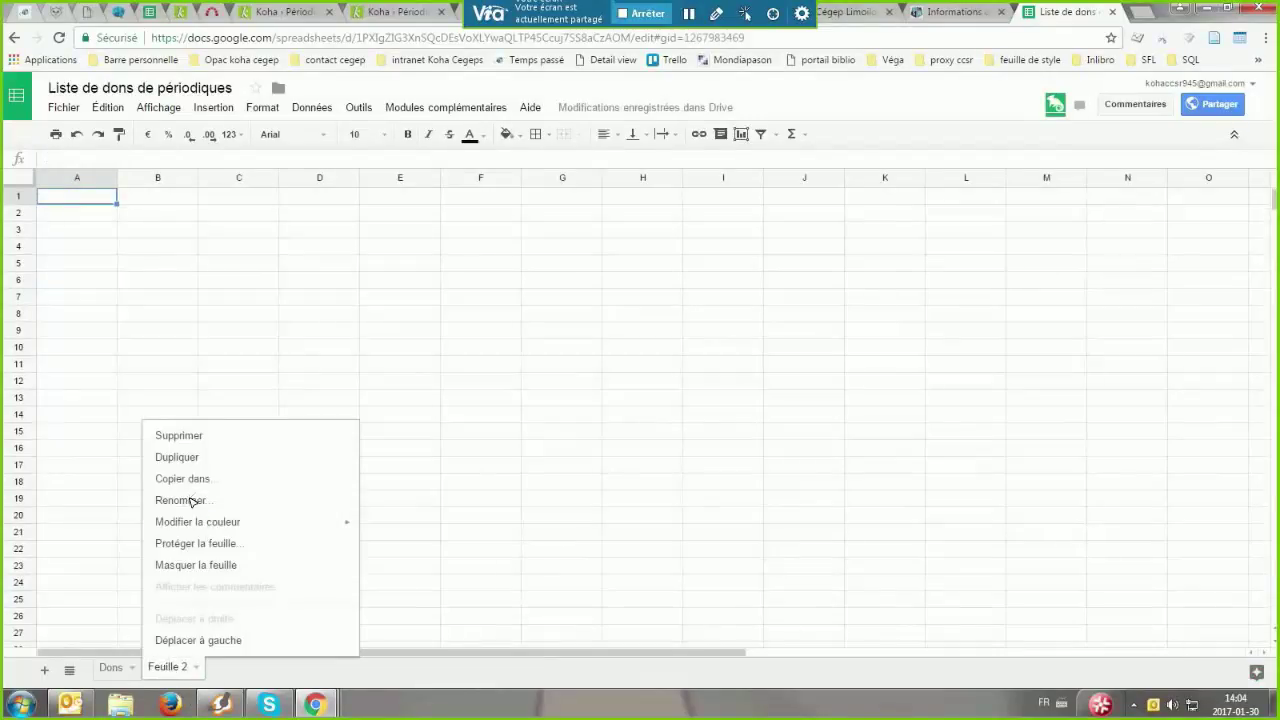
left_click(192, 502)
type("Demandes")
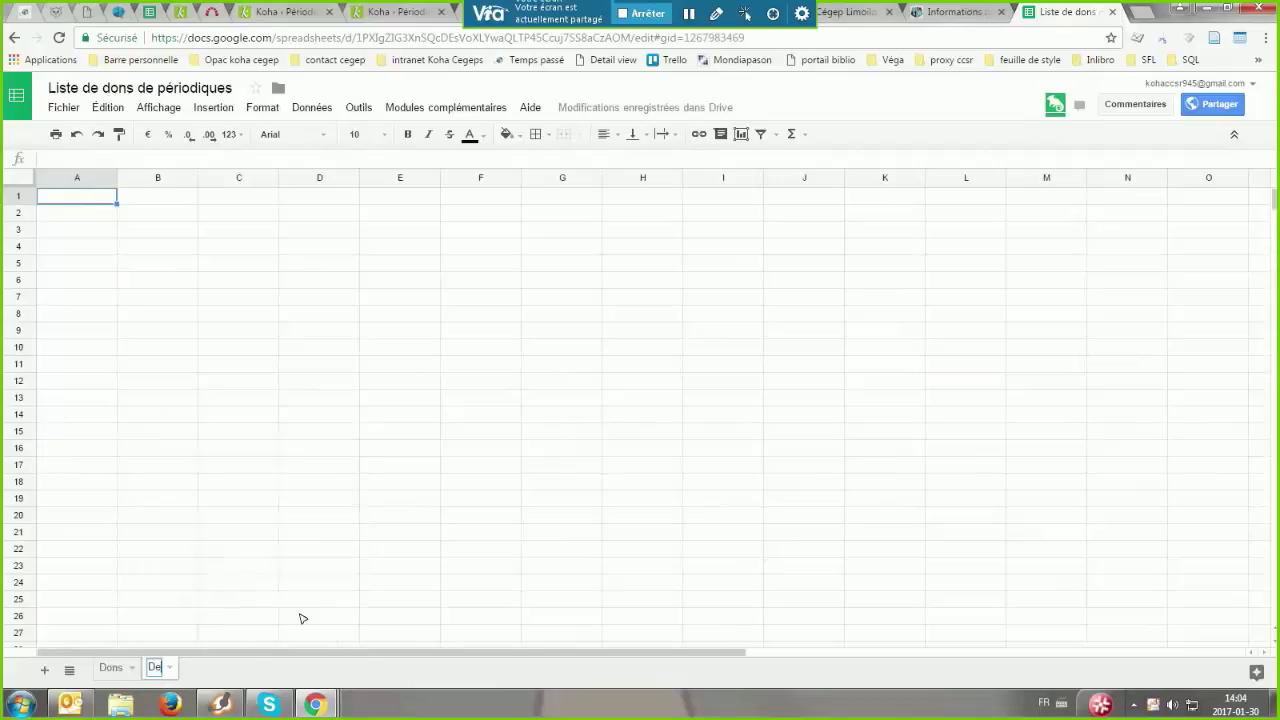
- Copy the header row A1:F1 of the Dons sheet into the first row of the Demandes sheet
left_click(111, 669)
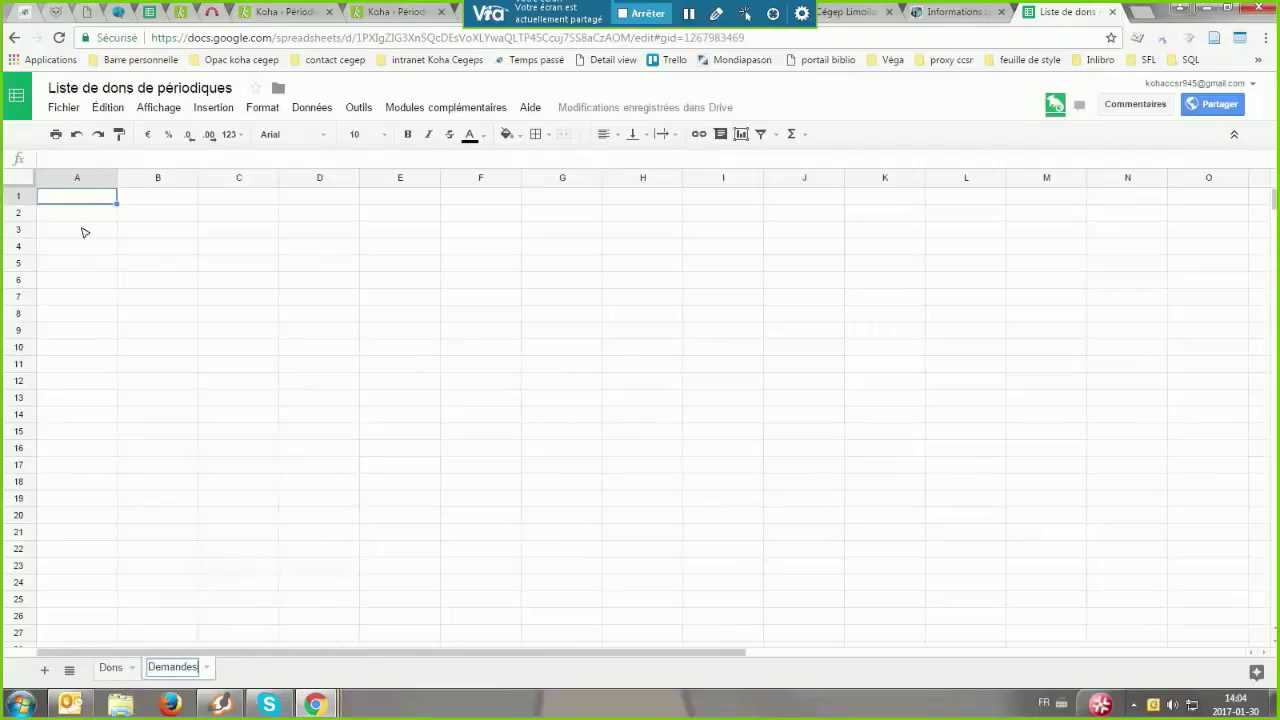
mouse_move(50, 200)
left_mouse_down()
mouse_move(914, 195)
mouse_move(1254, 208)
left_mouse_up()
key("ctrl+c")
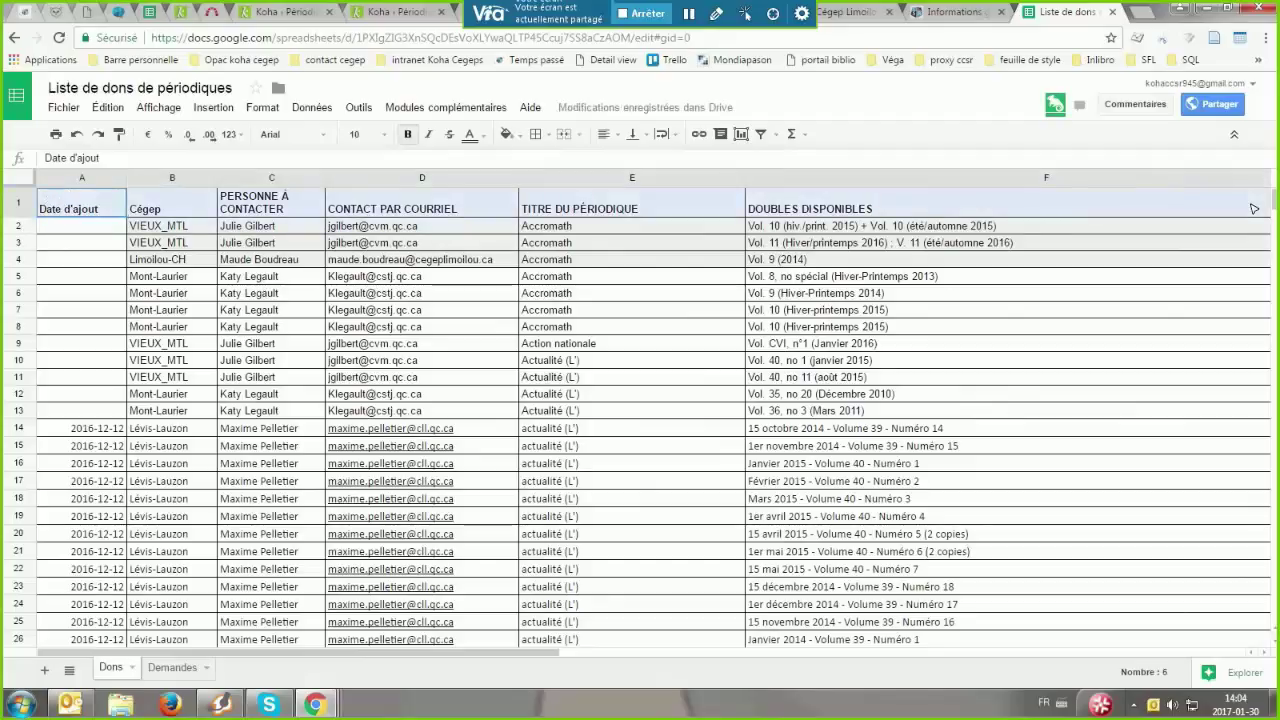
scroll(974, 206, "right", 3)
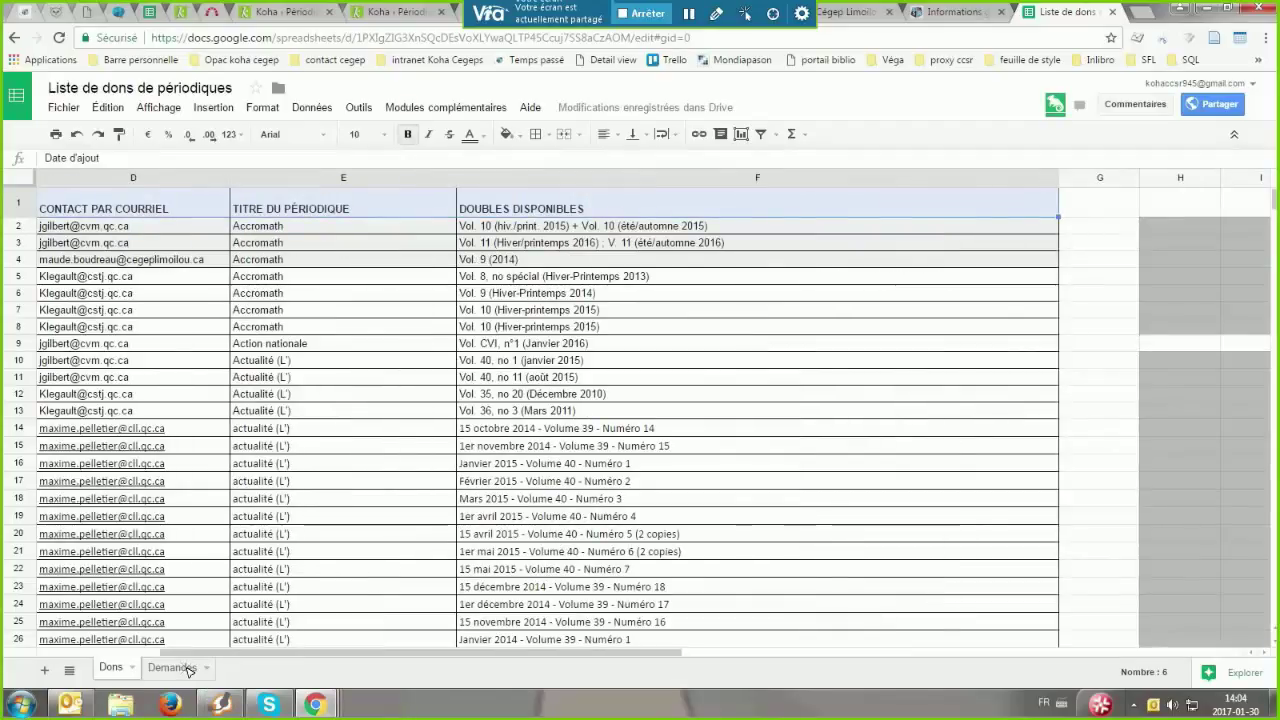
left_click(186, 667)
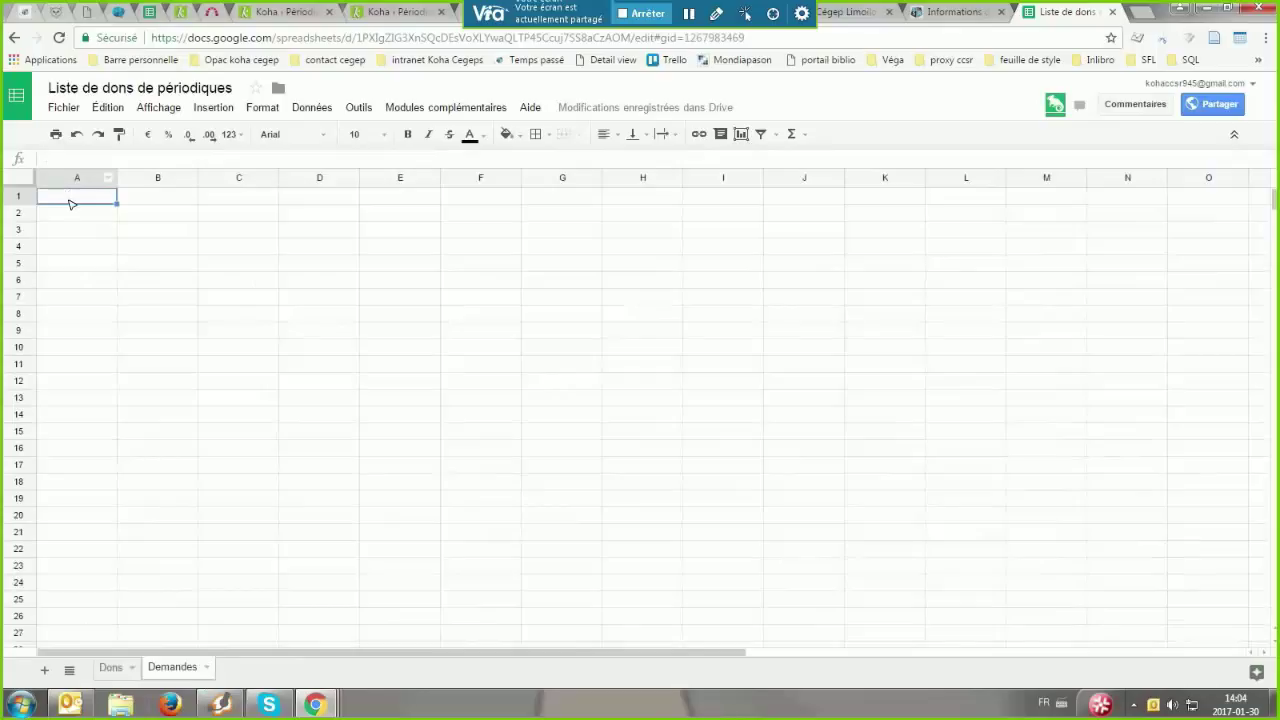
key("ctrl+v")
- Replace the DOUBLES DISPONIBLES heading in F1 of the Demandes sheet with FASCICULES DEMANDÉS and fit column F to its content
left_click(148, 208)
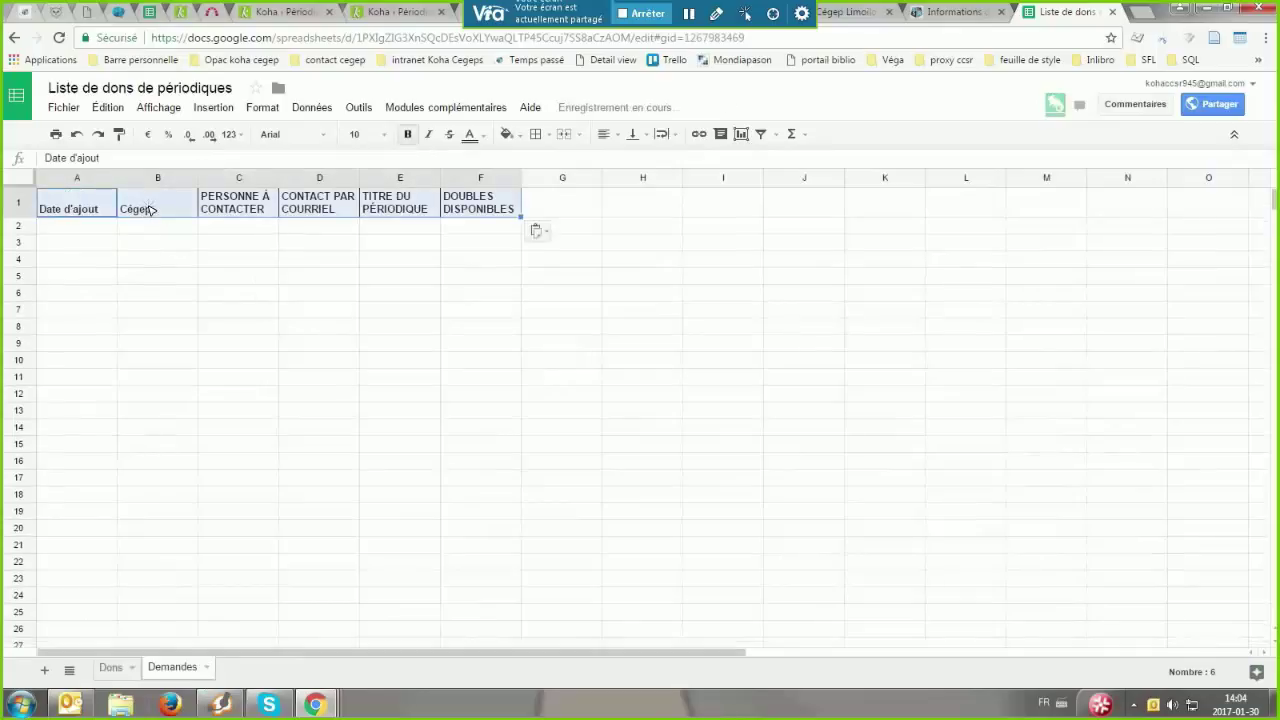
key("Right")
key("Right")
key("Right")
key("Right")
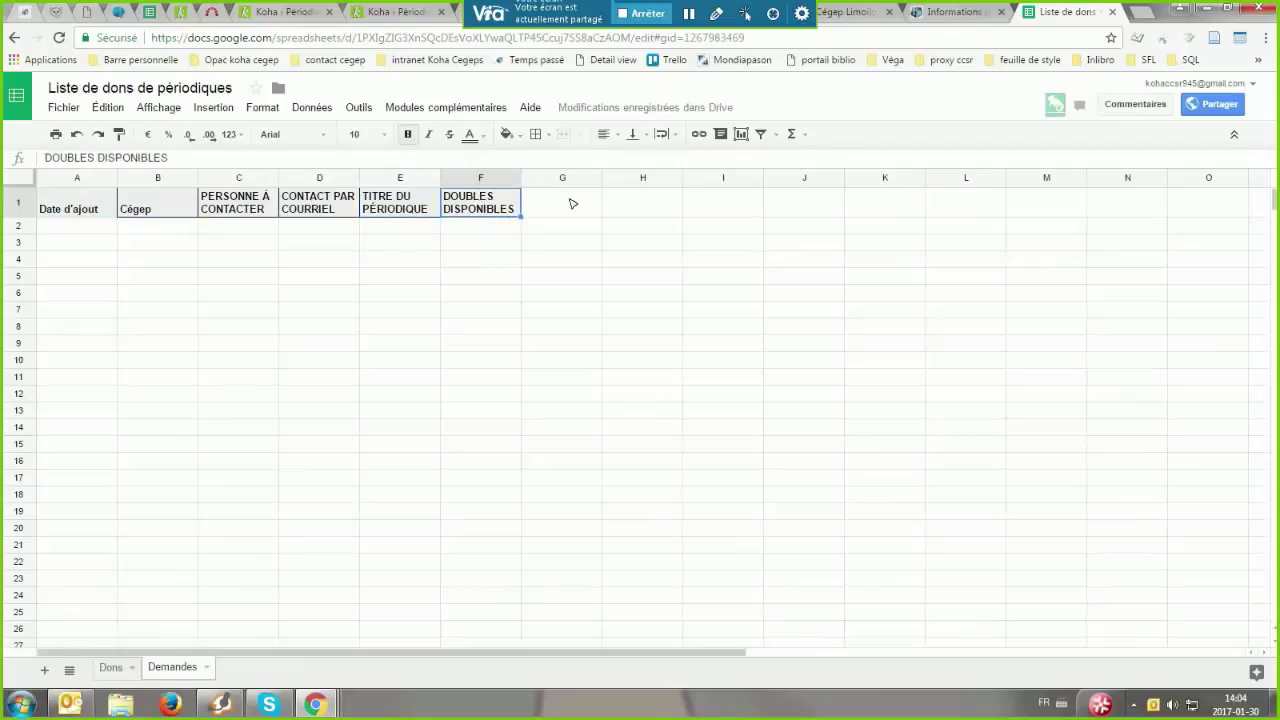
key("Return")
left_click_drag(568, 199, 430, 193)
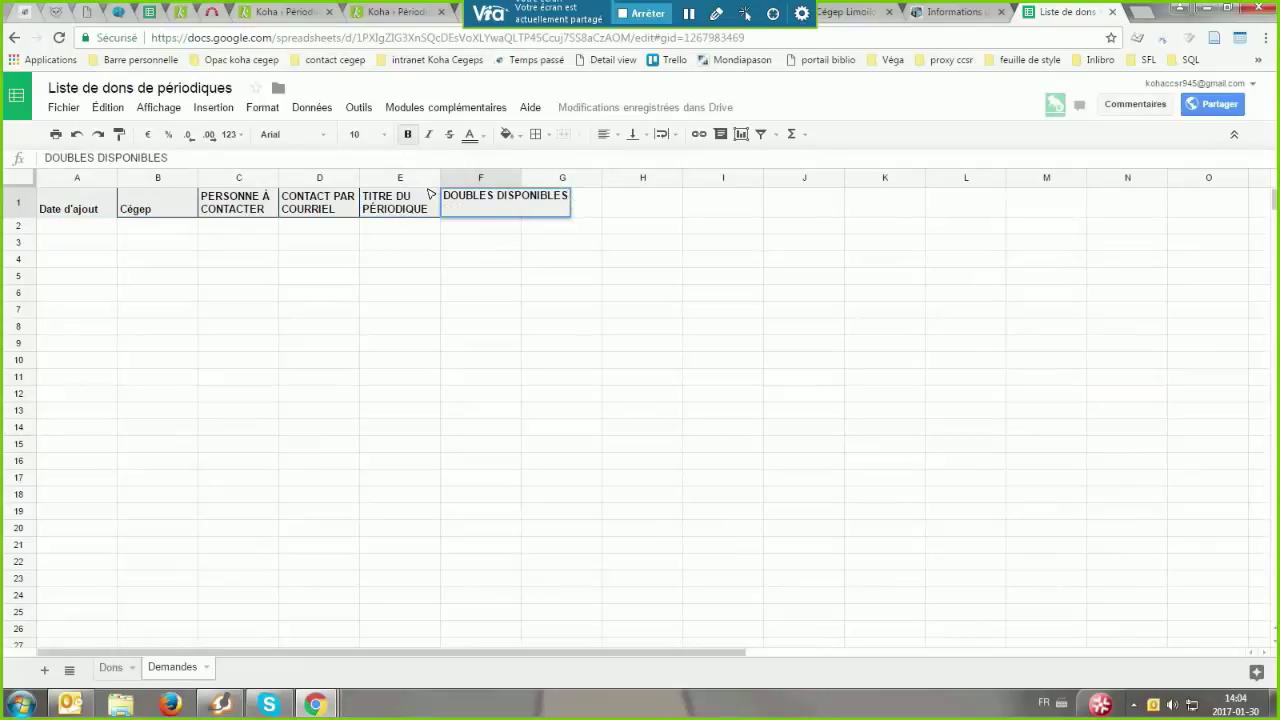
type("F")
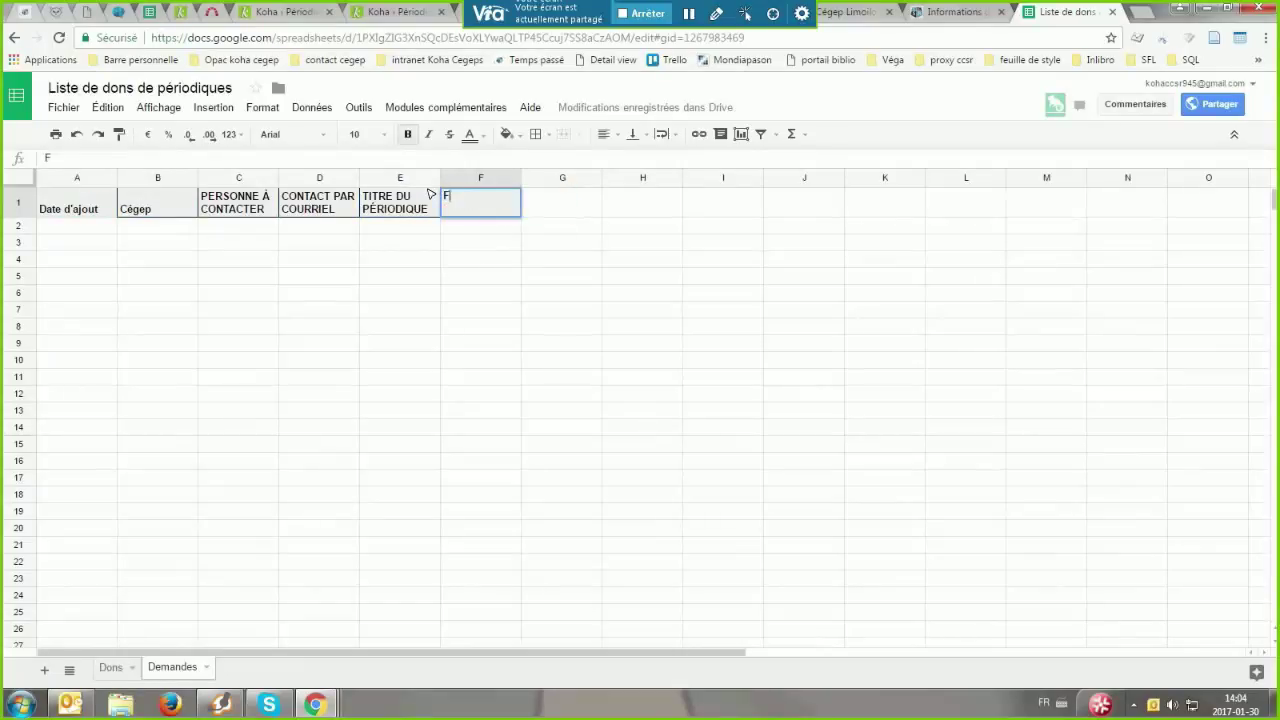
type("ASCICULES DEMANDÉS")
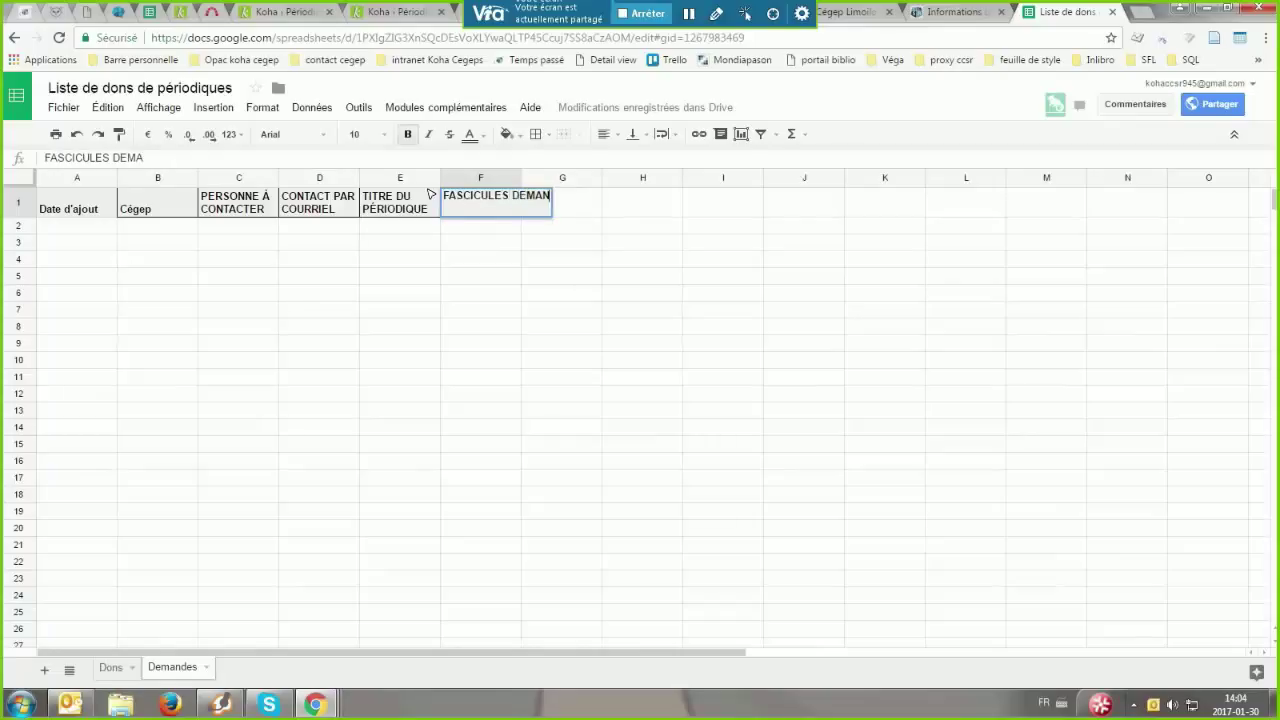
double_click(520, 177)
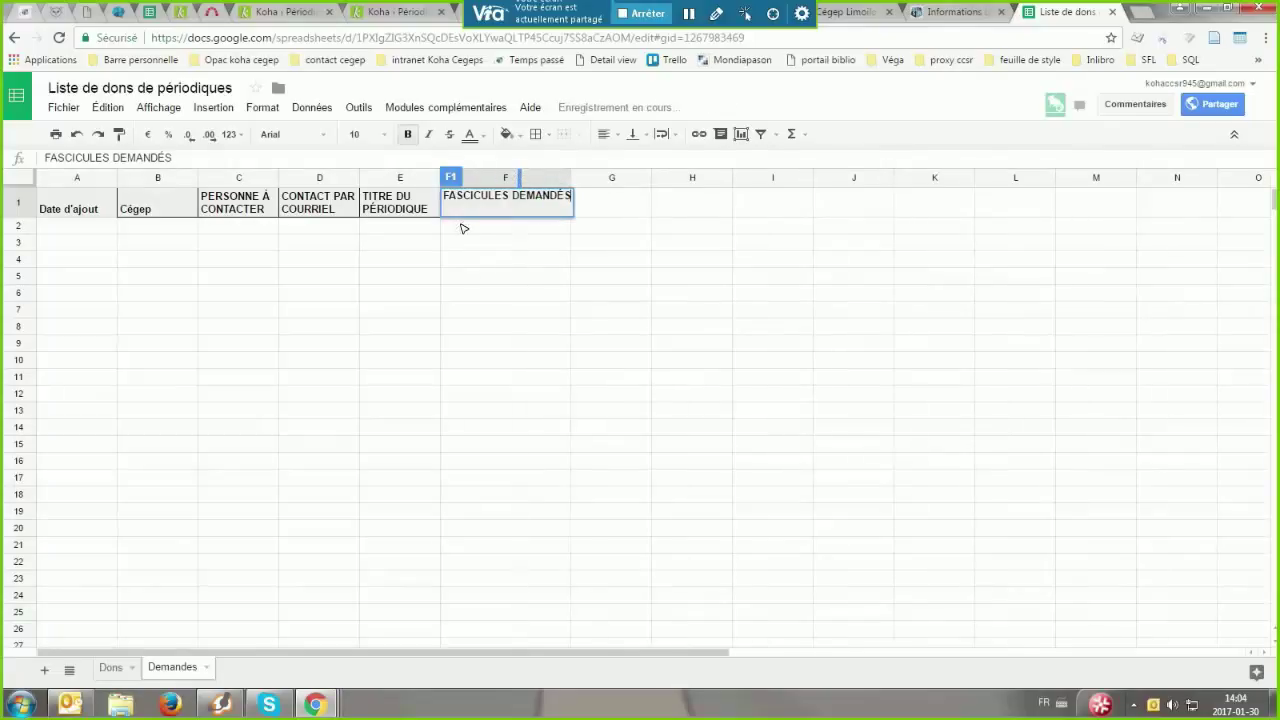
left_click(70, 225)
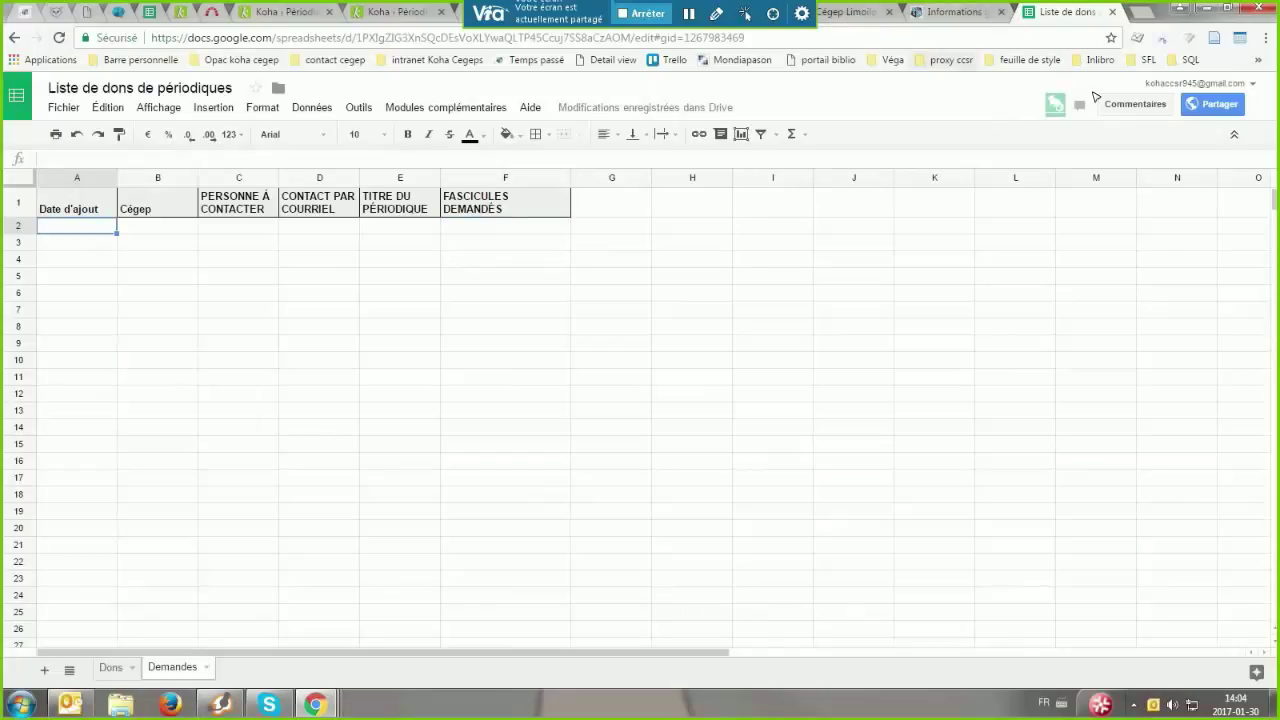
- Return to the Informations générales page, reload it, expand Liste de dons de périodiques and check the embedded table for the sheet changes
left_click(981, 92)
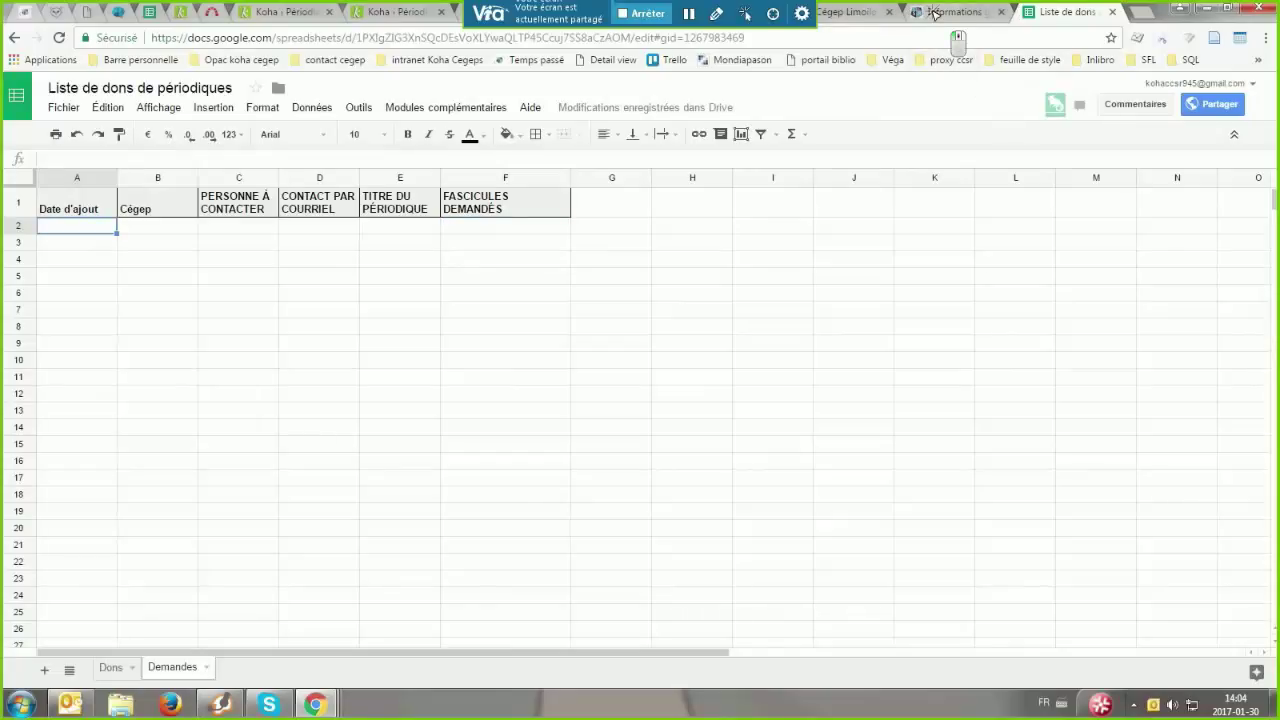
key("ctrl+shift+Tab")
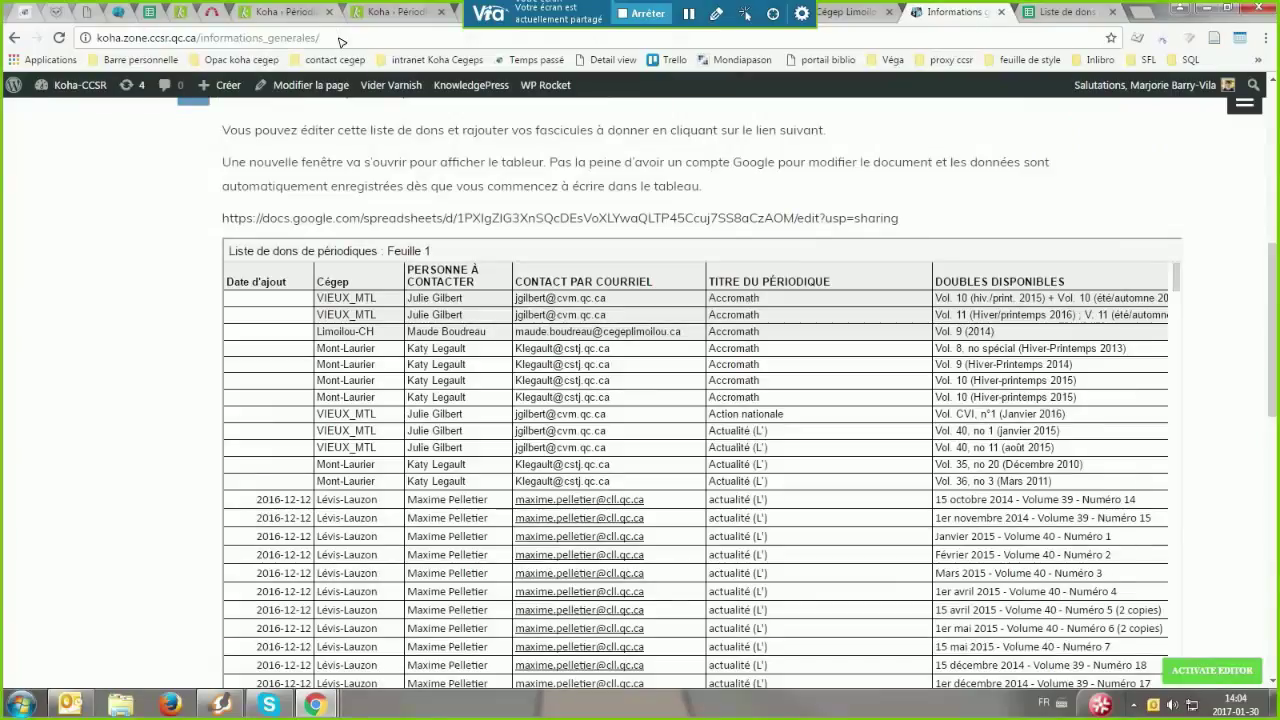
key("F5")
scroll(251, 491, "up", 4)
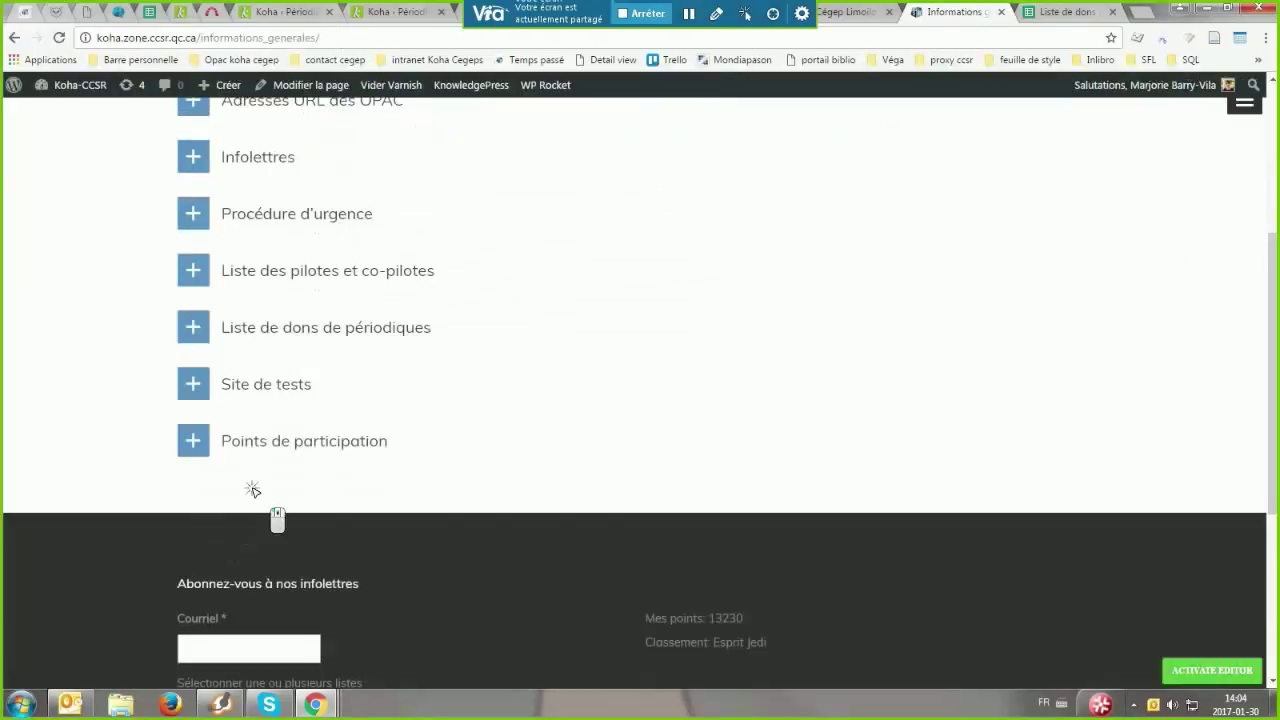
left_click(193, 487)
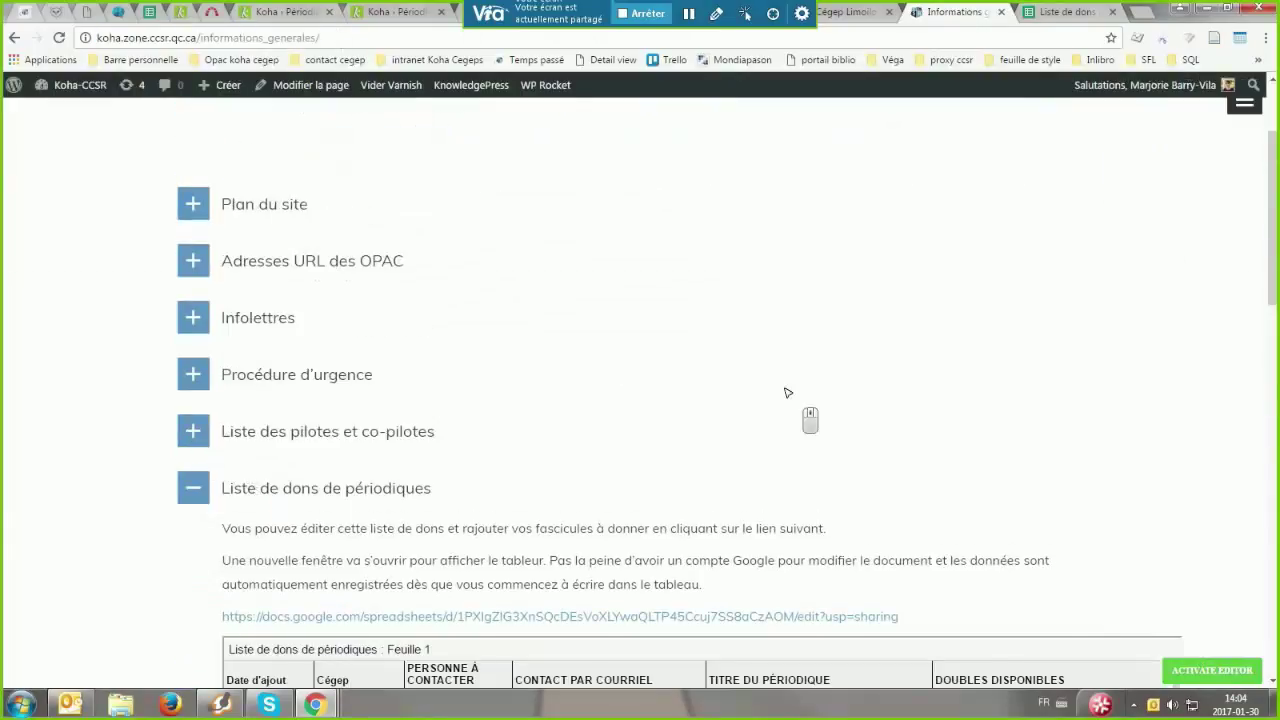
scroll(786, 391, "down", 5)
scroll(326, 410, "down", 15)
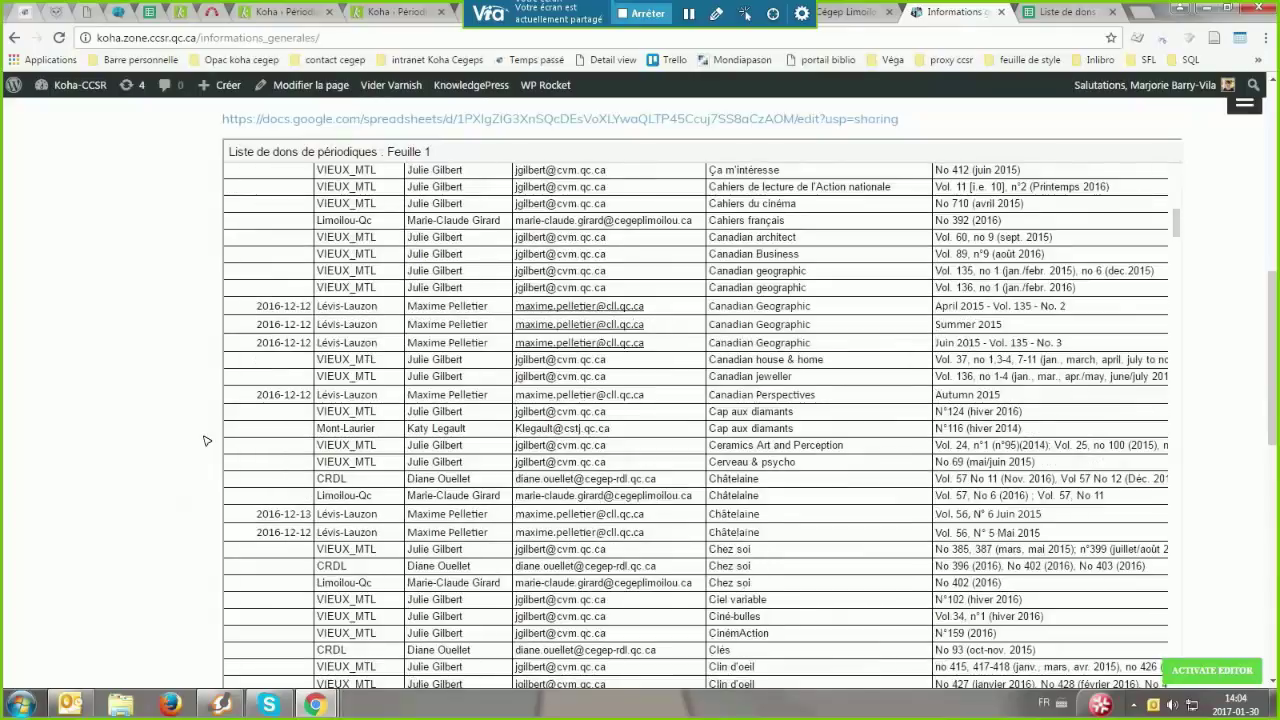
- Check which sheets are offered below the embedded periodical donations table
scroll(326, 277, "up", 1)
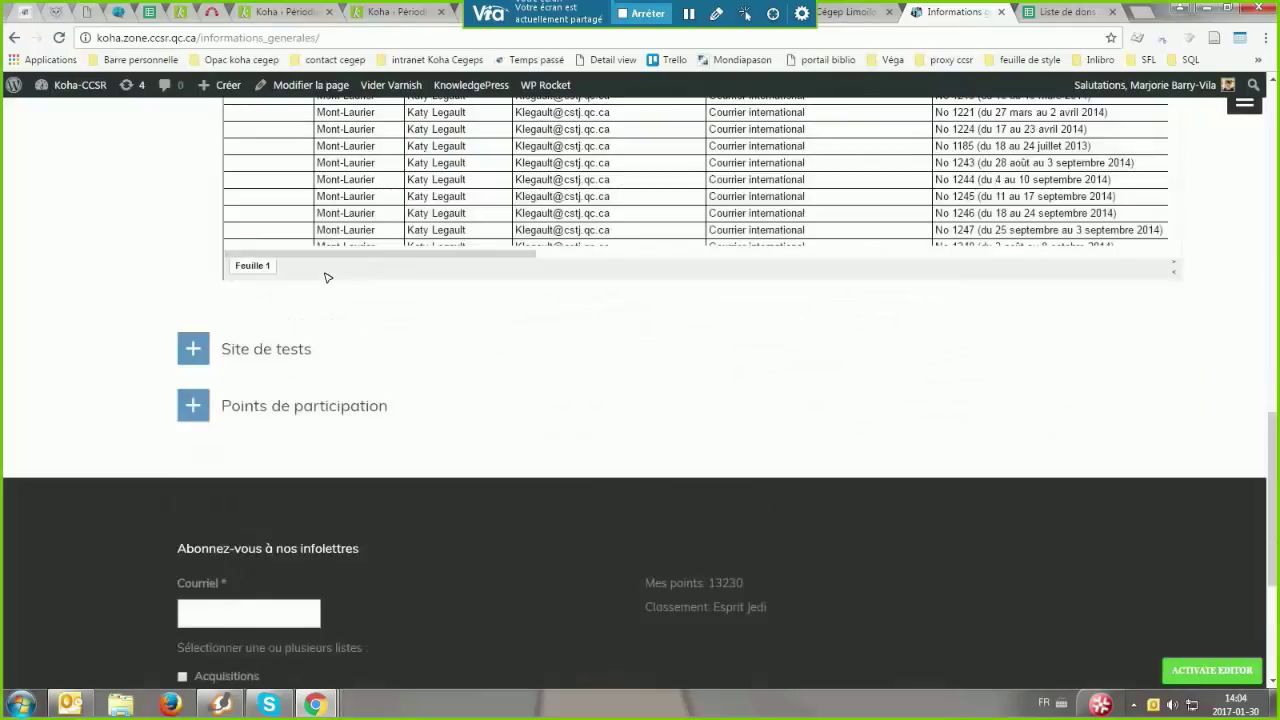
left_click(1175, 266)
left_click(1175, 266)
scroll(1175, 266, "down", 1)
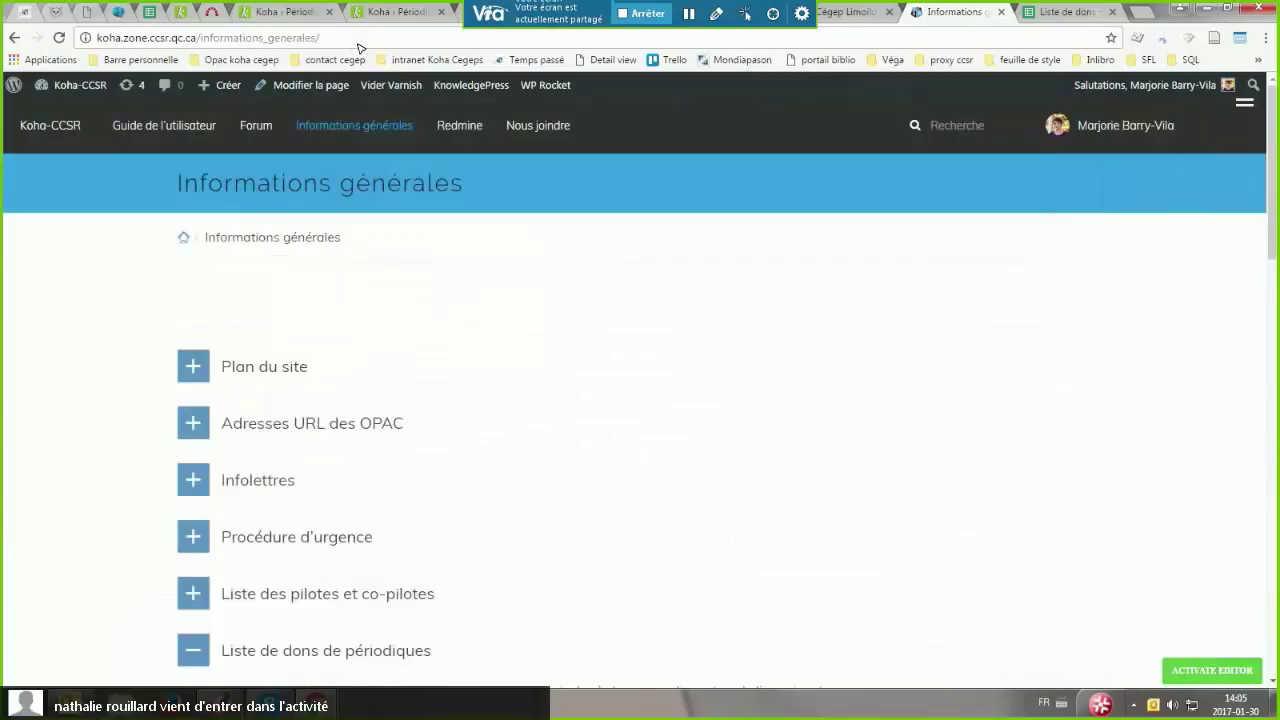
- Reload the Informations générales page, expand Liste de dons de périodiques and check the embedded table for the Dons and Demandes sheets
left_click(360, 47)
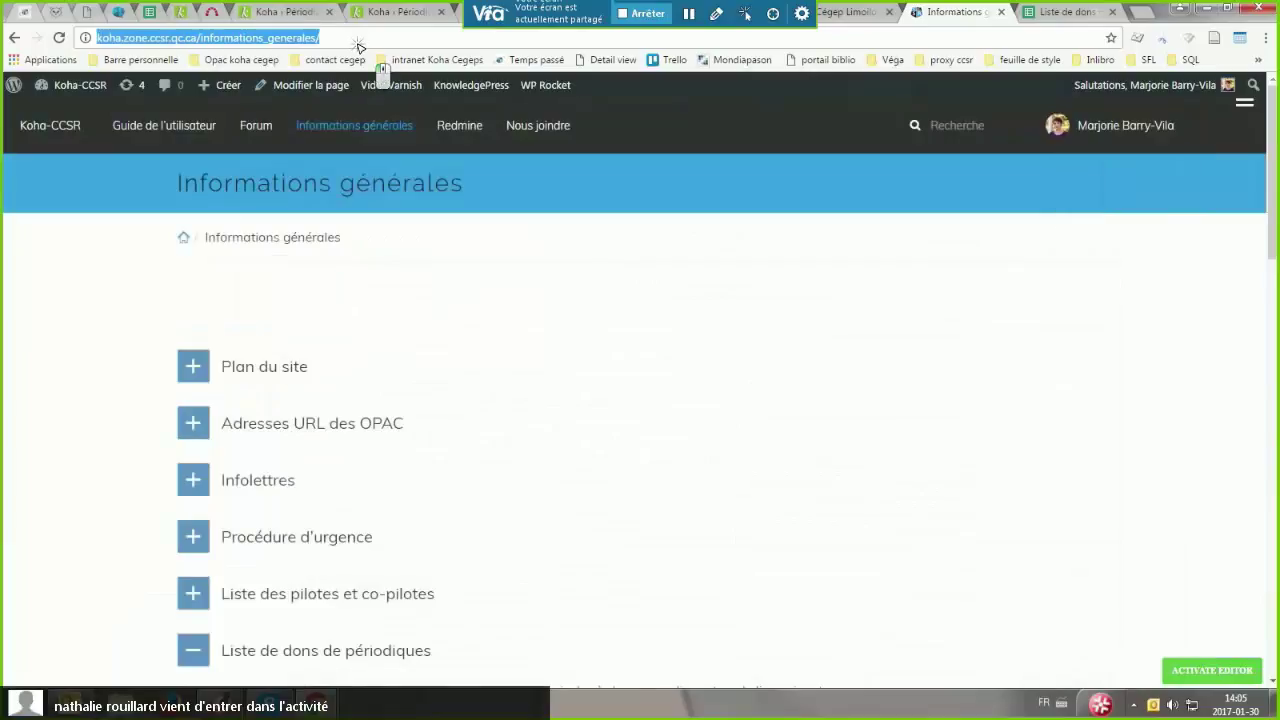
key("Return")
left_click(360, 47)
key("Return")
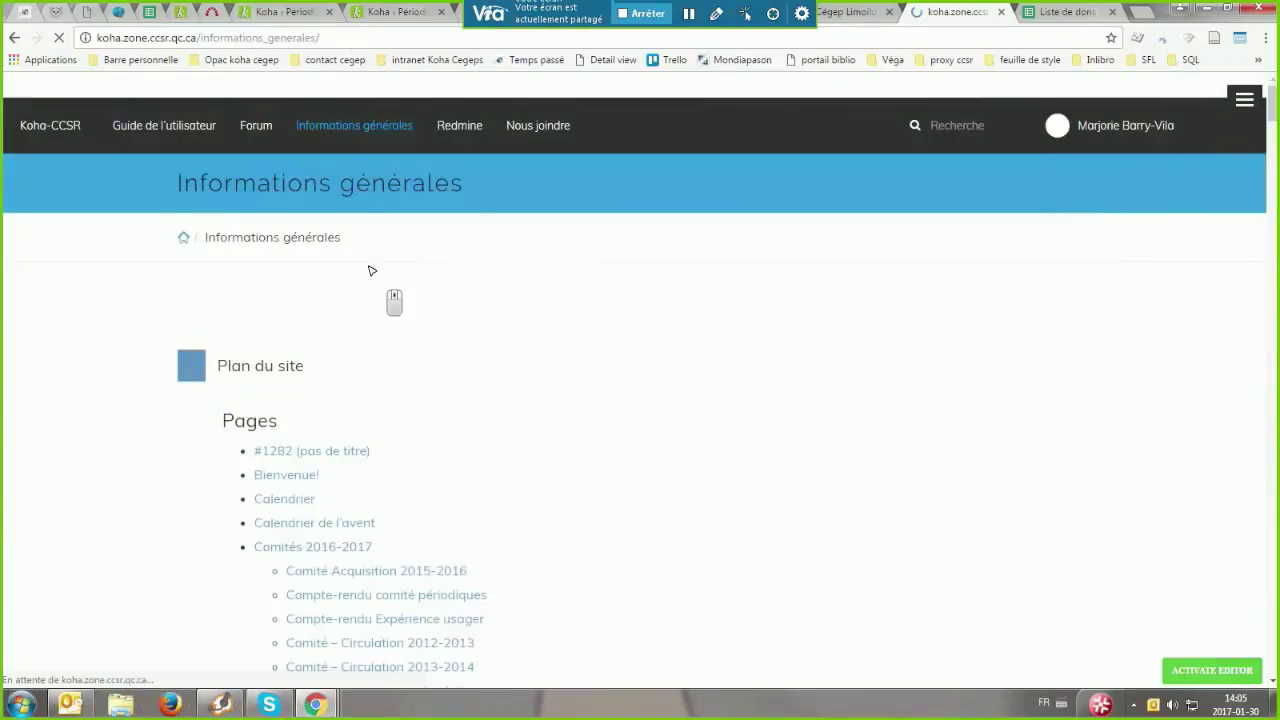
scroll(249, 452, "down", 2)
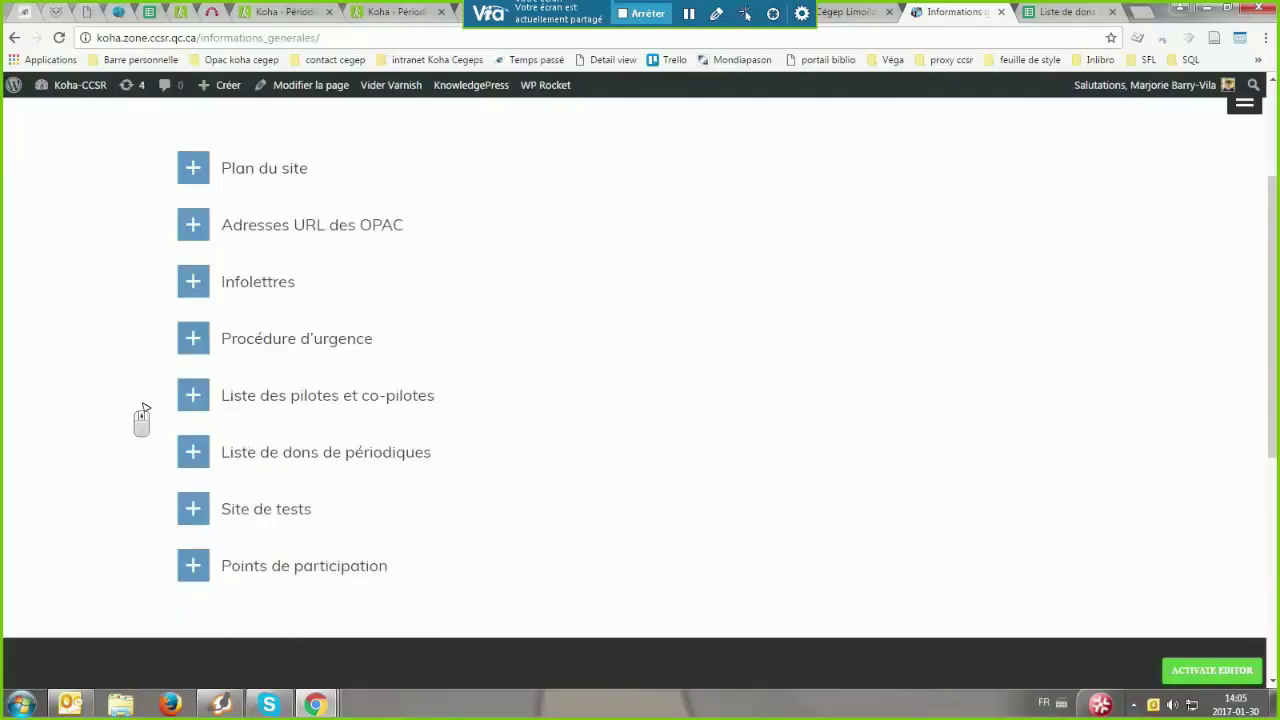
scroll(117, 383, "down", 6)
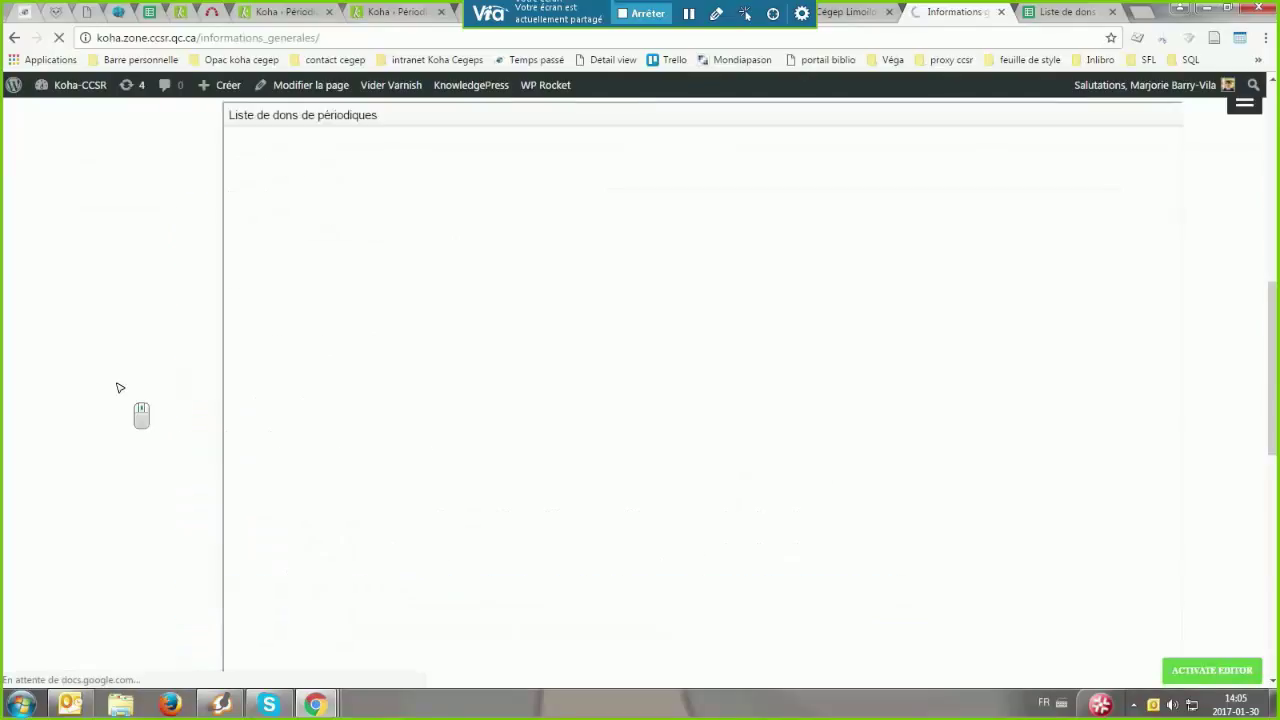
scroll(117, 385, "up", 5)
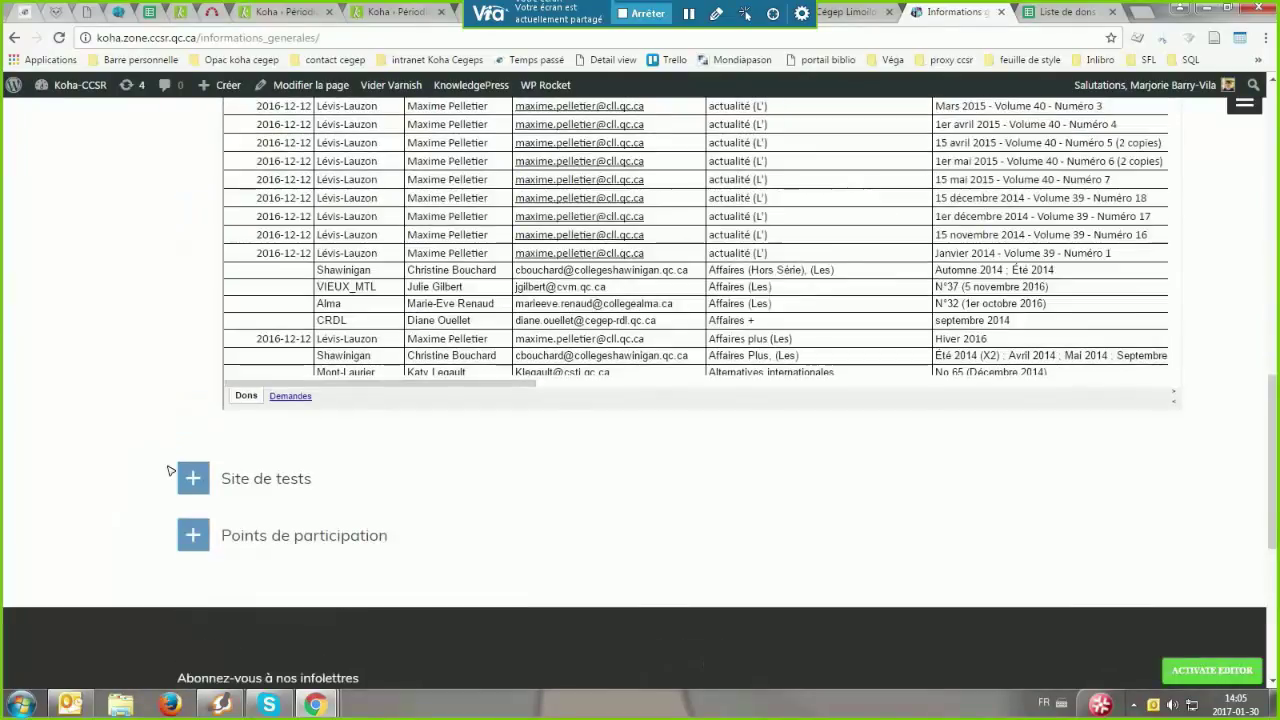
scroll(470, 490, "up", 10)
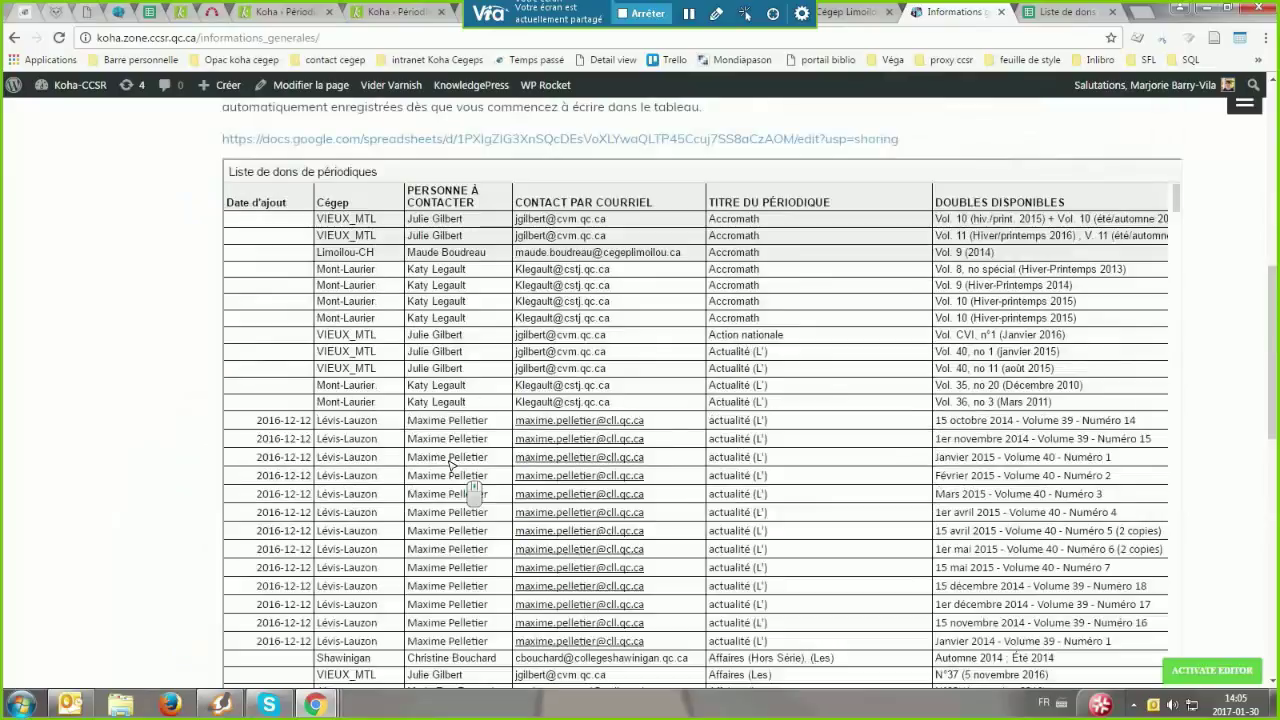
- Look through the embedded Dons list and display the Demandes sheet to check its headings
scroll(267, 328, "down", 2)
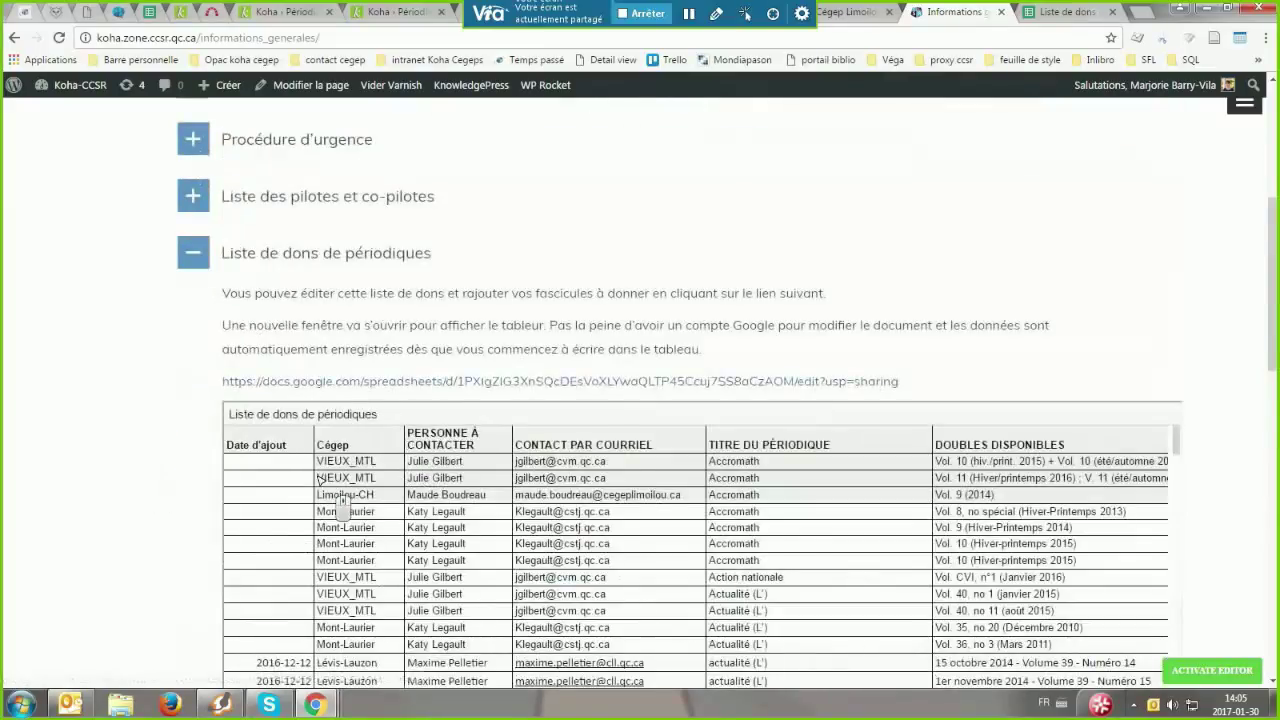
scroll(320, 480, "down", 4)
scroll(320, 480, "down", 12)
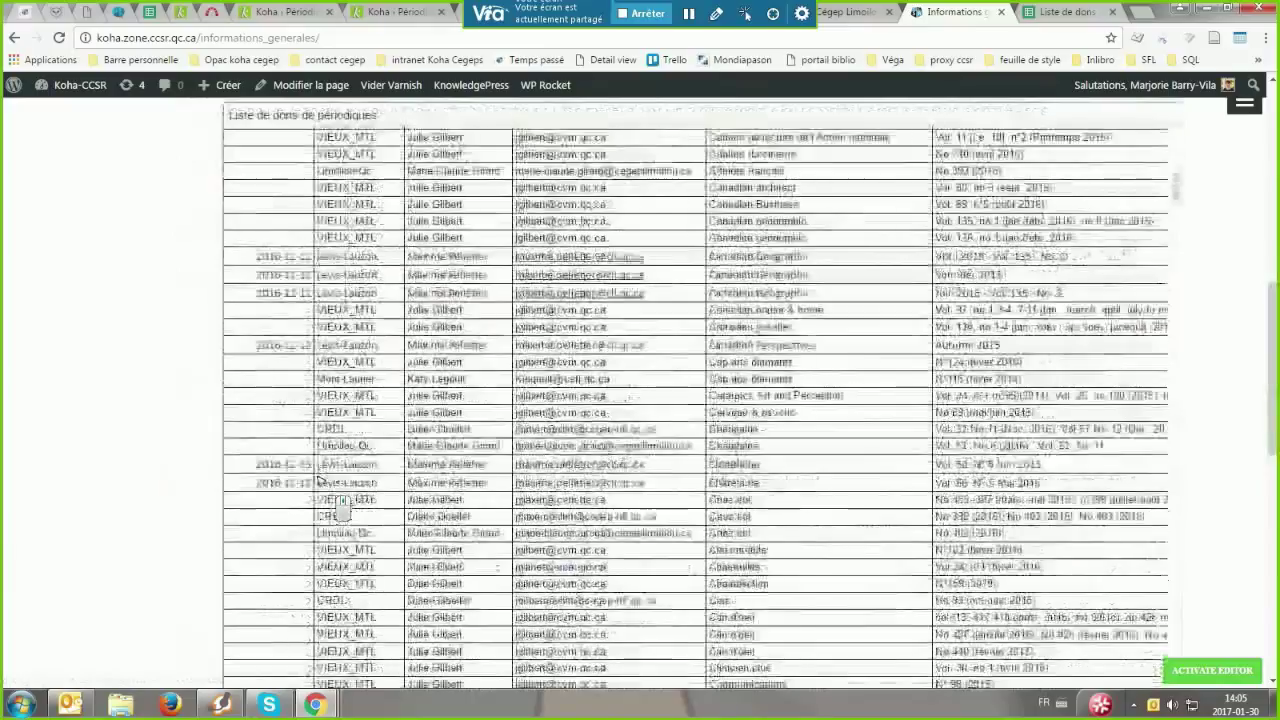
scroll(340, 500, "down", 10)
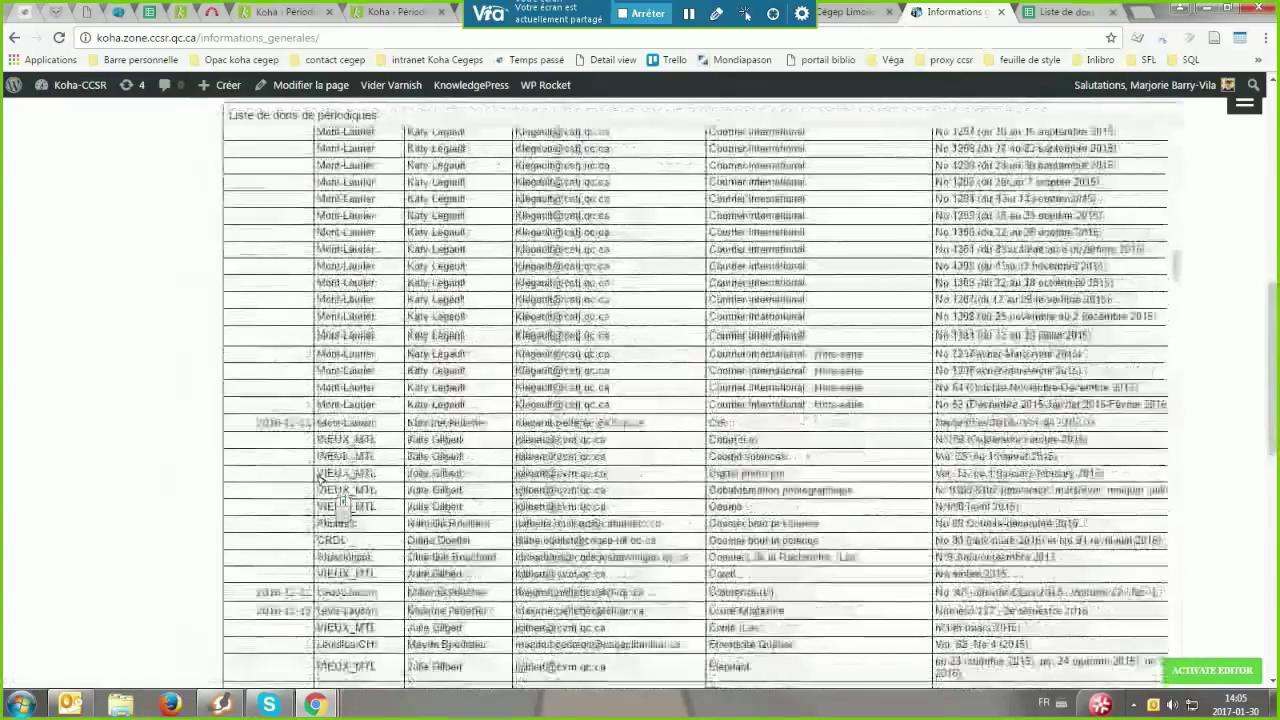
scroll(252, 494, "down", 12)
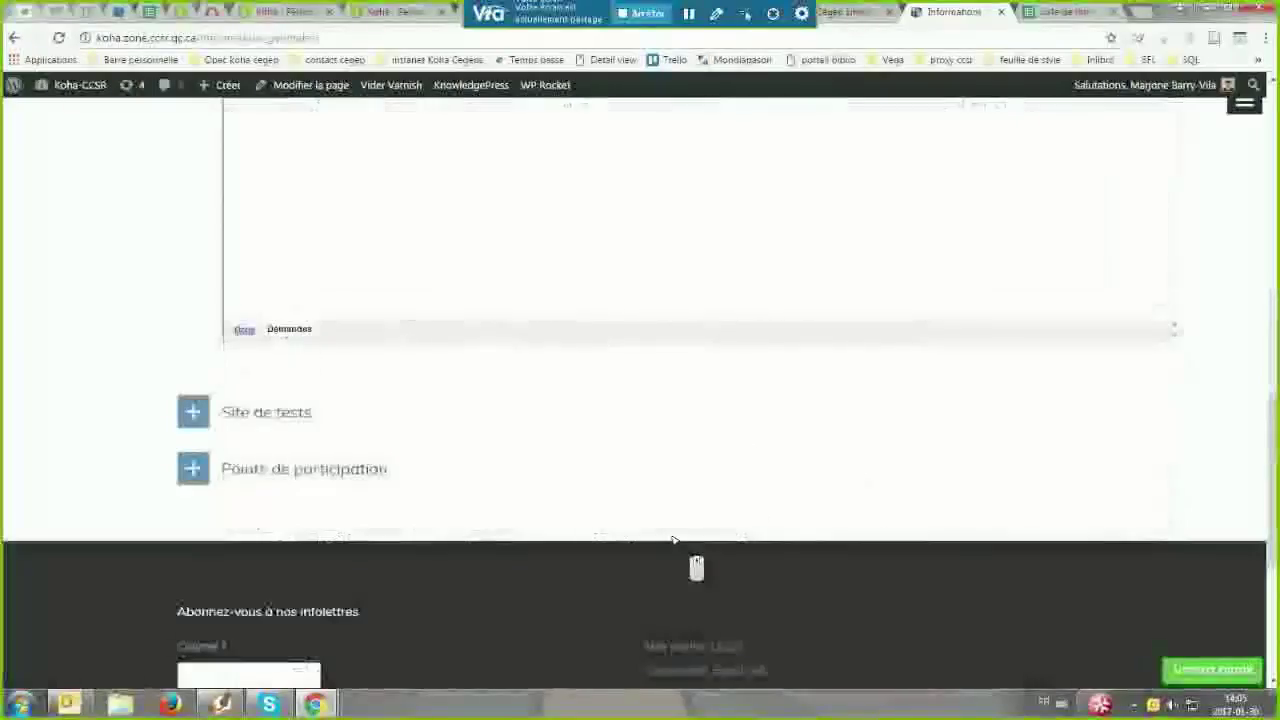
scroll(674, 540, "up", 5)
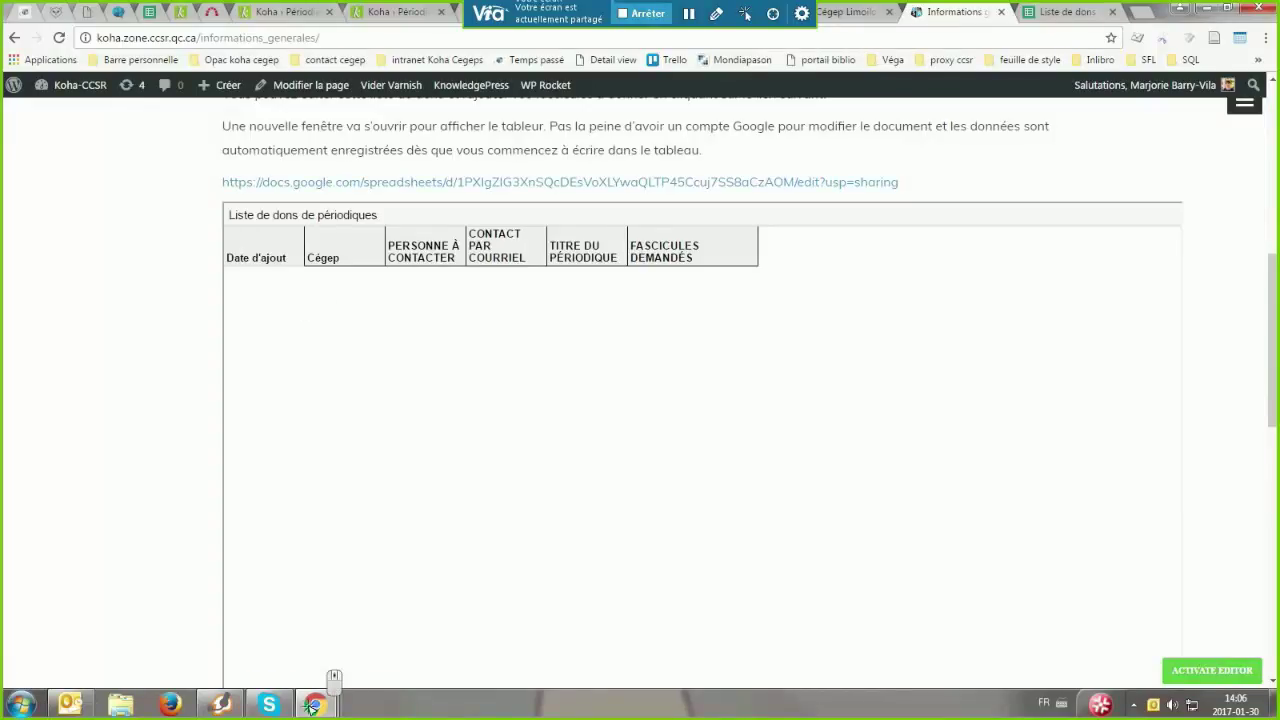
- Switch to the VIA meeting window, read the Animateurs chat and return to the Informations générales page
mouse_move(314, 703)
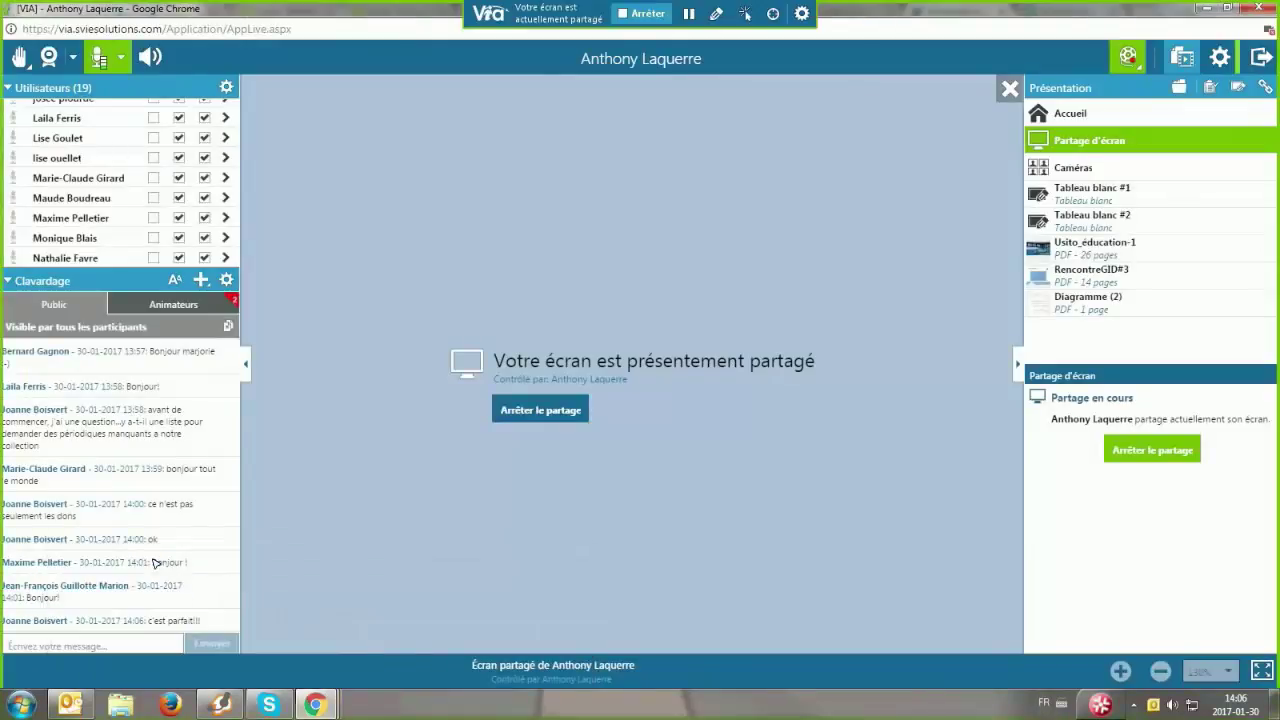
left_click(173, 304)
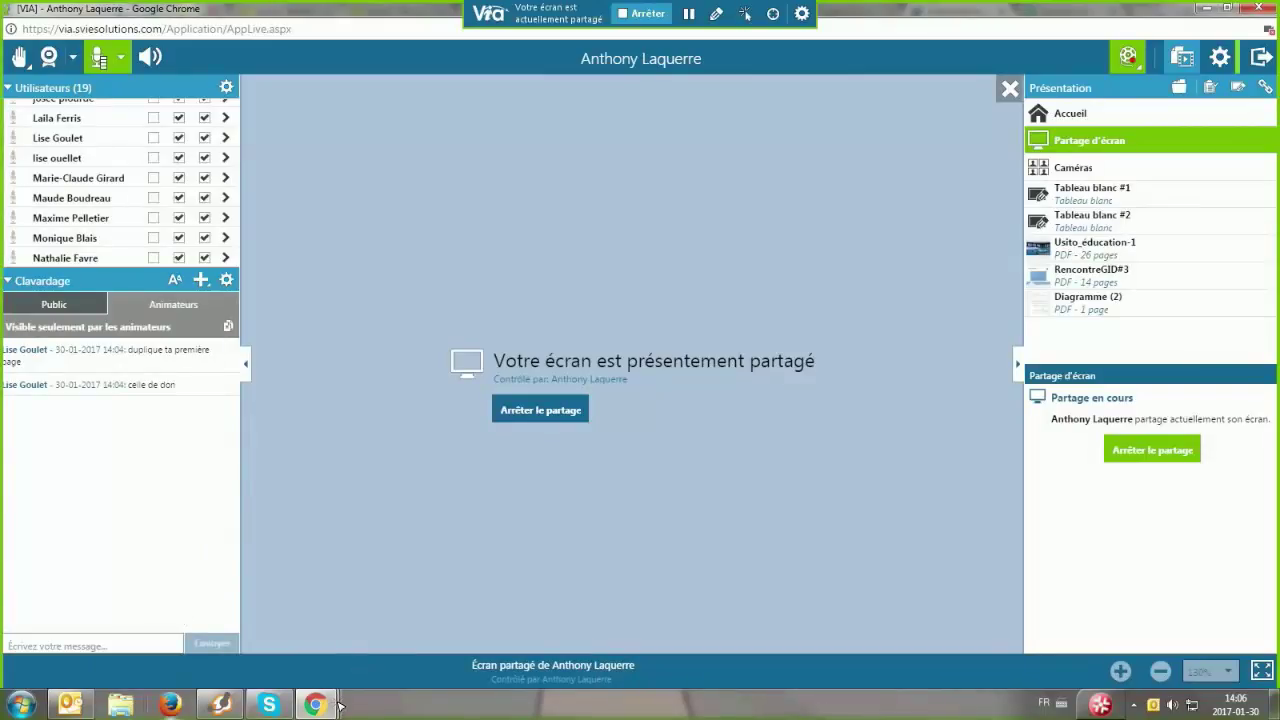
mouse_move(314, 705)
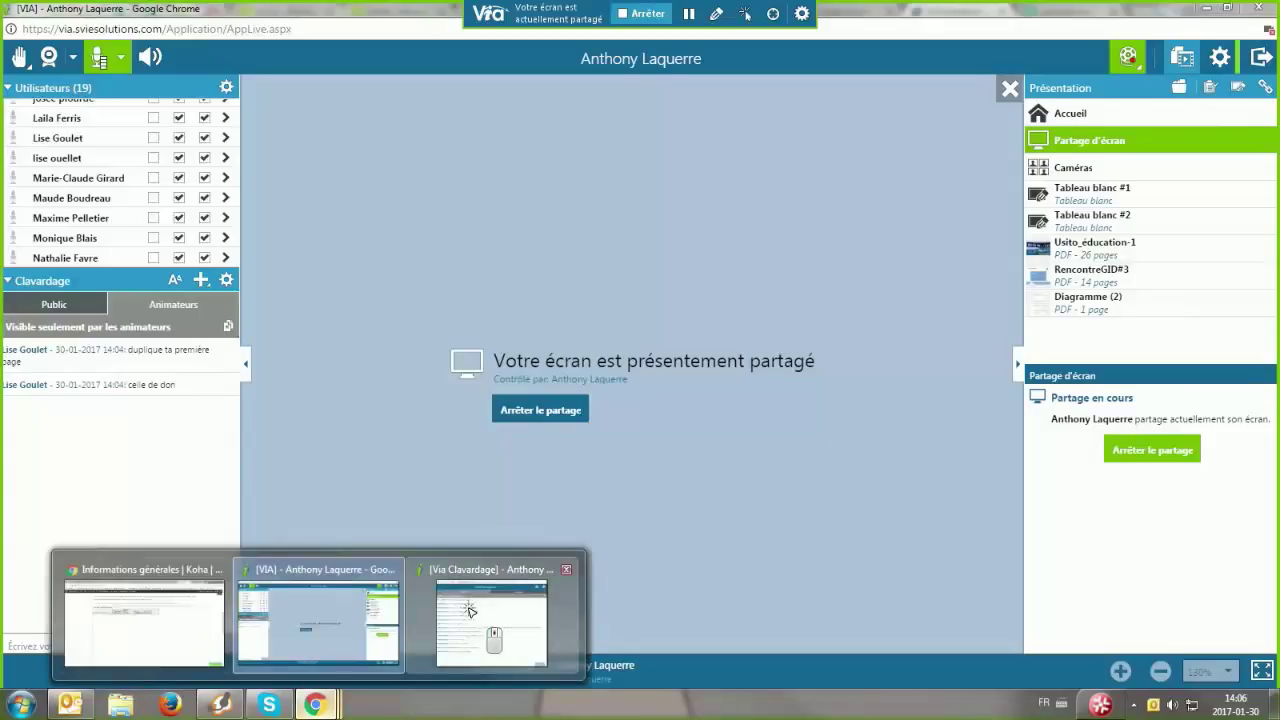
mouse_move(470, 612)
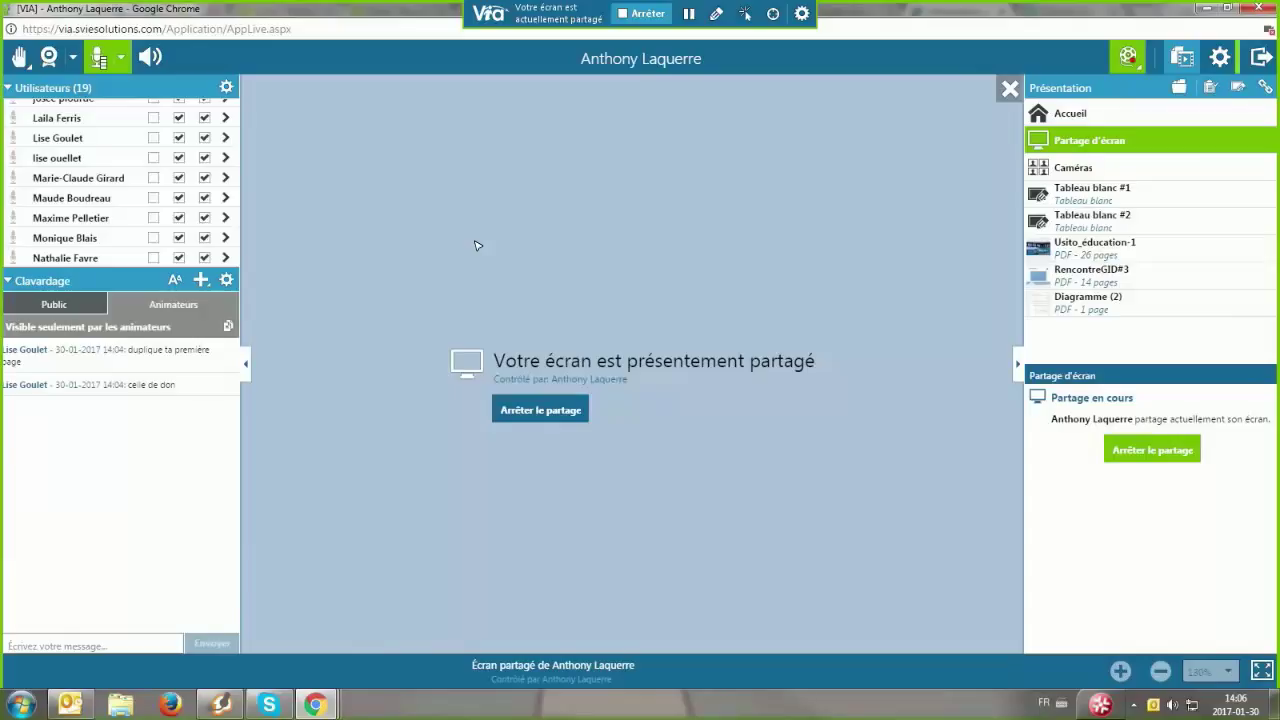
left_click(178, 613)
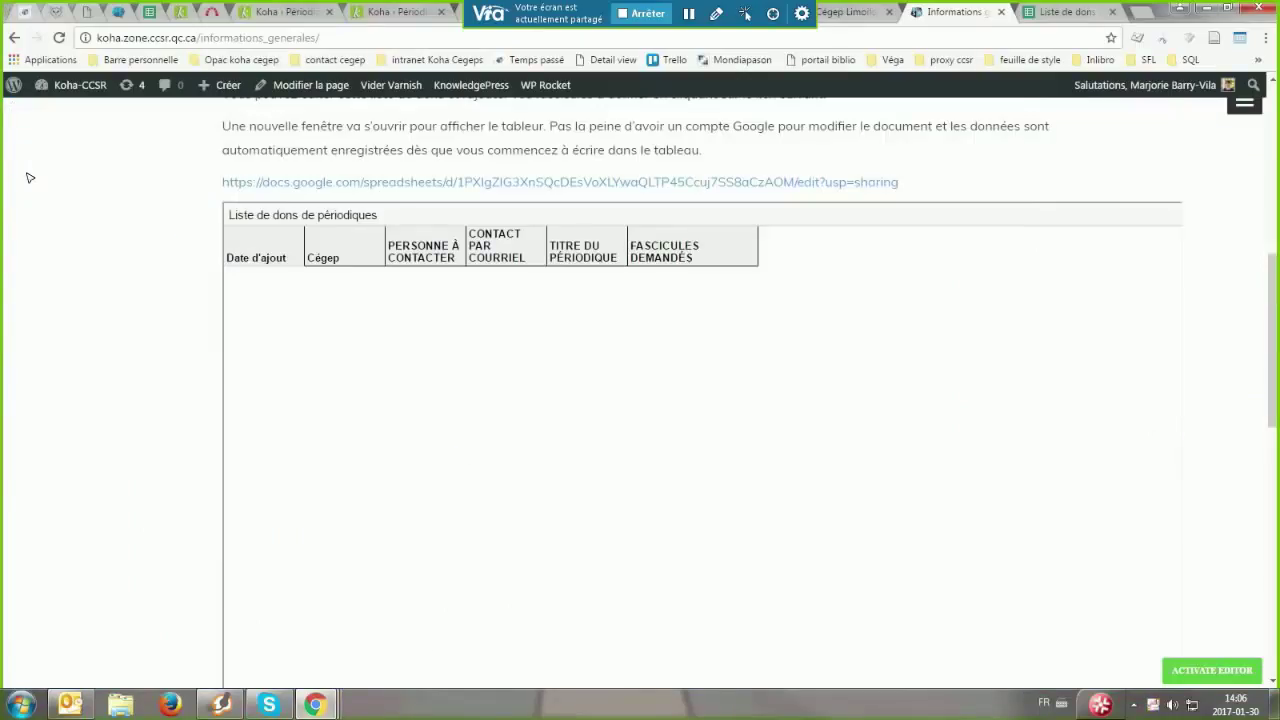
- Open the Version r8 article from the recent articles on the Koha-CCSR home page and examine its Circulation and Acquisition sections
scroll(30, 178, "up", 6)
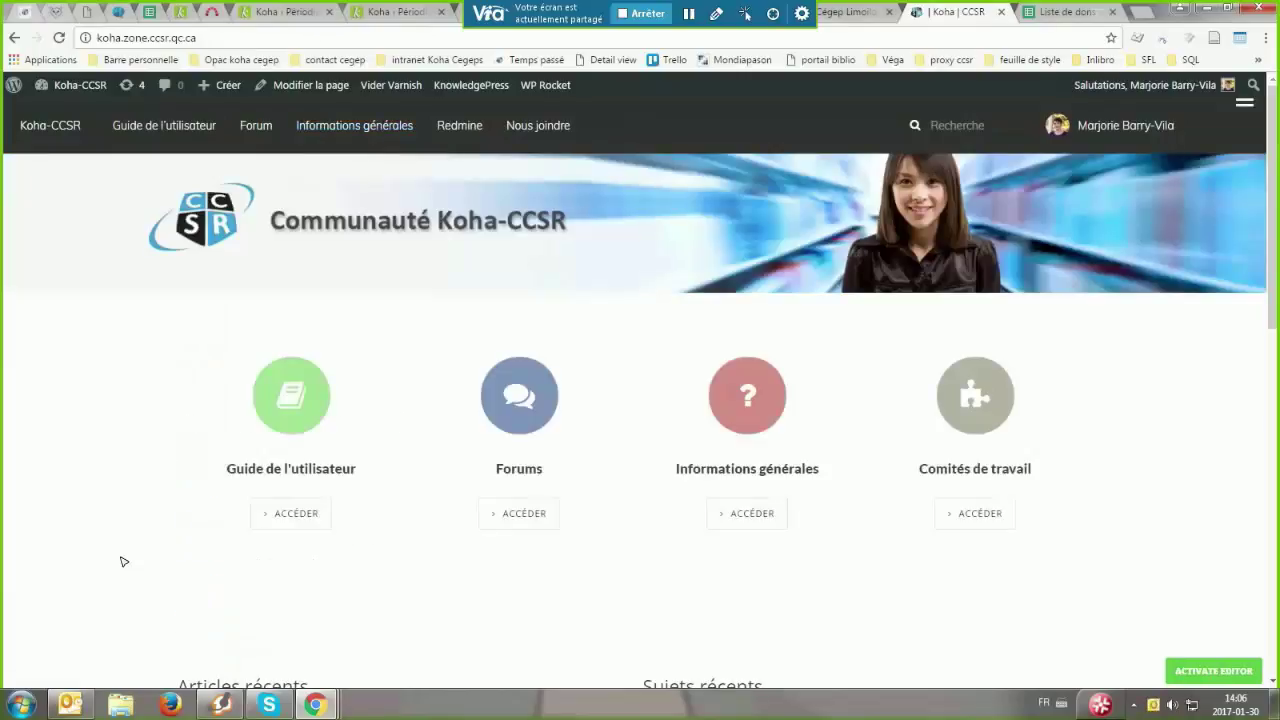
scroll(124, 562, "down", 1)
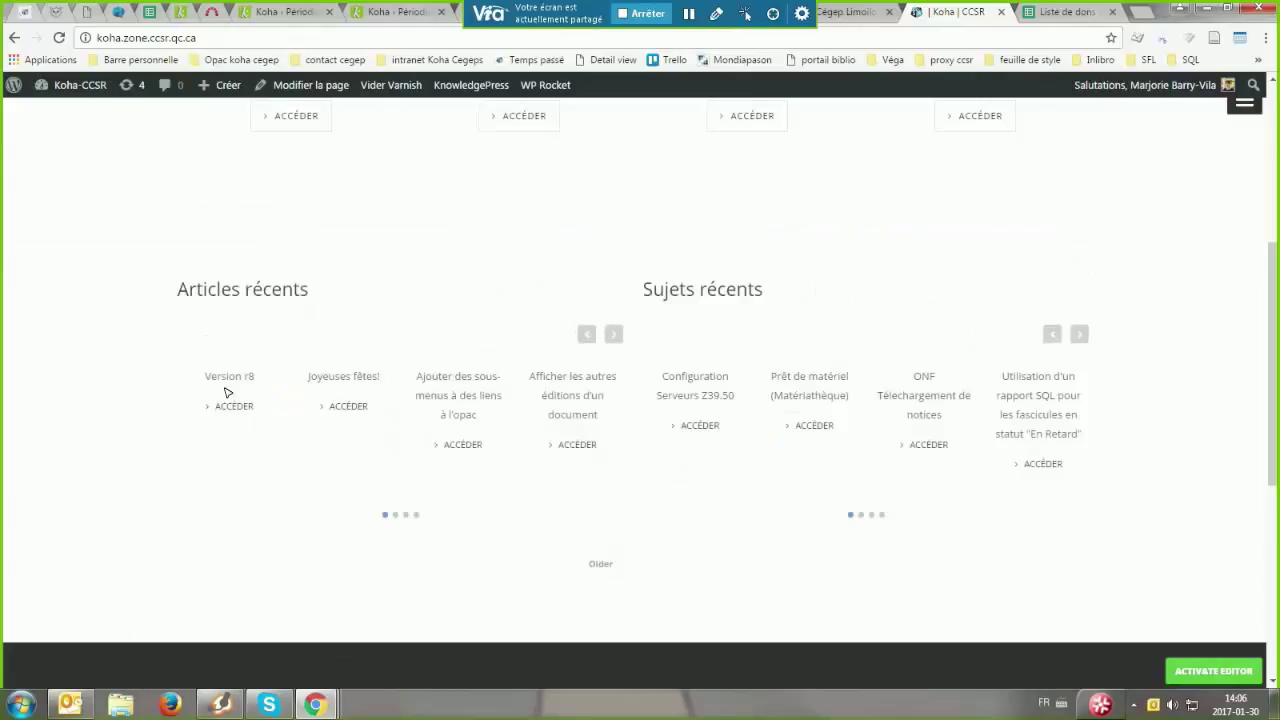
left_click(228, 408)
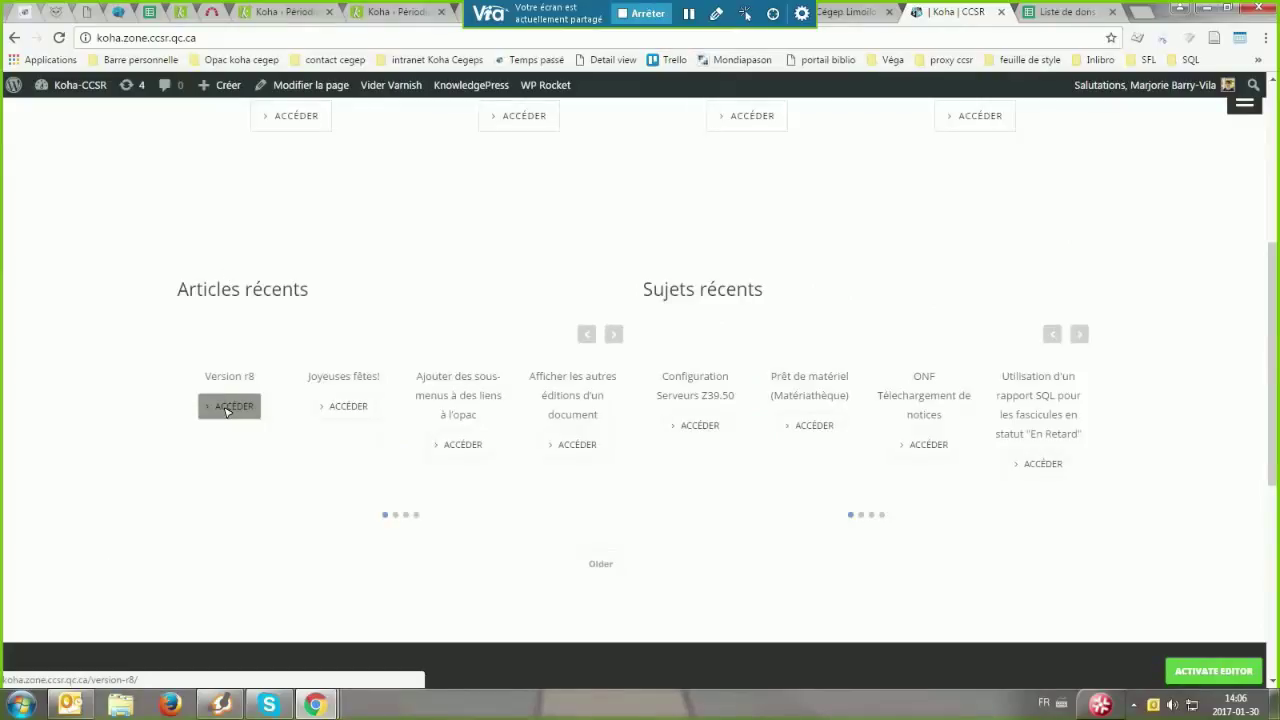
left_click(226, 408)
left_click(234, 405)
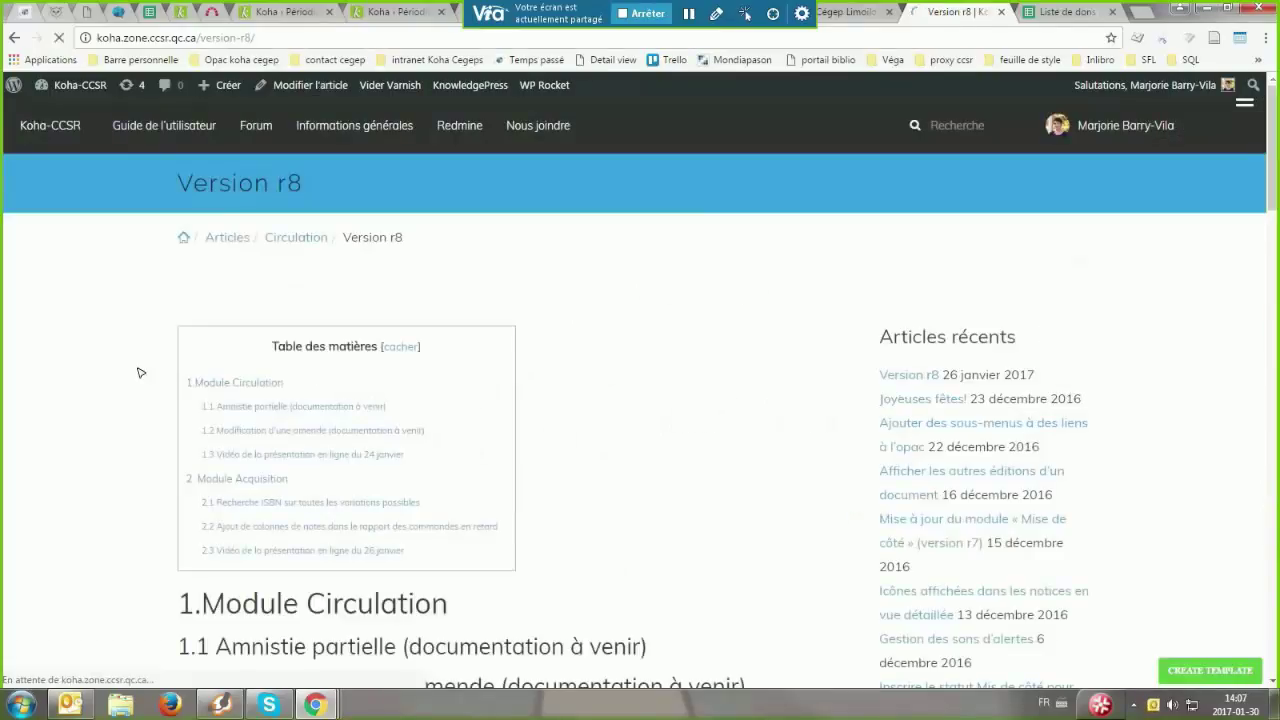
scroll(737, 408, "down", 1)
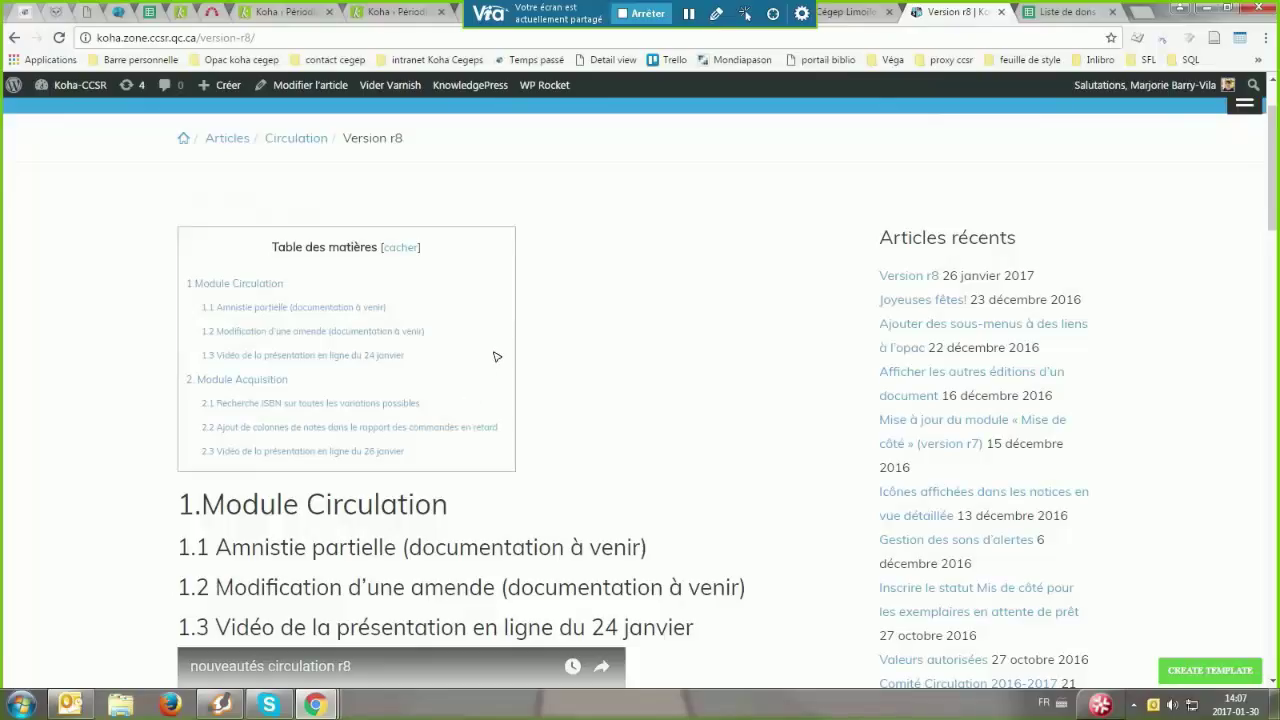
scroll(165, 361, "down", 1)
scroll(160, 420, "down", 1)
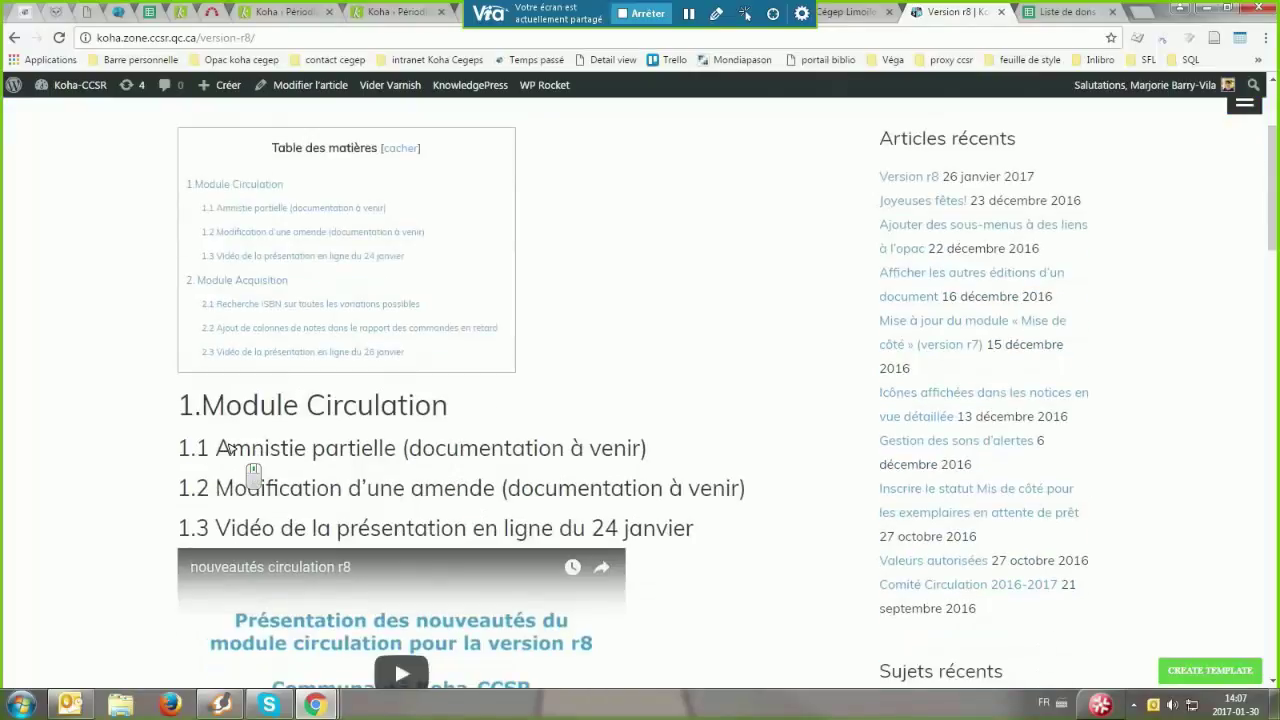
scroll(132, 466, "down", 8)
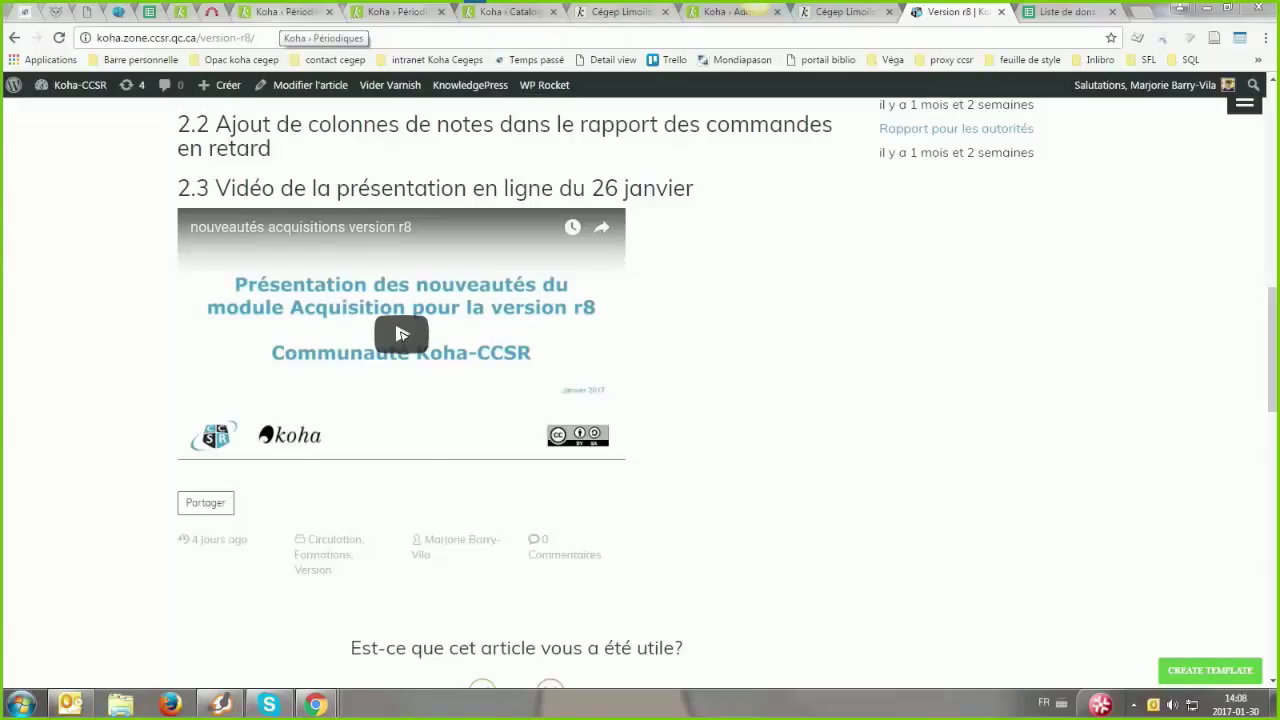
- Switch to the Koha Périodiques subscription search and run it again with an empty title
key("ctrl+8")
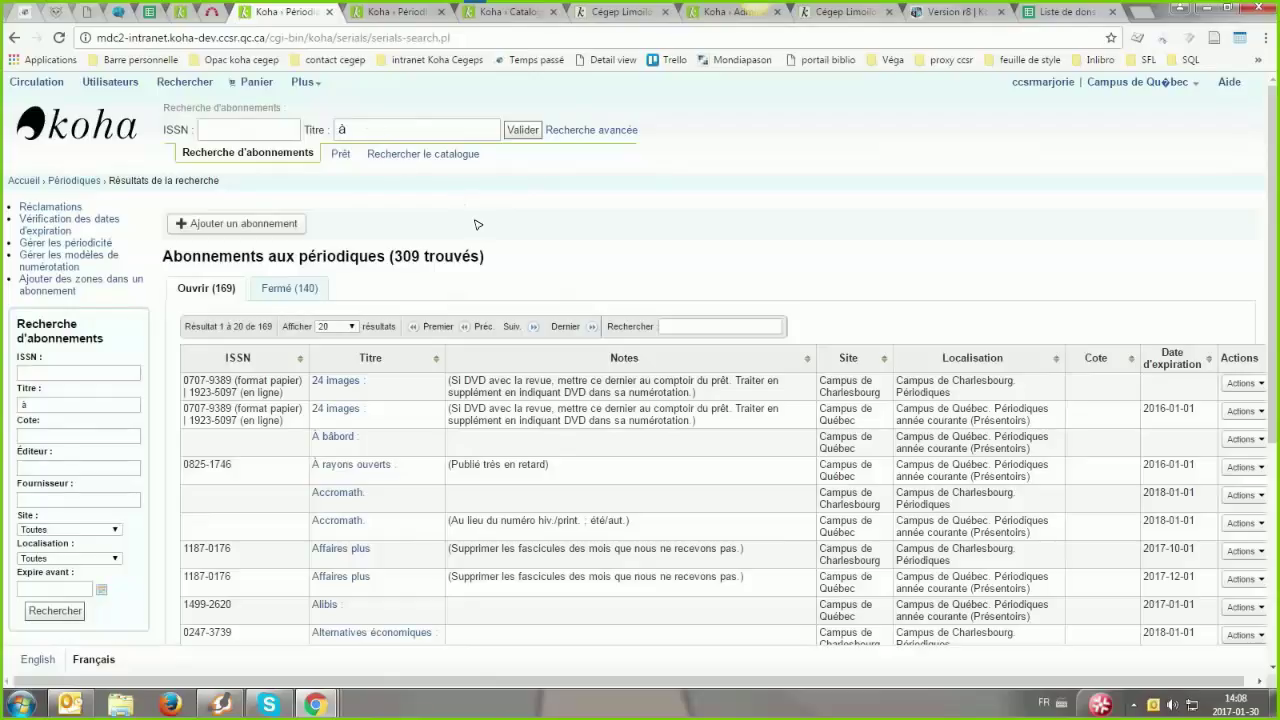
left_click(376, 131)
key("BackSpace")
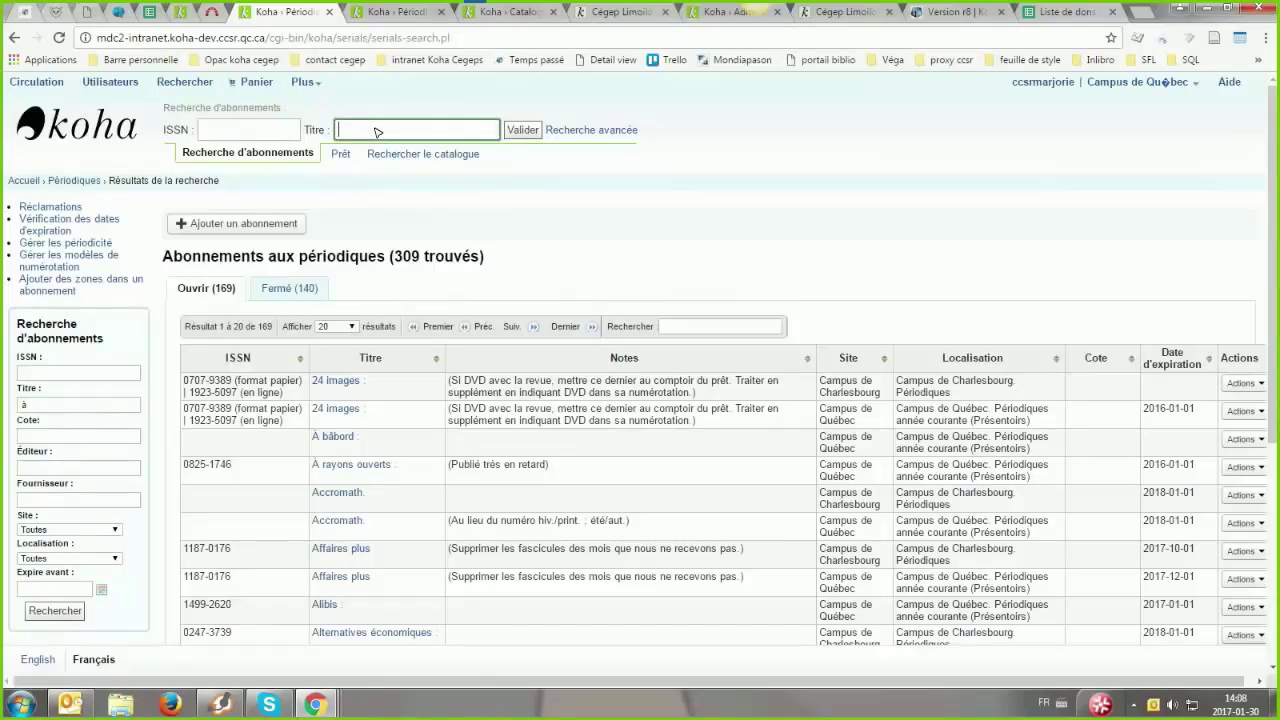
left_click(521, 128)
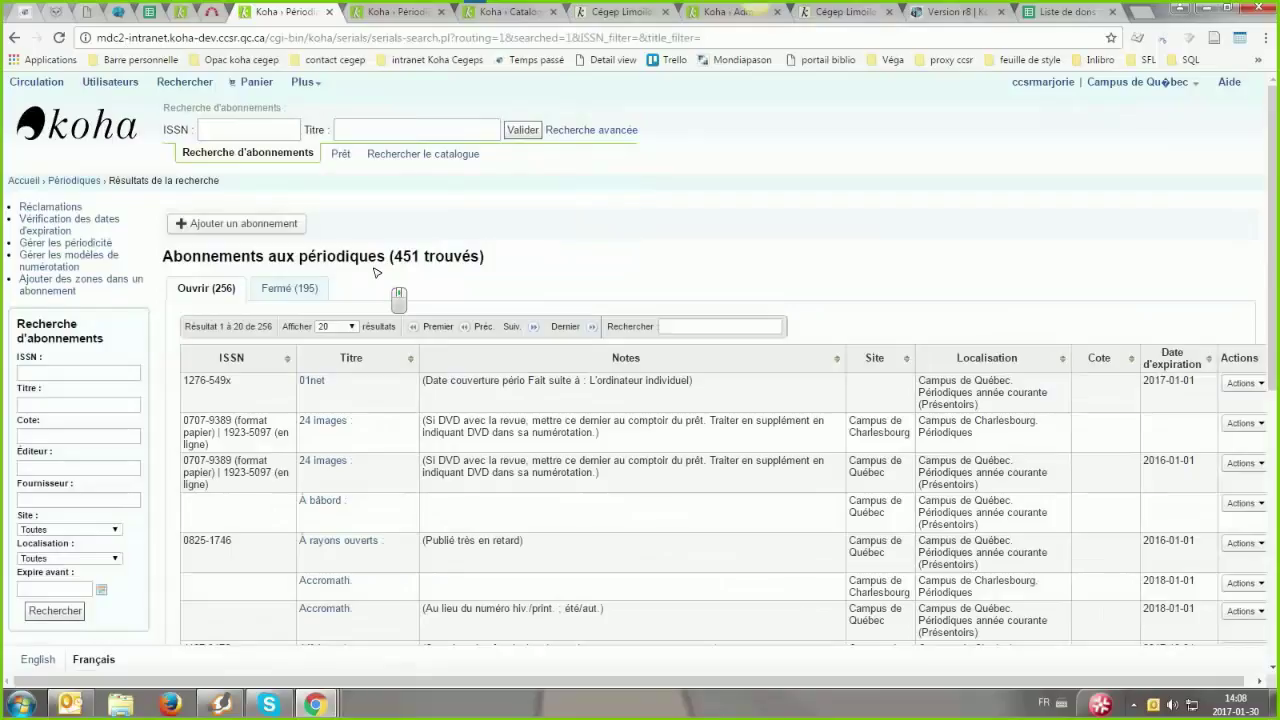
scroll(224, 180, "down", 1)
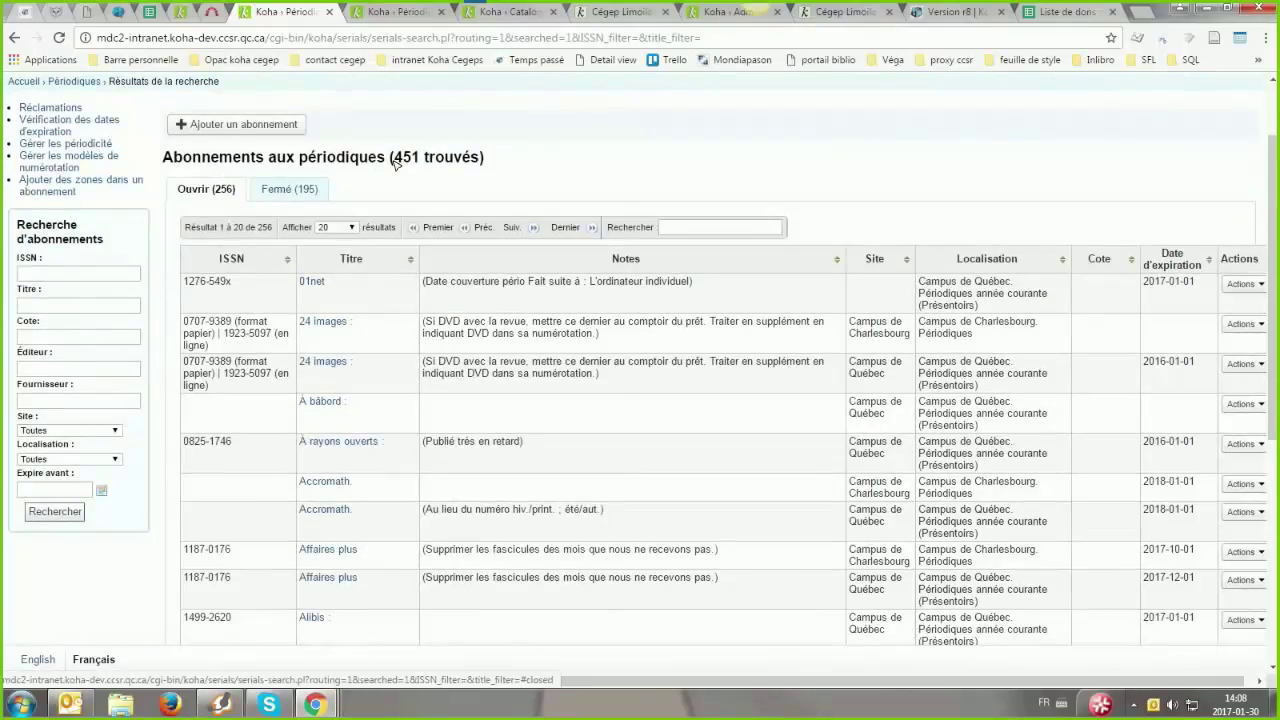
left_click(440, 360)
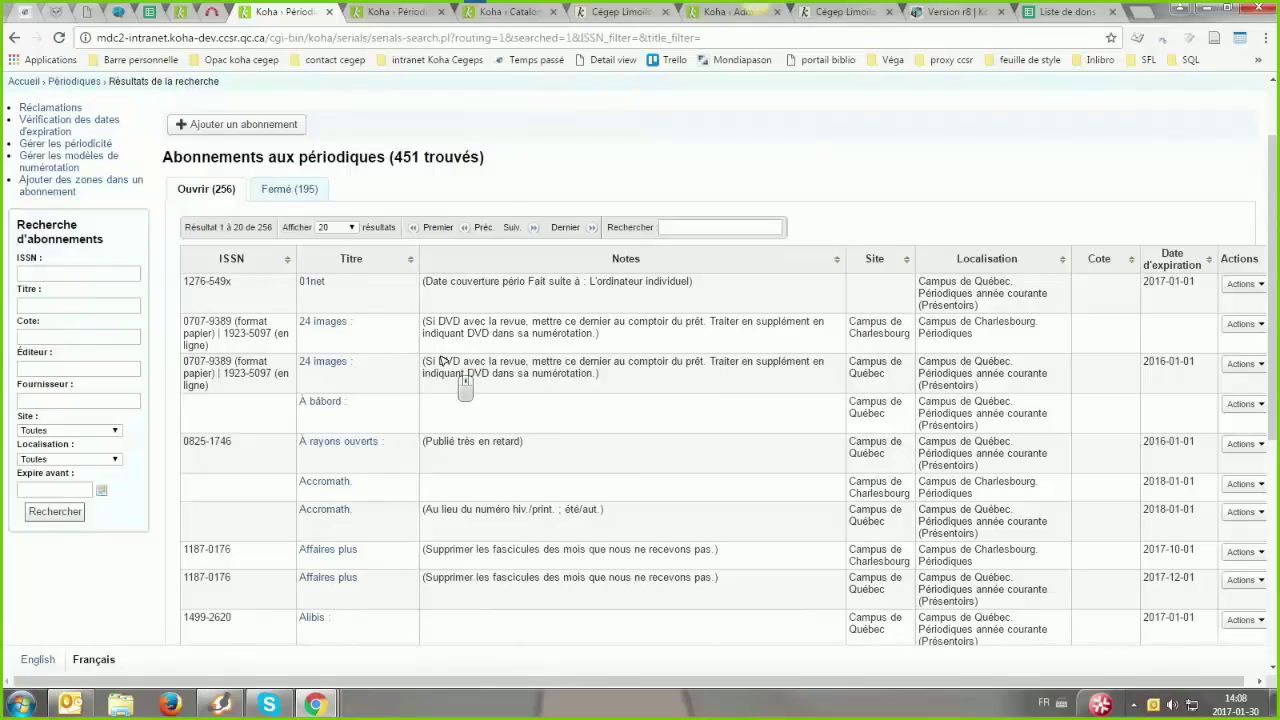
- Set the open subscriptions list to show all results (Toutes) and look through the titles
scroll(430, 277, "up", 2)
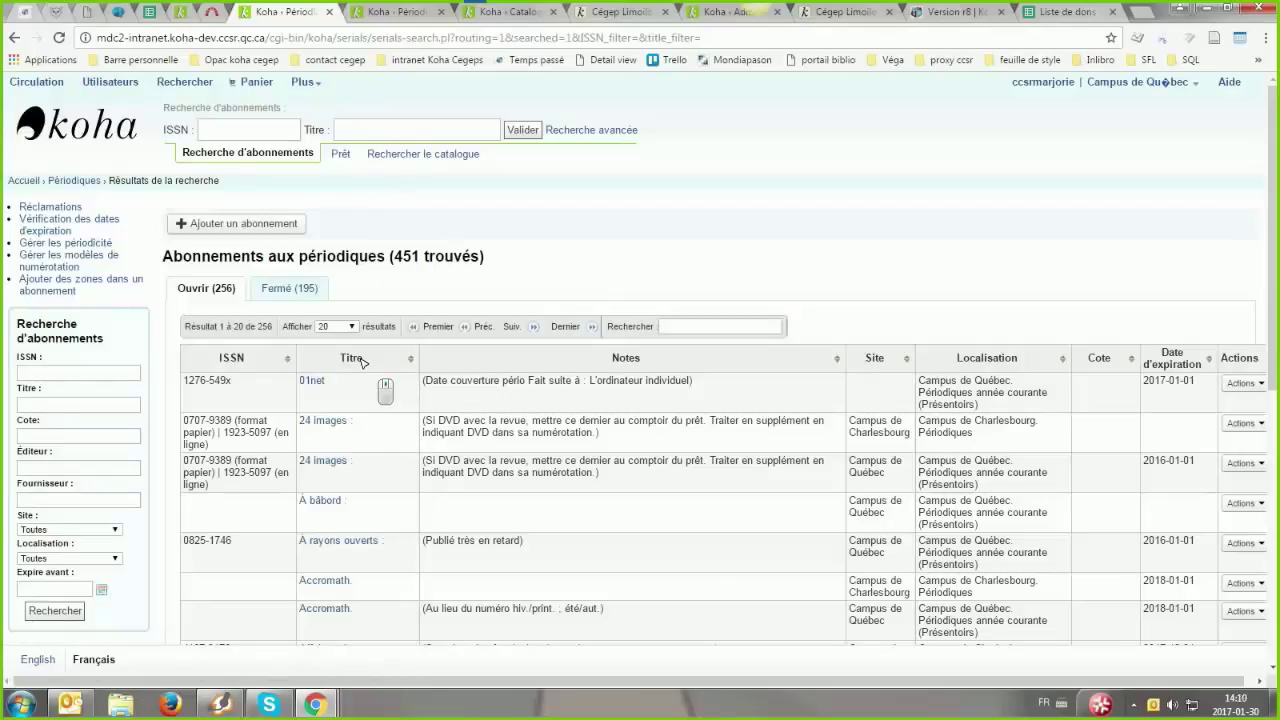
scroll(363, 362, "down", 1)
scroll(363, 362, "down", 4)
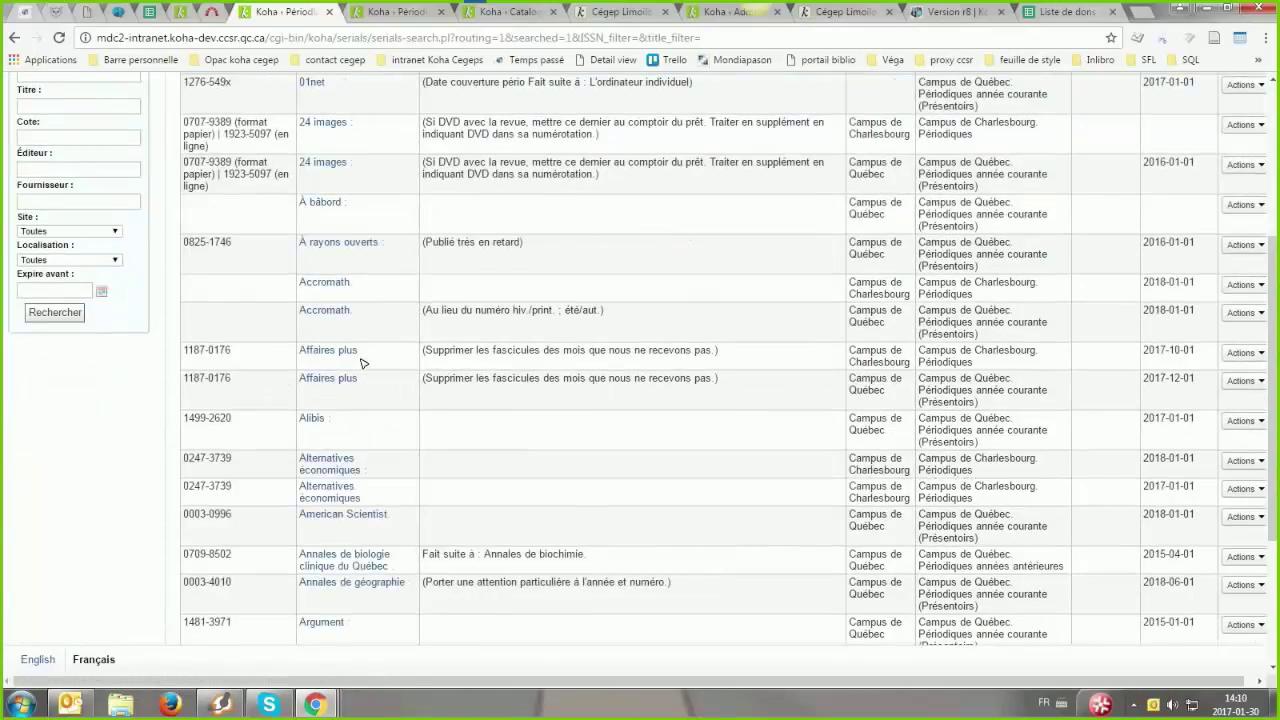
scroll(345, 428, "down", 1)
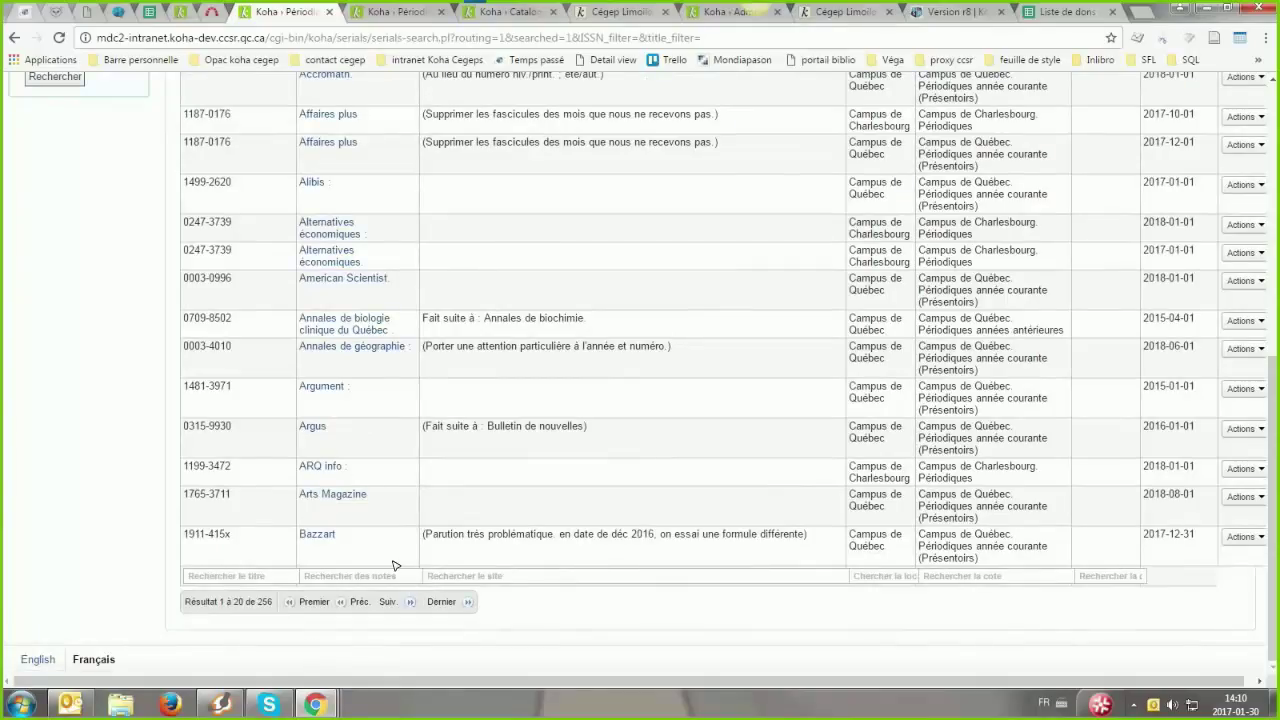
scroll(380, 351, "up", 5)
left_click(336, 326)
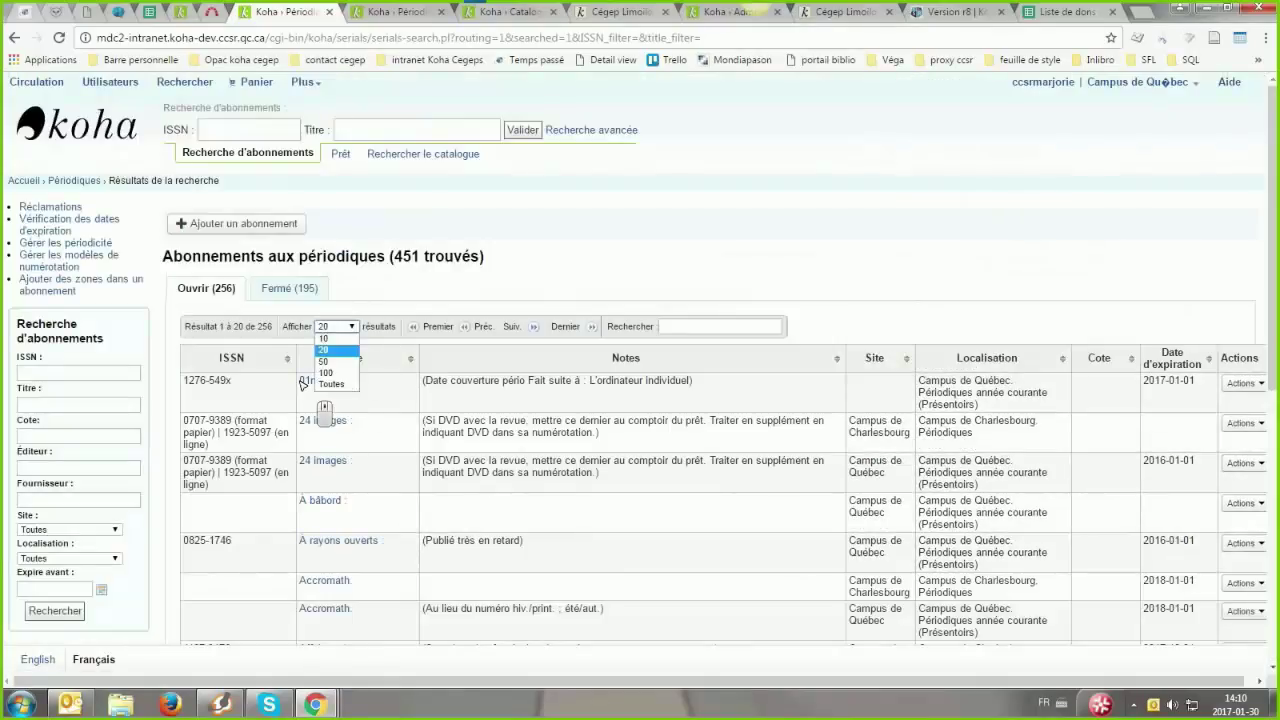
left_click(328, 384)
scroll(283, 428, "down", 3)
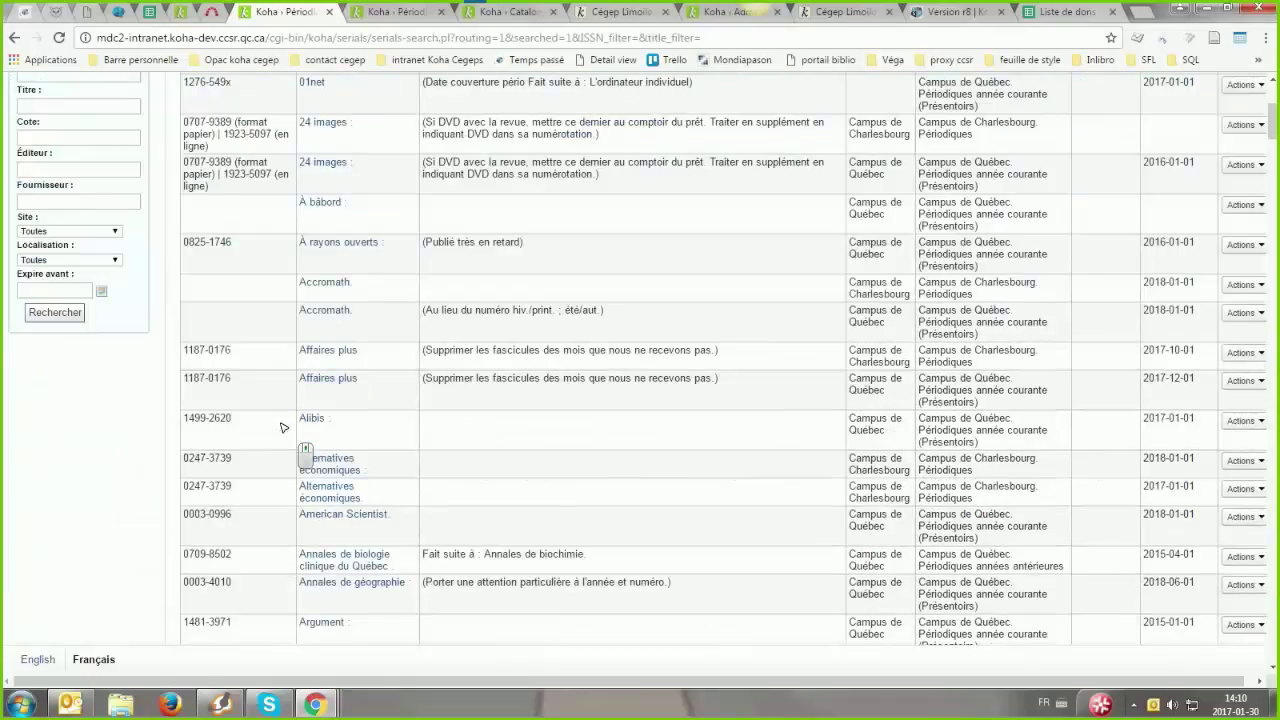
- Examine how titles beginning with L' or La are sorted in the open subscriptions list
scroll(283, 428, "down", 7)
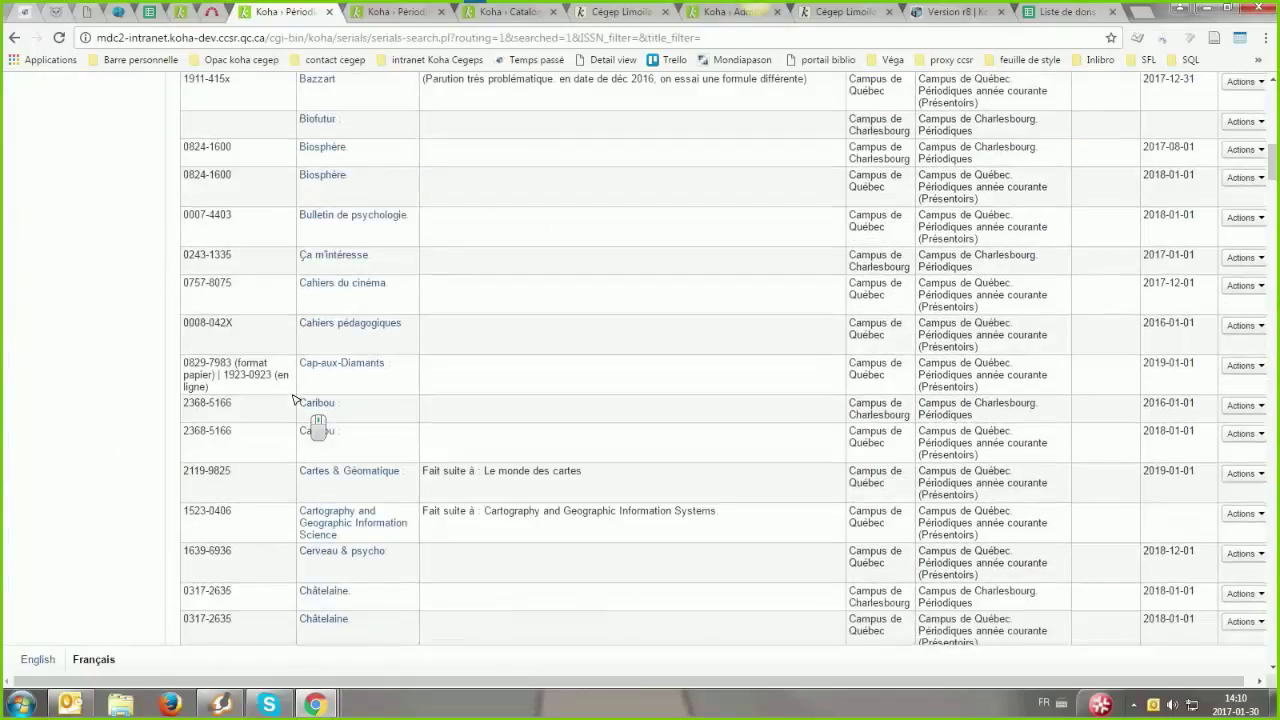
scroll(295, 400, "down", 7)
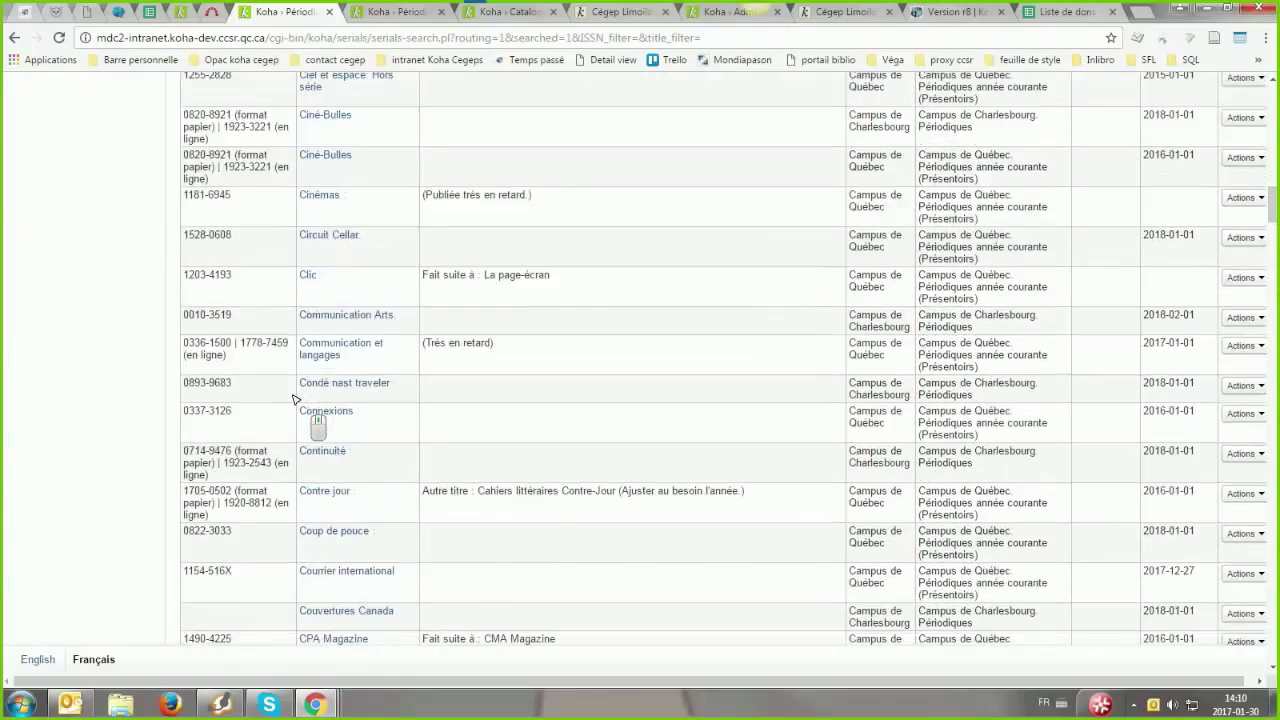
scroll(295, 400, "down", 20)
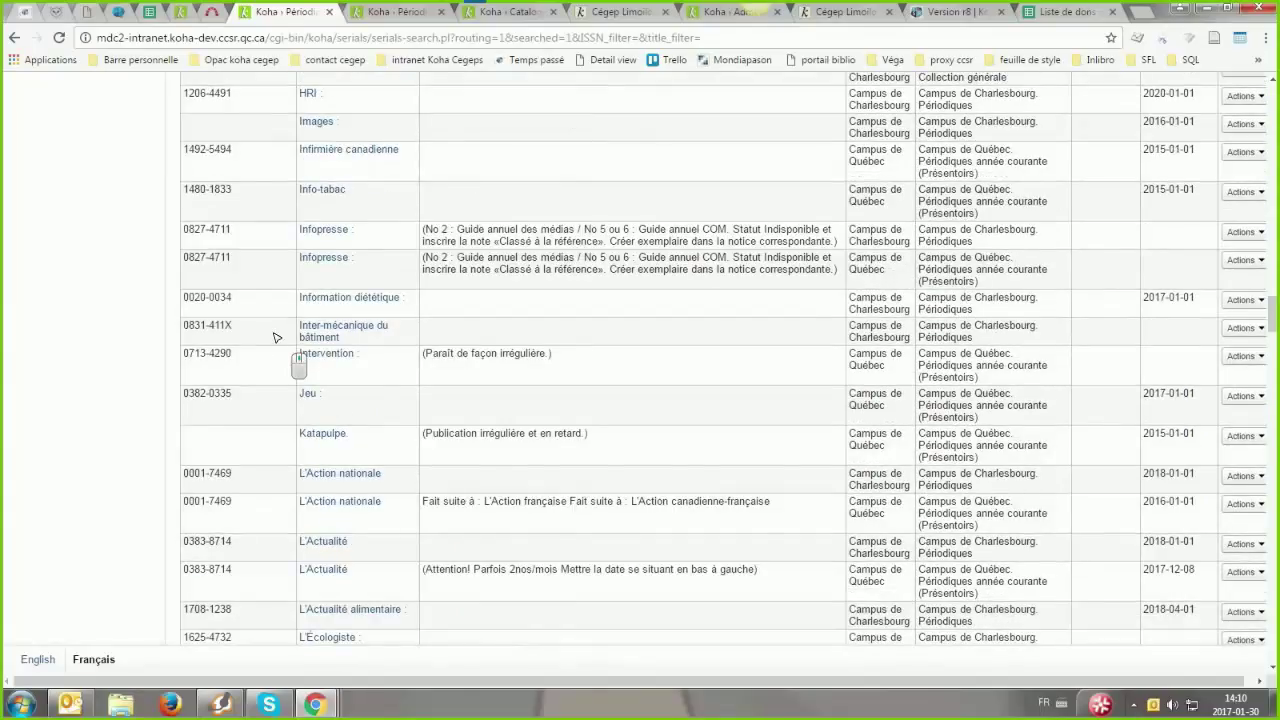
scroll(277, 337, "down", 6)
scroll(270, 380, "up", 4)
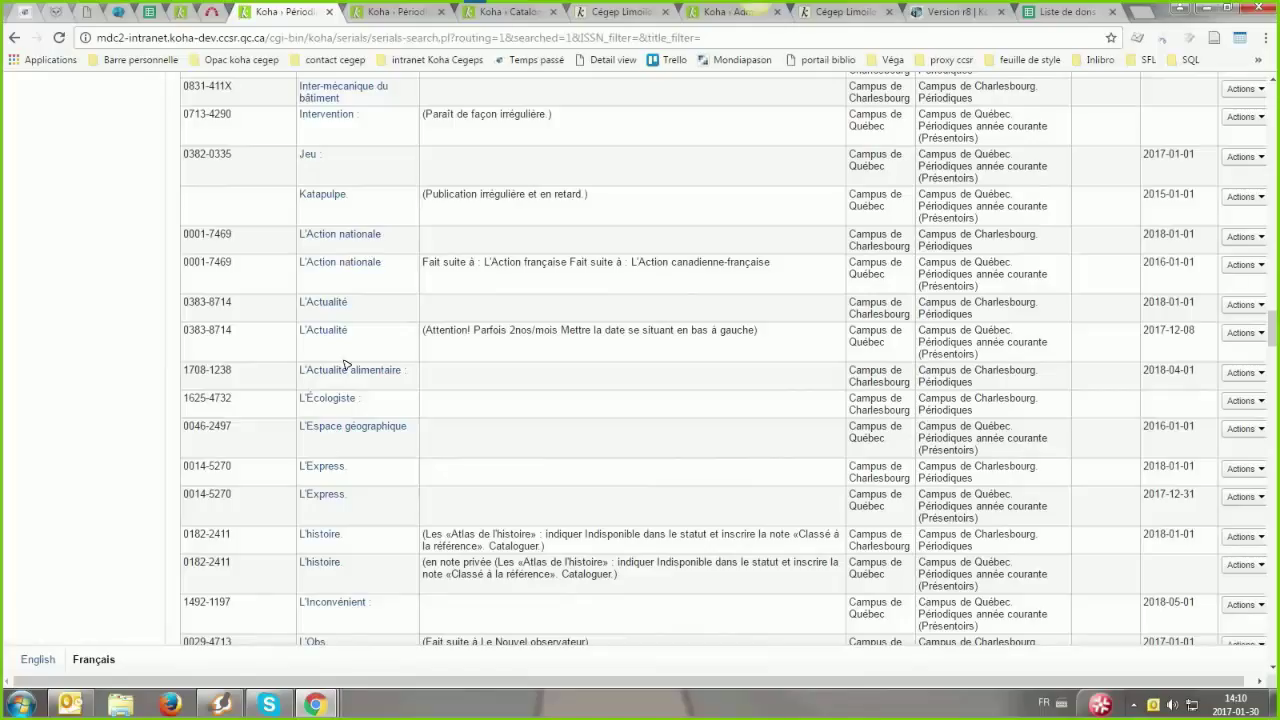
left_click(366, 477)
scroll(331, 372, "down", 2)
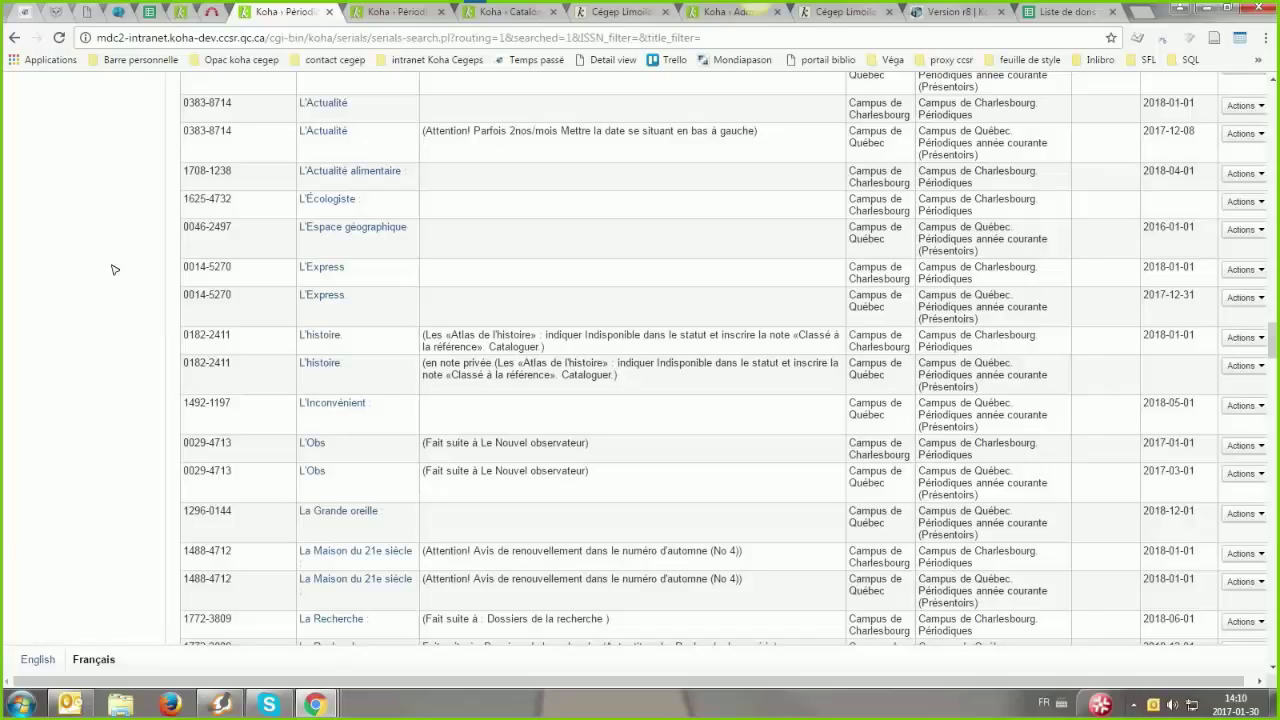
- Open the Périodiques system preferences and compare the ListStopWord setting with the titles in the subscriptions list
left_click(339, 112)
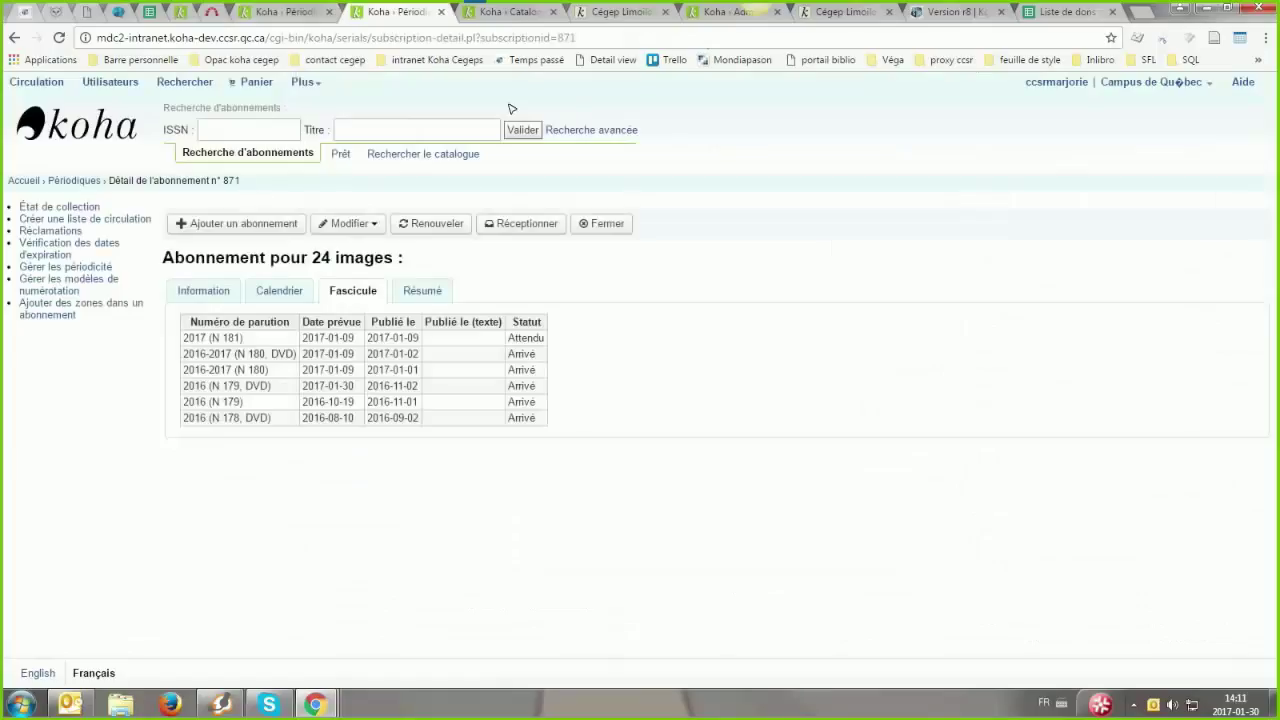
left_click(740, 11)
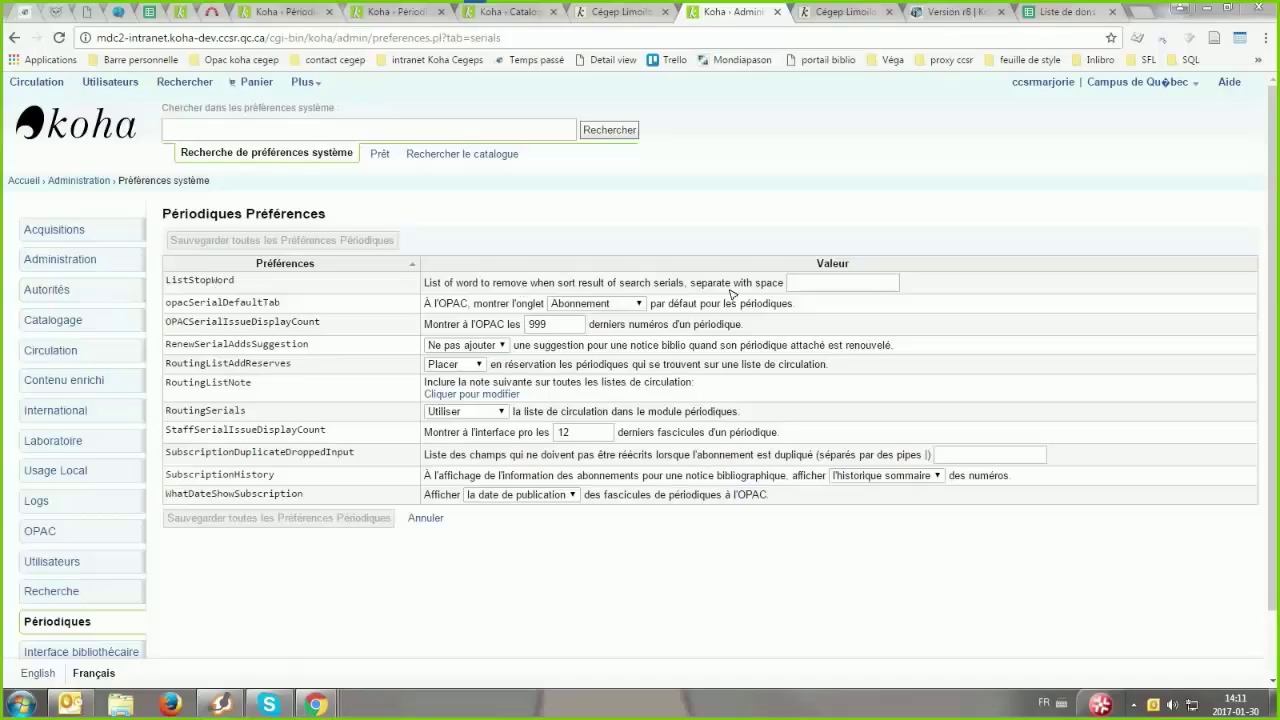
left_click(836, 286)
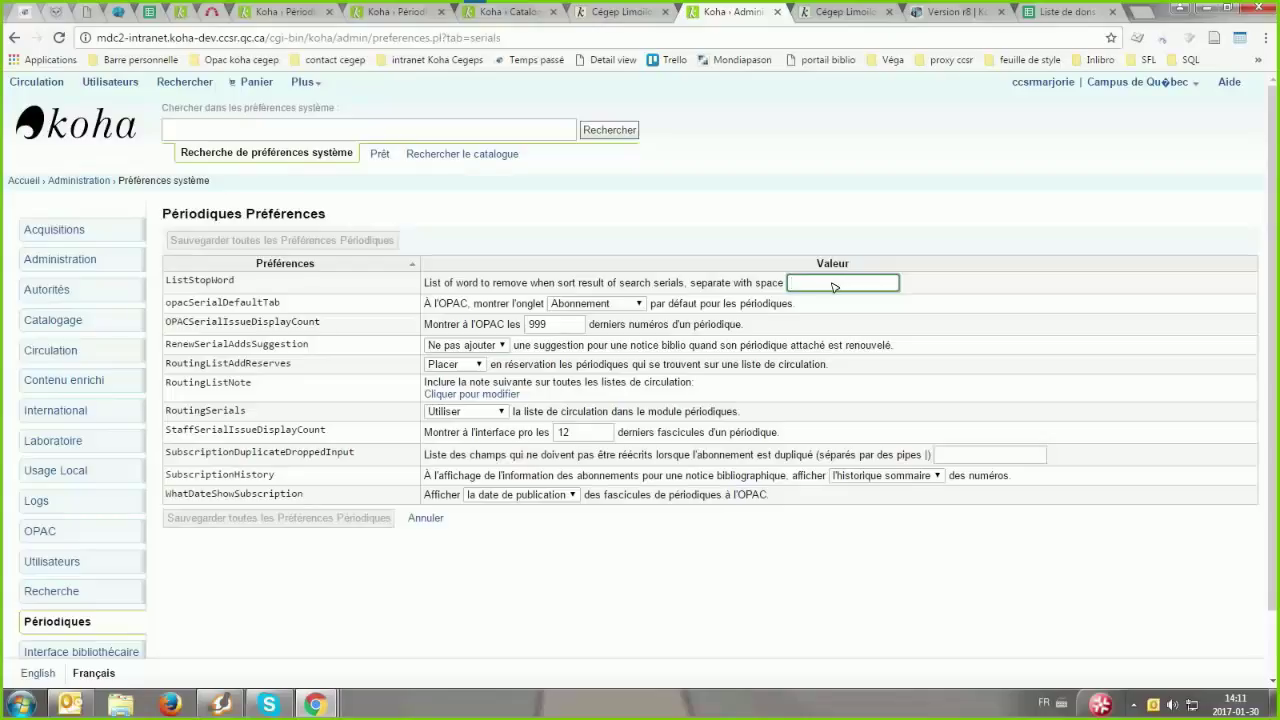
left_click(278, 12)
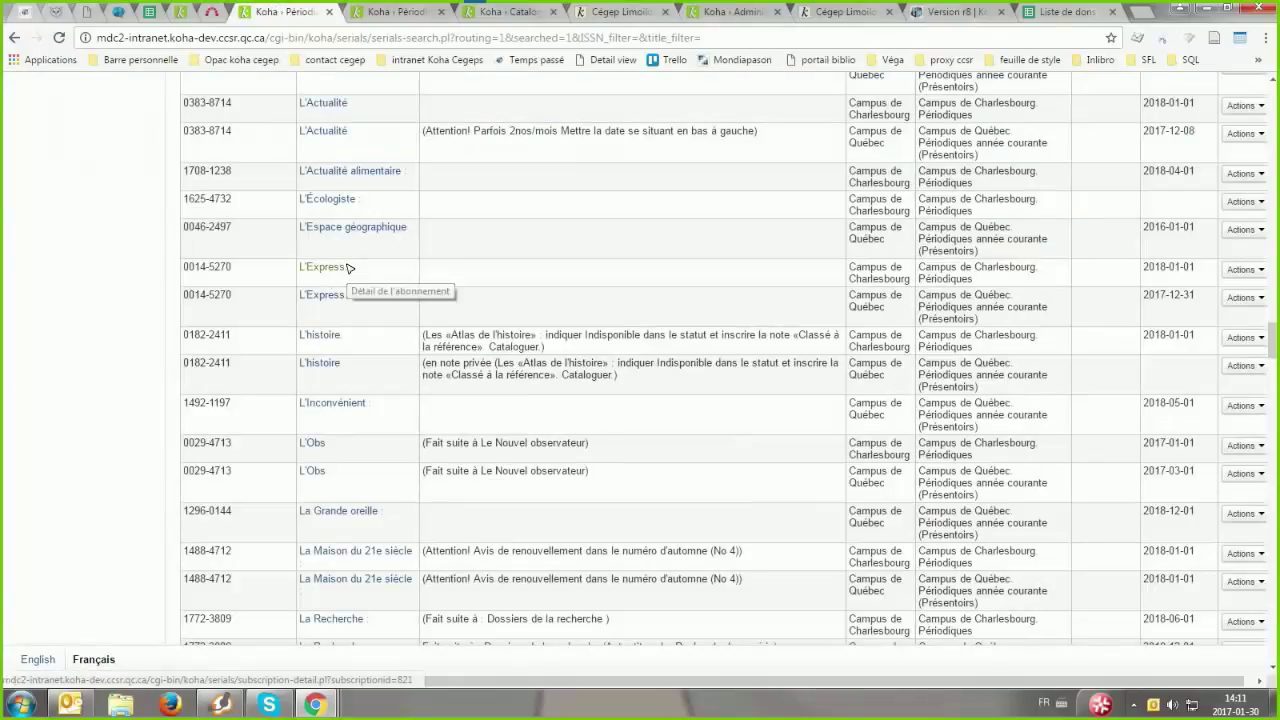
left_click(730, 12)
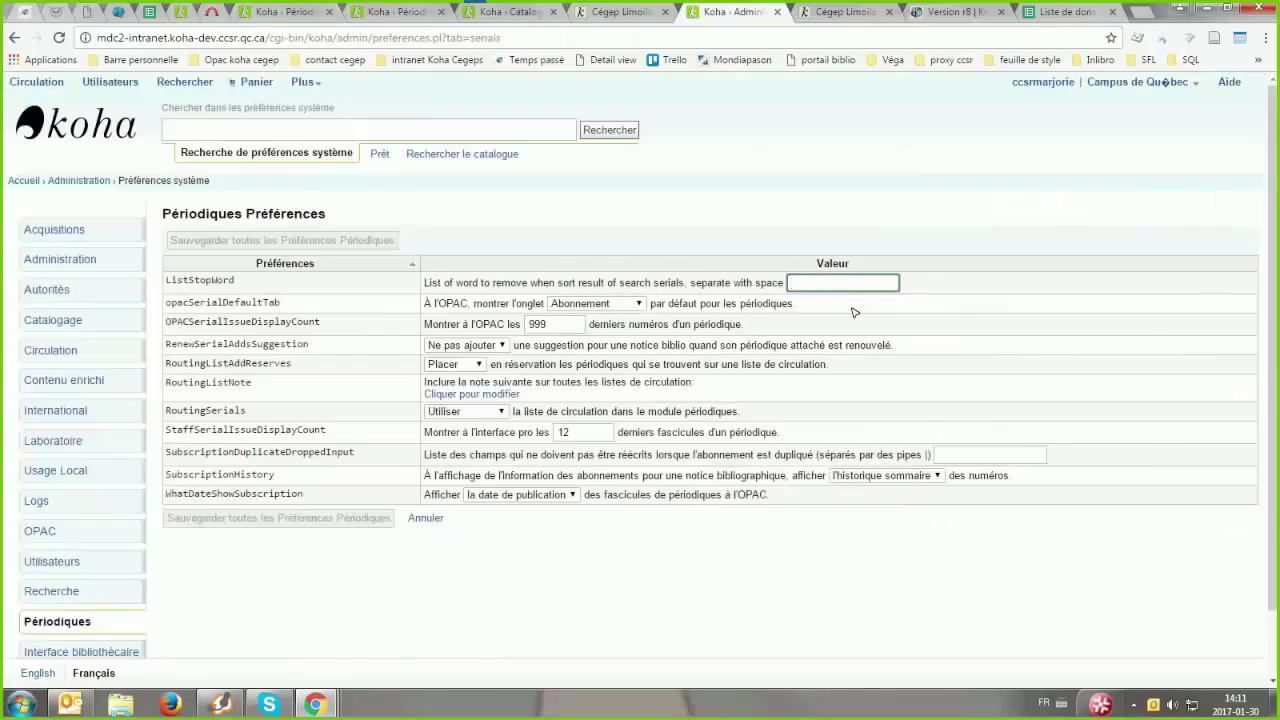
- Set the ListStopWord preference to "le la les l the un une" and save the Périodiques preferences
type("le la")
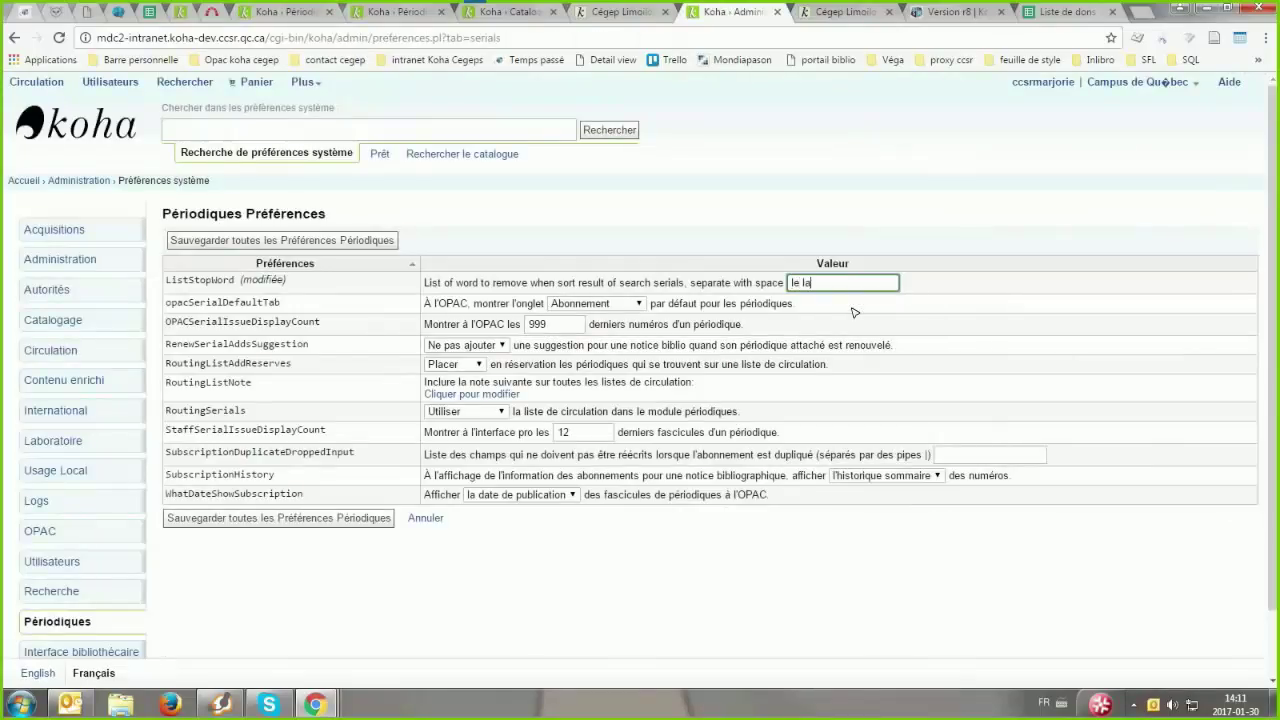
type(" les l")
type("the")
type("un une")
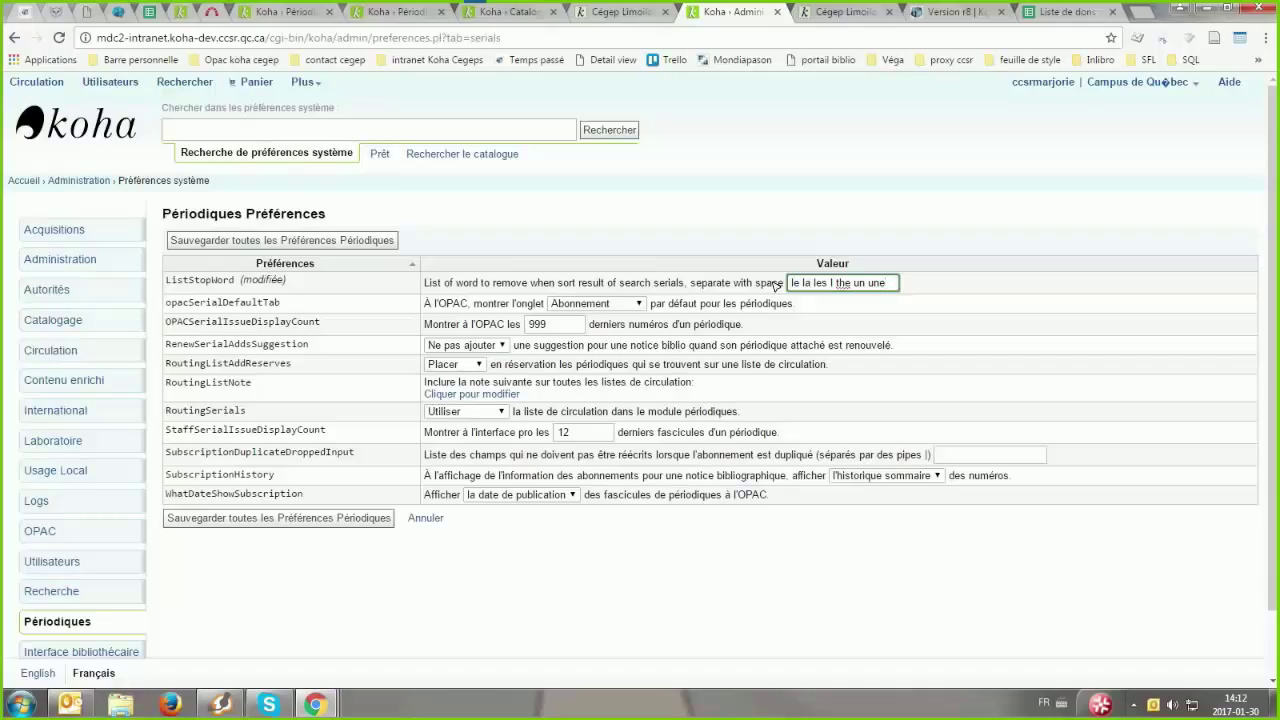
left_click(285, 244)
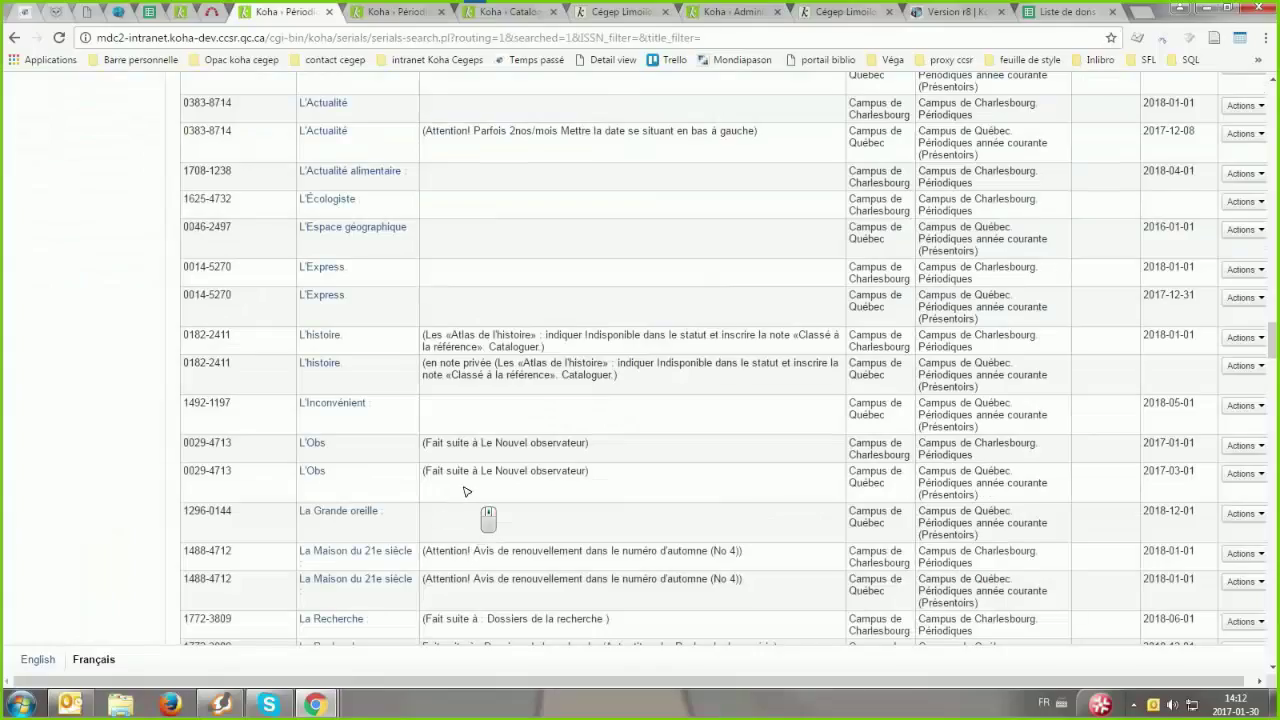
- Run the subscription search again with an empty title and show all open subscriptions (Toutes)
scroll(466, 490, "up", 20)
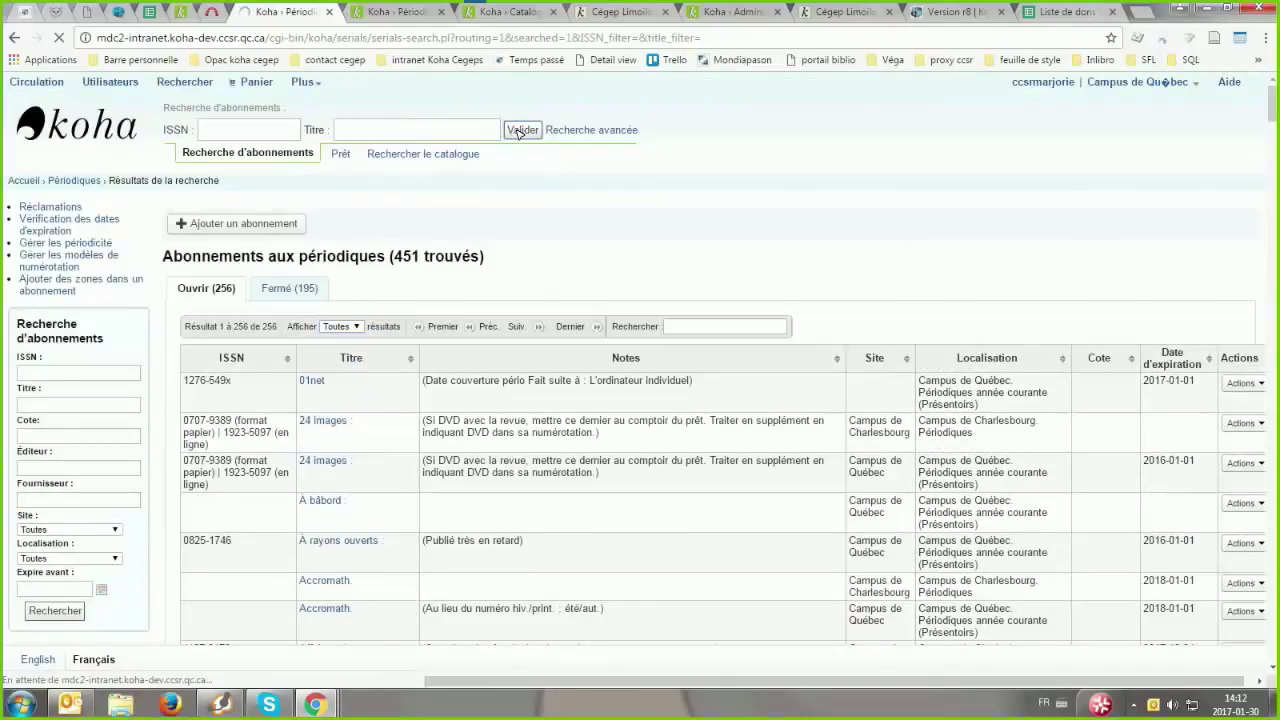
left_click(338, 387)
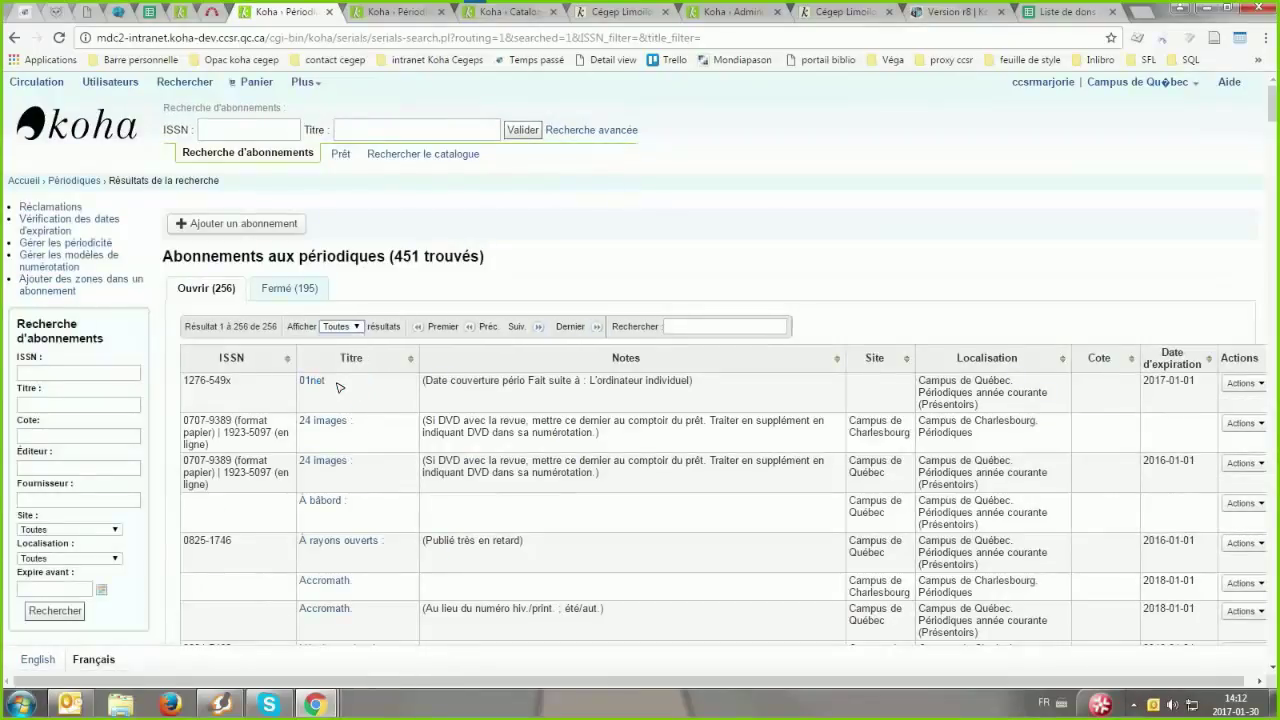
scroll(338, 387, "up", 1)
- Examine where titles starting with L', La or Les are sorted in the refreshed open subscriptions list
scroll(338, 387, "down", 3)
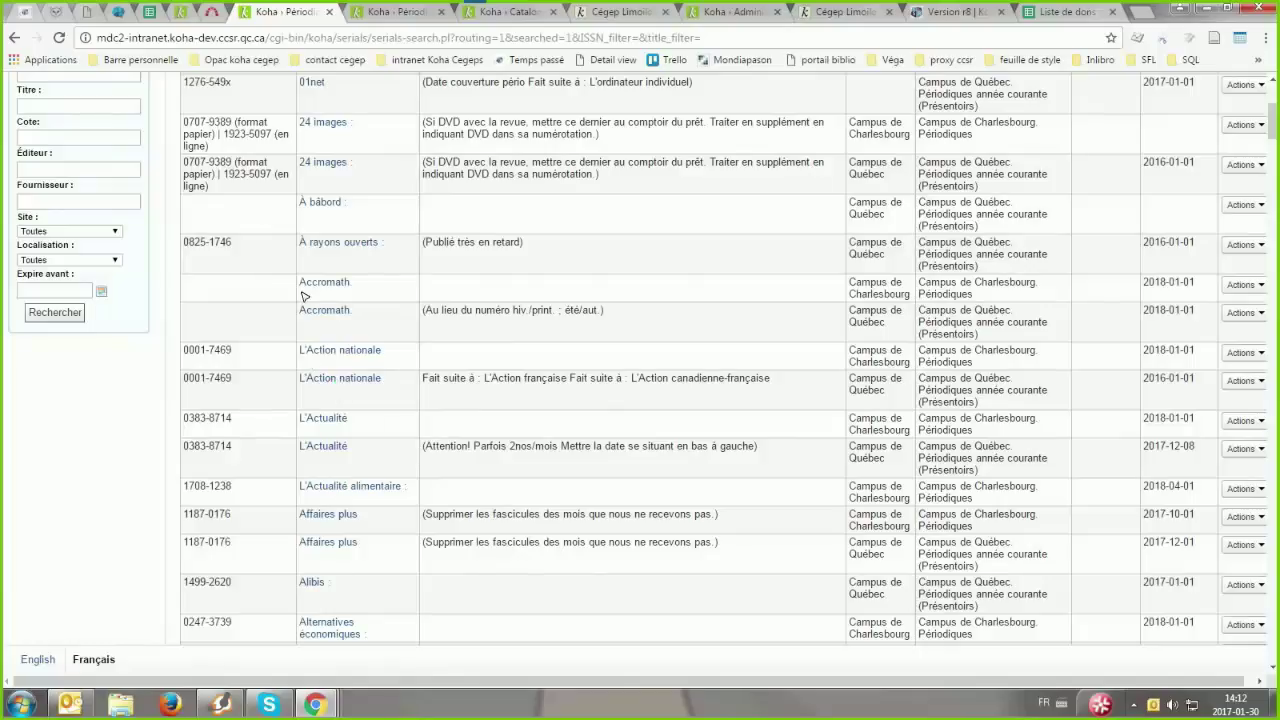
left_click(268, 350)
scroll(268, 350, "down", 1)
scroll(268, 350, "down", 14)
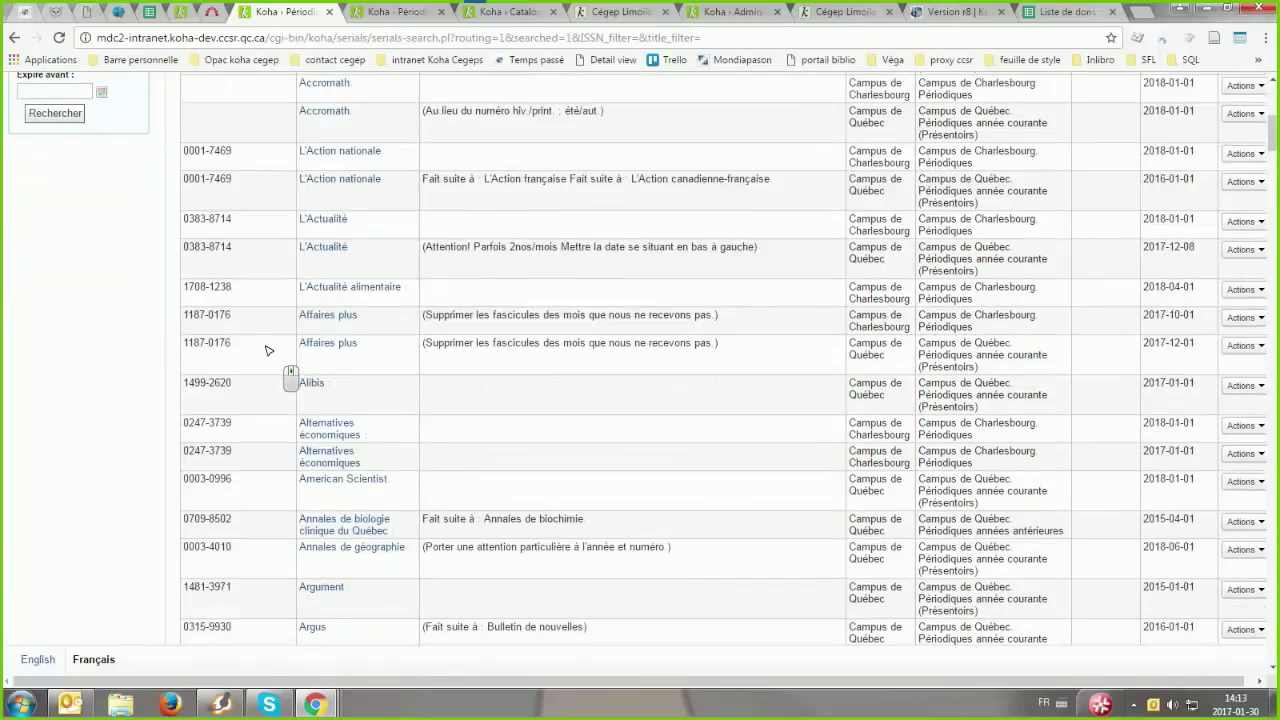
scroll(268, 350, "down", 13)
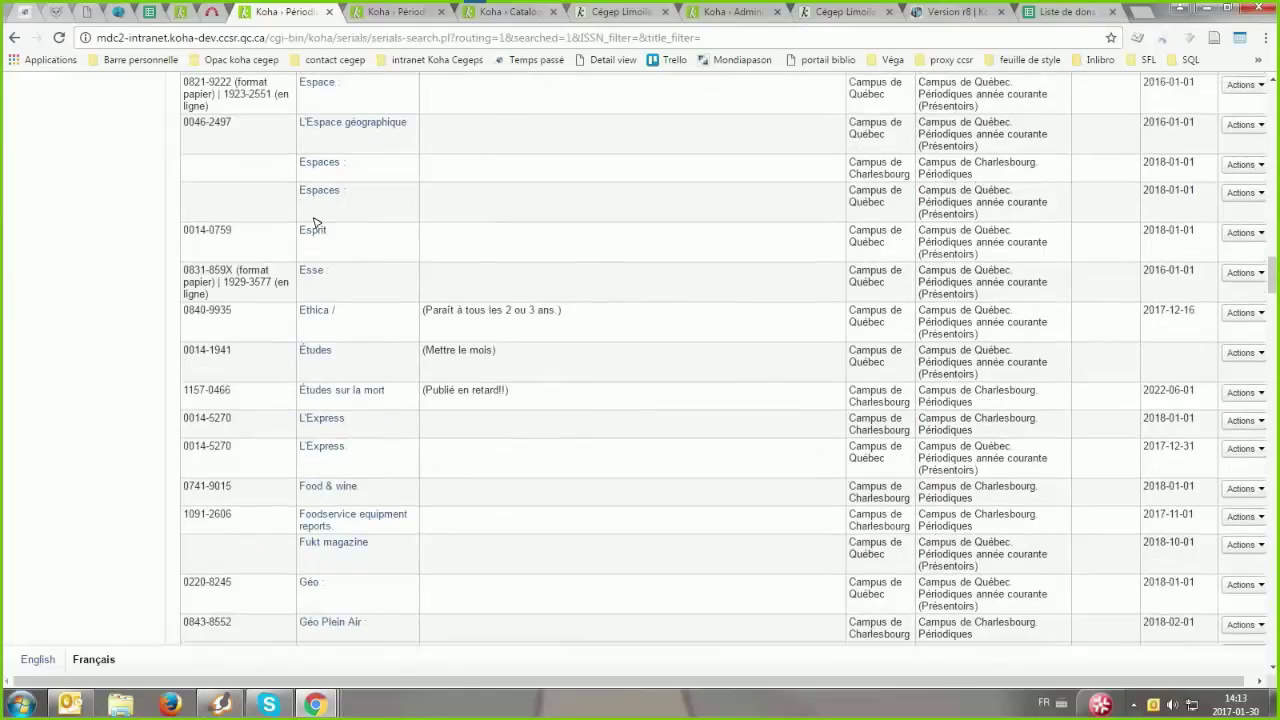
scroll(280, 420, "down", 2)
scroll(370, 455, "down", 3)
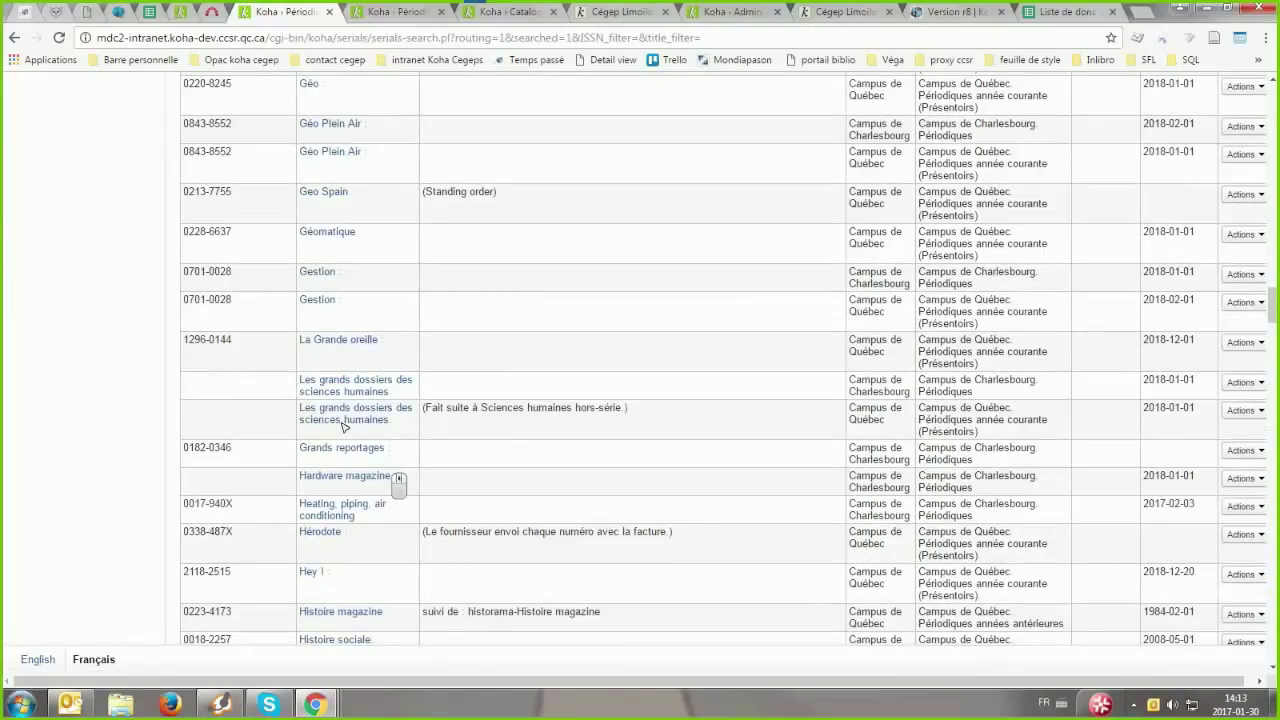
scroll(372, 465, "down", 1)
scroll(372, 465, "down", 4)
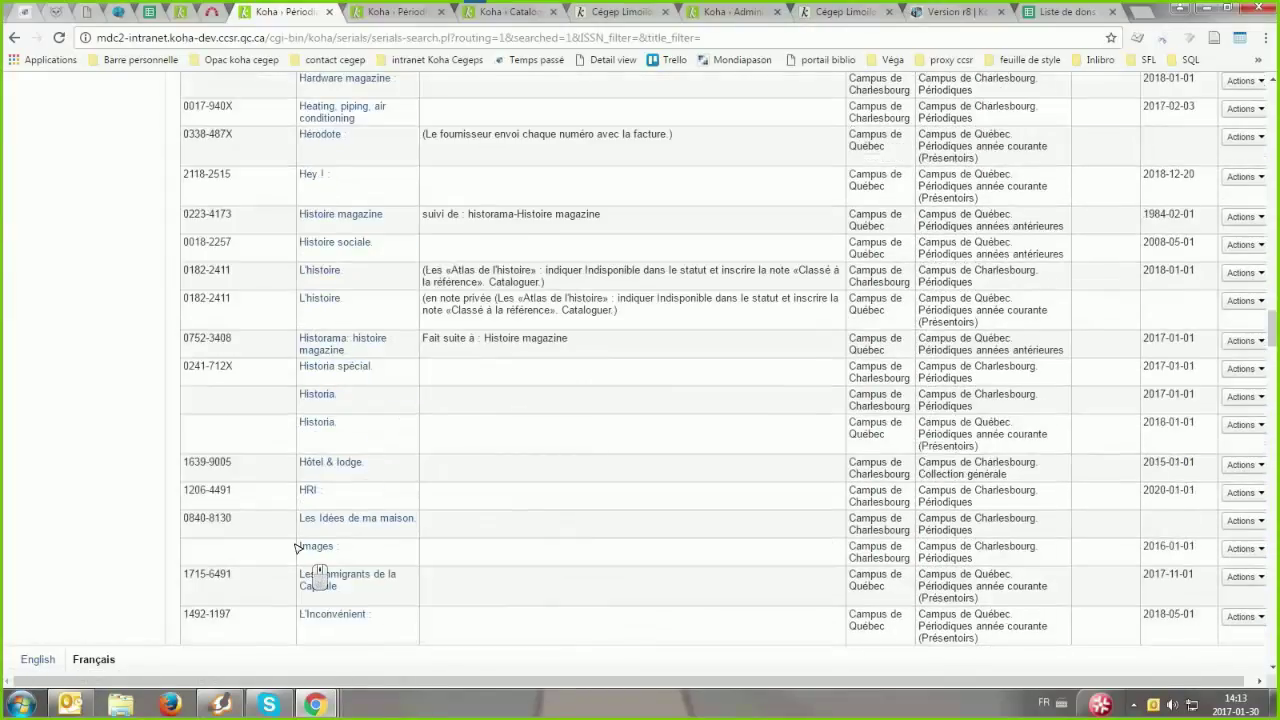
scroll(255, 418, "down", 2)
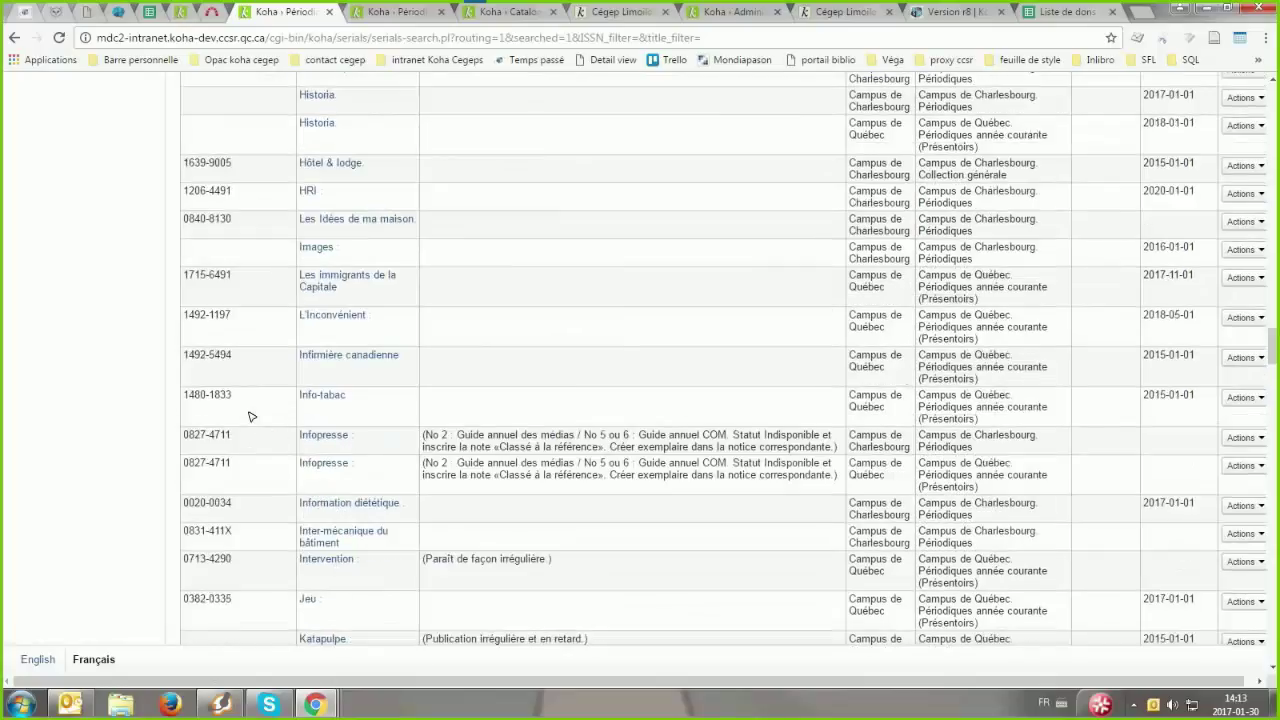
scroll(315, 170, "up", 2)
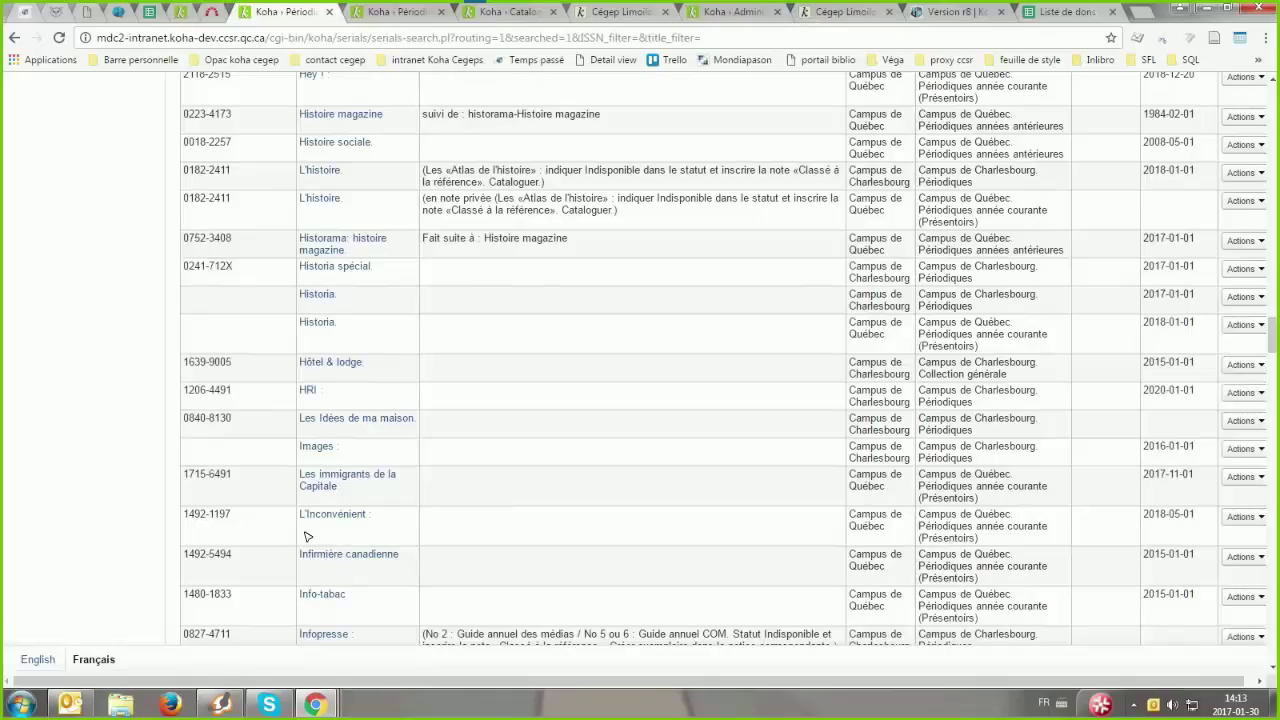
scroll(1272, 330, "up", 1)
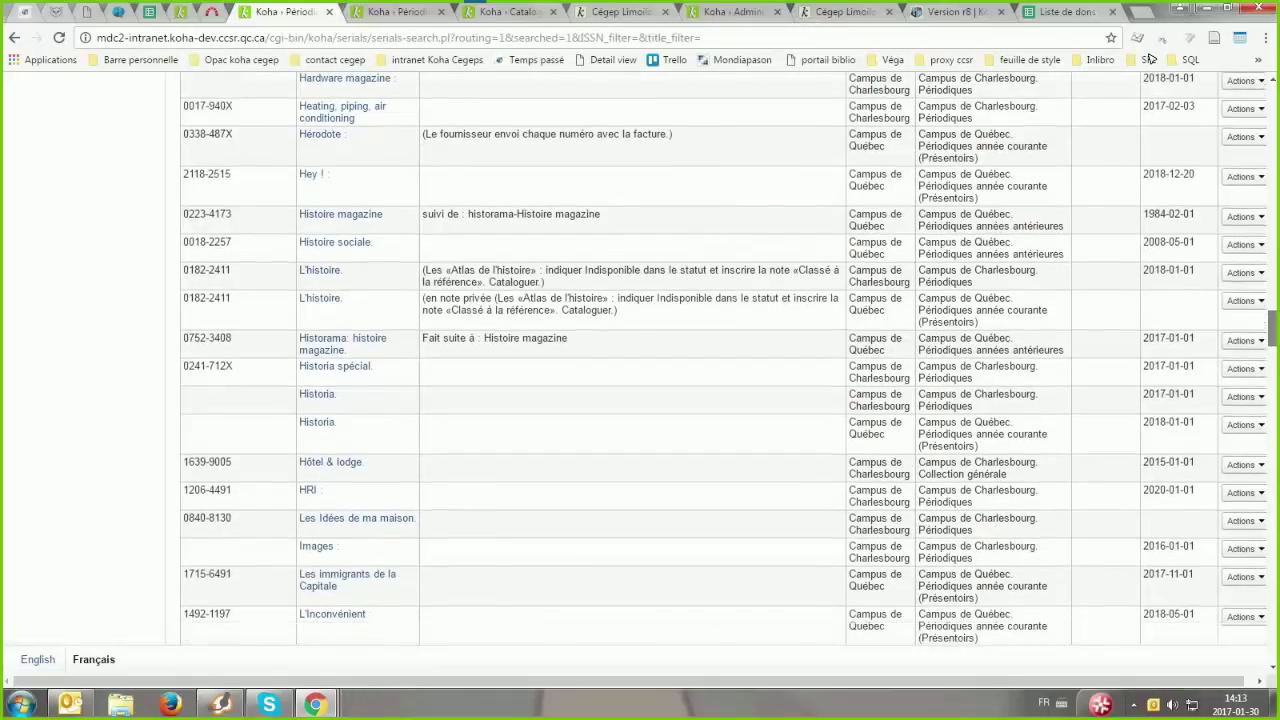
- Filter the open subscriptions table by "les" and examine the order of the matching titles
middle_click(731, 352)
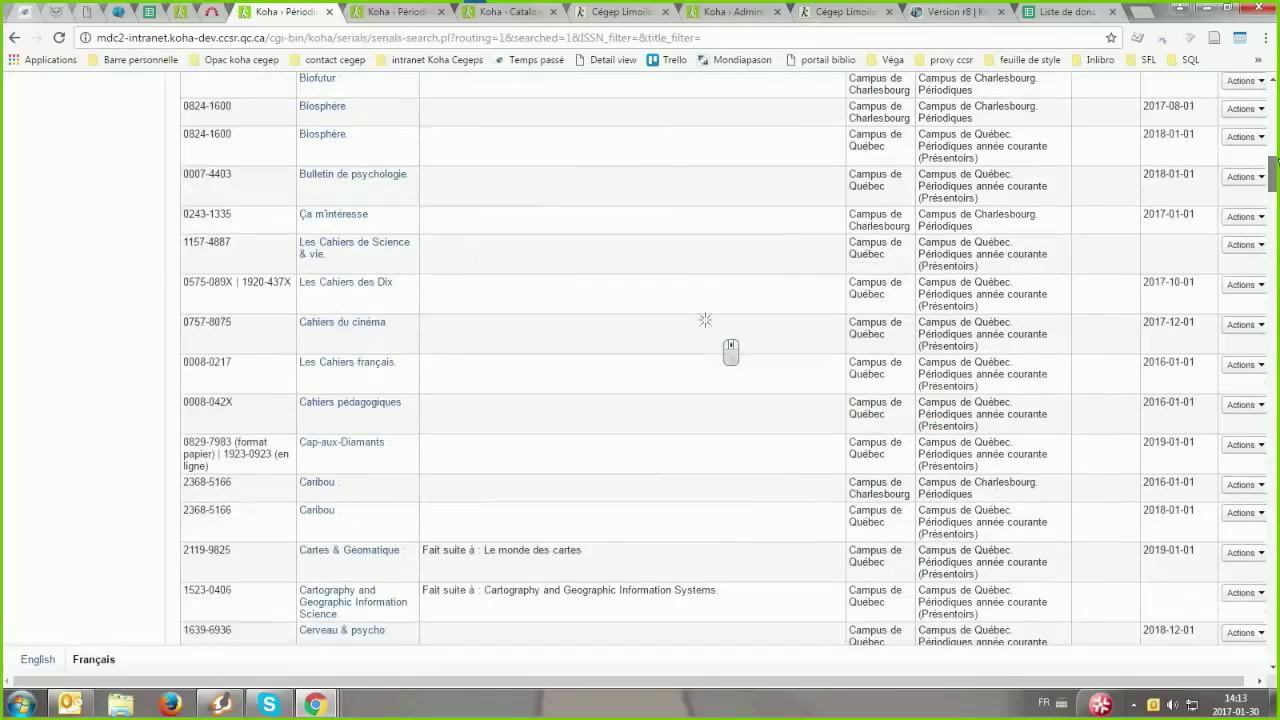
left_click(700, 326)
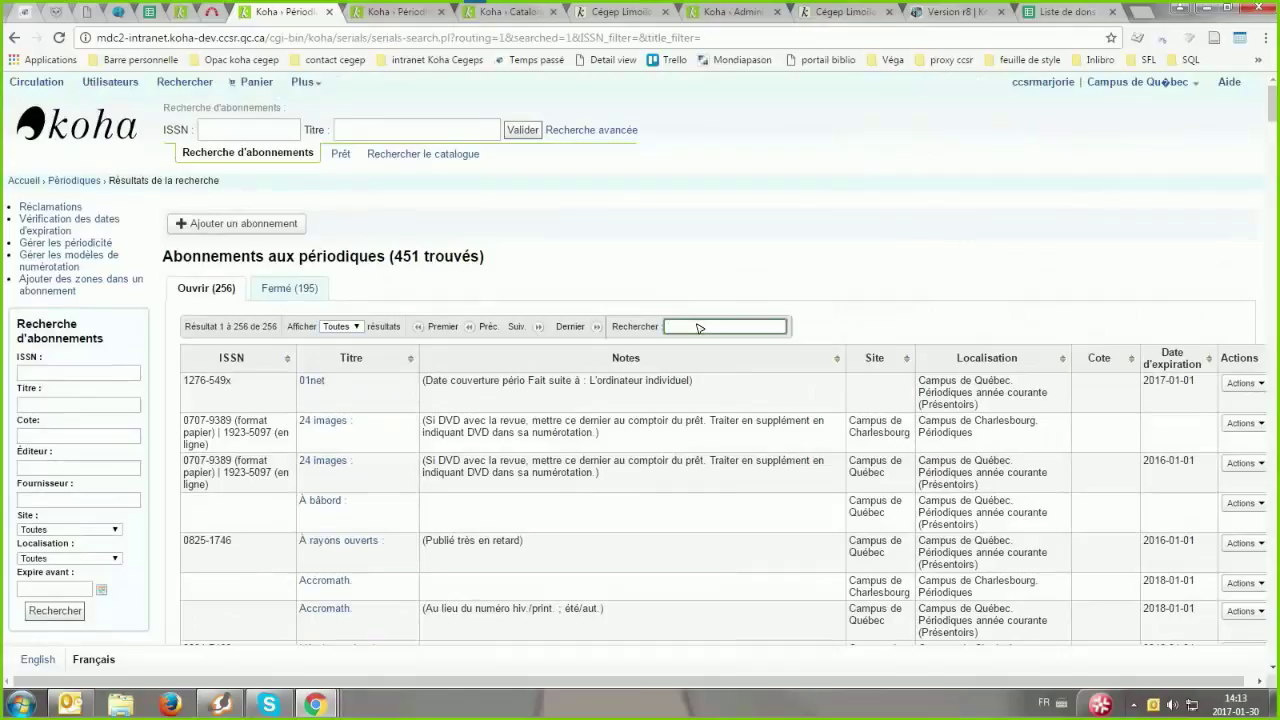
type("les")
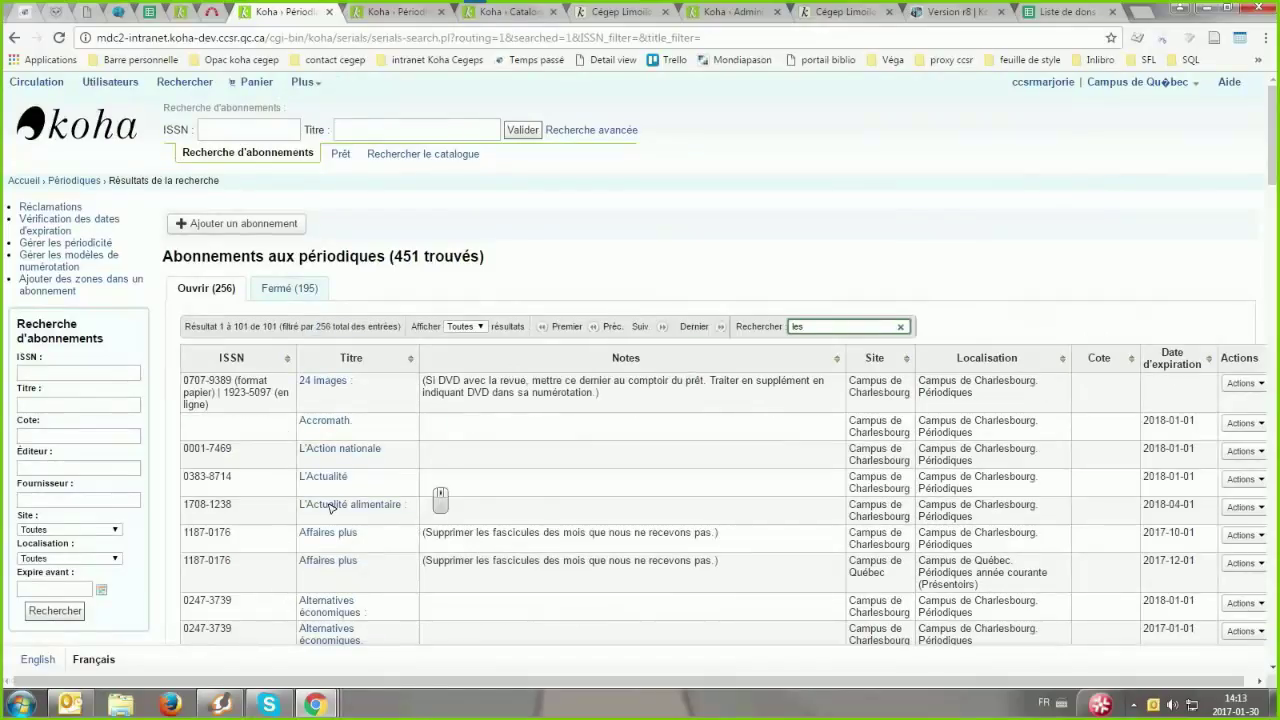
scroll(330, 507, "down", 4)
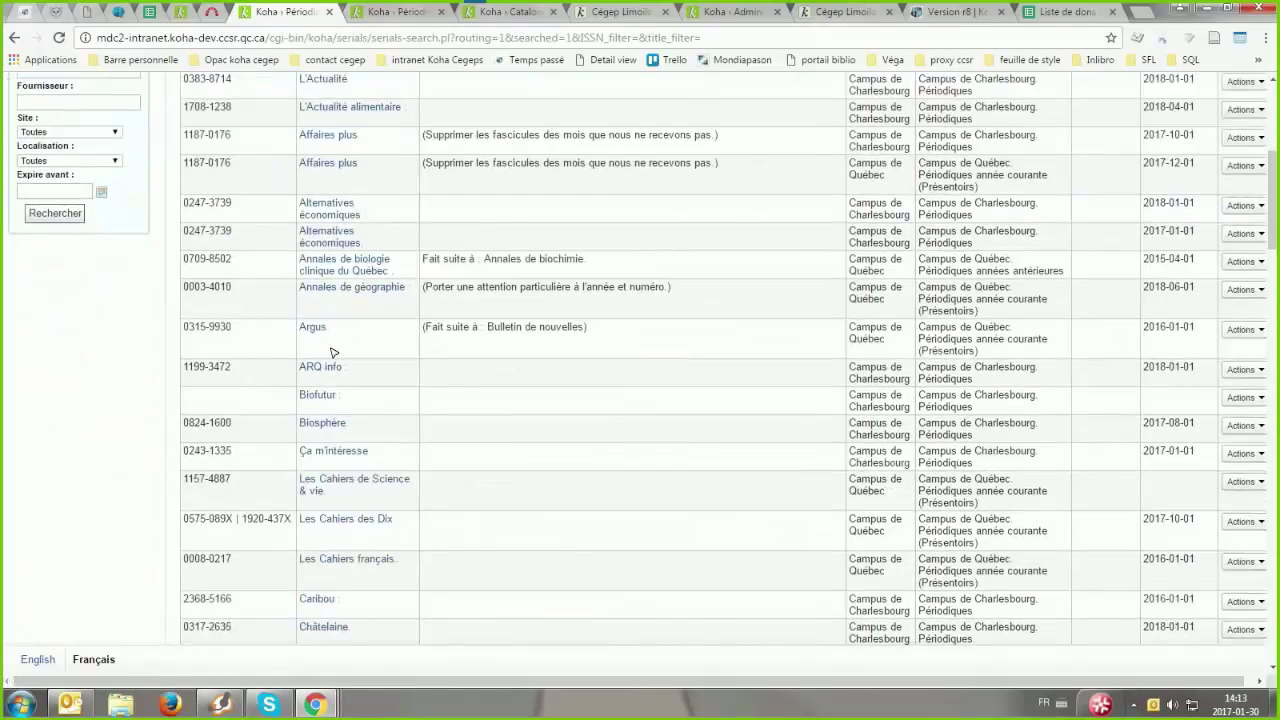
scroll(333, 352, "down", 2)
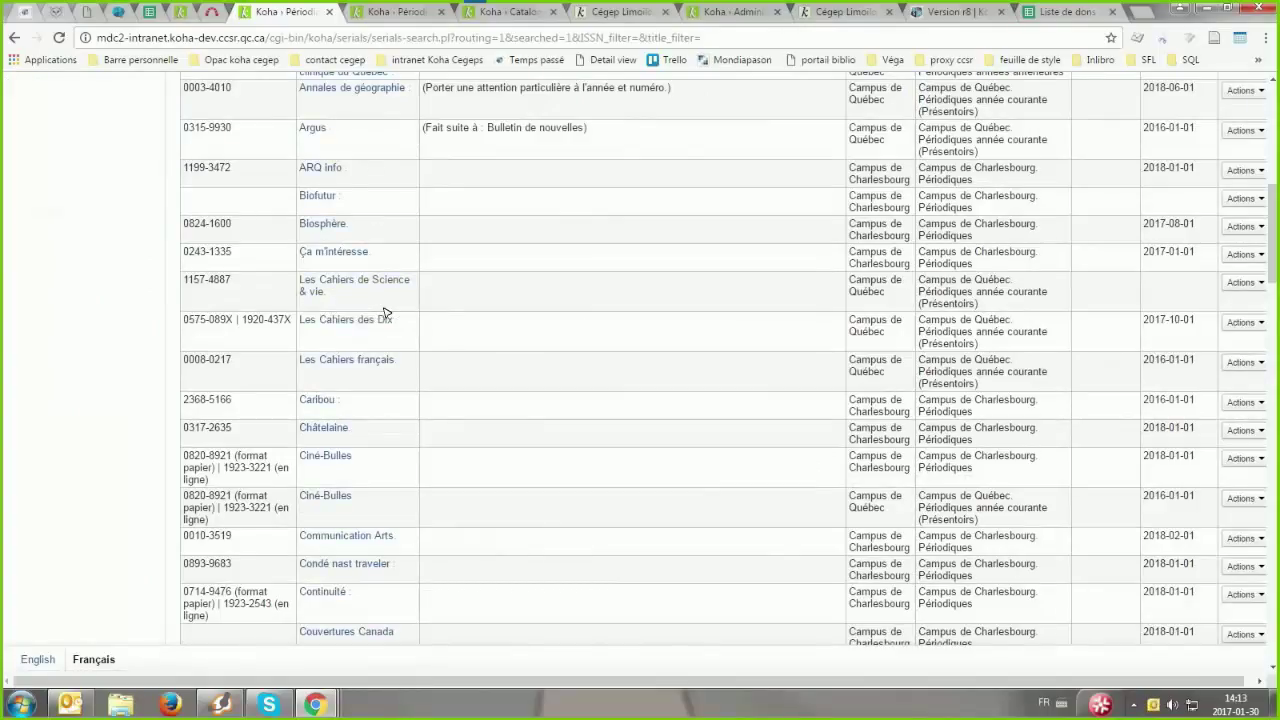
scroll(423, 474, "down", 1)
scroll(423, 474, "down", 3)
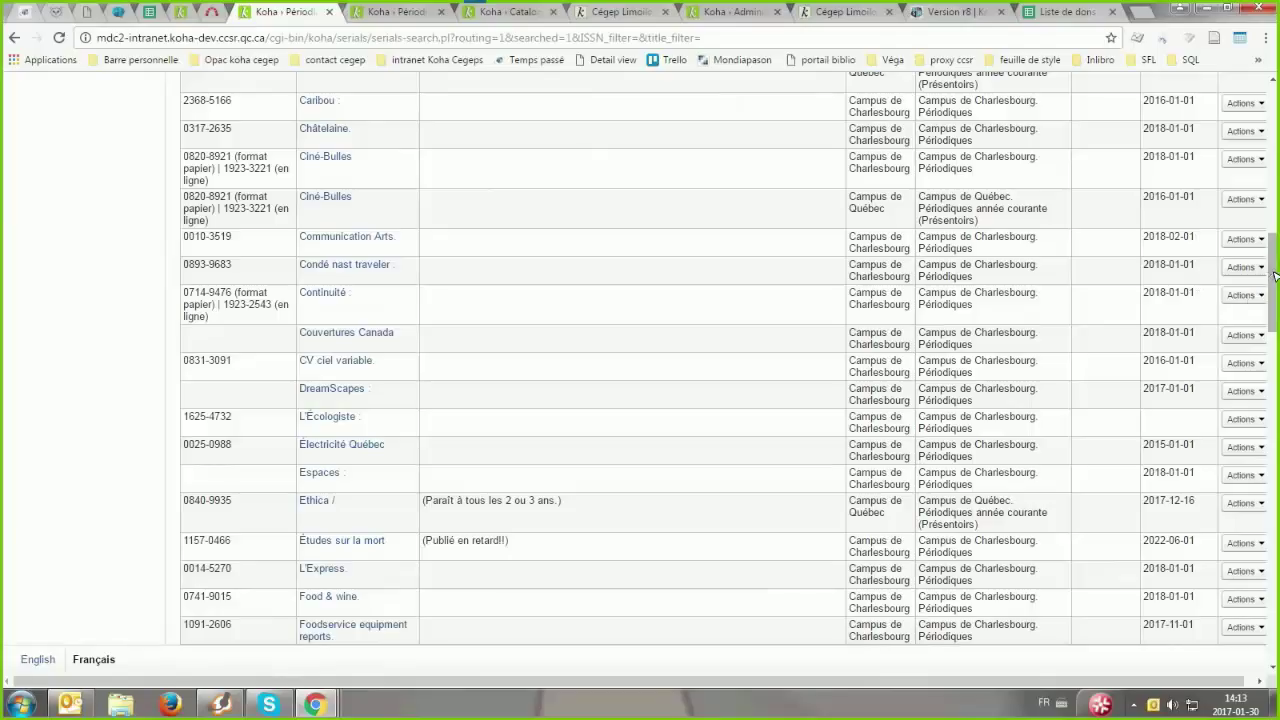
scroll(357, 126, "up", 10)
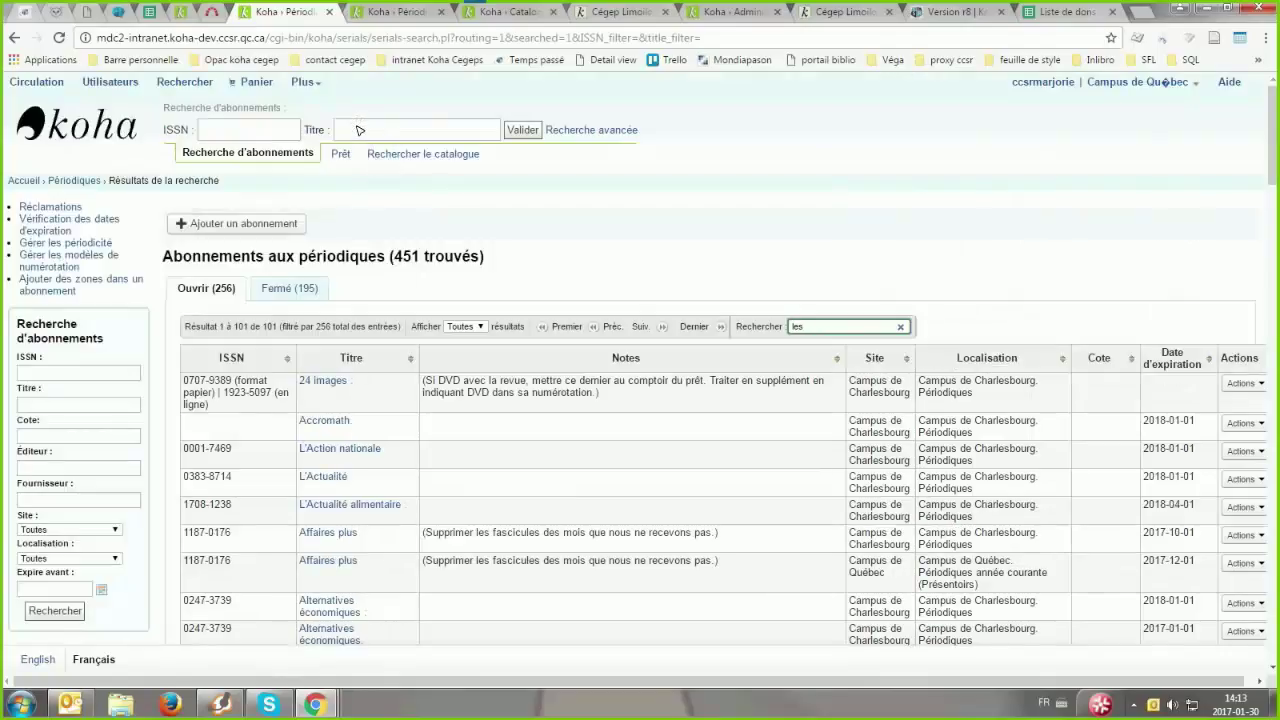
- Search the subscriptions for the title "histoire"
left_click(358, 129)
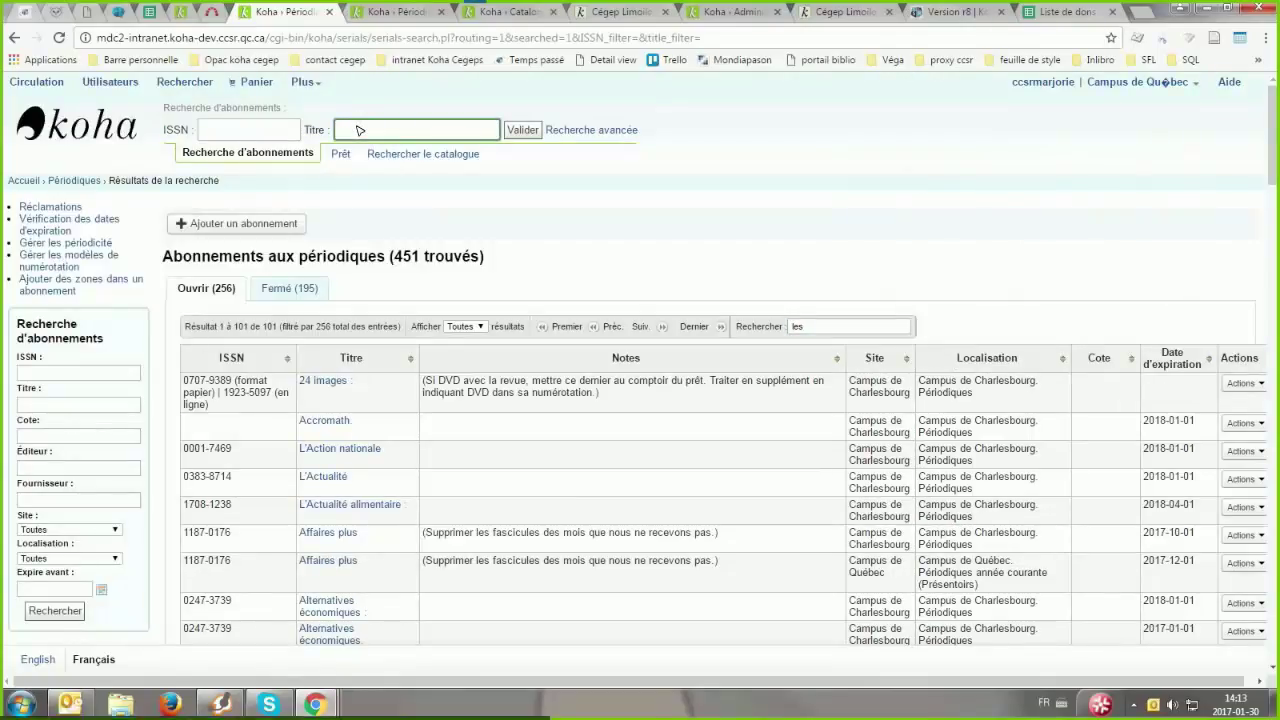
type("histoire")
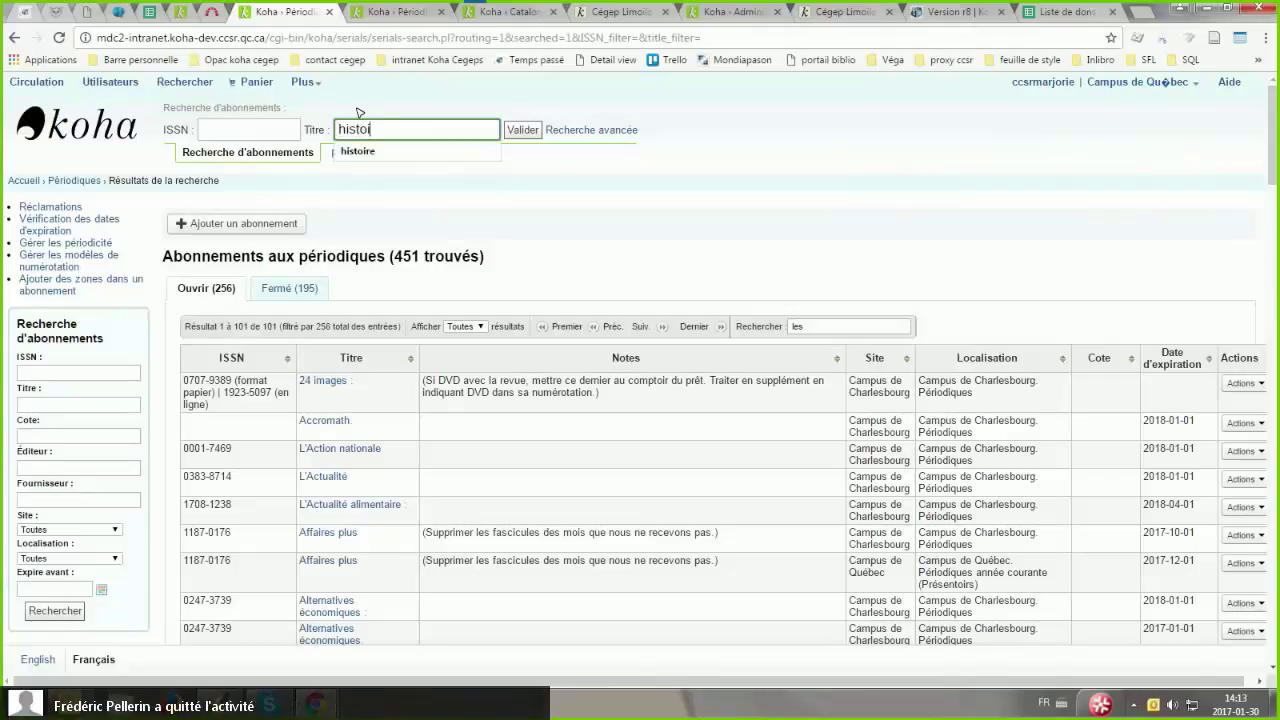
key("Return")
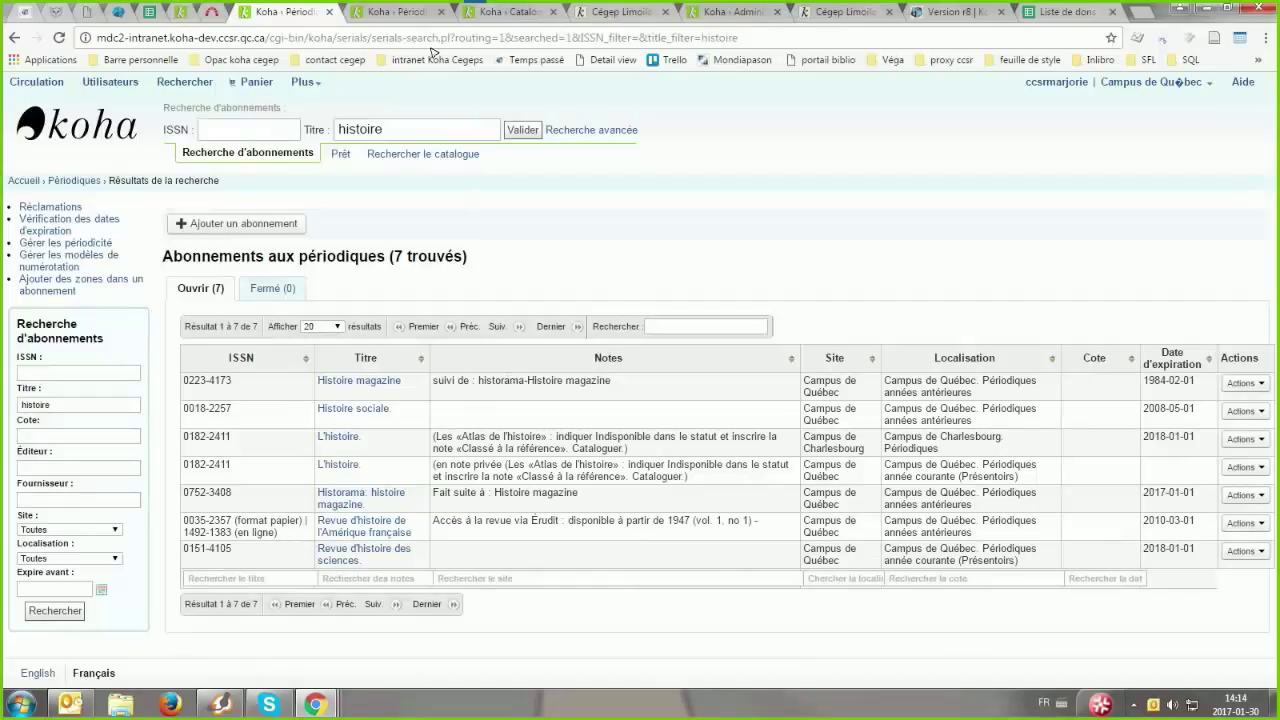
- Replace the title searched for with "science" and run the subscription search
left_click_drag(392, 131, 379, 131)
key("ctrl+a")
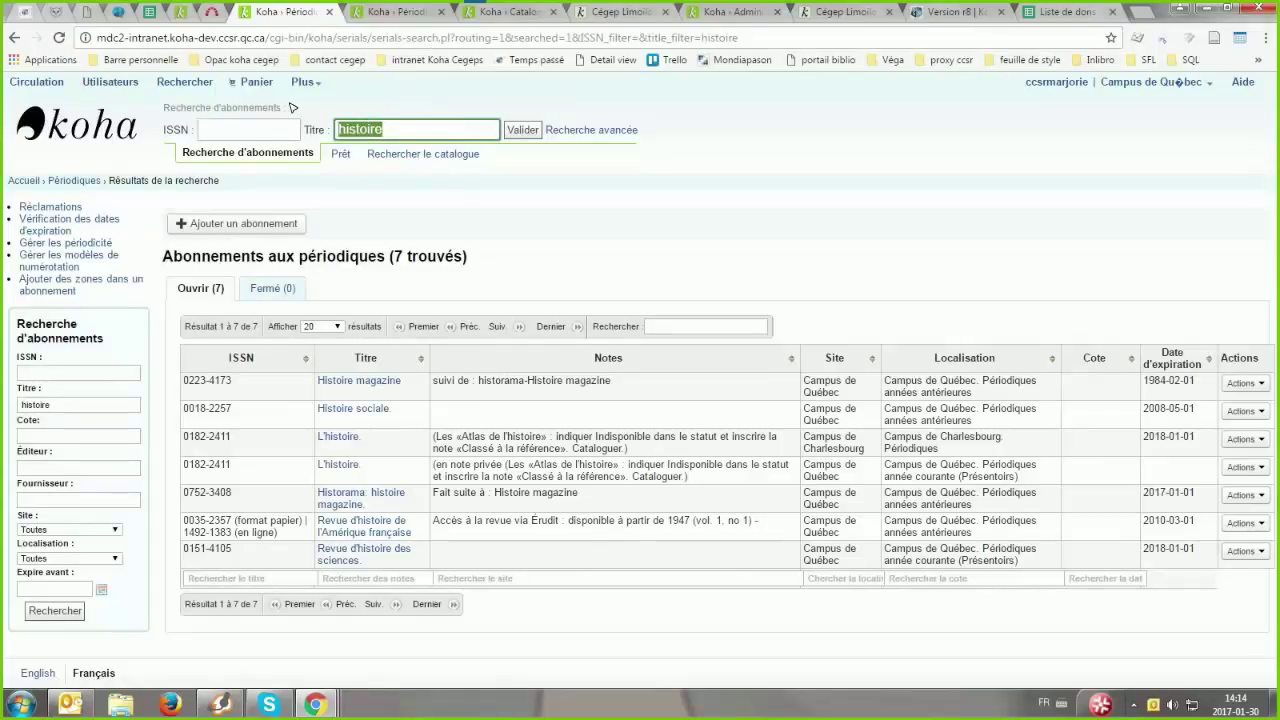
type("science")
key("Return")
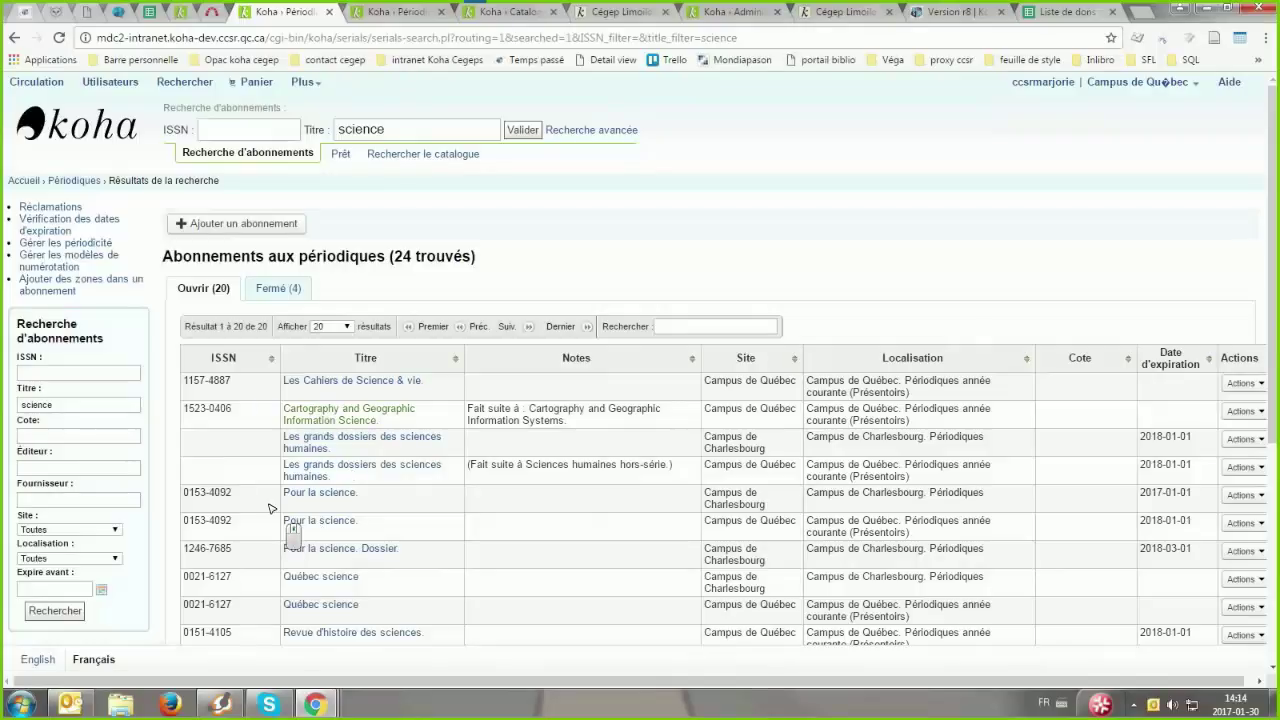
- Examine how titles beginning with articles such as Les are ordered in the open subscription results for "science"
scroll(268, 509, "down", 1)
scroll(268, 509, "down", 1)
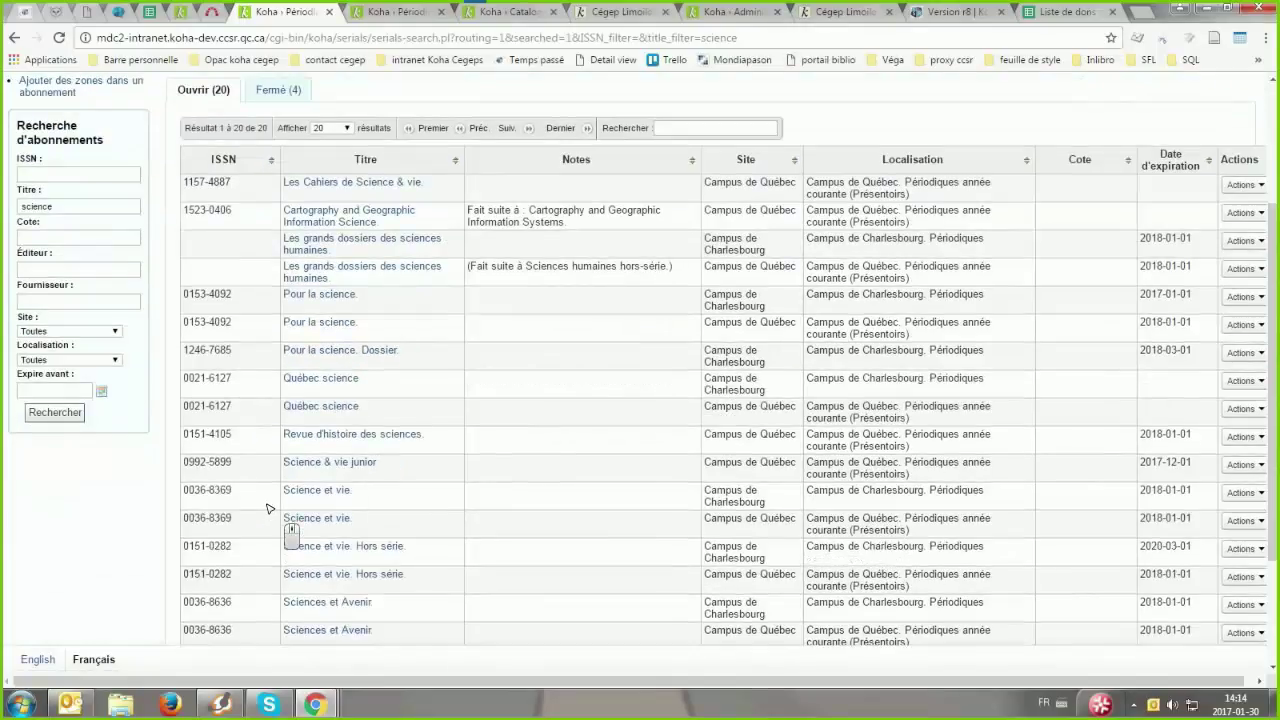
scroll(268, 509, "down", 1)
scroll(290, 442, "up", 3)
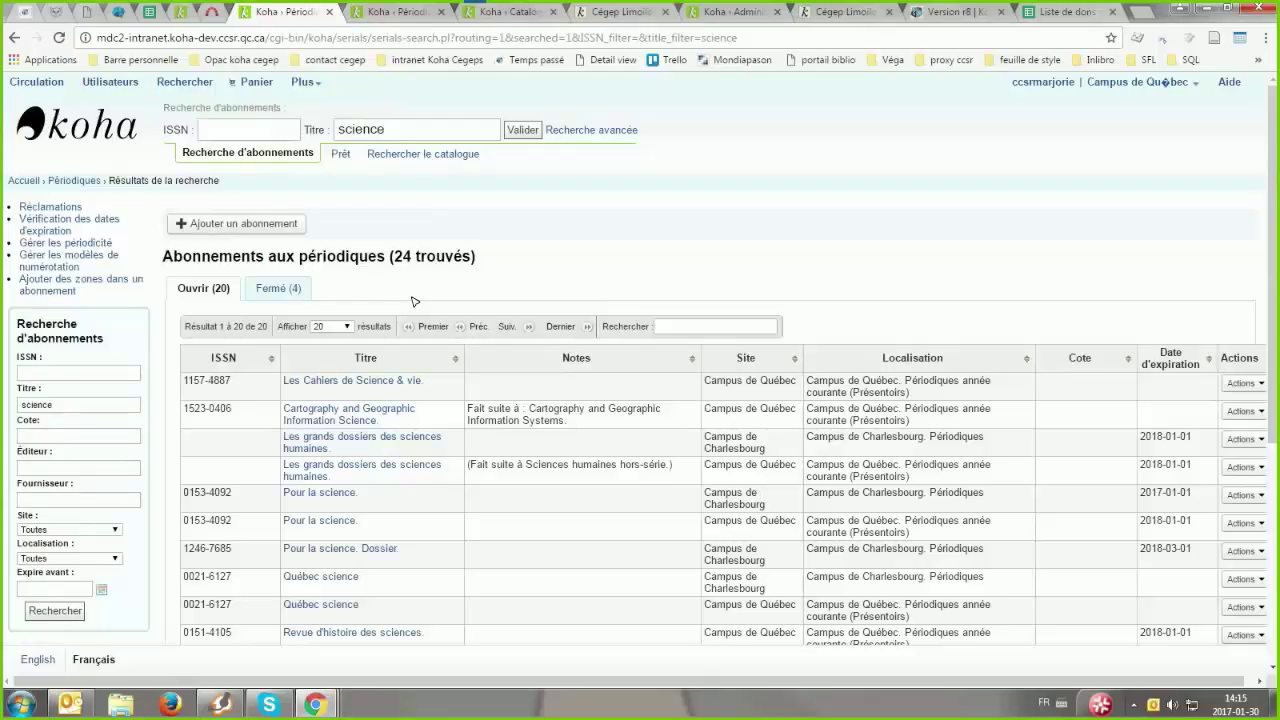
- Replace the title searched for with "24 images" and run the subscription search
left_click(395, 128)
key("ctrl+a")
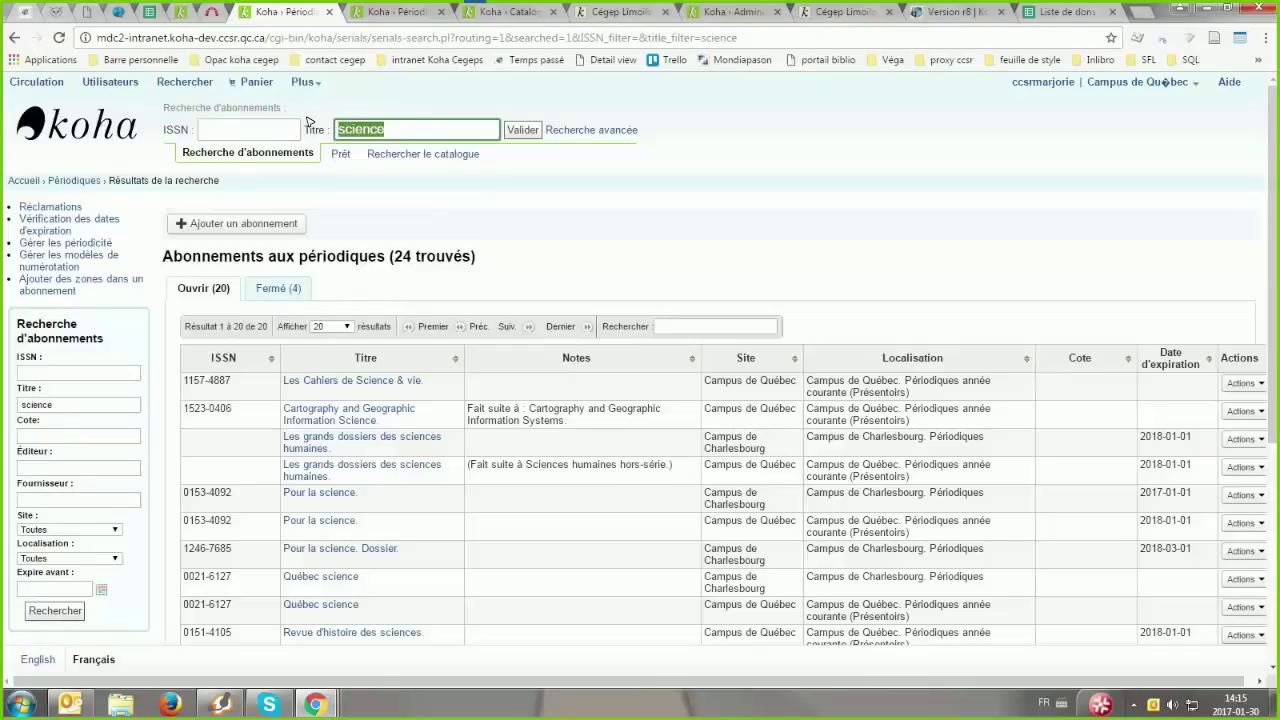
type("24 images")
key("Return")
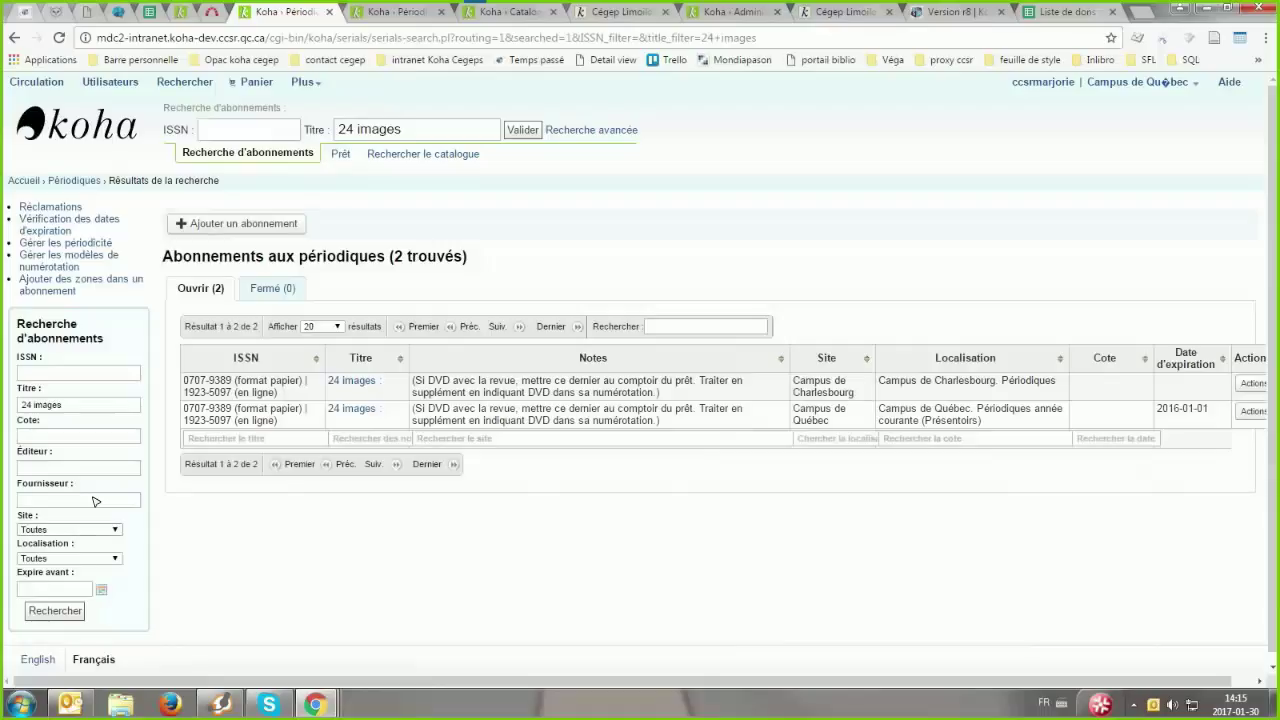
- Open the Campus de Charlesbourg subscription for 24 images, view its issues and examine the received dates in its collection state
left_click(354, 386)
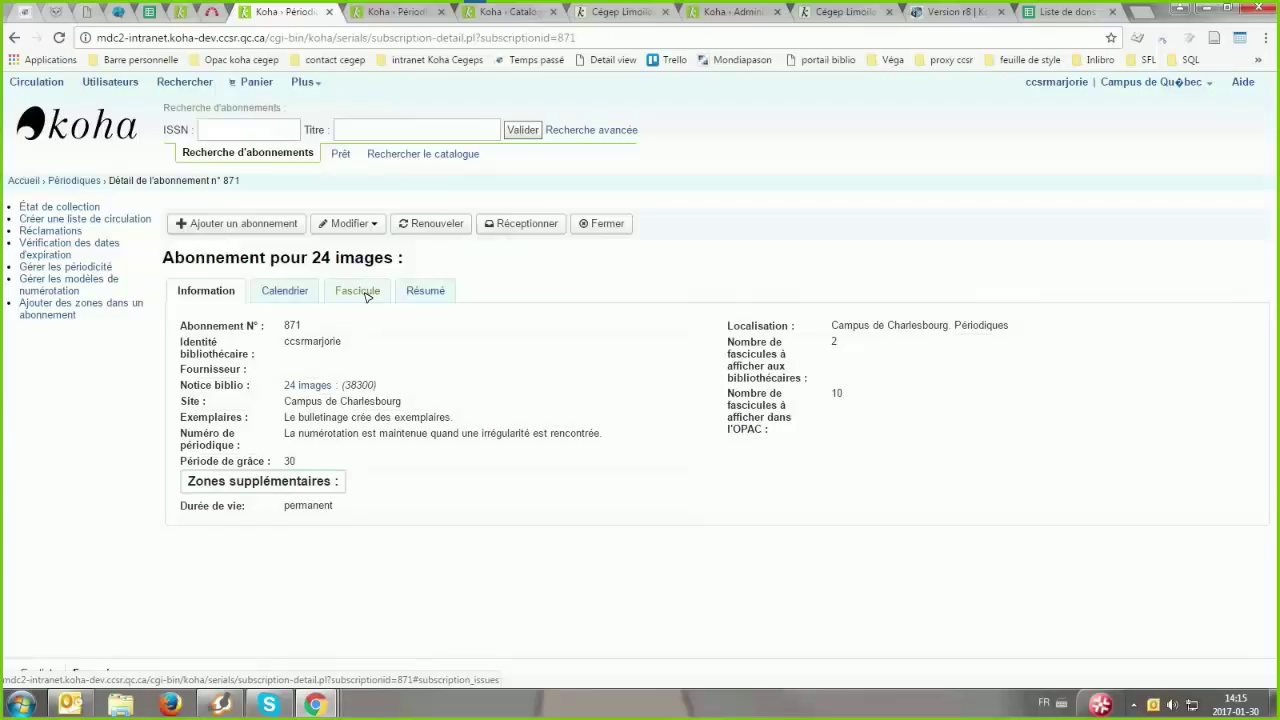
left_click(367, 296)
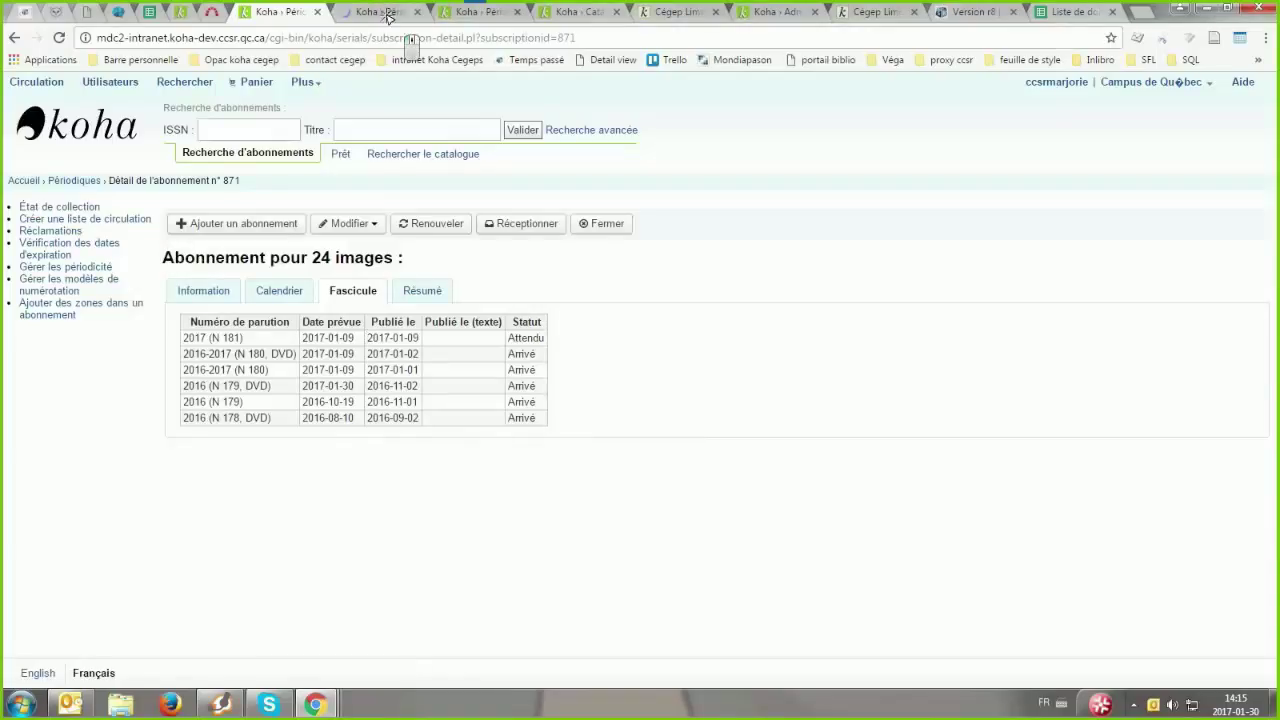
left_click(388, 17)
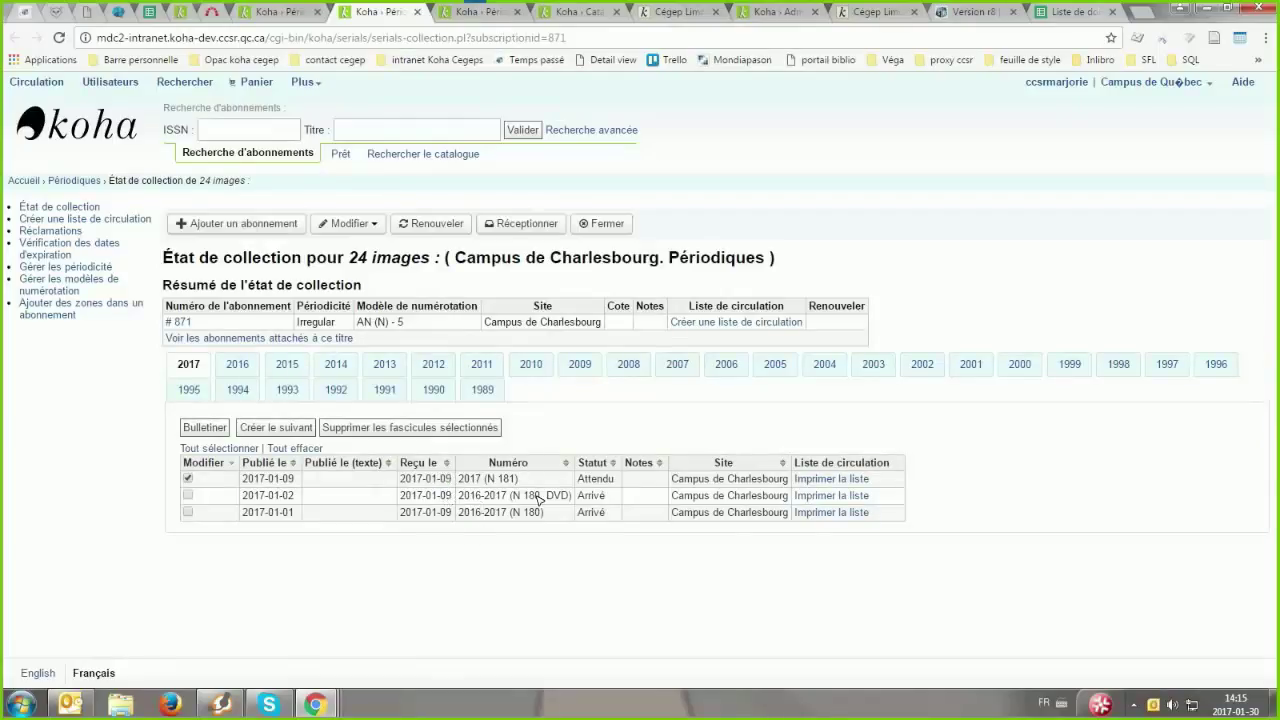
left_click_drag(452, 497, 400, 500)
left_click_drag(452, 513, 430, 512)
- Compare the issue dates in the OPAC record of 24 images with the planned dates and the collection state in the staff interface
left_click(660, 18)
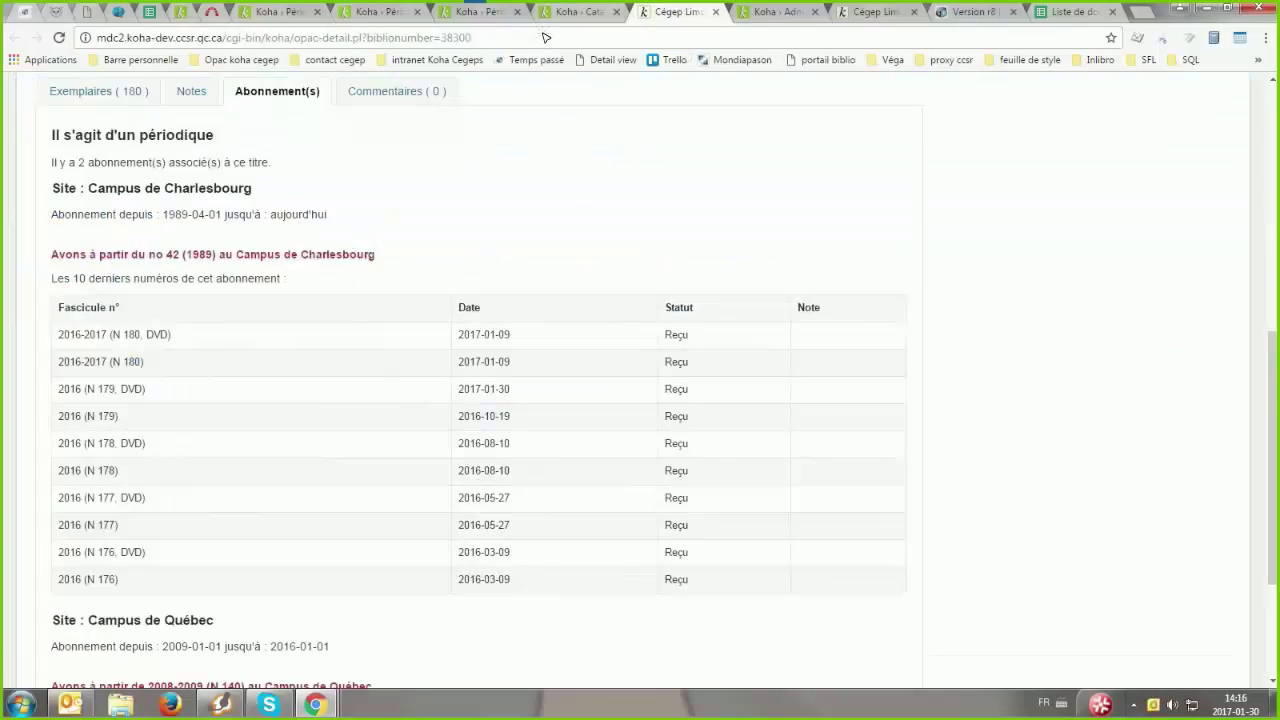
key("ctrl+l")
key("Return")
key("ctrl+8")
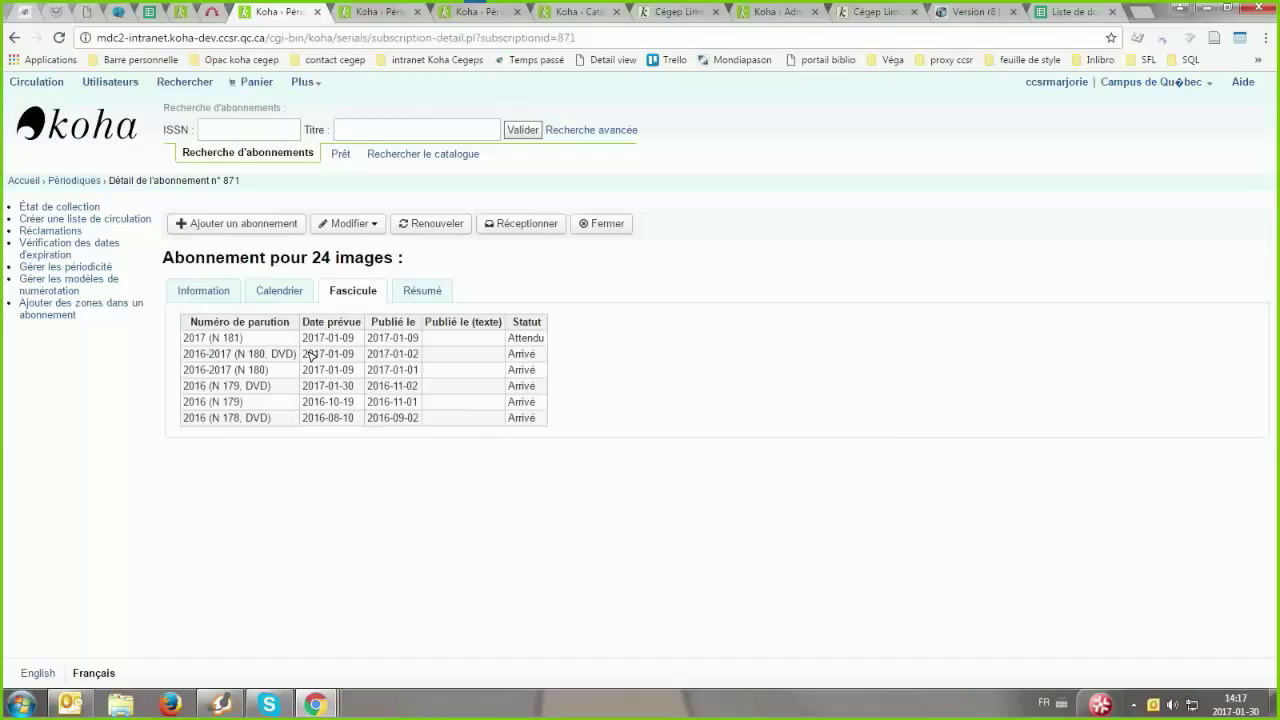
double_click(330, 354)
left_click(358, 342)
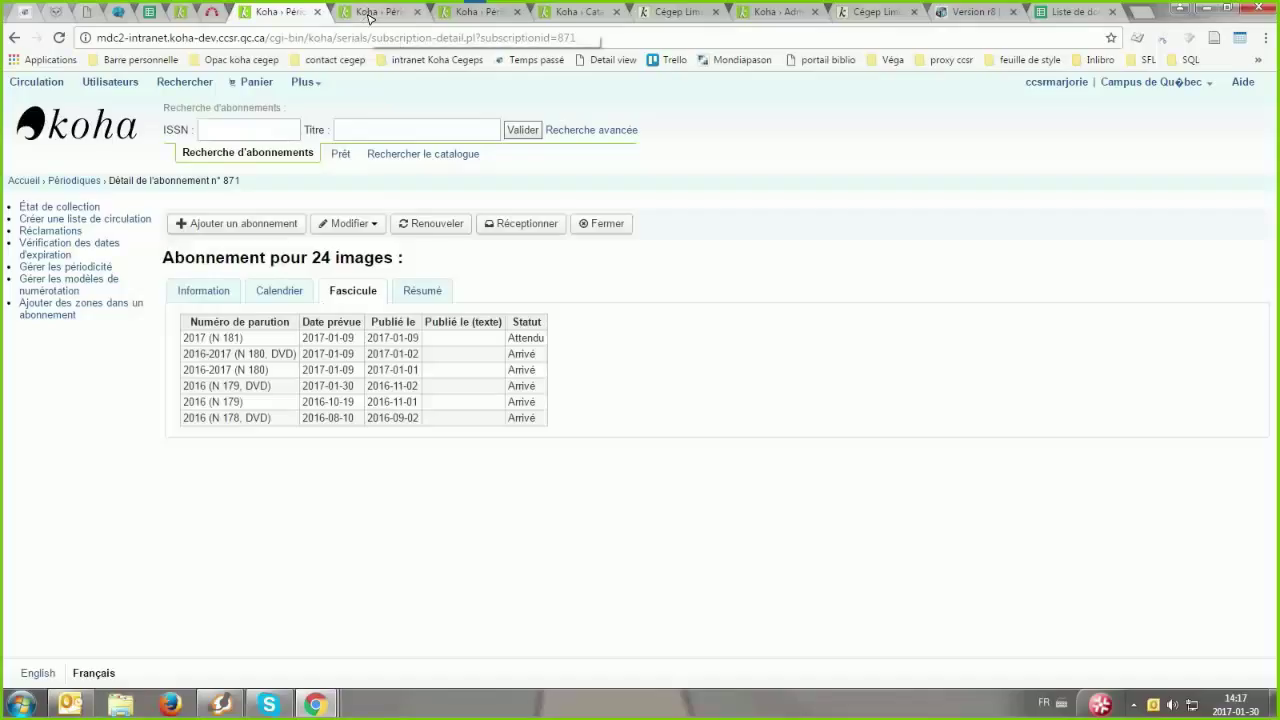
key("ctrl+Tab")
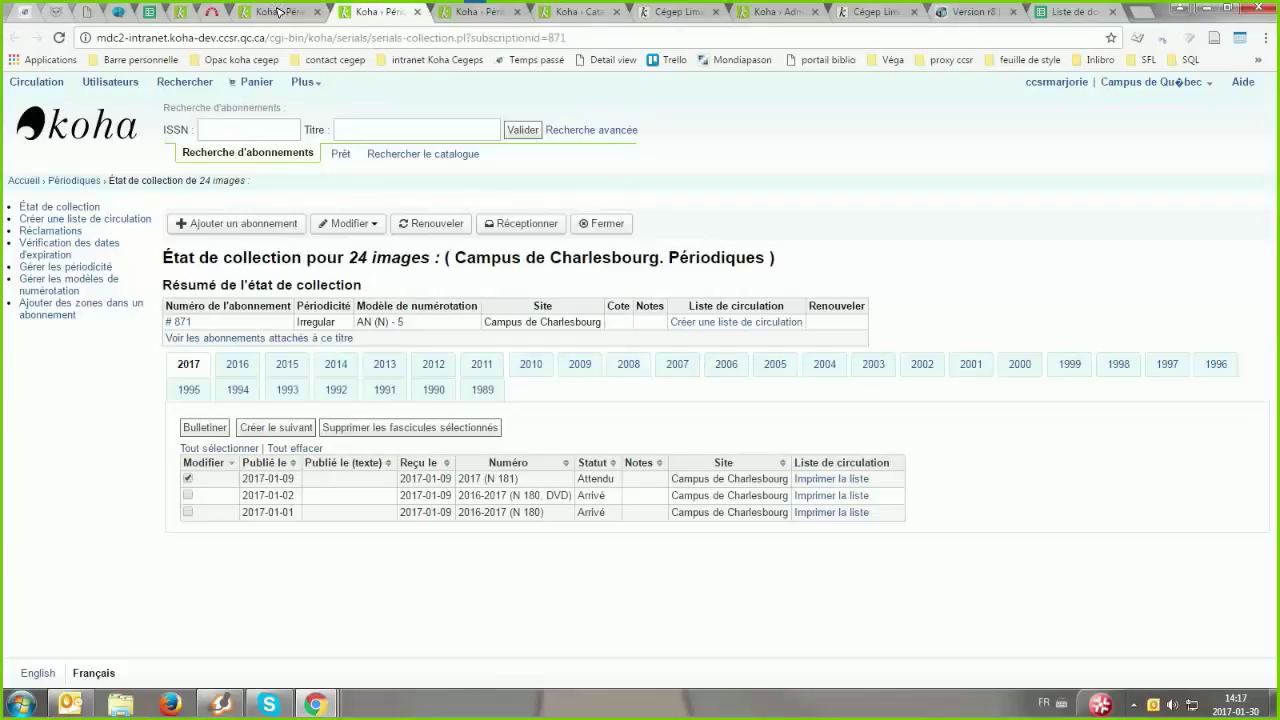
key("ctrl+shift+Tab")
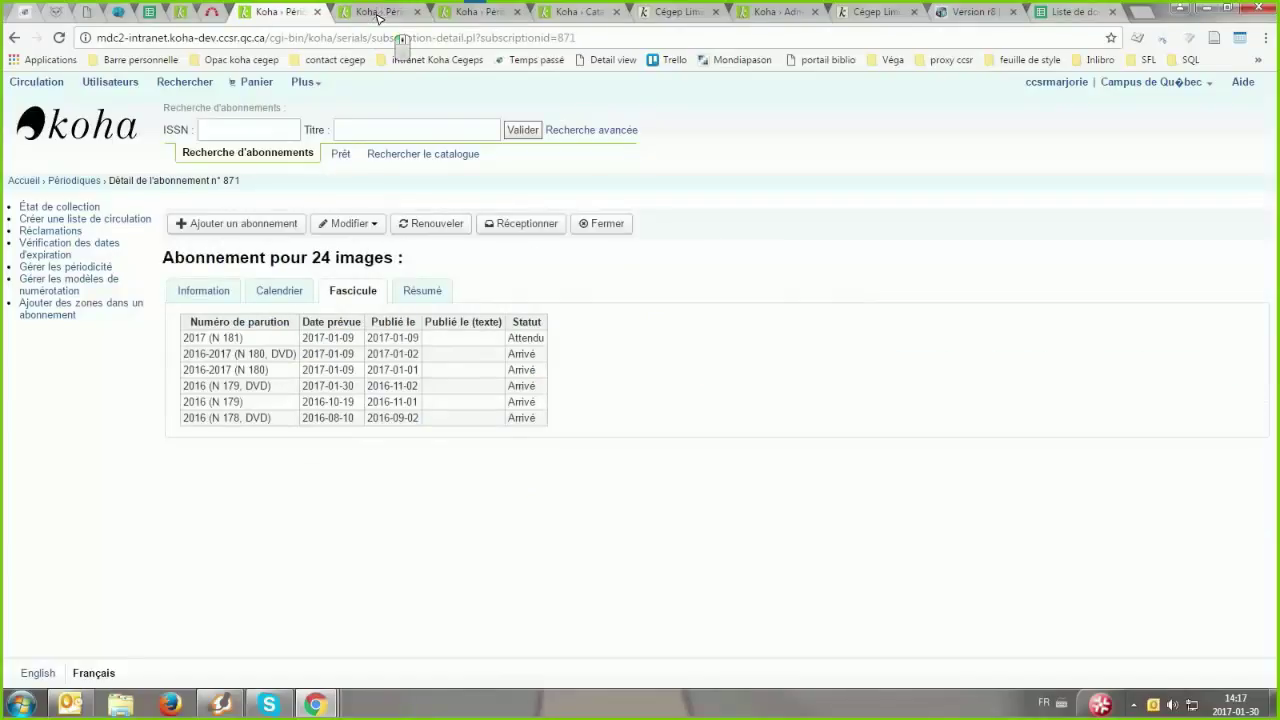
key("ctrl+Tab")
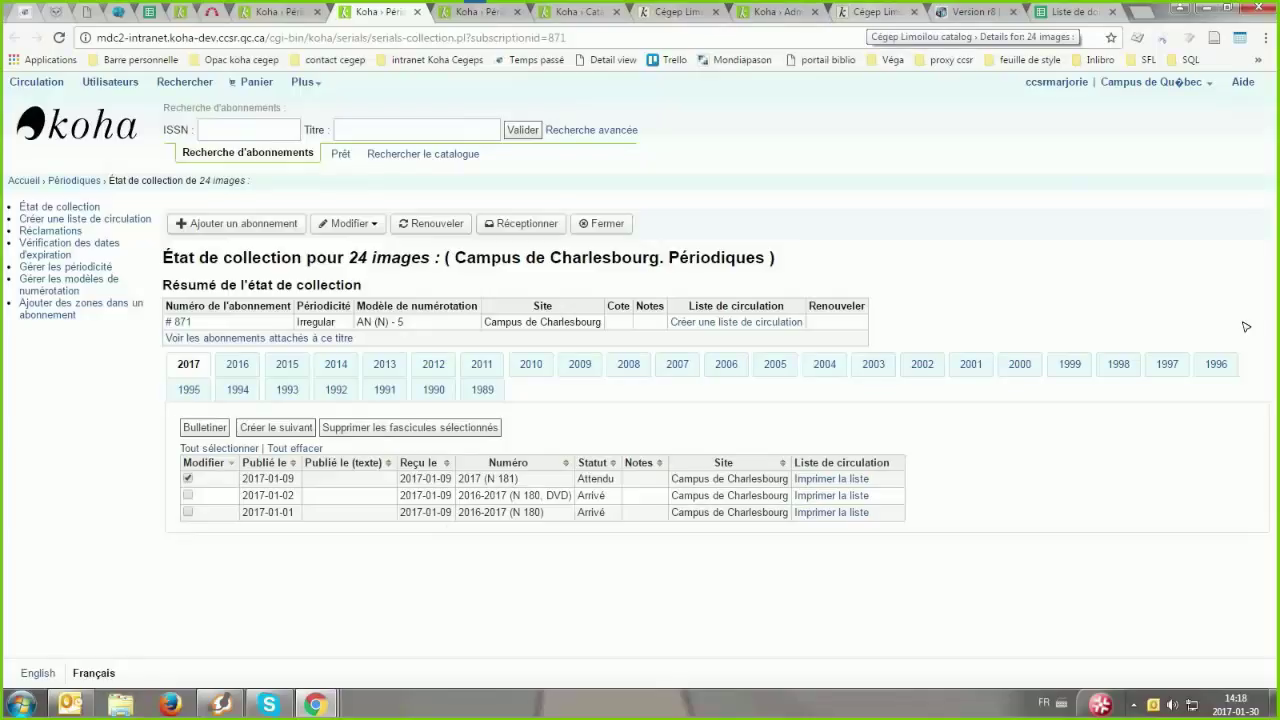
- Set the WhatDateShowSubscription serials preference to Published date and save the serials preferences
left_click(770, 12)
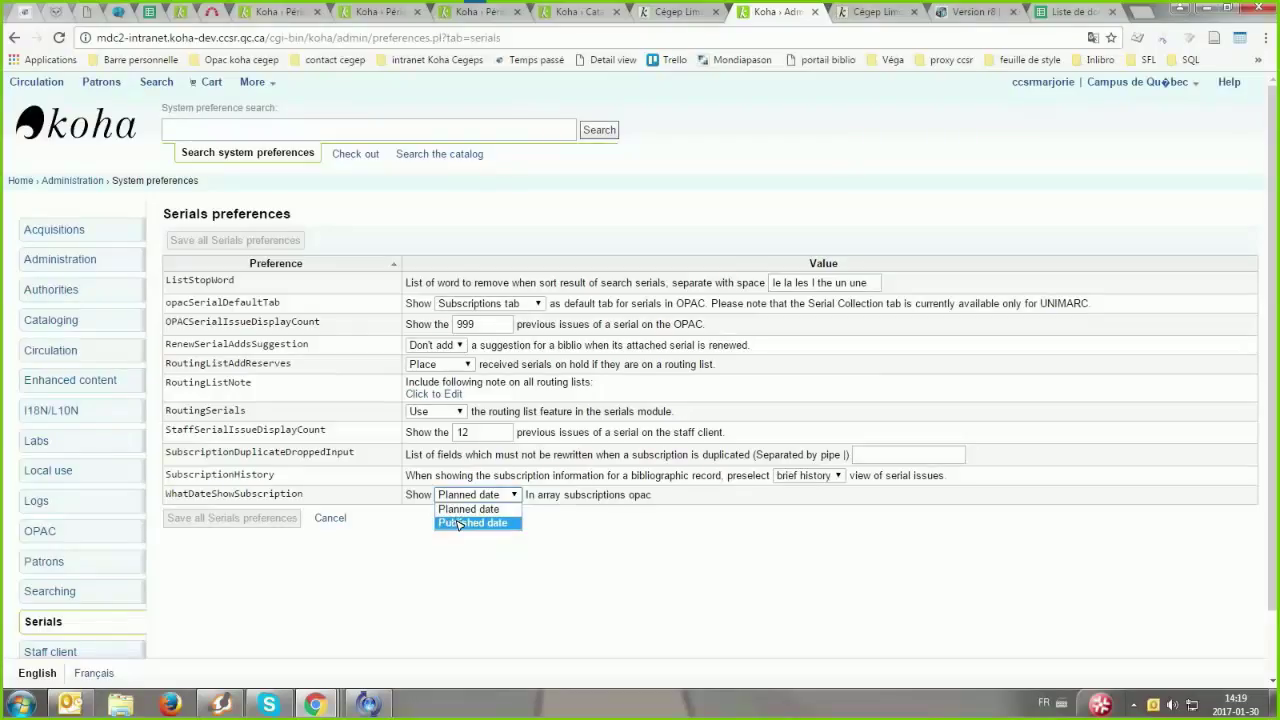
key("Return")
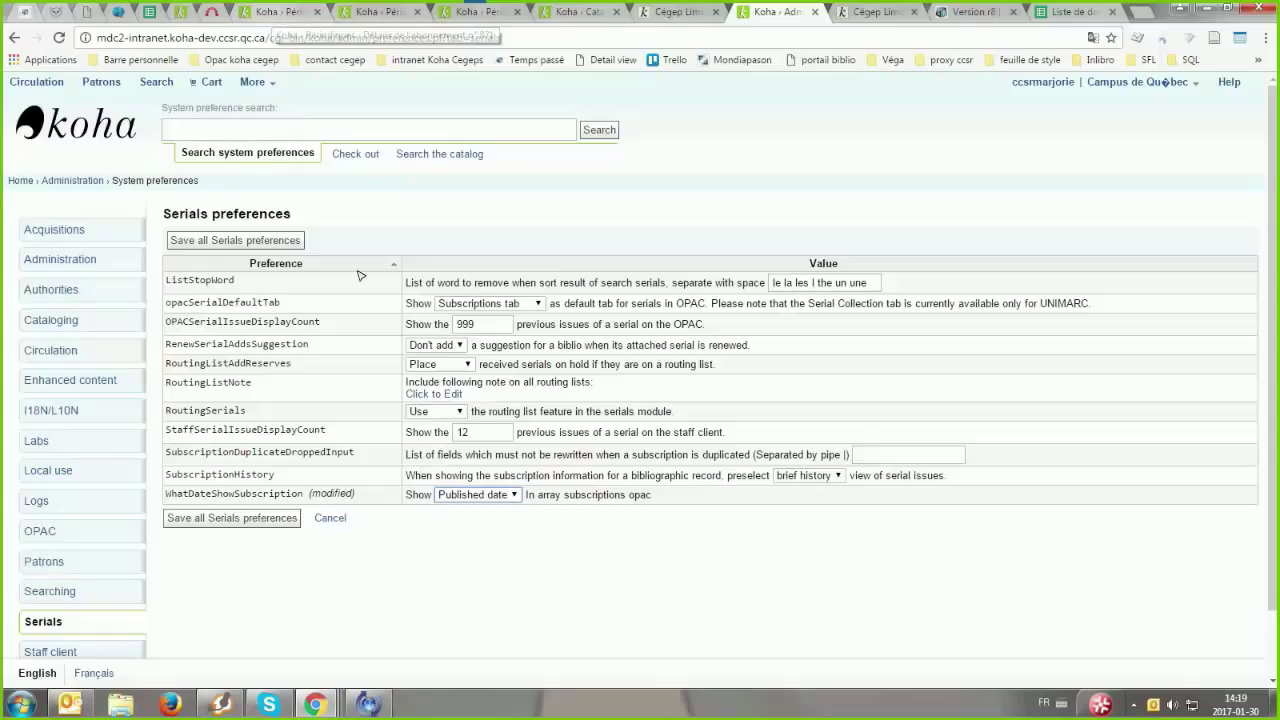
key("ctrl+8")
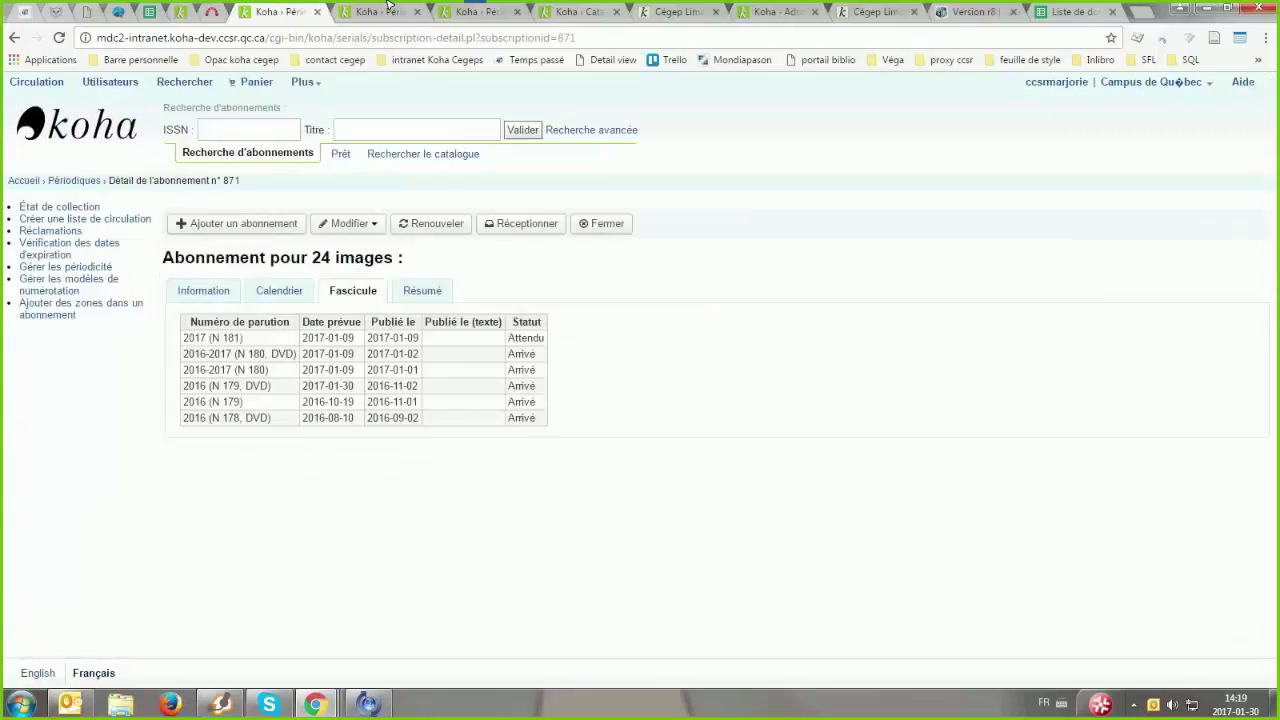
key("ctrl+Tab")
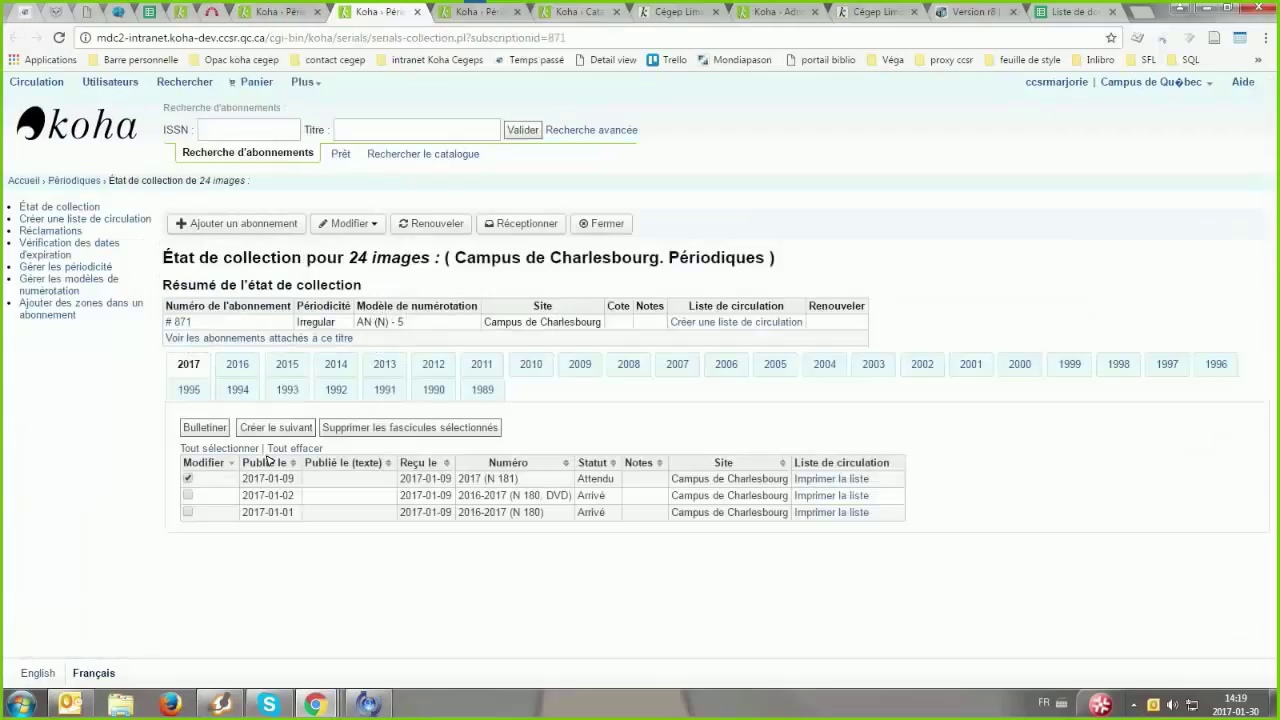
left_click_drag(278, 487, 767, 17)
left_click(475, 499)
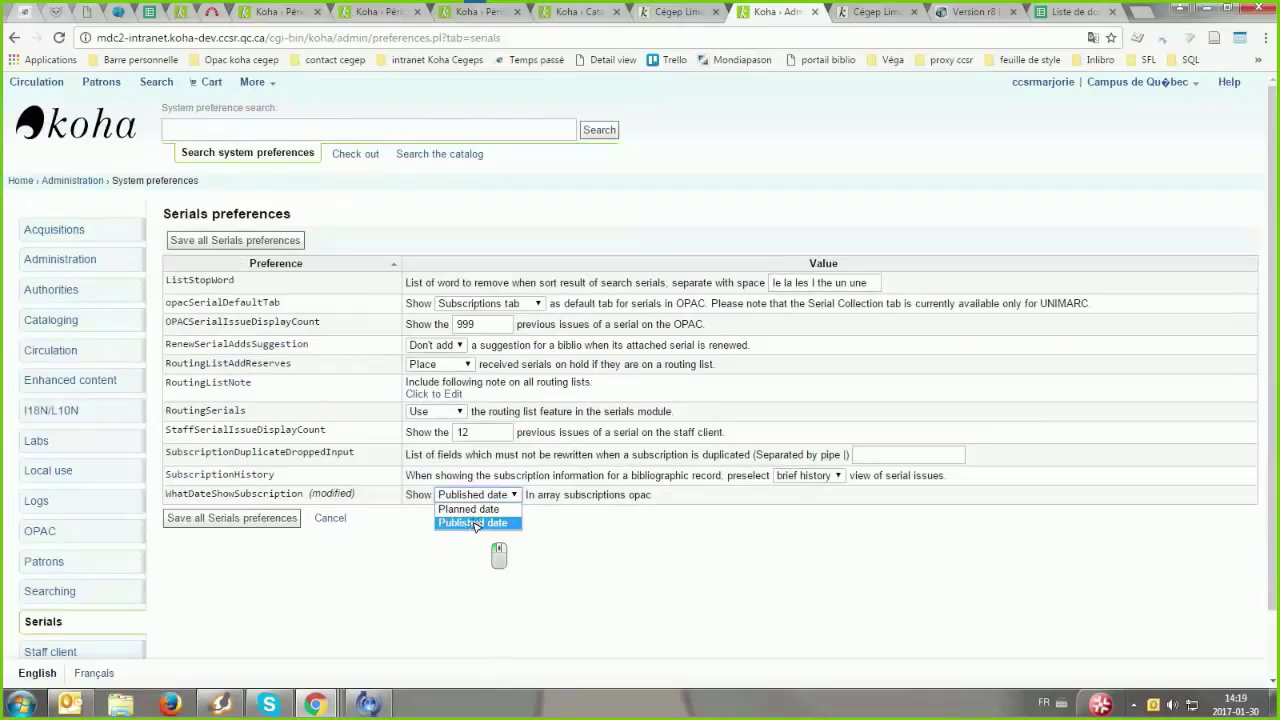
left_click(237, 518)
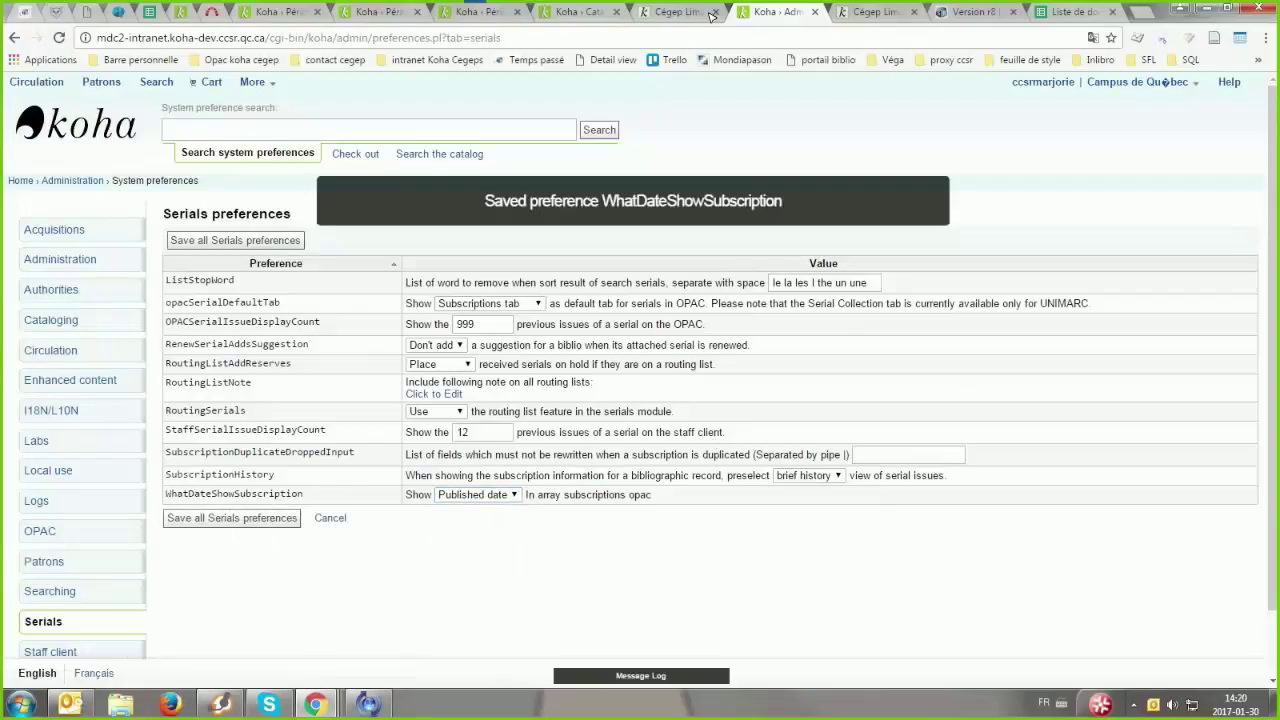
- Reload the OPAC record of 24 images and compare the N 180, DVD issue's date with its publication date in the subscription and collection state
left_click_drag(713, 18, 592, 45)
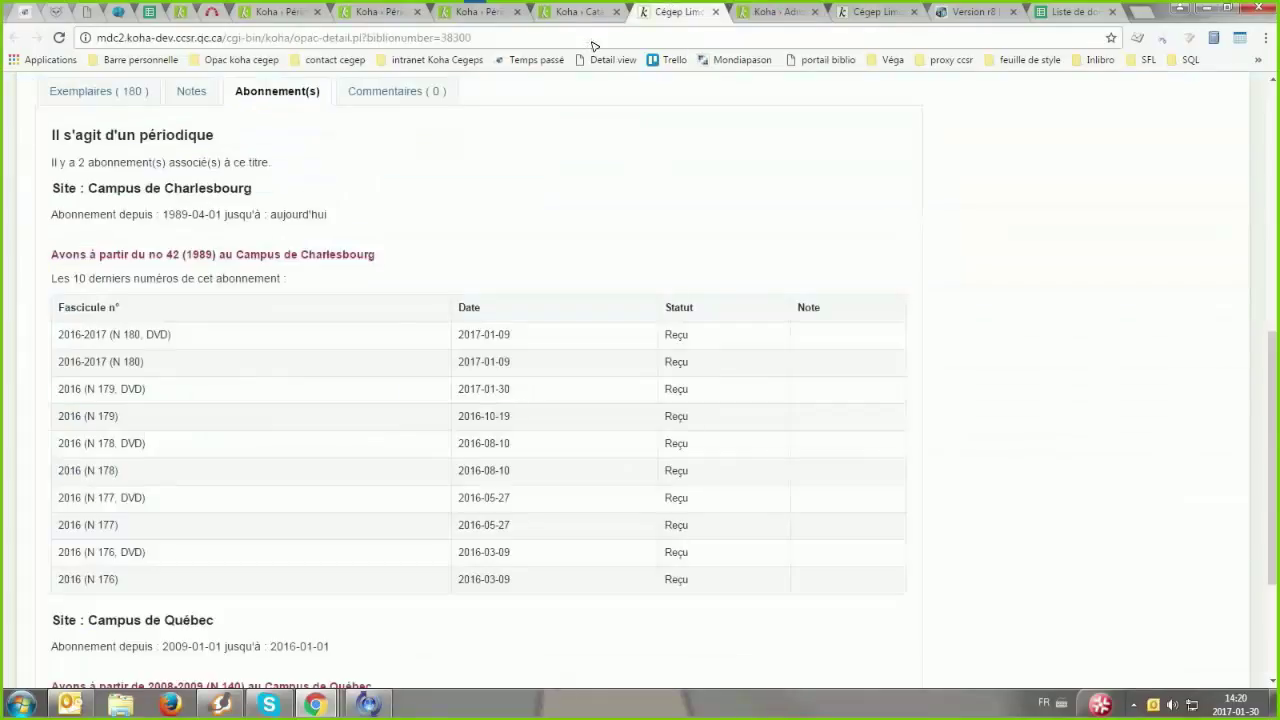
key("Return")
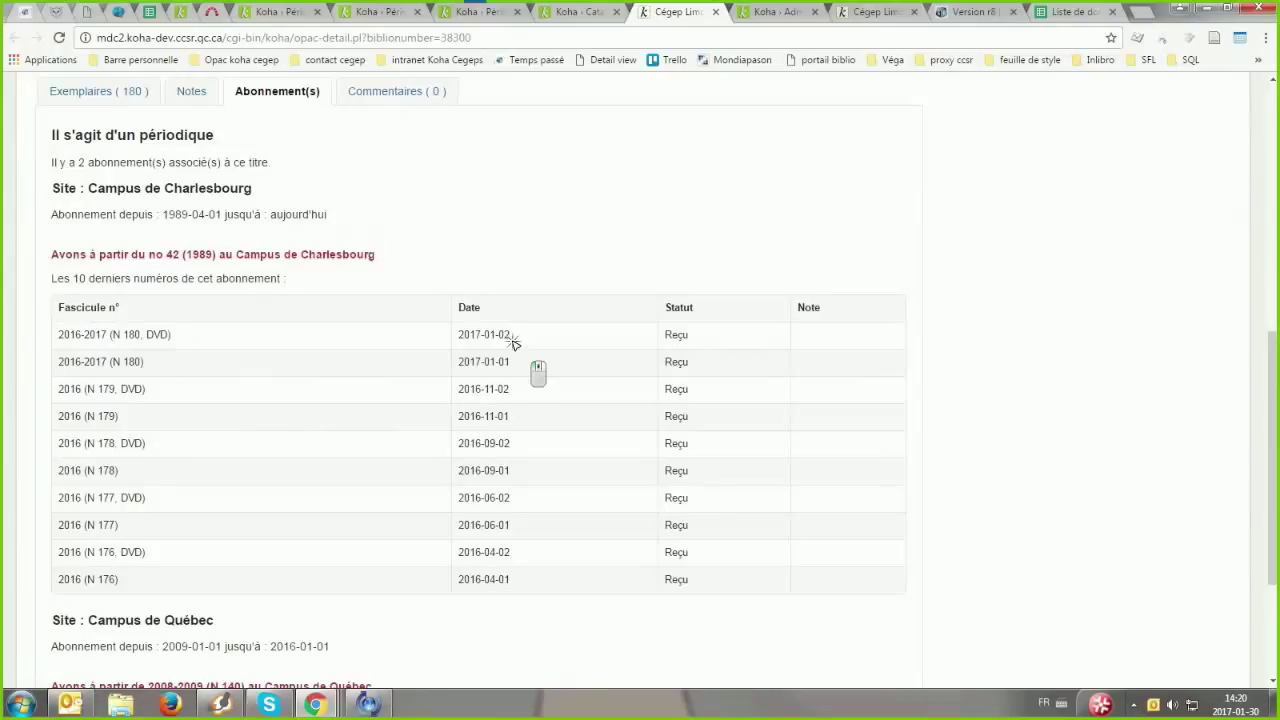
left_click_drag(457, 336, 511, 336)
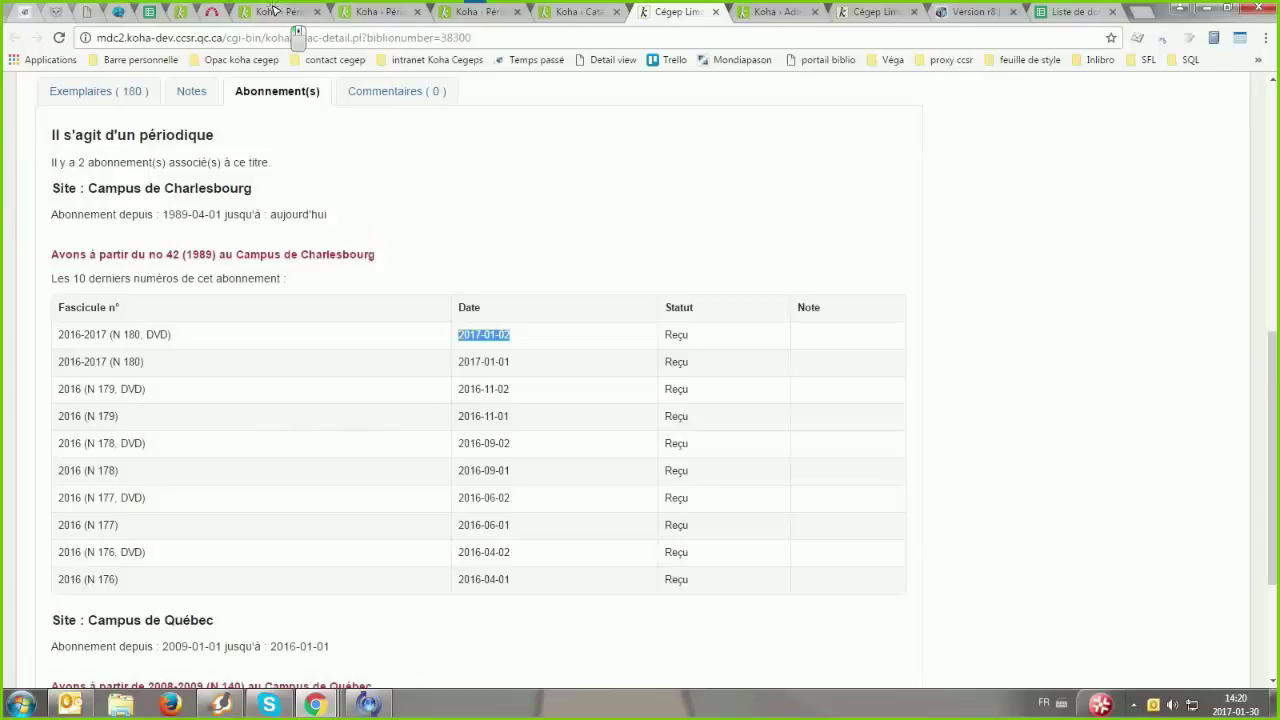
left_click(275, 10)
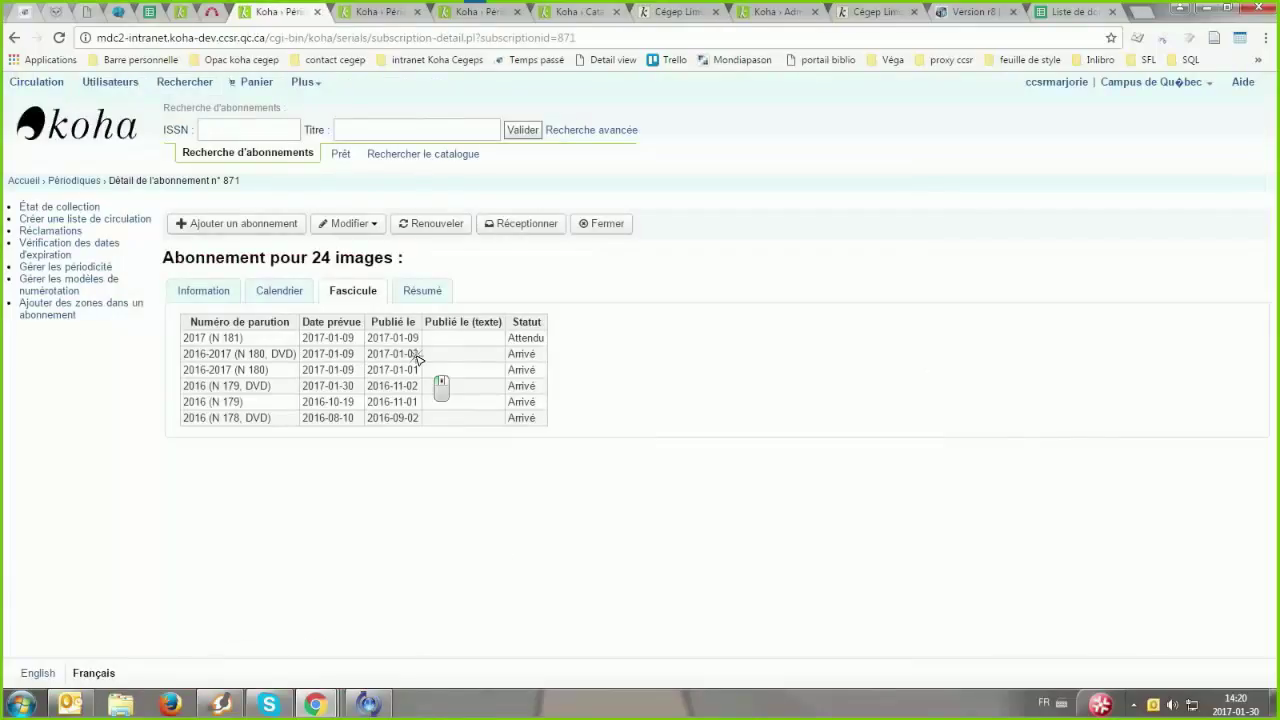
left_click_drag(419, 355, 366, 355)
key("ctrl+Tab")
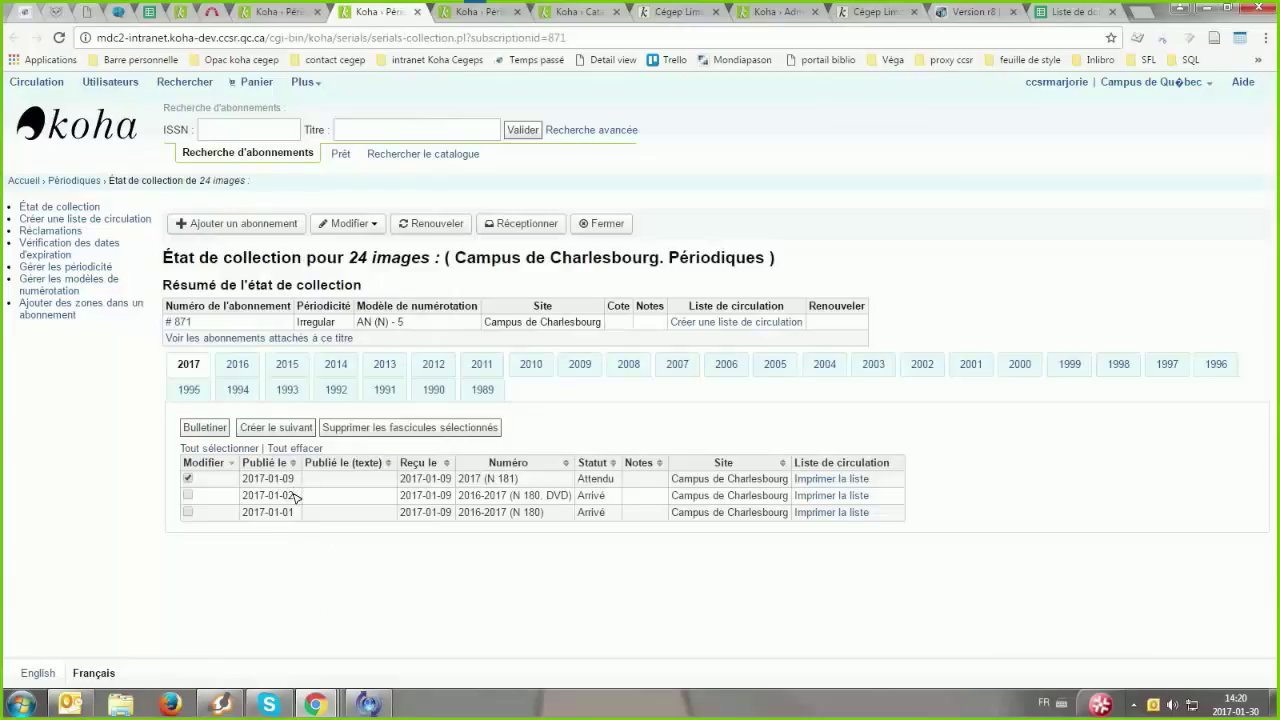
left_click_drag(295, 496, 248, 496)
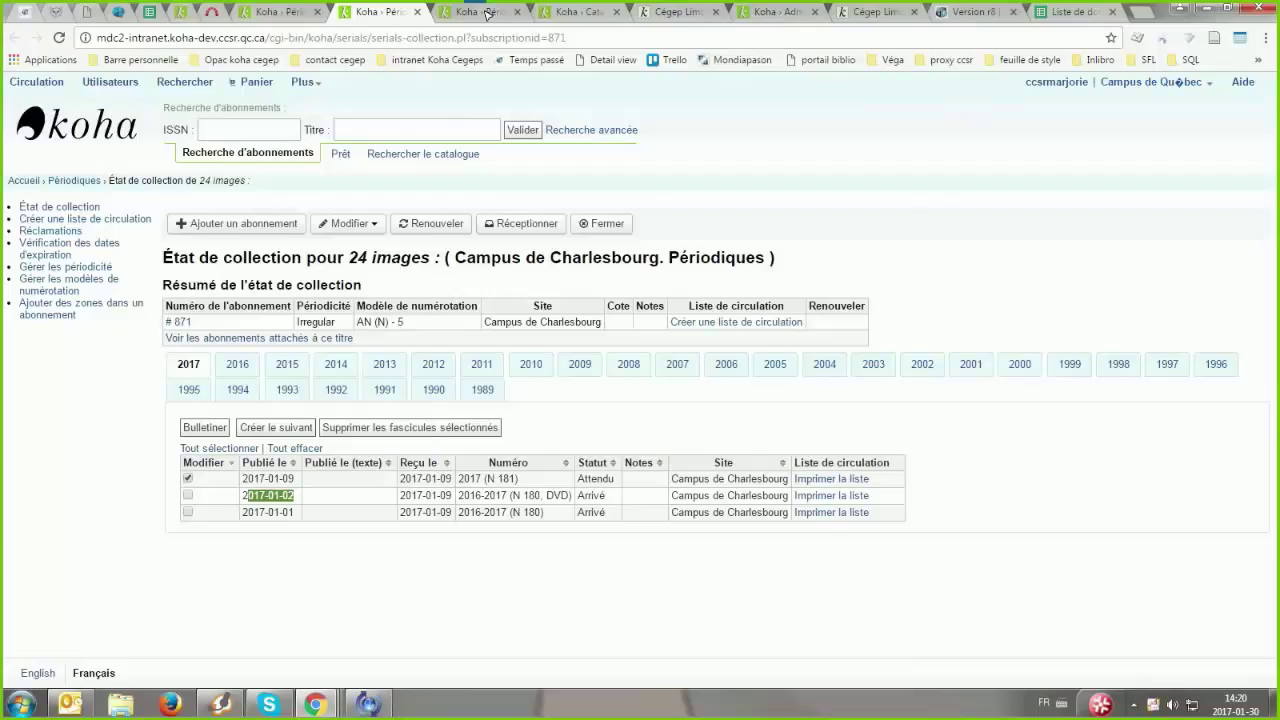
- Review the serials preferences and examine the Date column heading in the OPAC subscription table of 24 images
left_click(778, 11)
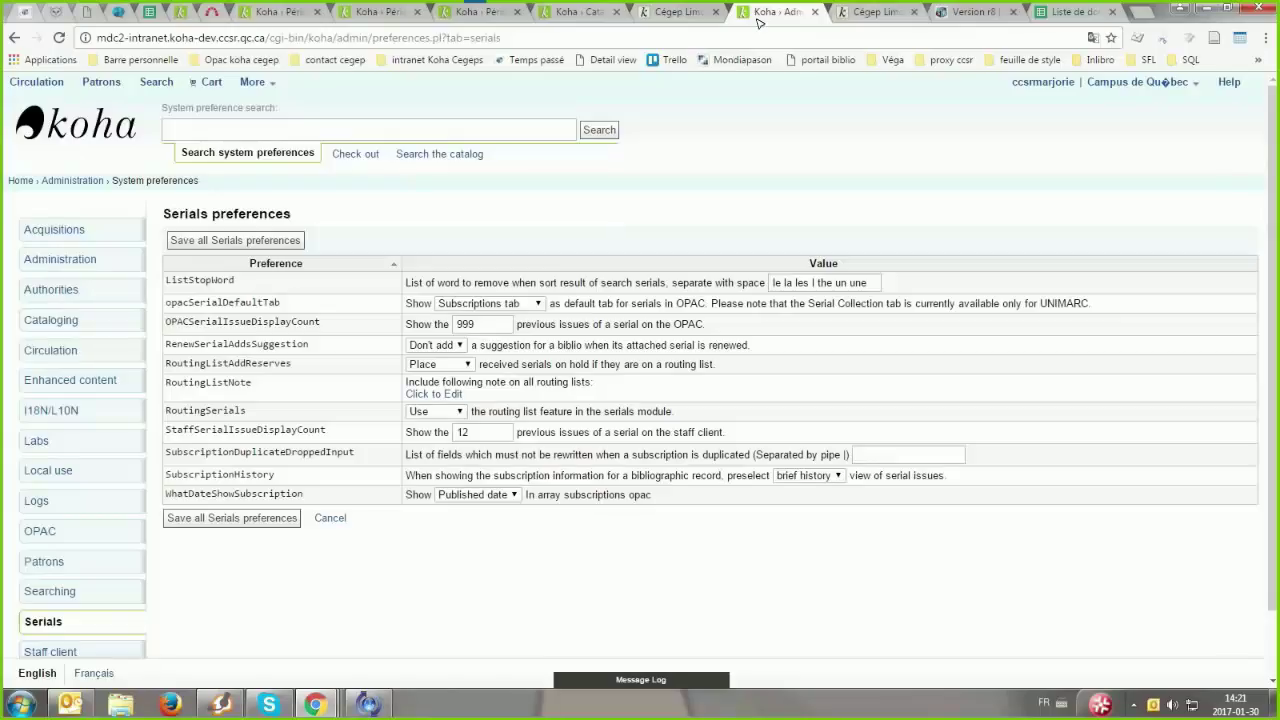
left_click(678, 13)
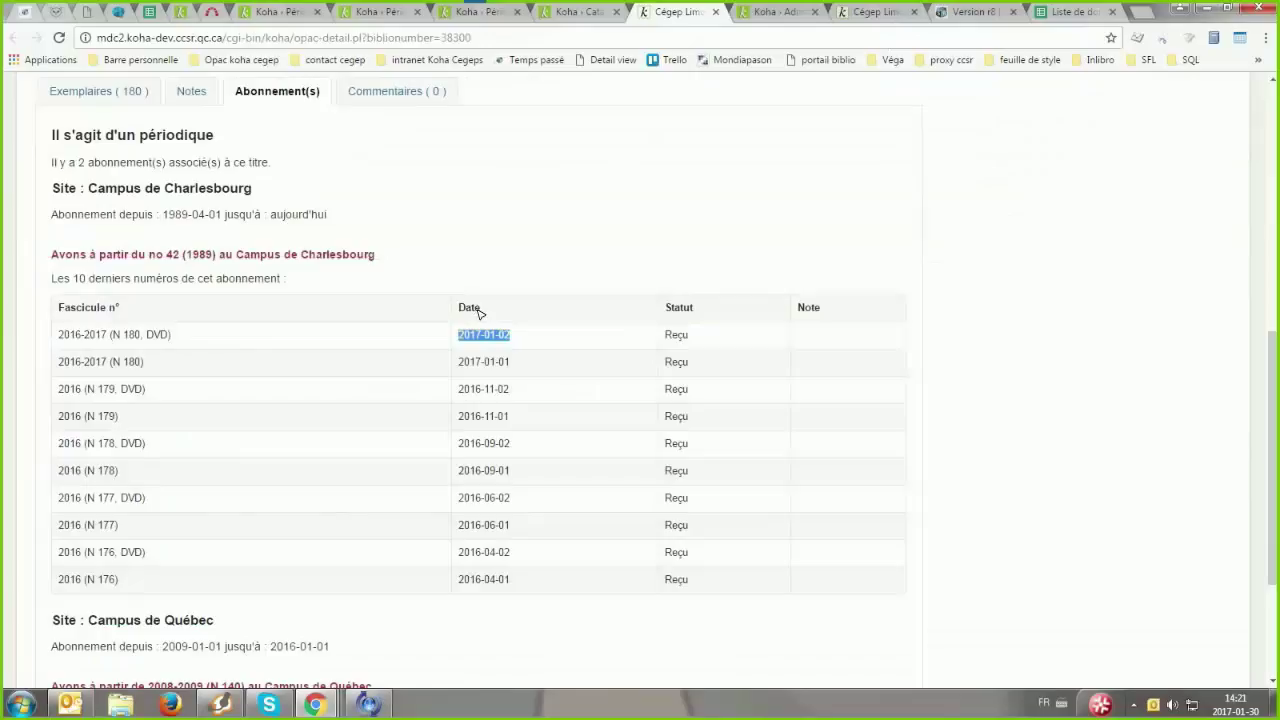
left_click(479, 313)
double_click(489, 310)
left_click(487, 313)
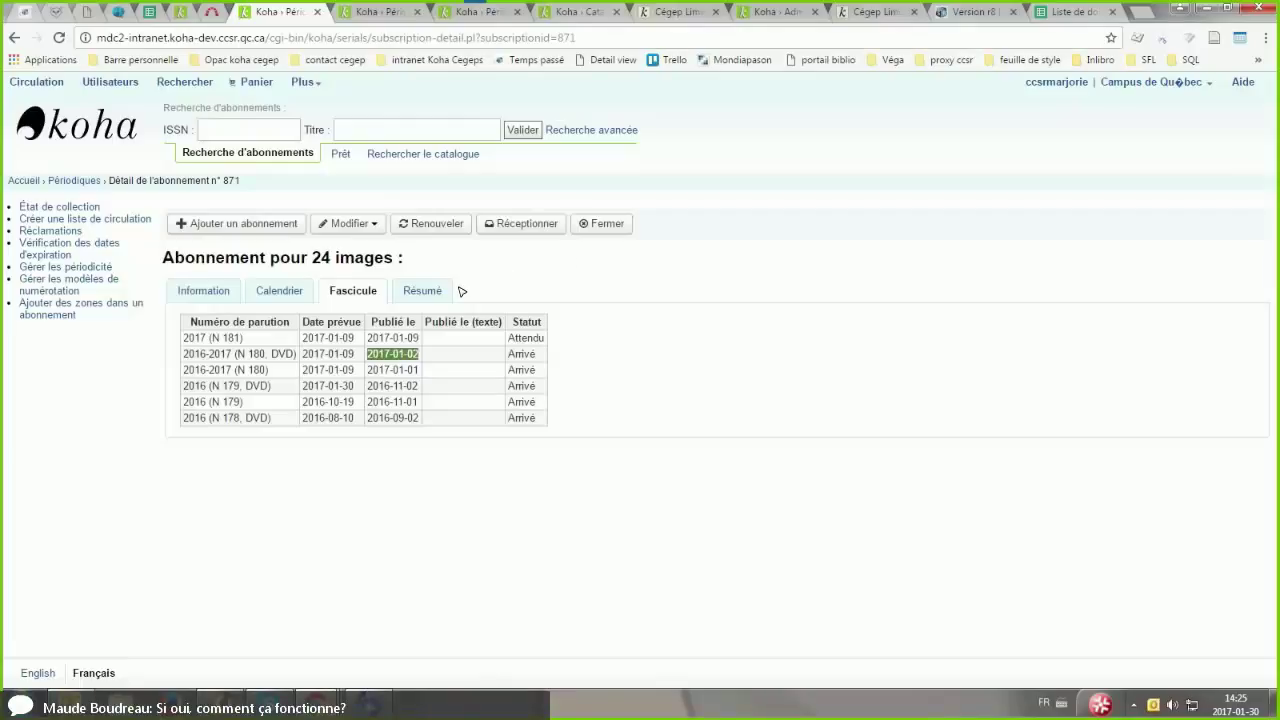
- Start a routing list for the 24 images subscription and review the issues available, keeping 2016-2017 (N 180, DVD) selected
left_click(93, 219)
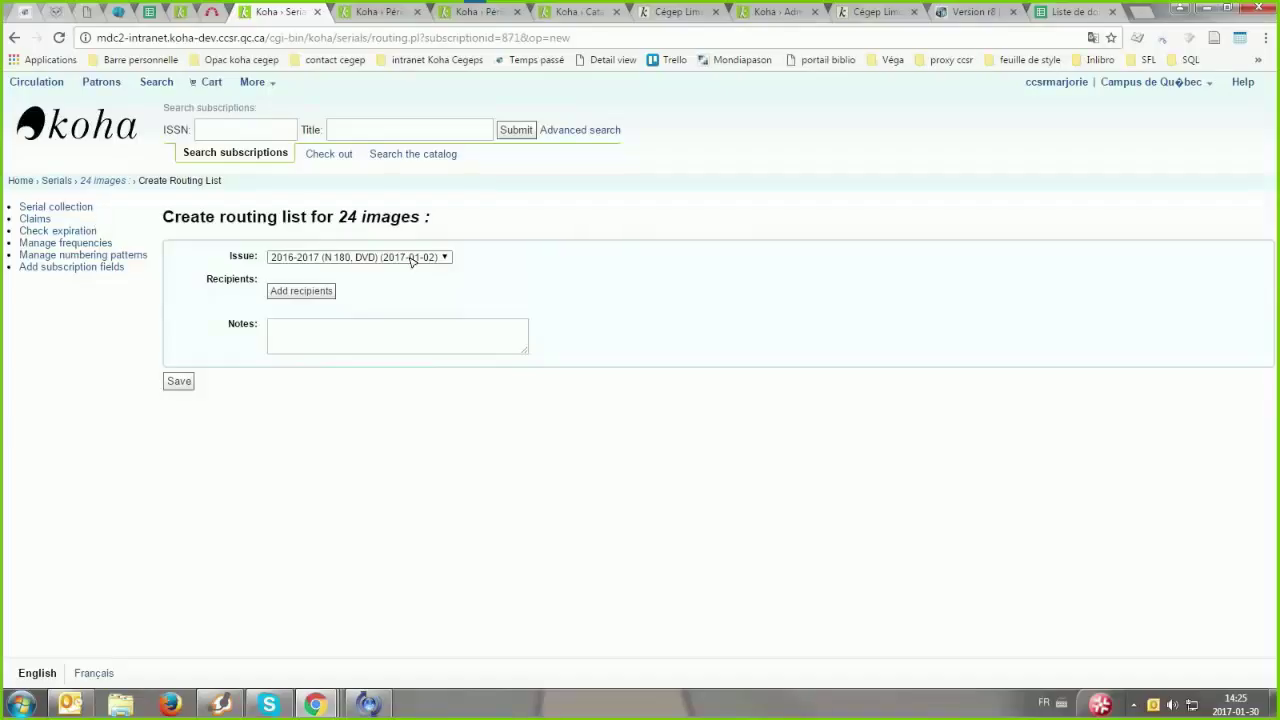
key("alt+Left")
key("alt+Right")
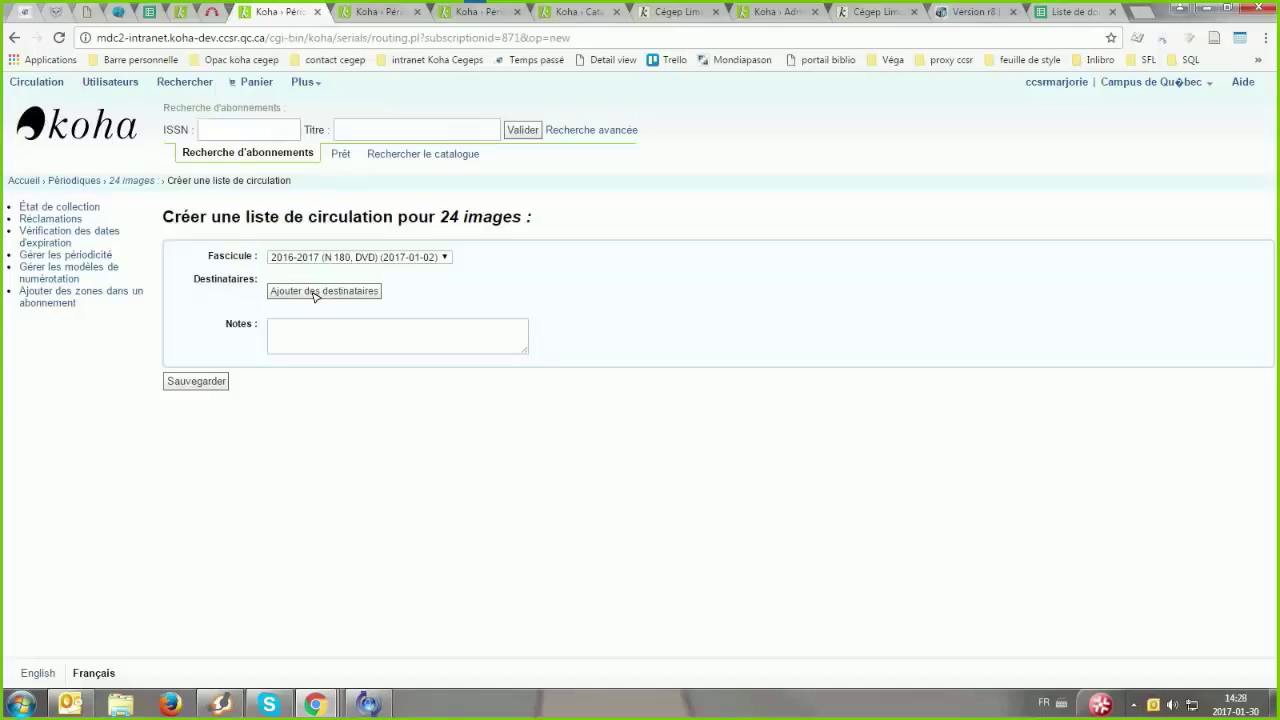
left_click(278, 256)
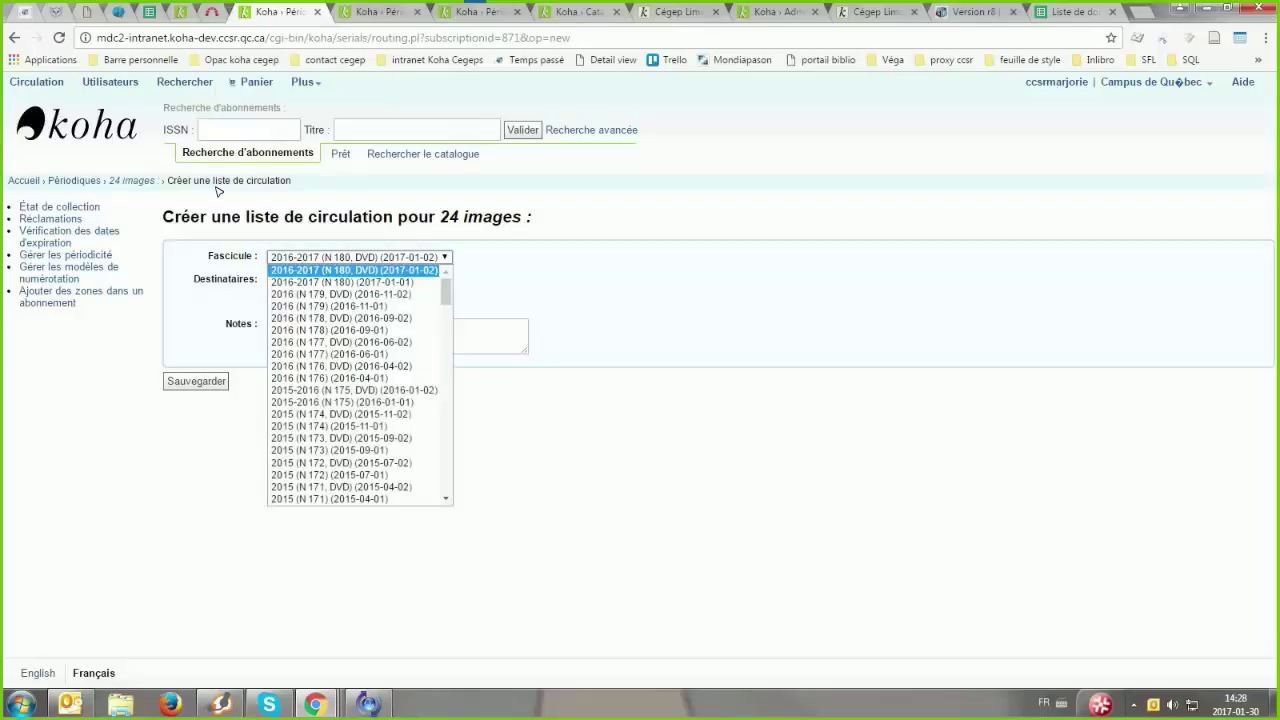
left_click(278, 256)
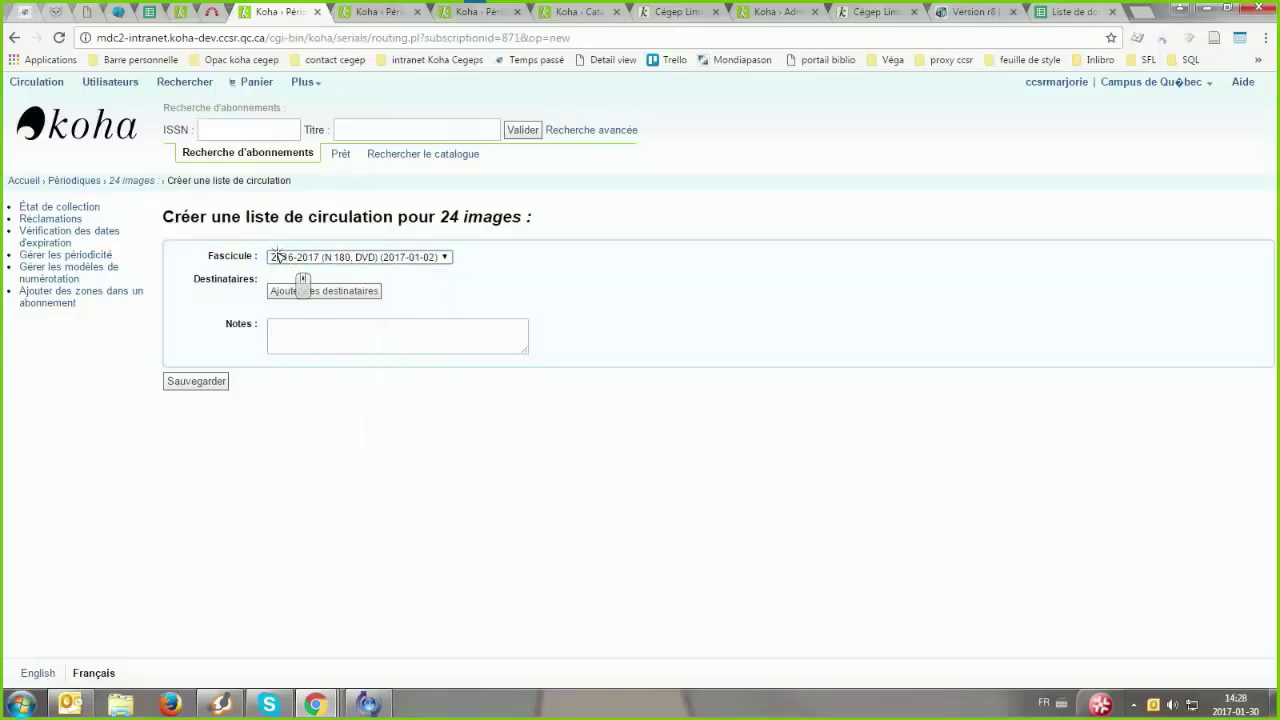
left_click(278, 256)
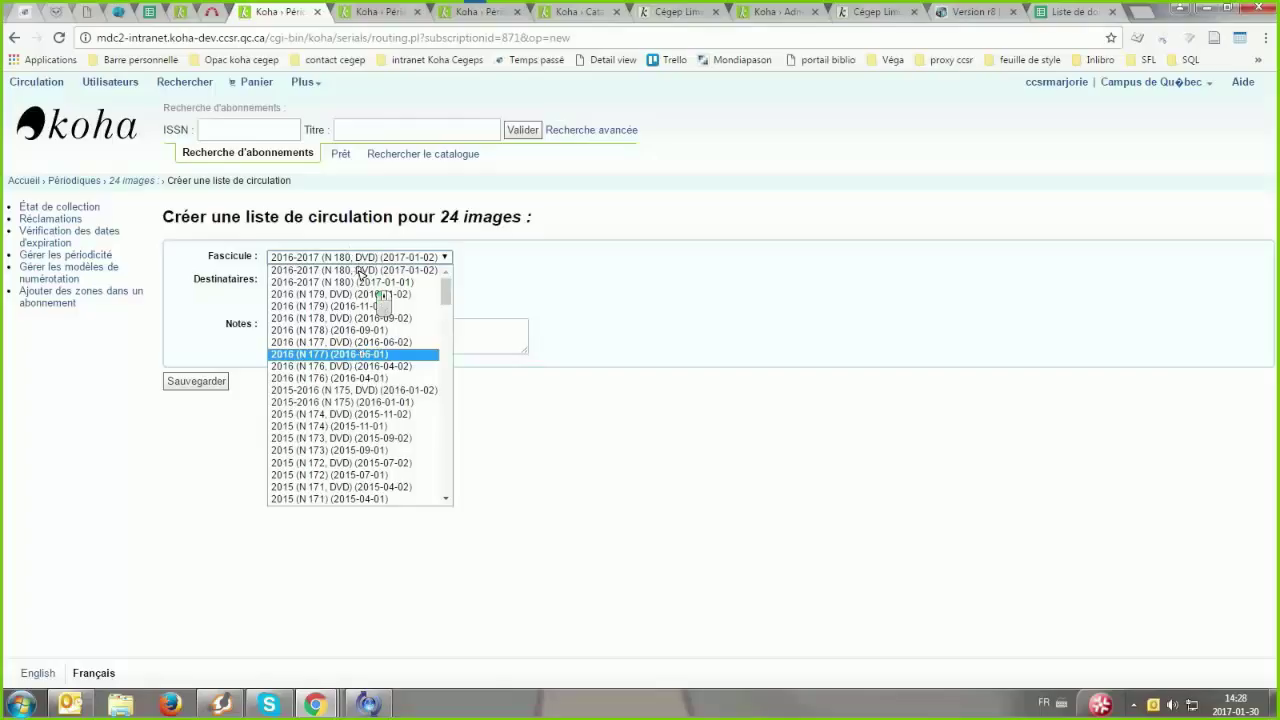
- Search the patrons for ccsr and add two recipients from the results to the 24 images routing list
left_click(322, 296)
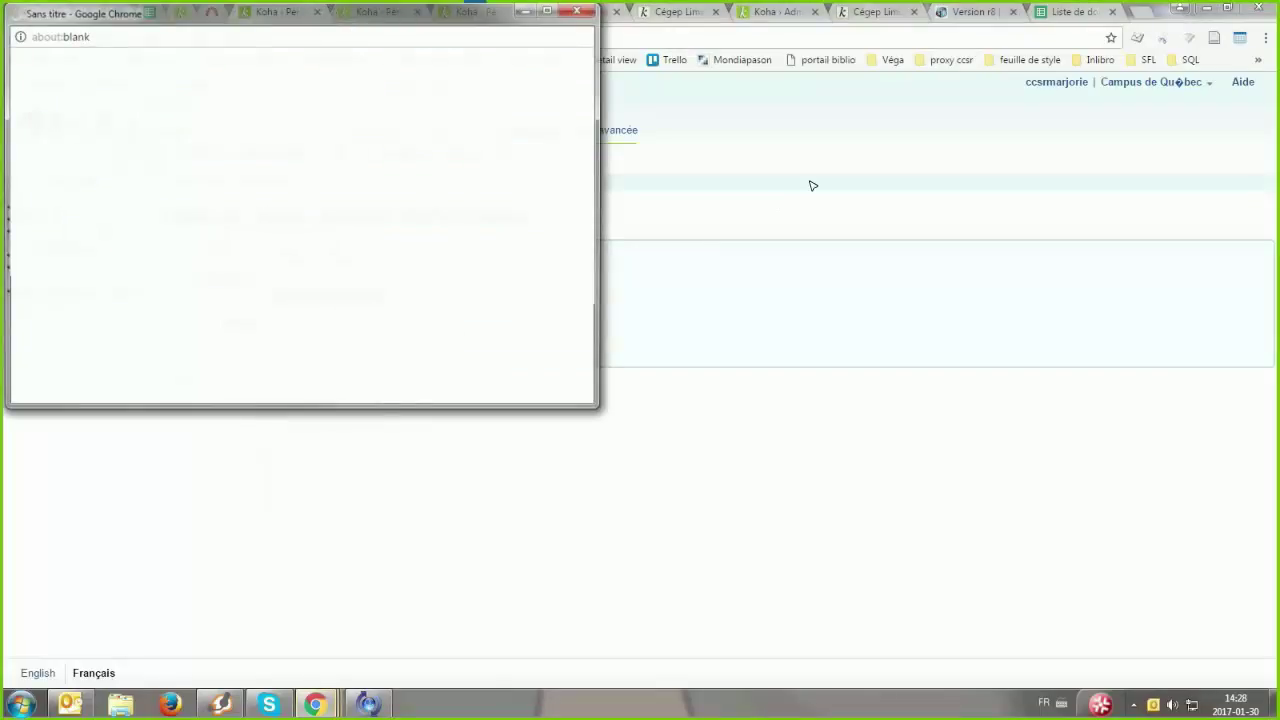
type("ccsr")
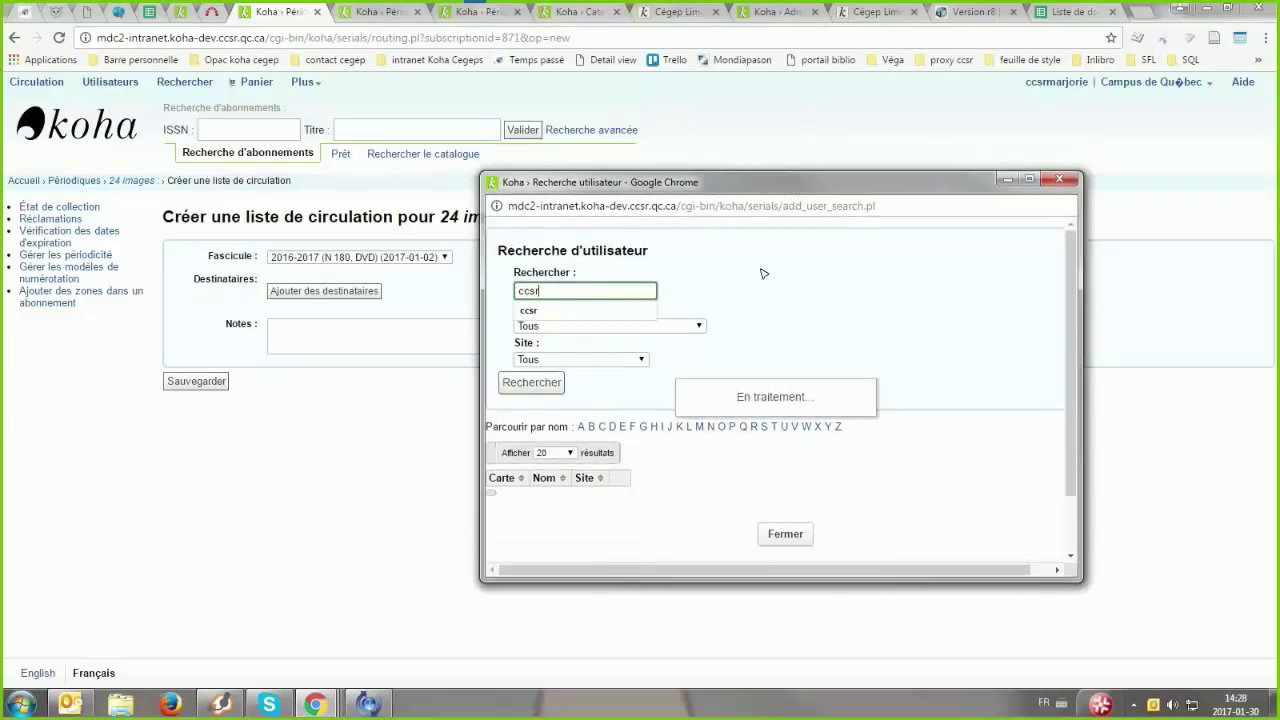
left_click(858, 422)
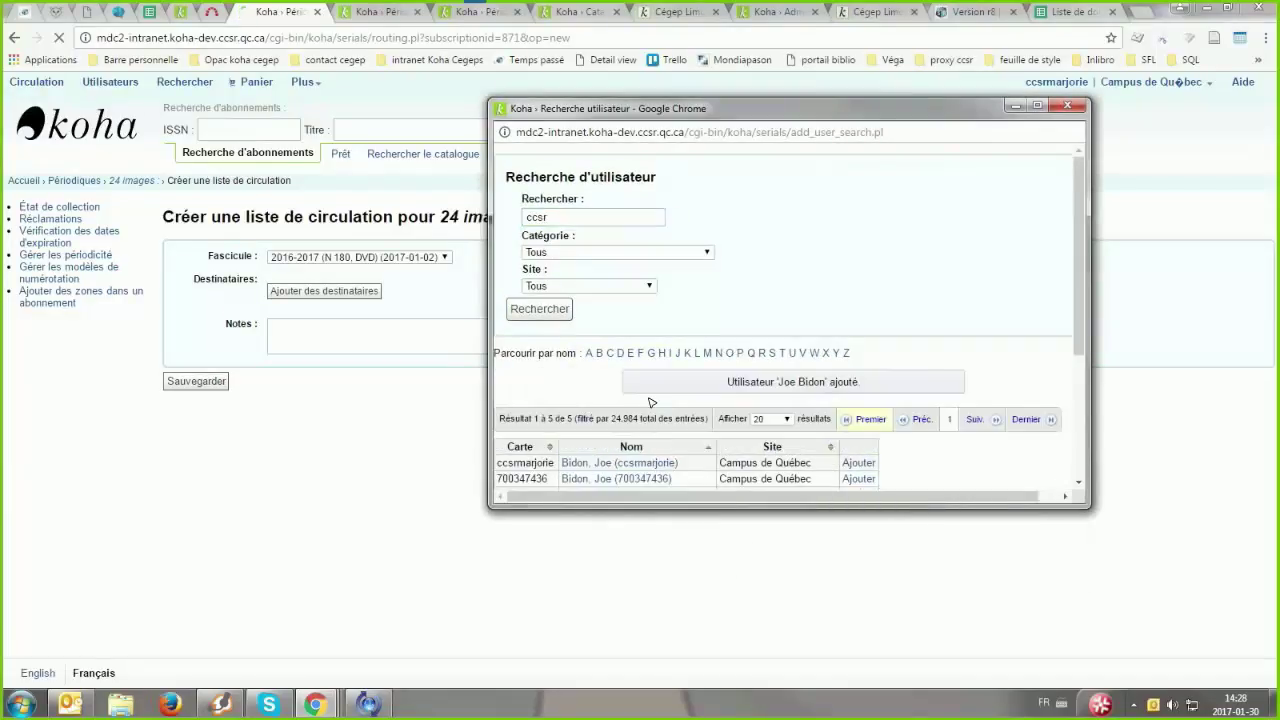
scroll(857, 424, "down", 2)
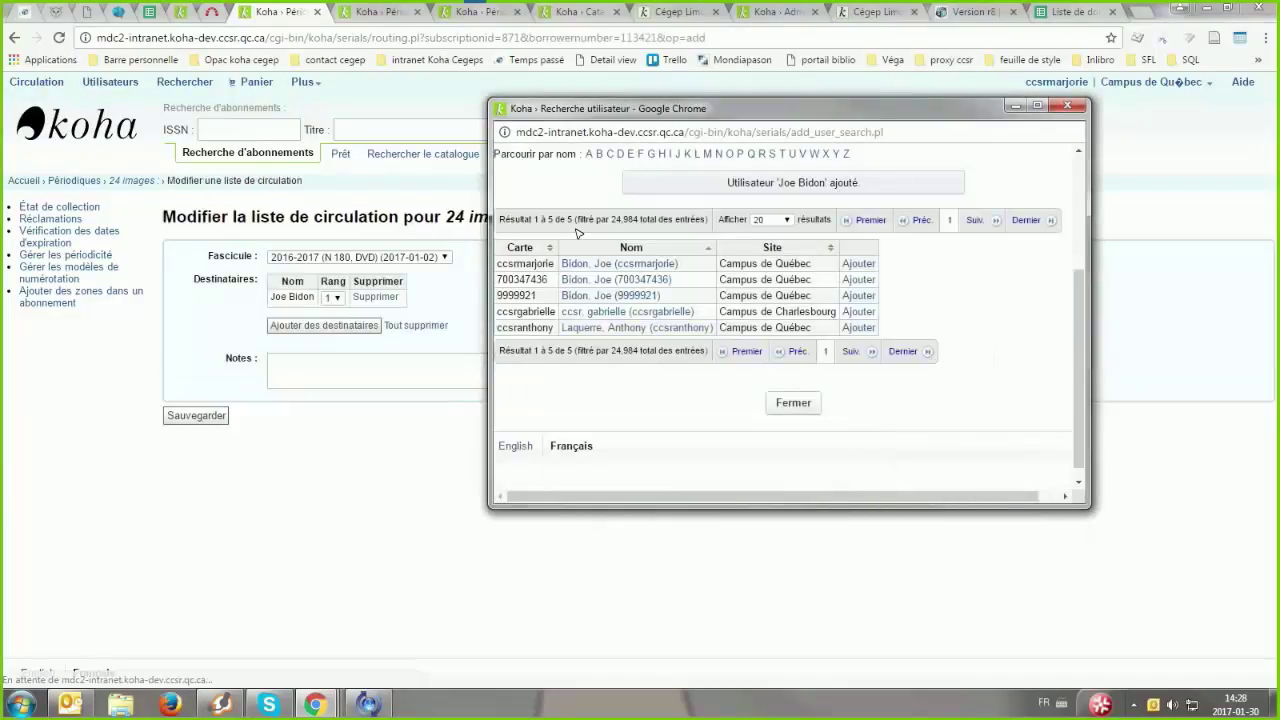
left_click(858, 328)
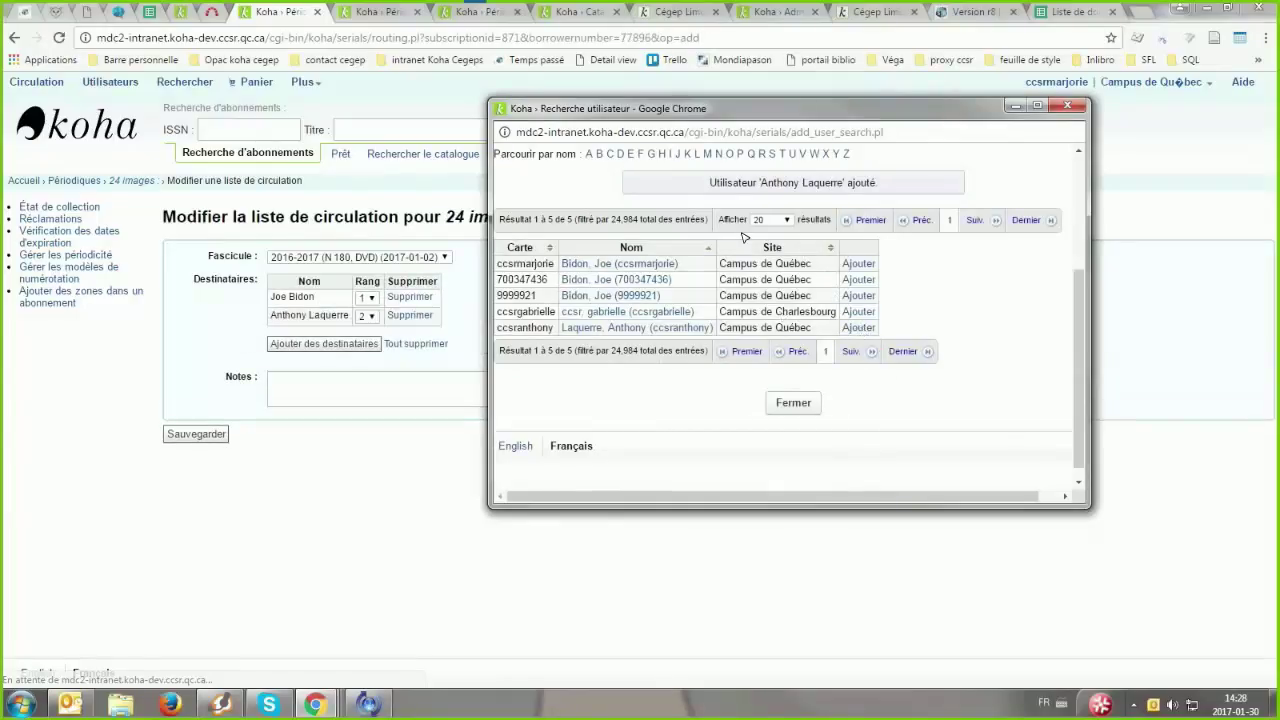
left_click(311, 309)
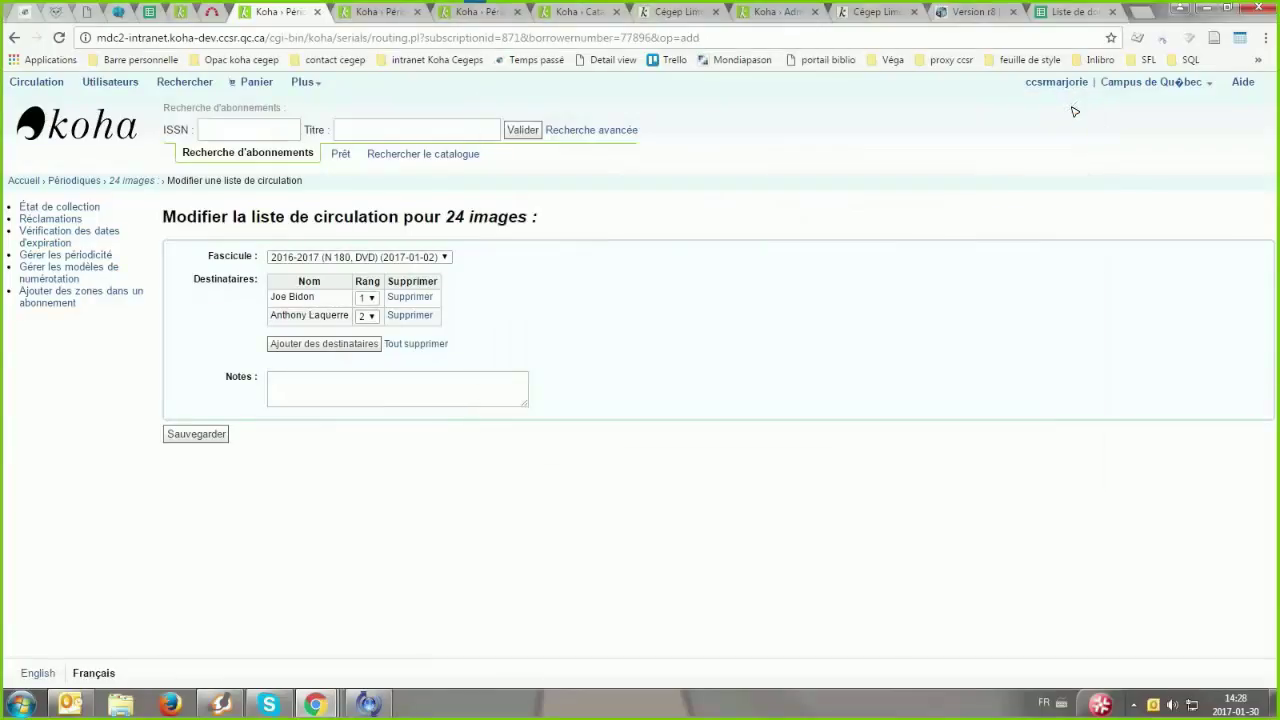
left_click(348, 313)
- Switch the serials preferences page to French and examine the RoutingListAddReserves preference
left_click(776, 12)
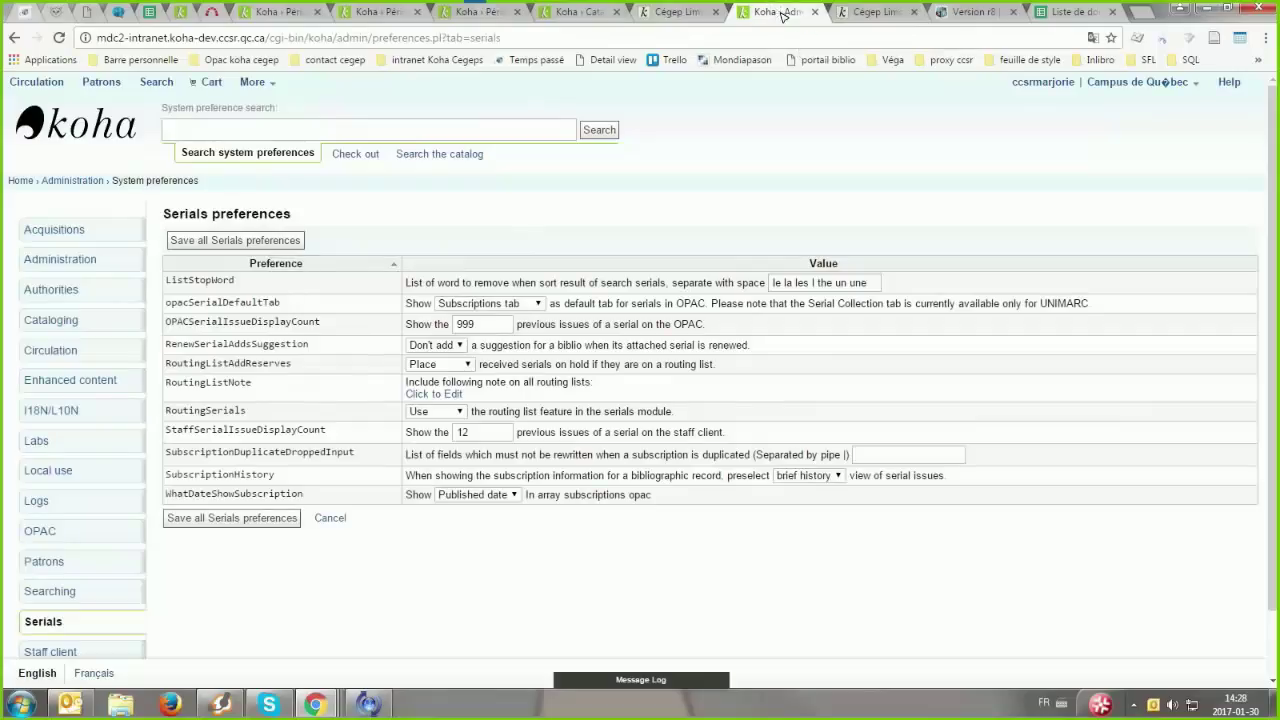
key("F5")
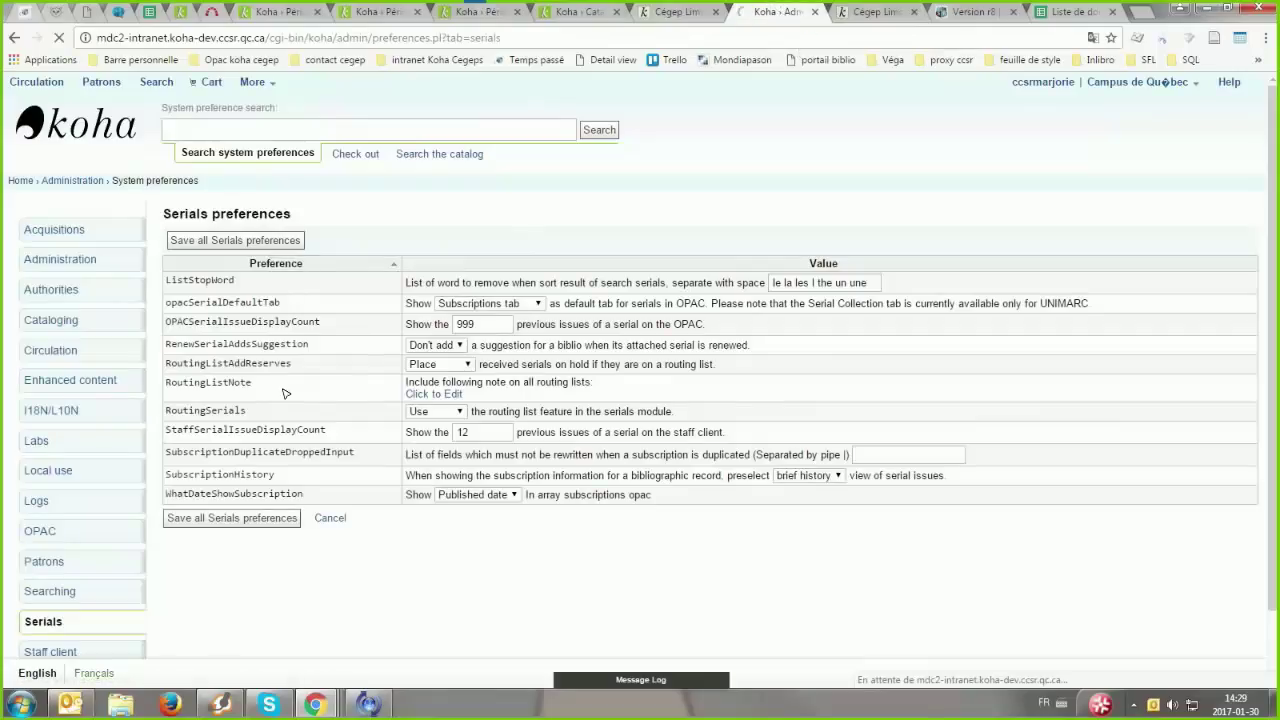
left_click(94, 674)
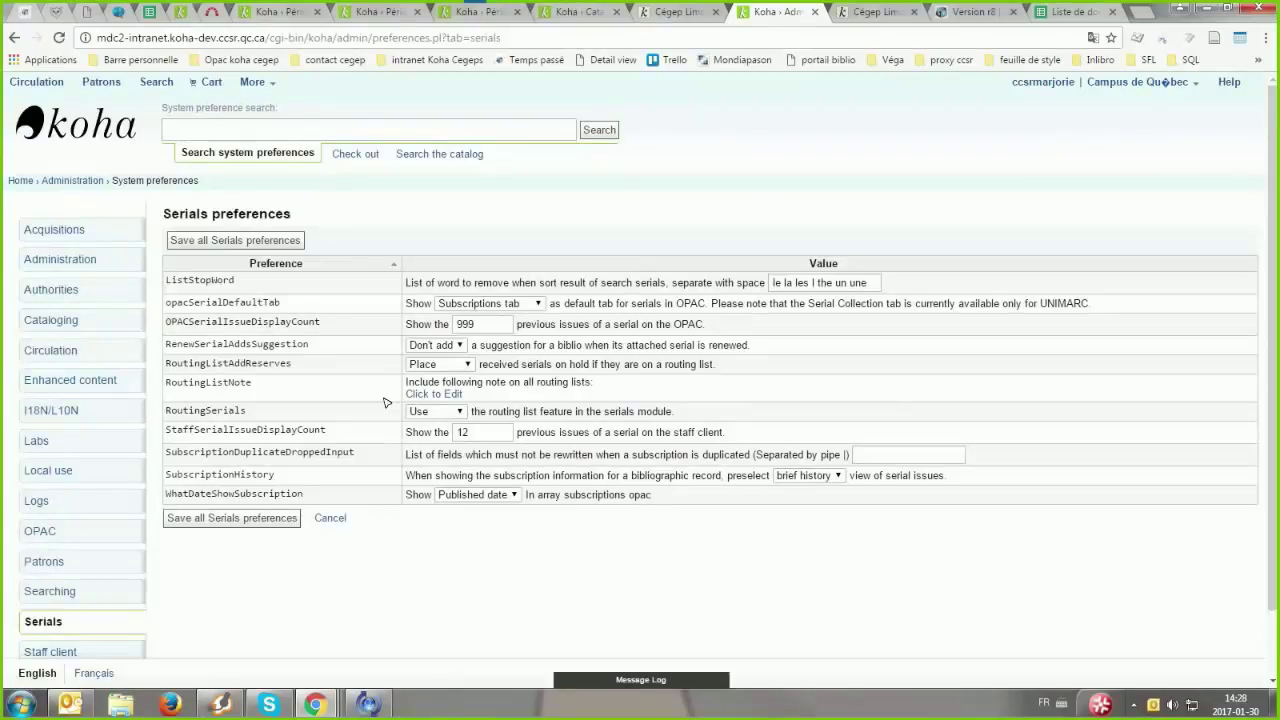
left_click_drag(203, 363, 323, 363)
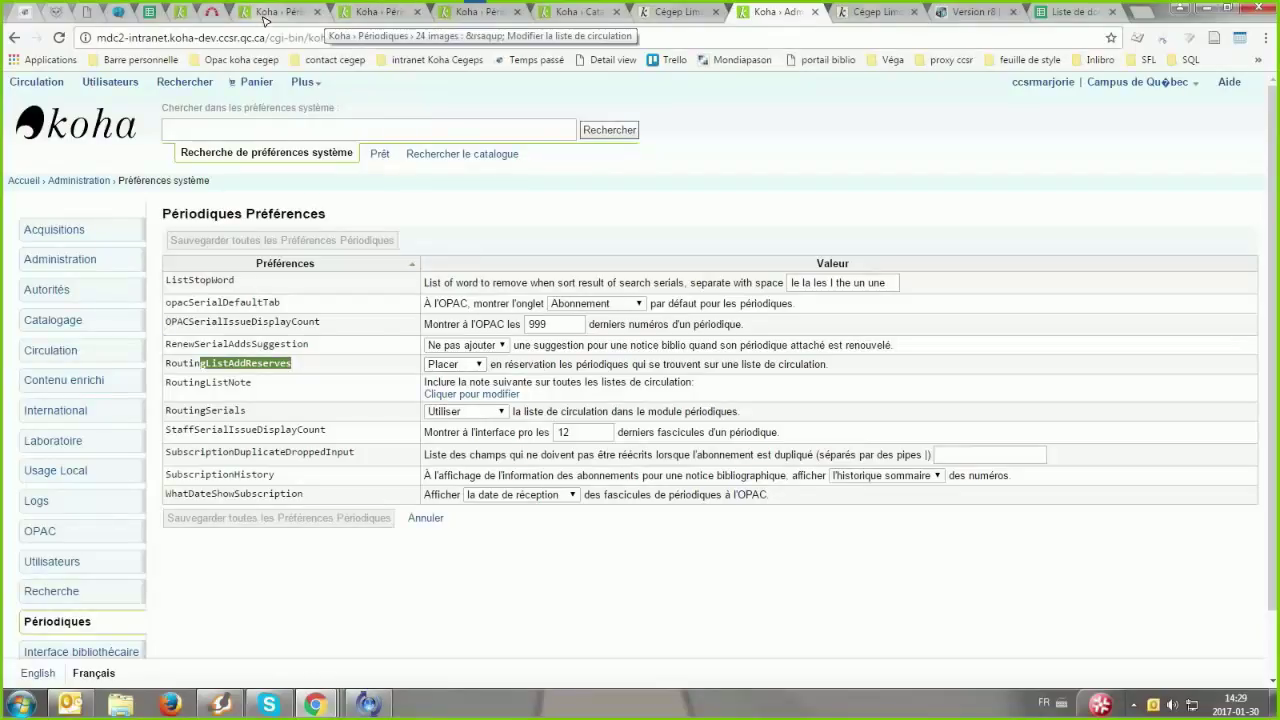
- Save the 24 images routing list, preview its routing slip and close the preview
left_click(100, 481)
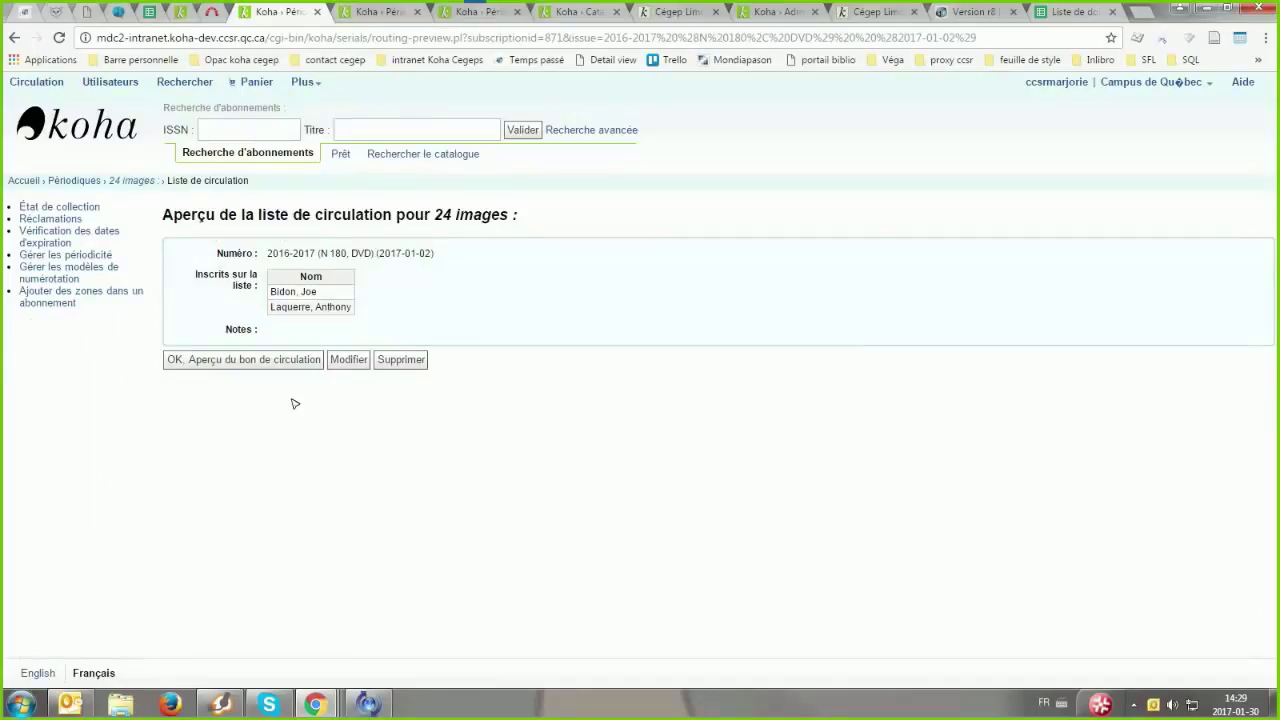
left_click(226, 359)
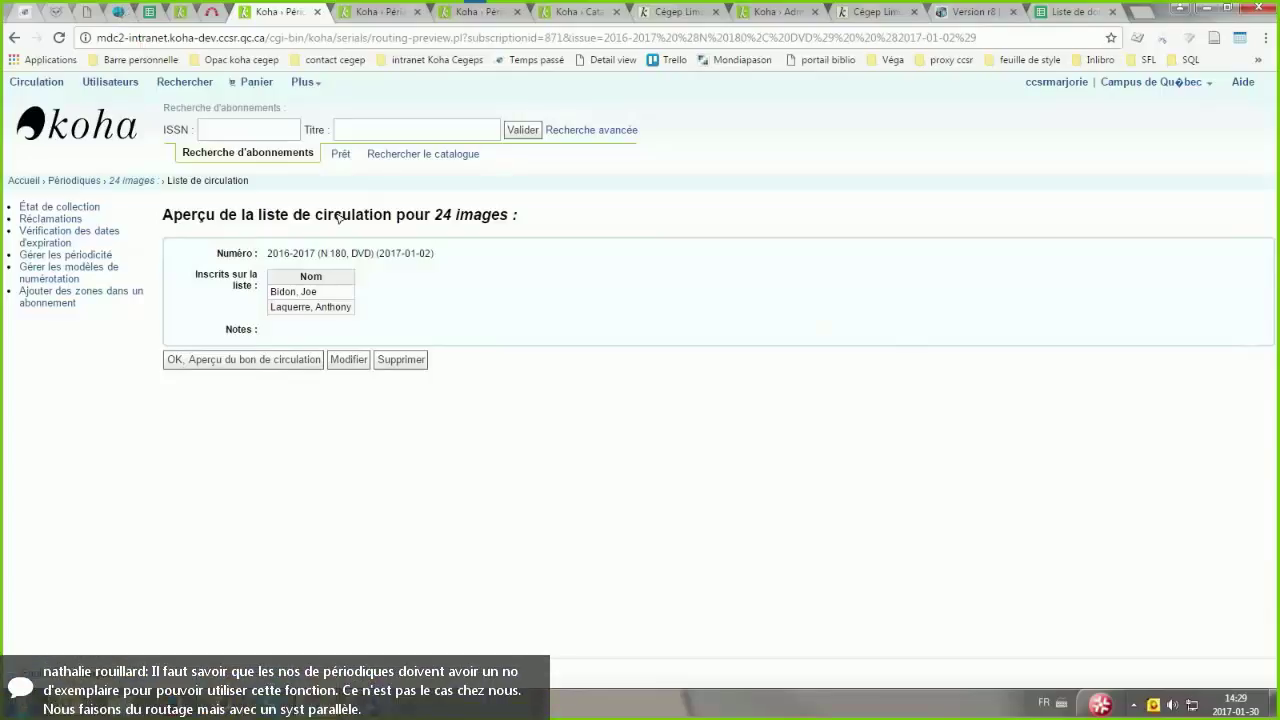
left_click(244, 360)
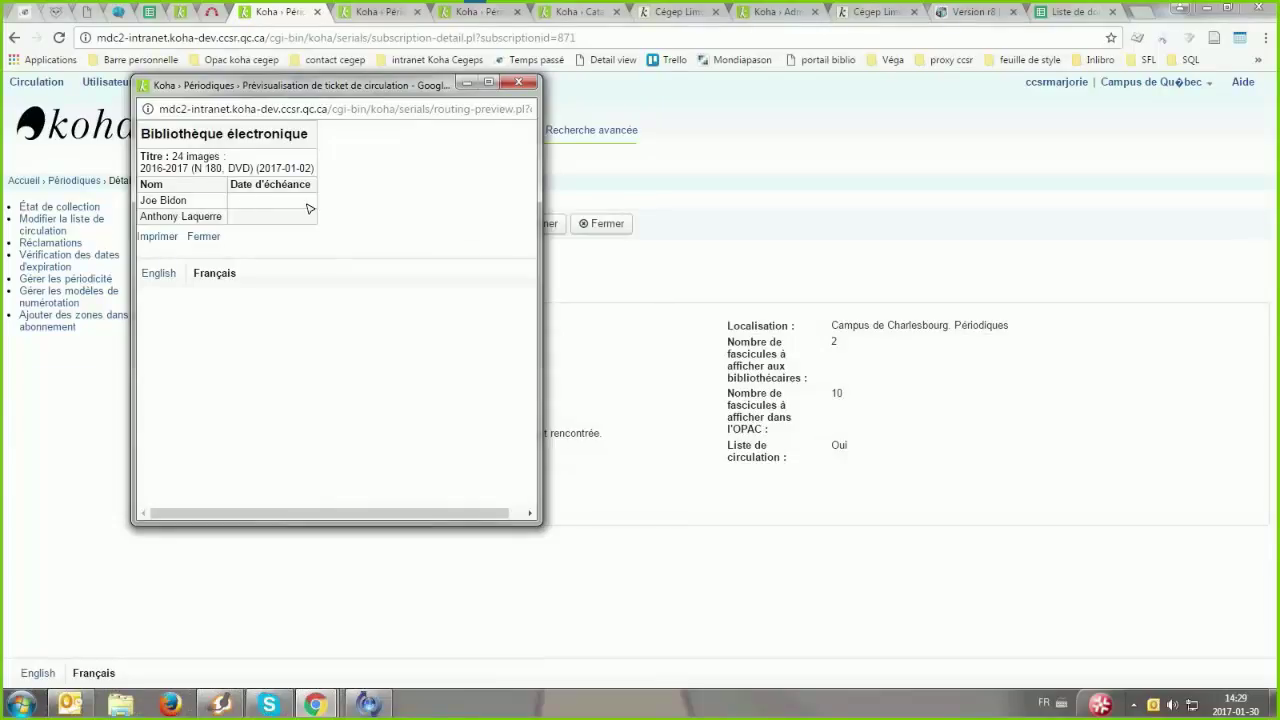
left_click(201, 238)
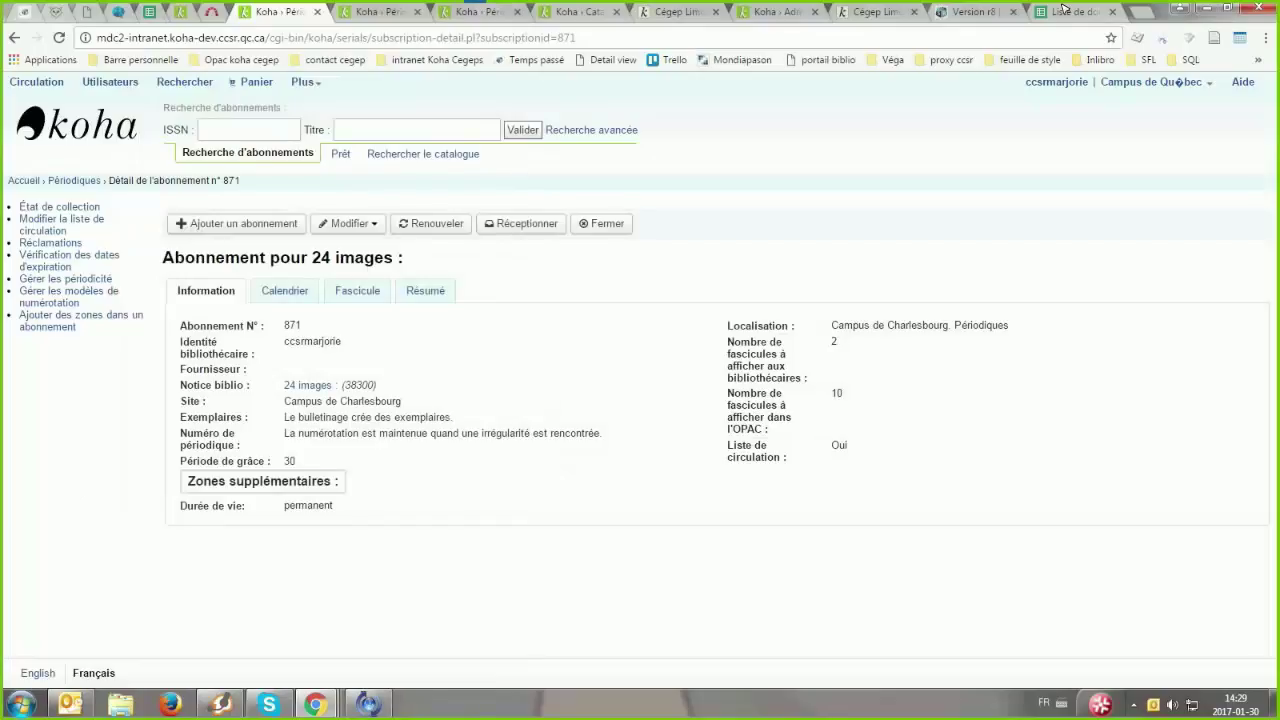
- Open the logged-in account's patron record in a new browser tab and show its holds
left_click(1104, 82)
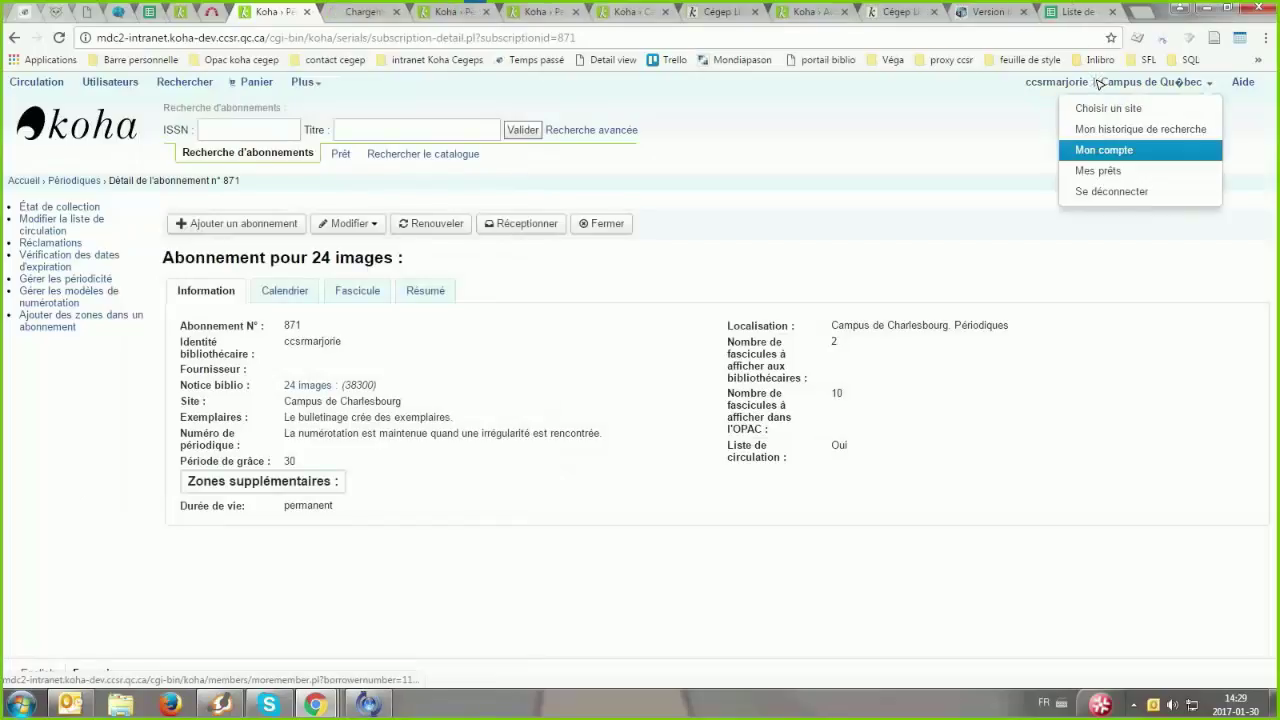
left_click(1100, 151)
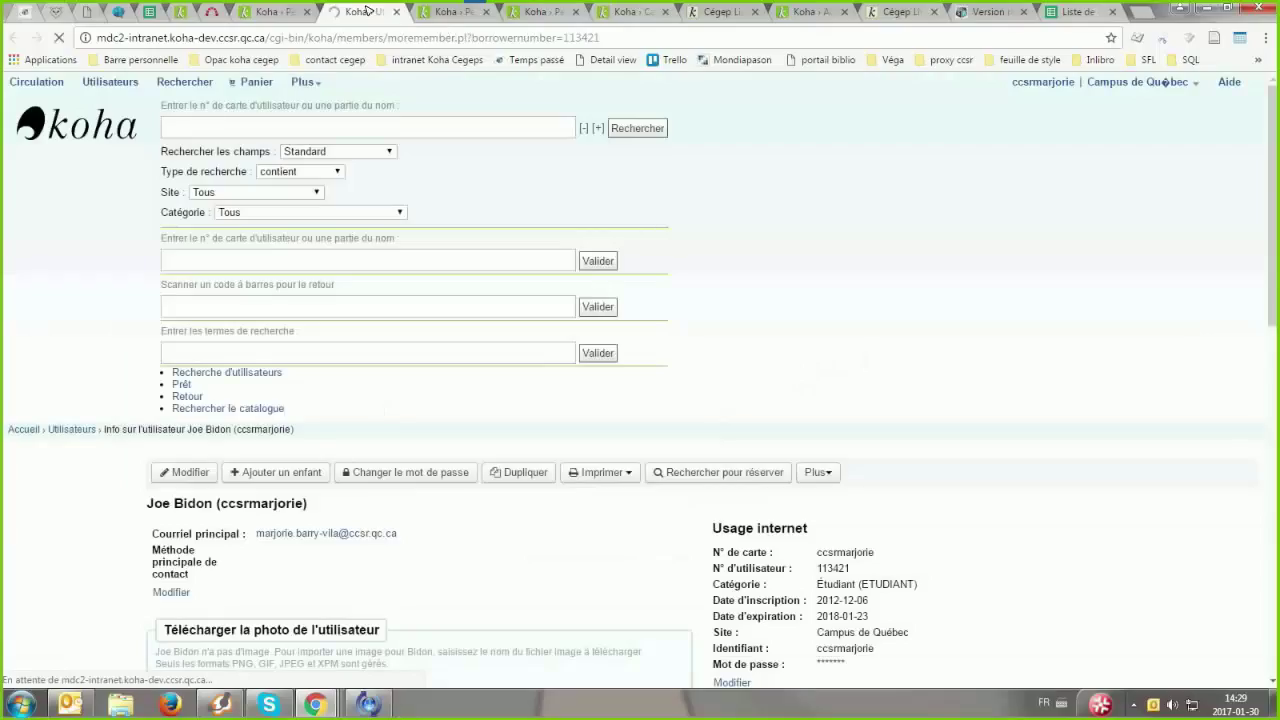
scroll(349, 385, "down", 2)
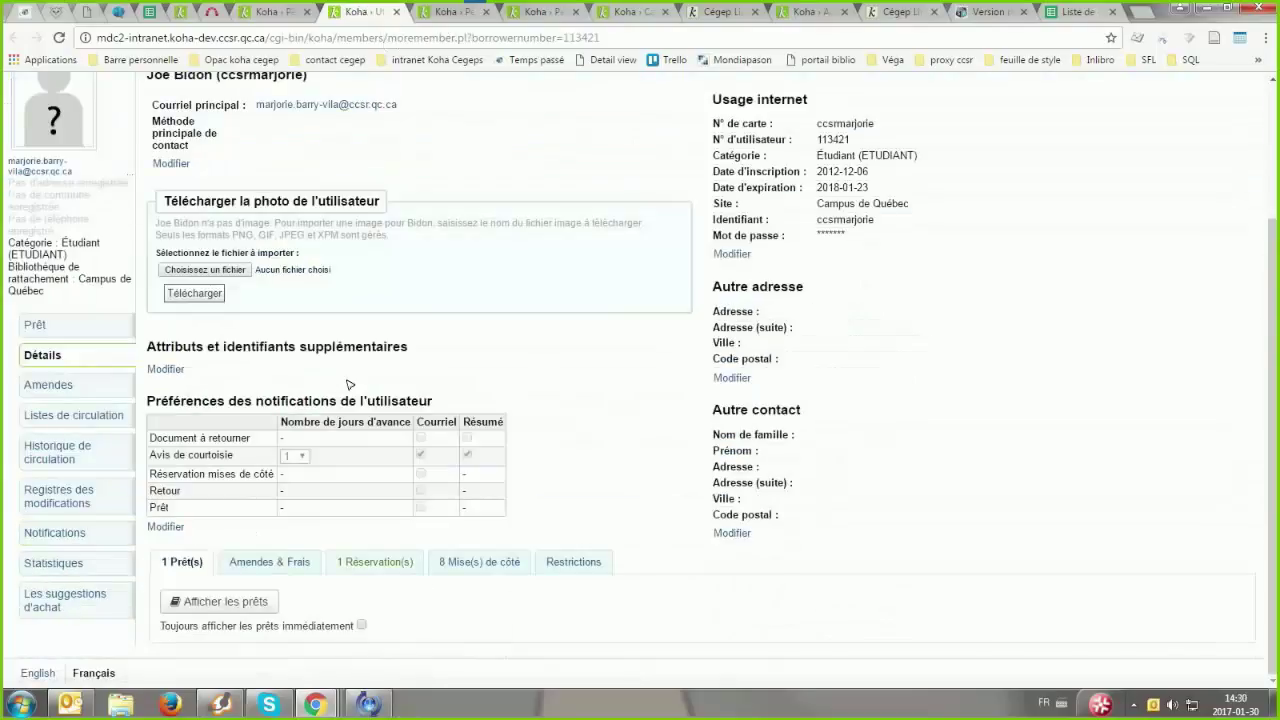
left_click(375, 561)
scroll(390, 563, "down", 2)
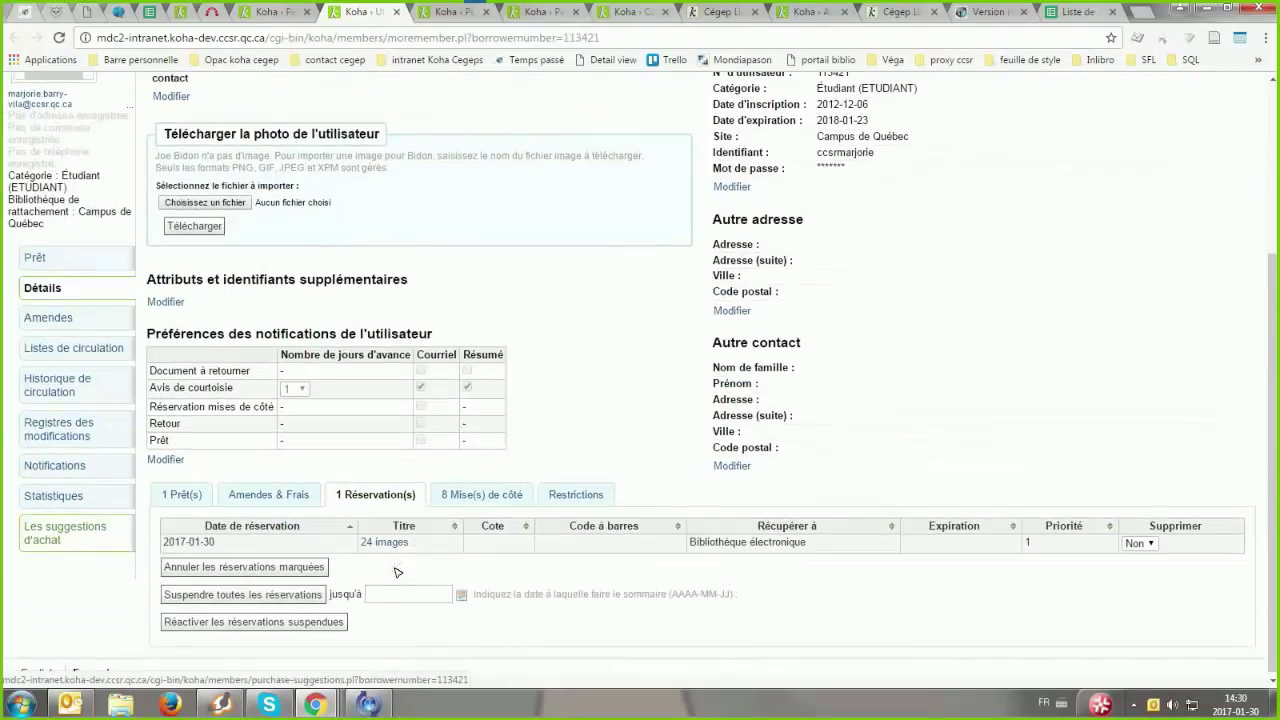
- Open the holds page of 24 images and examine the details of the holds for both routing list recipients
left_click(105, 555)
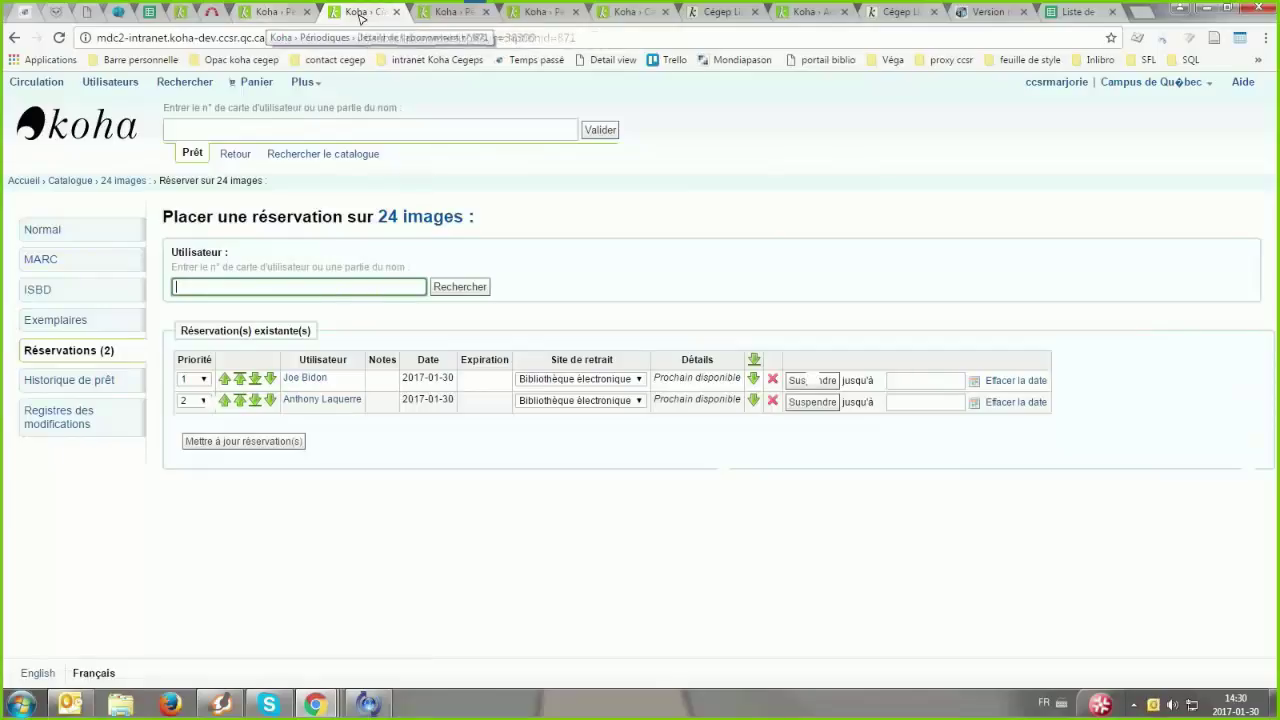
key("ctrl+Page_Up")
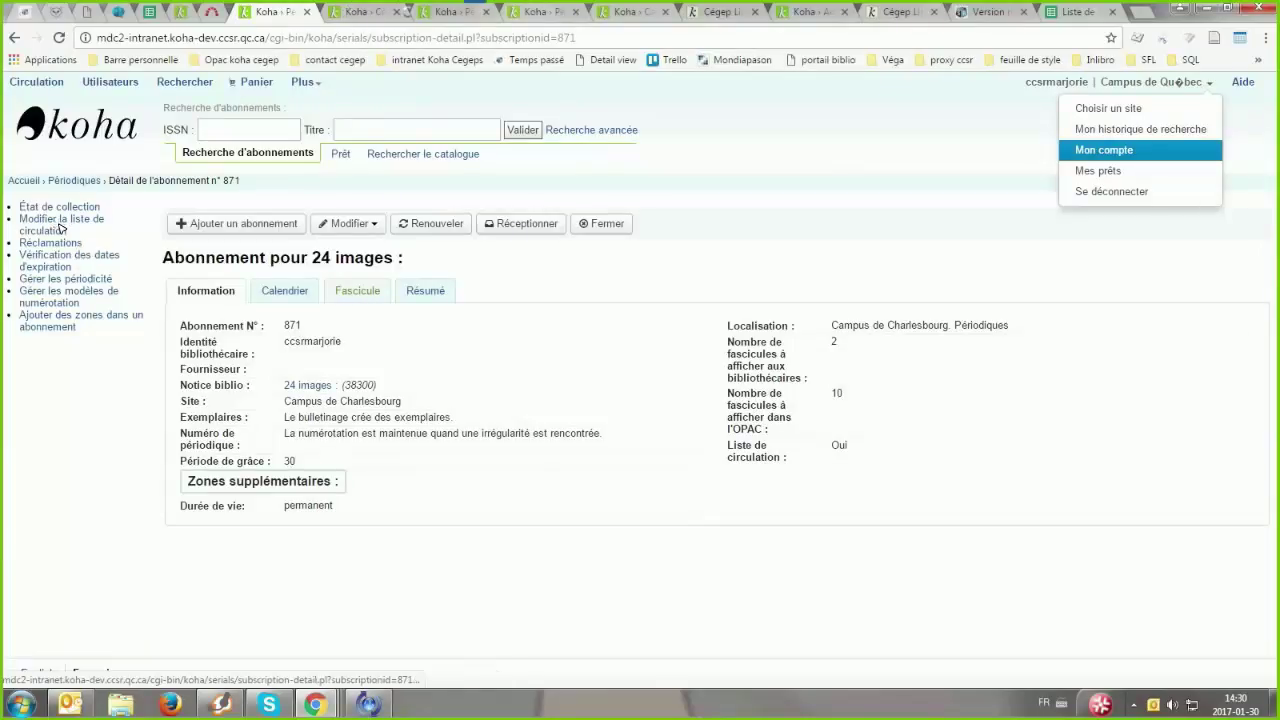
left_click(430, 13)
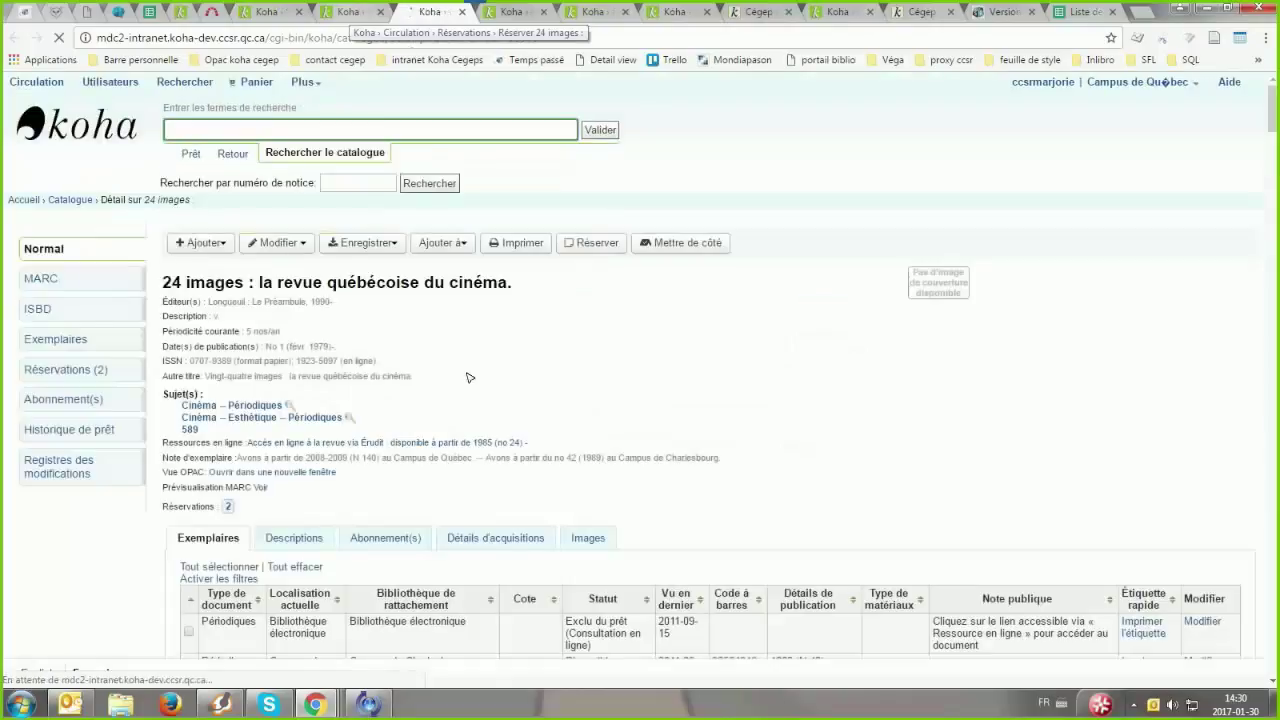
left_click(357, 9)
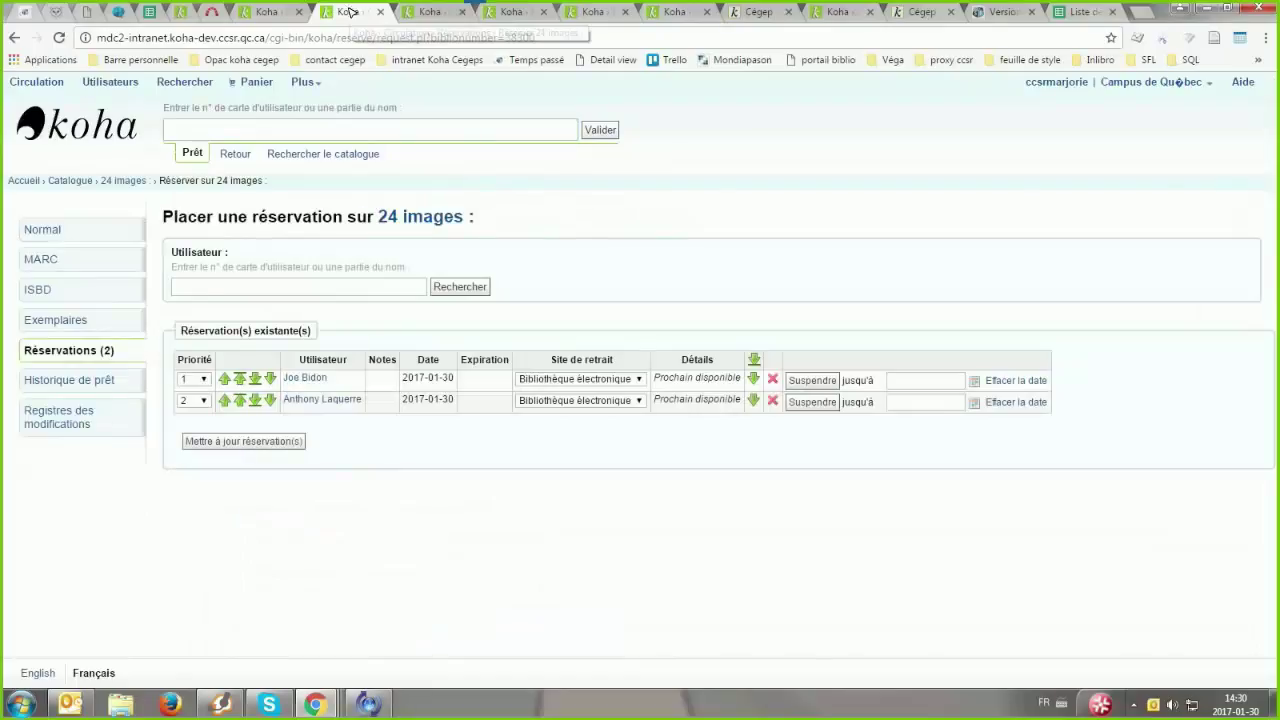
key("ctrl+Tab")
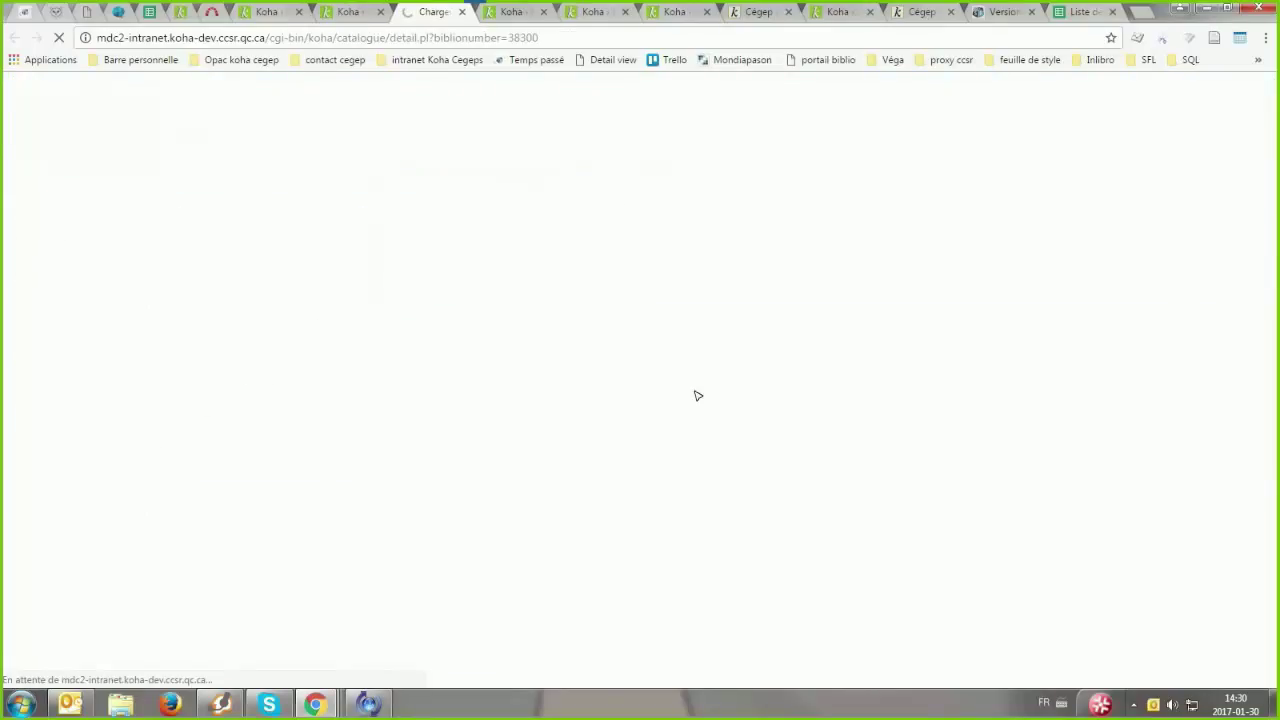
key("ctrl+shift+Tab")
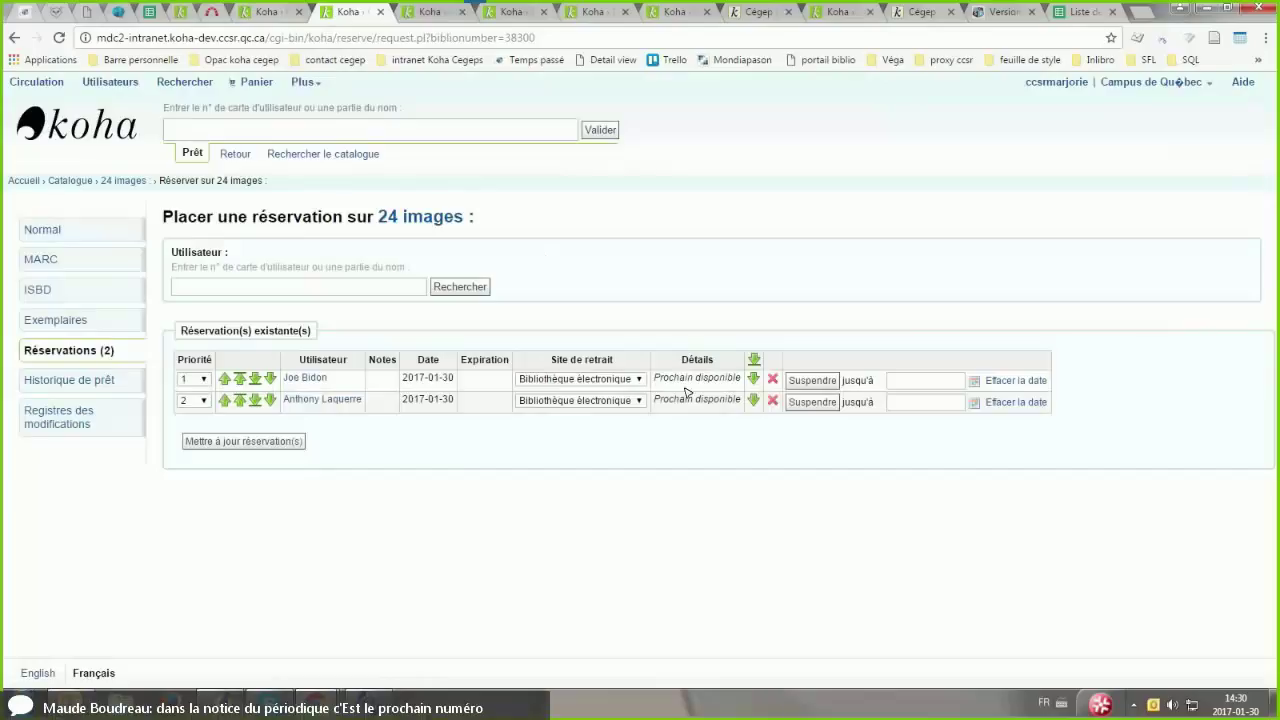
left_click_drag(655, 378, 728, 378)
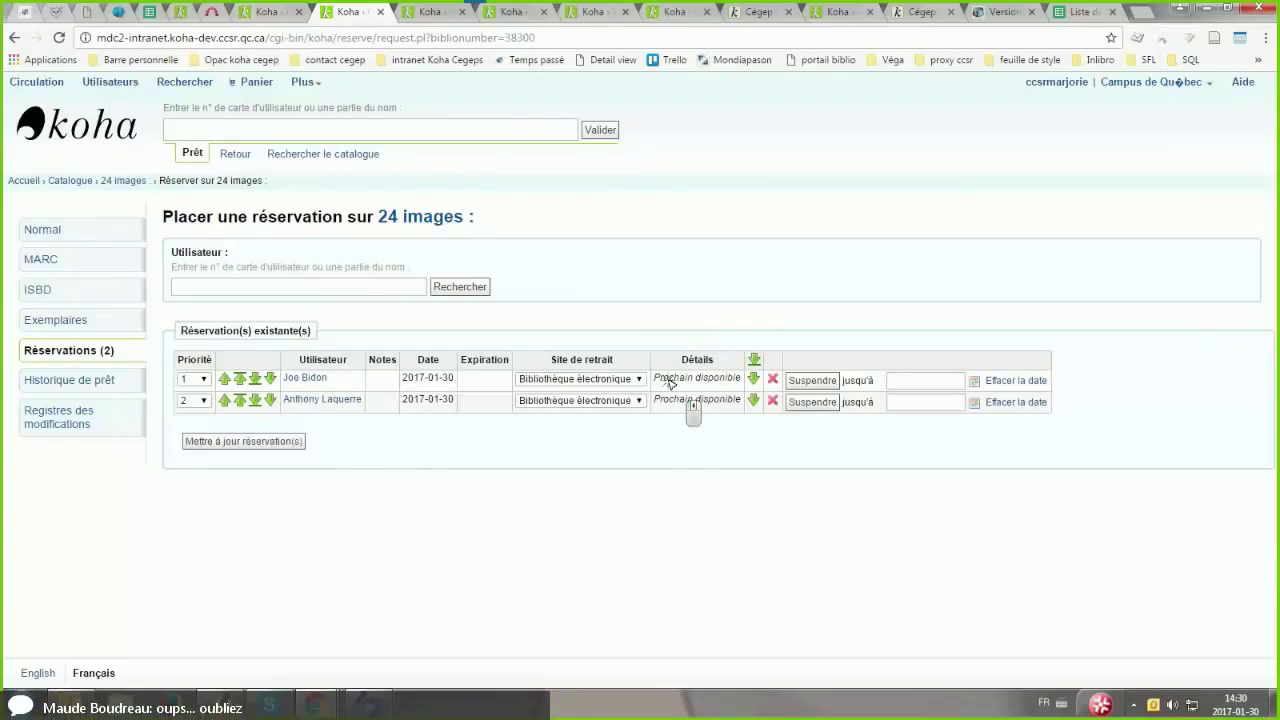
key("ctrl+Tab")
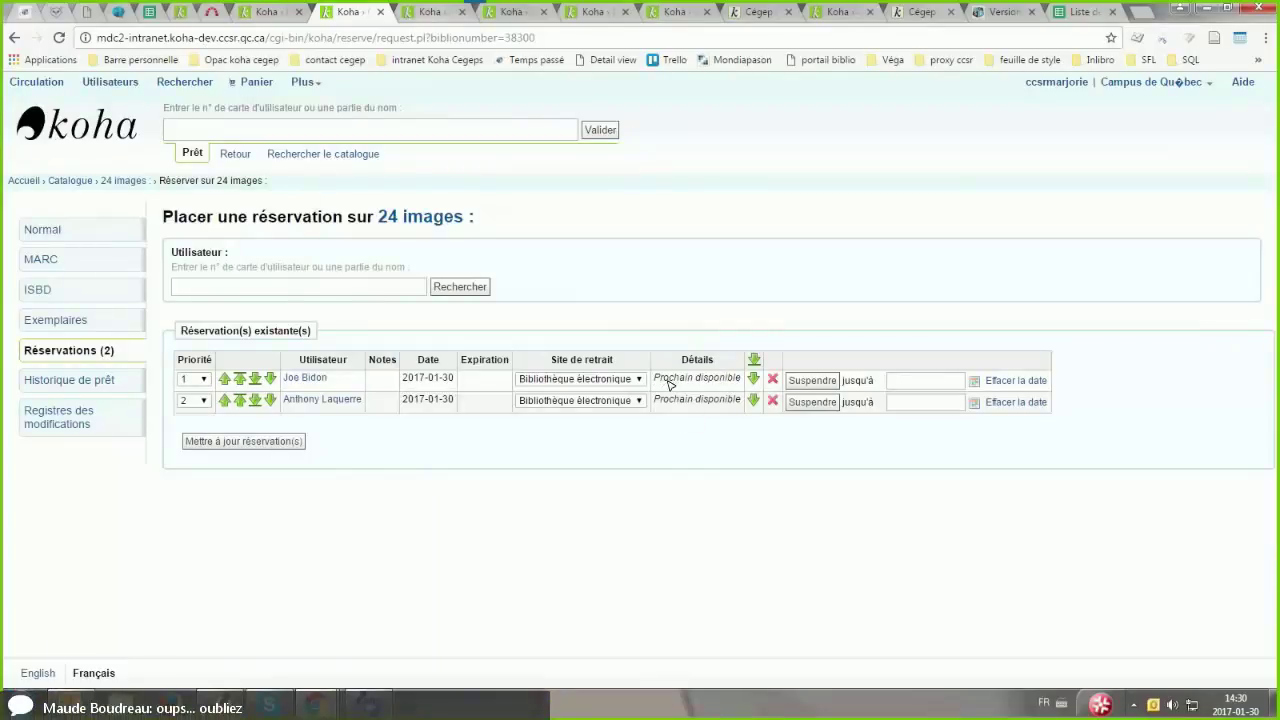
- Search the items in the 24 images catalogue record for 180
scroll(700, 337, "down", 4)
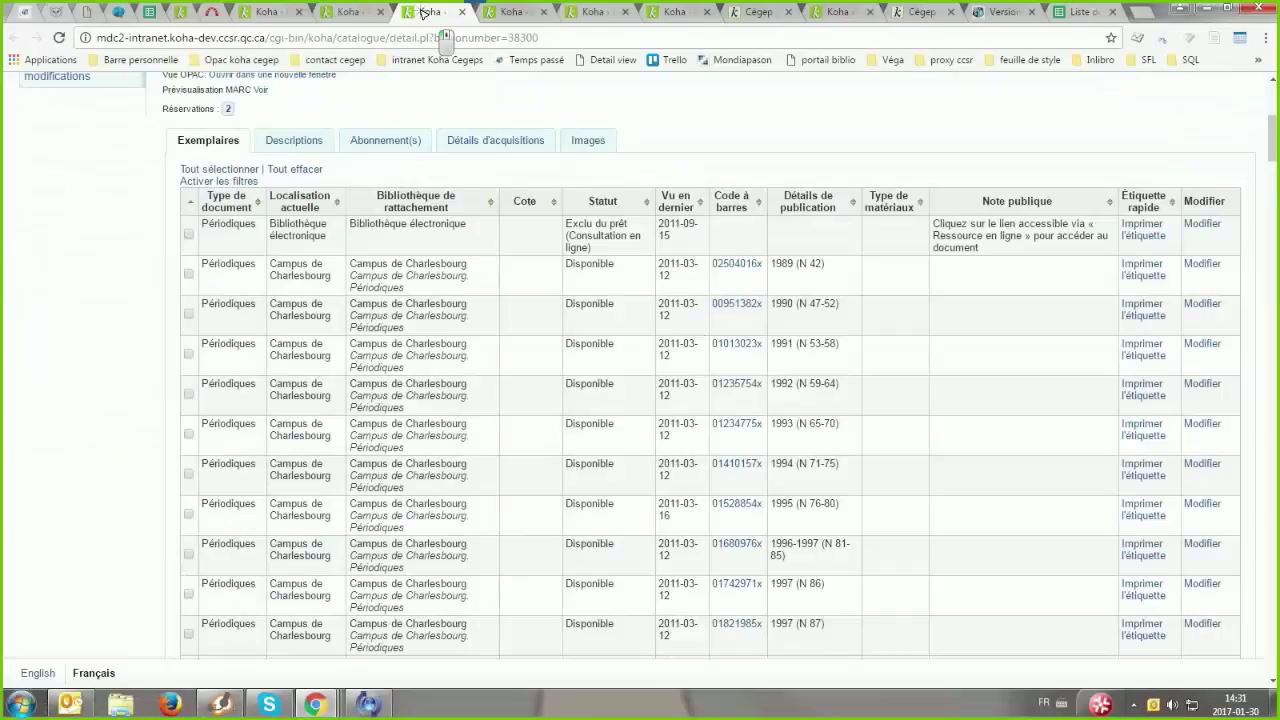
middle_click(557, 371)
left_click(535, 348)
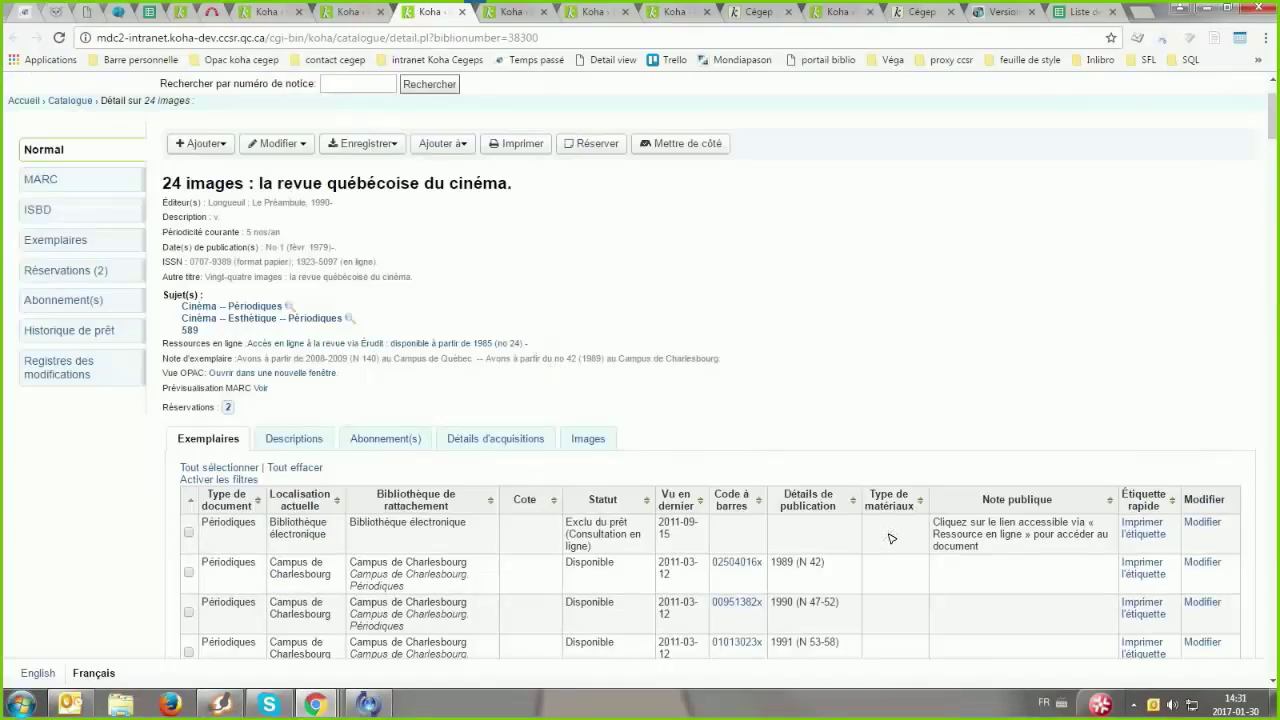
key("ctrl+f")
type("180")
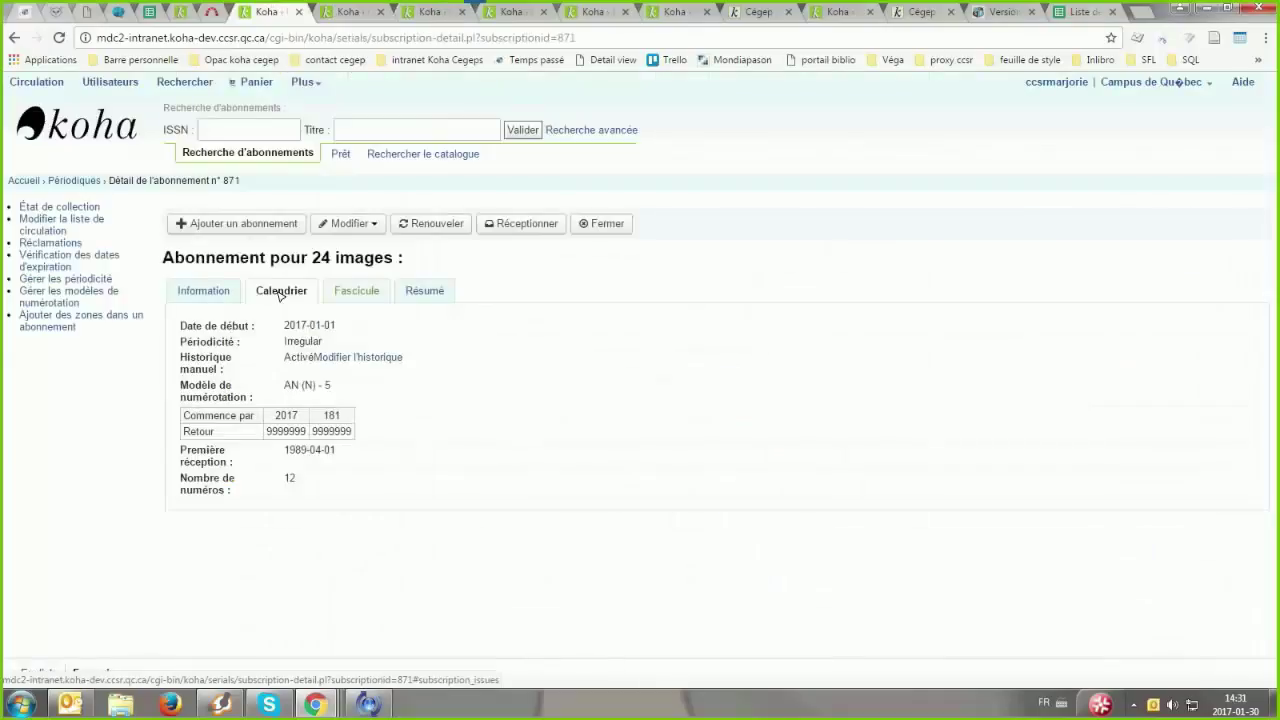
- Review the calendar and summary of the 24 images subscription and reopen its routing list for editing
key("Right")
key("Right")
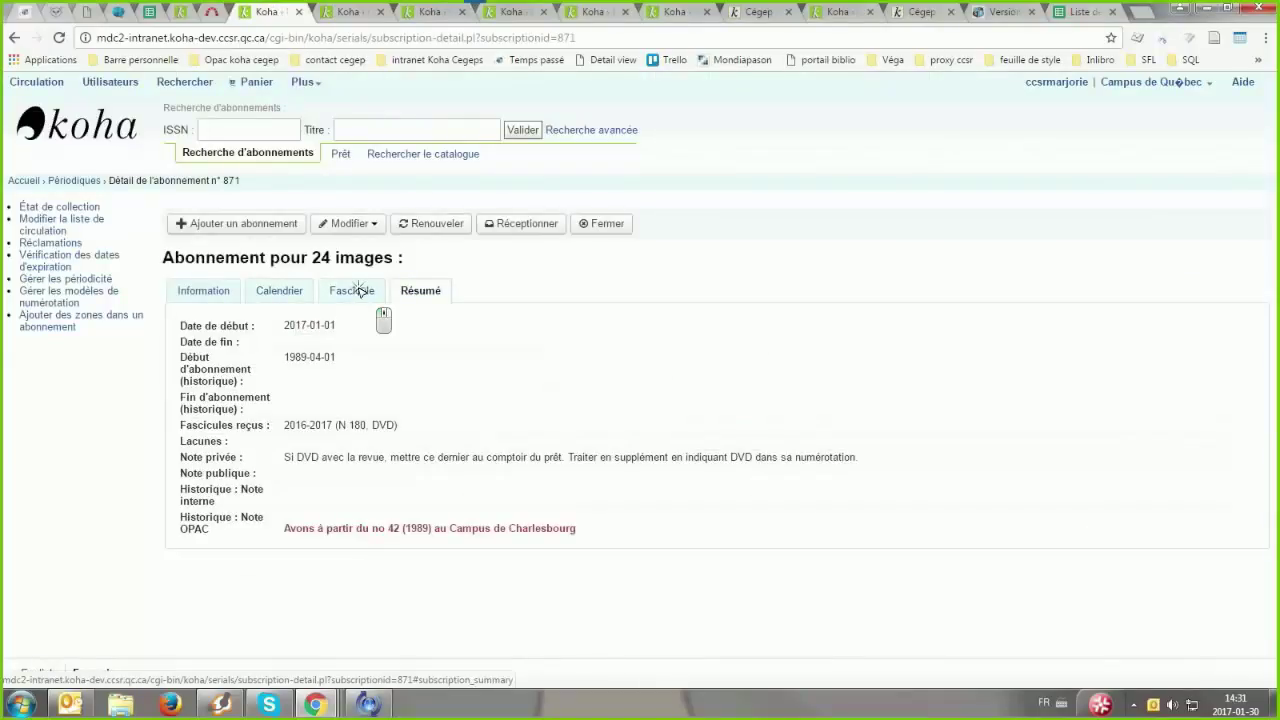
left_click(428, 290)
left_click(424, 131)
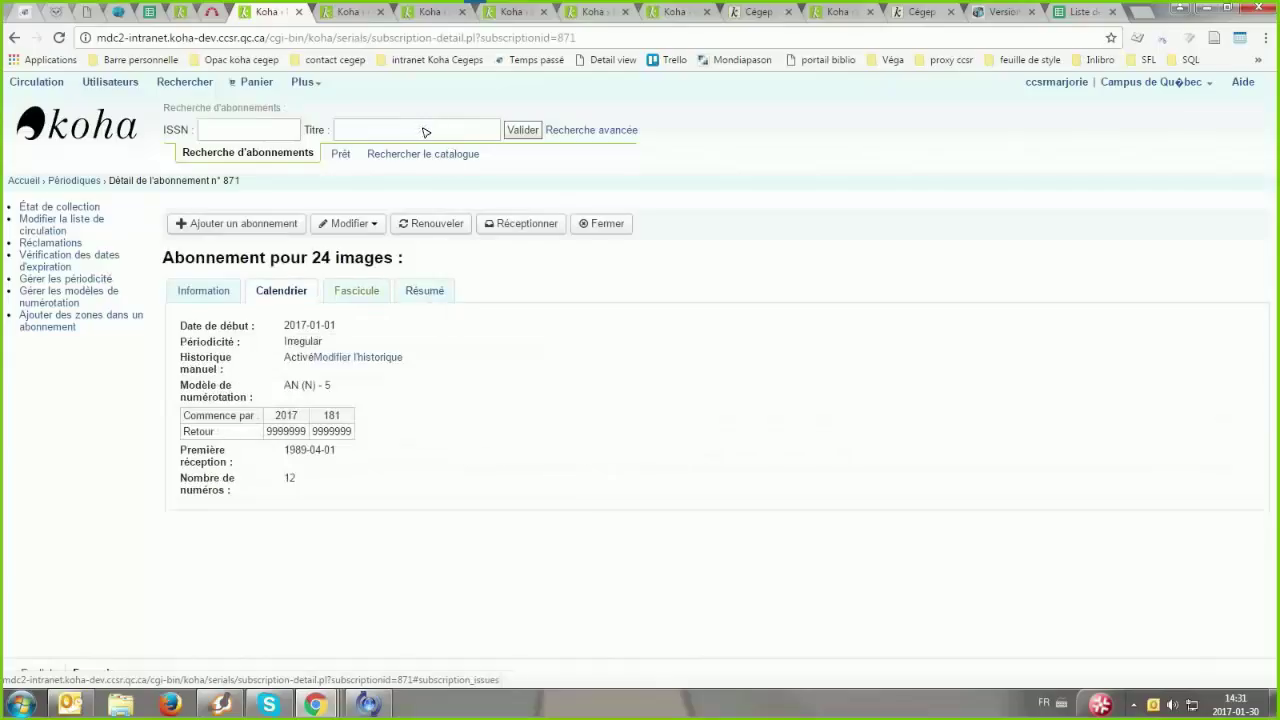
type("24 ima")
key("Return")
left_click(44, 220)
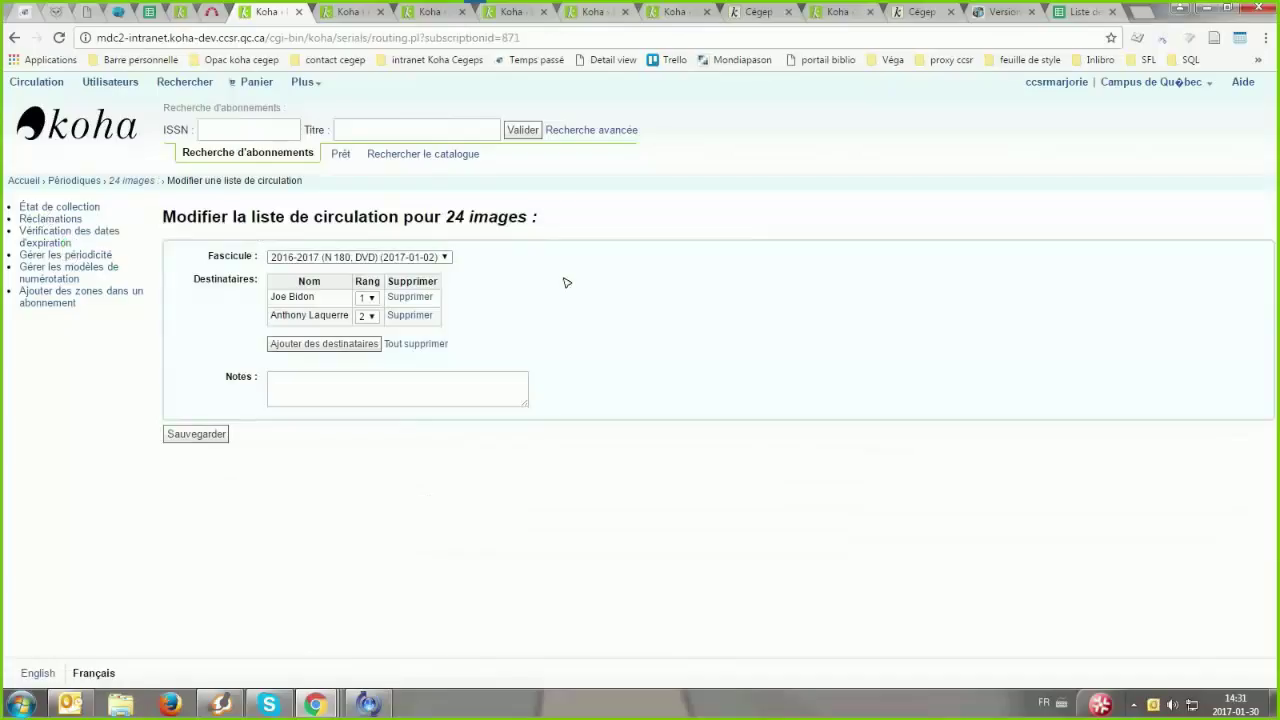
- Check the barcode of the N 180, DVD item in the catalogue record and return to the 24 images collection state
key("ctrl+Tab")
key("ctrl+Tab")
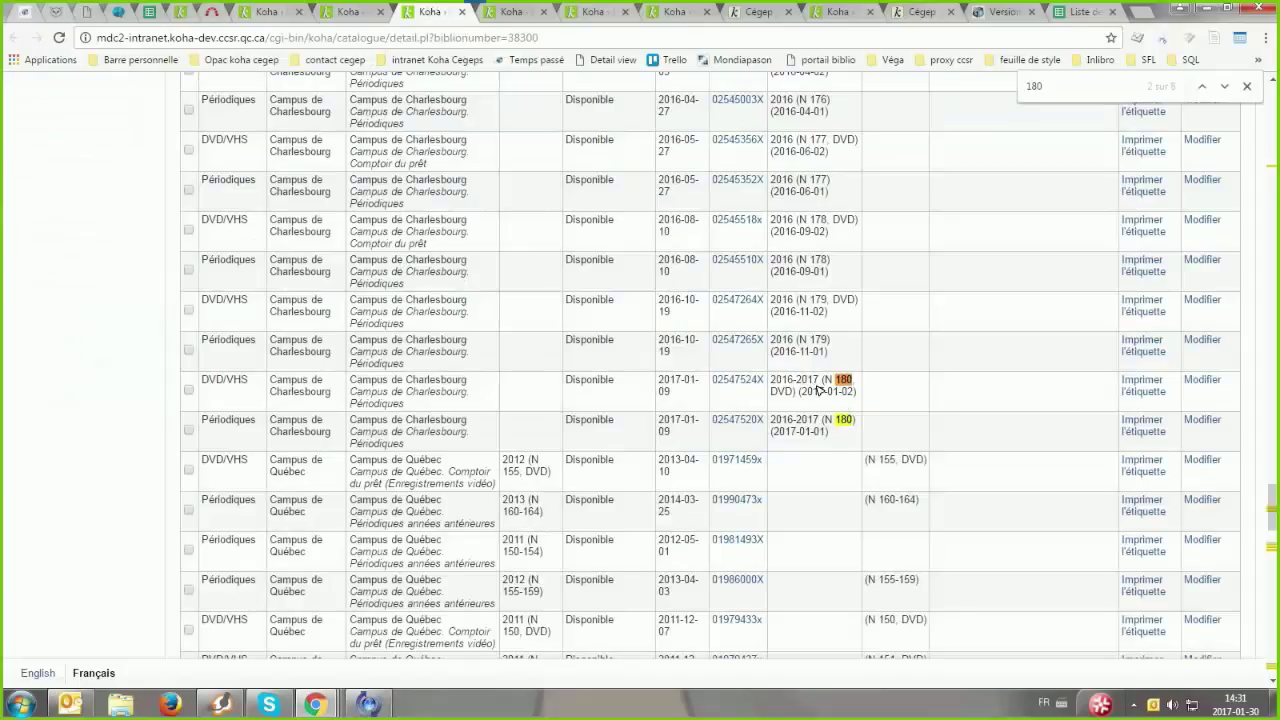
left_click_drag(736, 380, 768, 388)
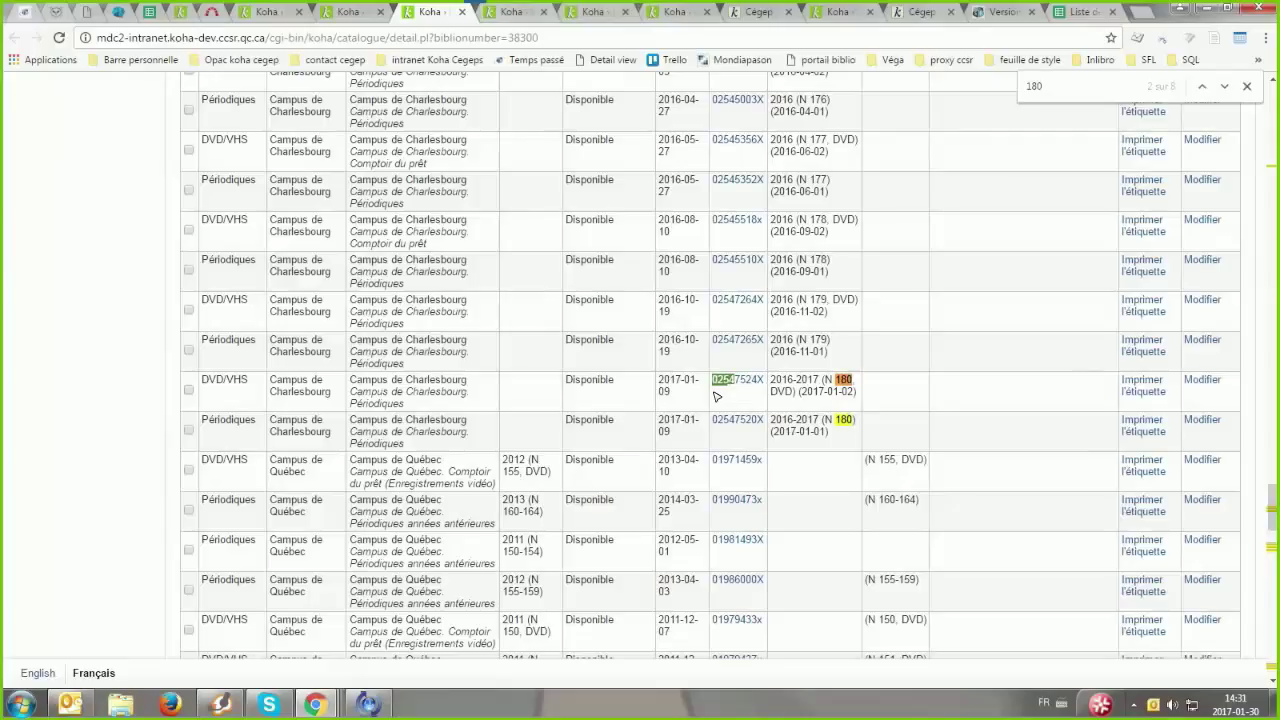
key("ctrl+Tab")
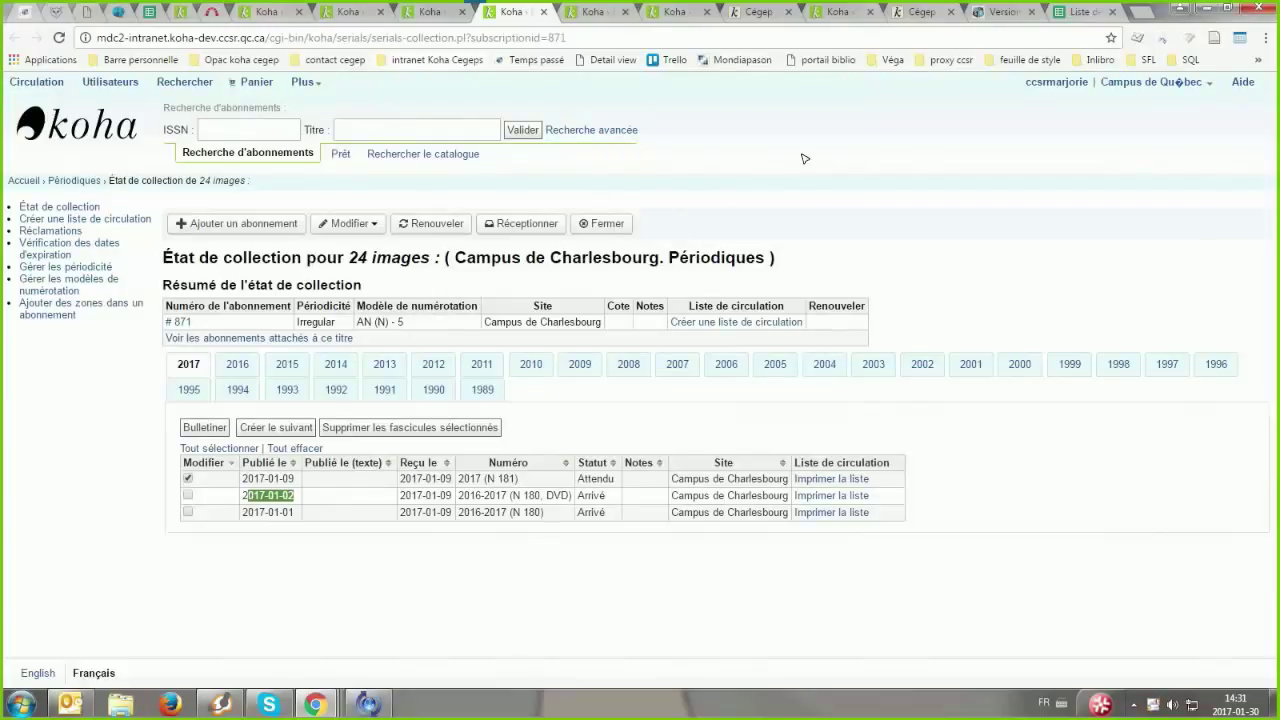
- Check in item 02547524X of 24 images and confirm setting it aside and transferring it to Bibliothèque électronique
left_click(428, 14)
key("ctrl+shift+Tab")
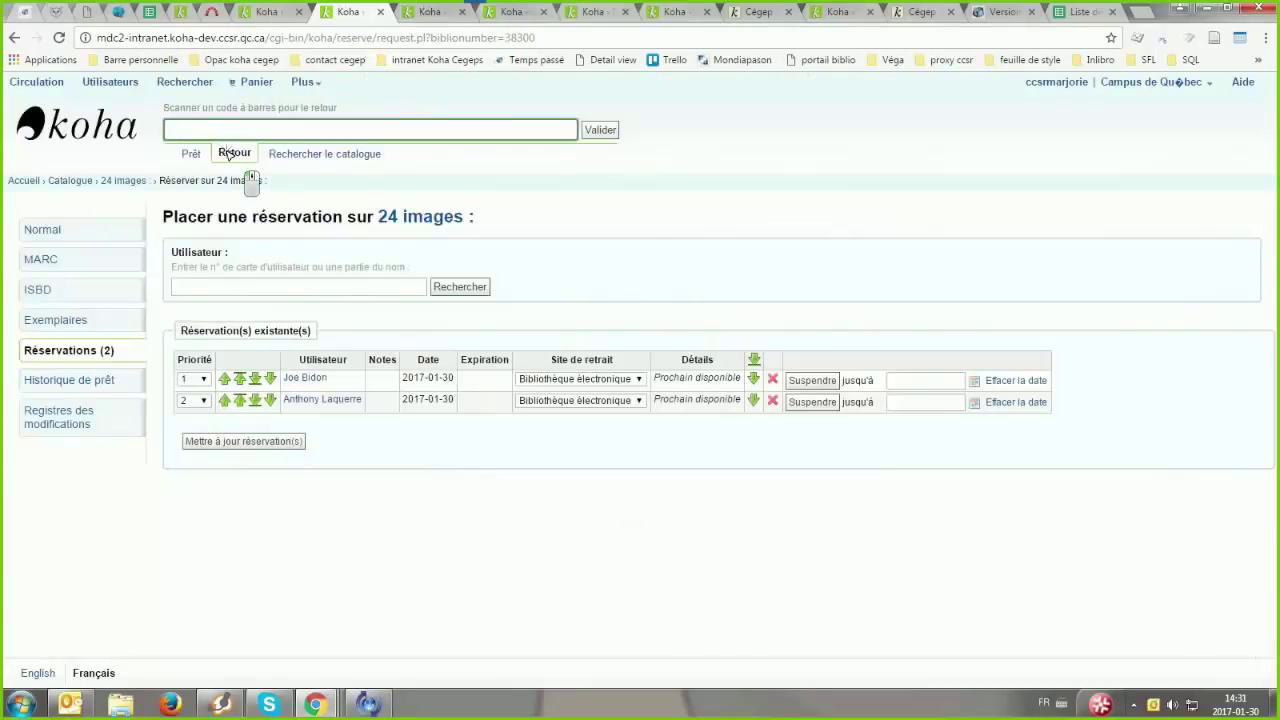
key("ctrl+Tab")
scroll(236, 143, "up", 7)
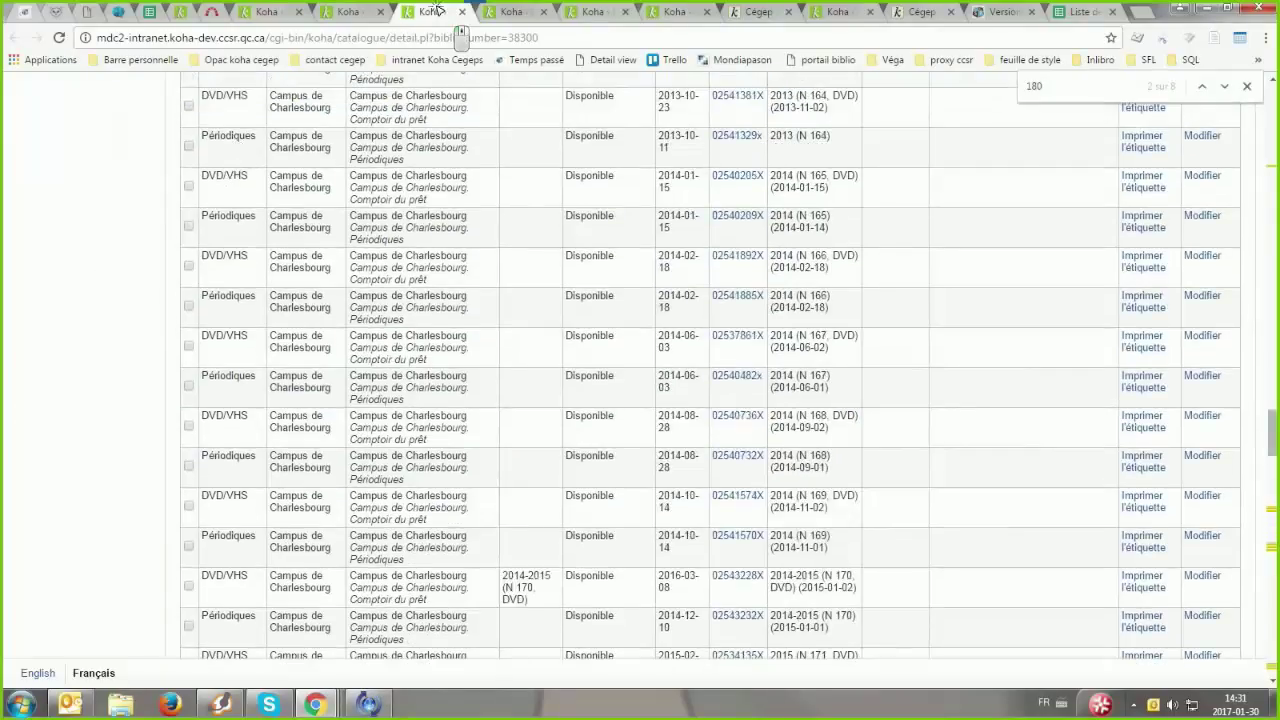
scroll(380, 251, "up", 20)
key("ctrl+Tab")
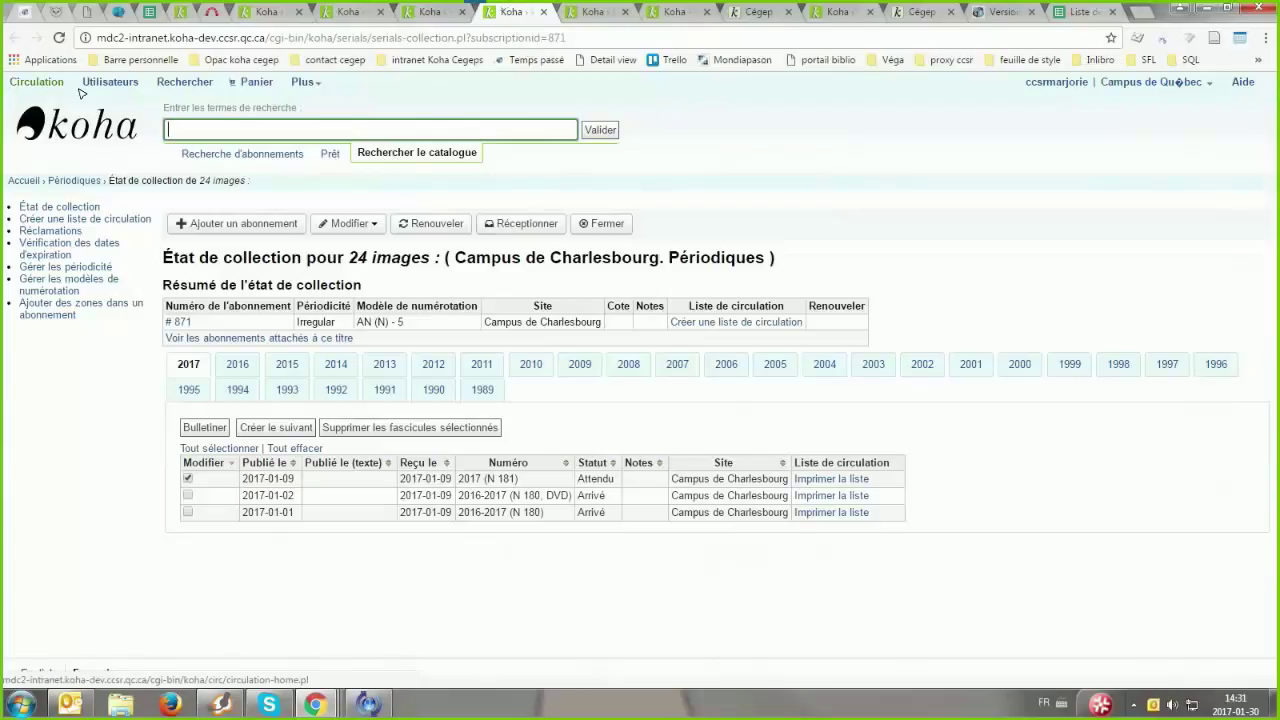
left_click(37, 87)
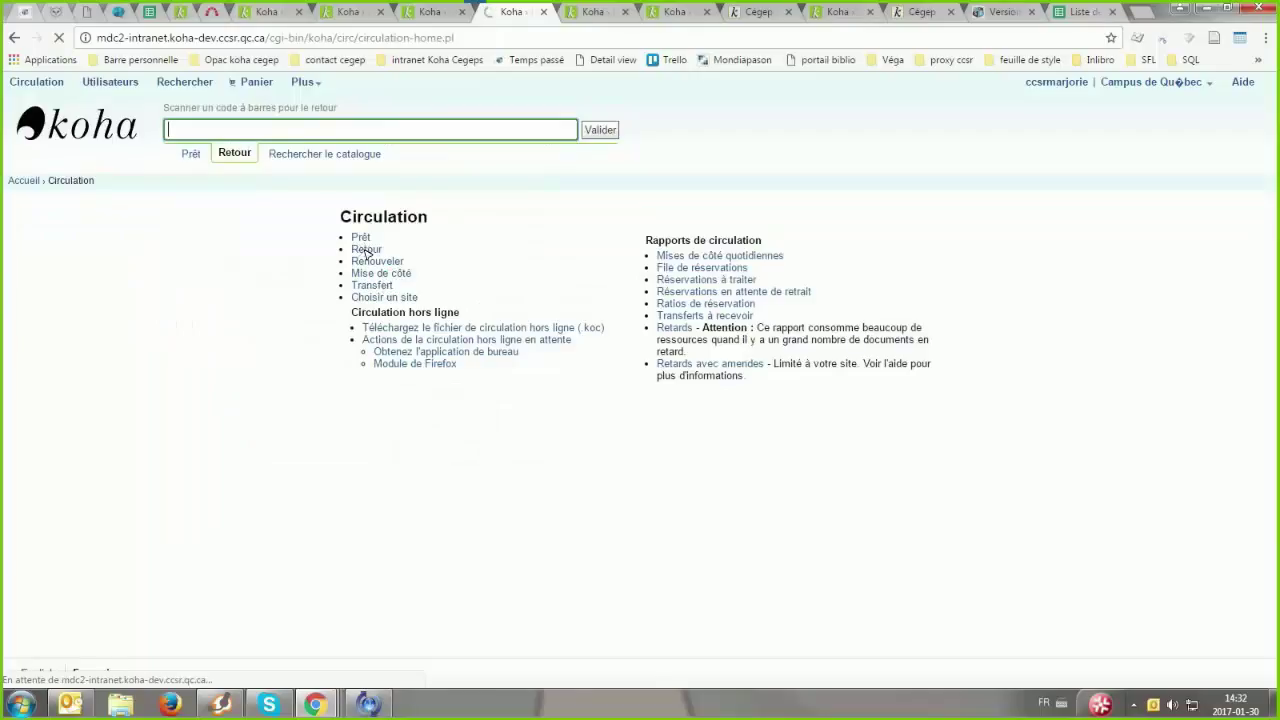
left_click(245, 131)
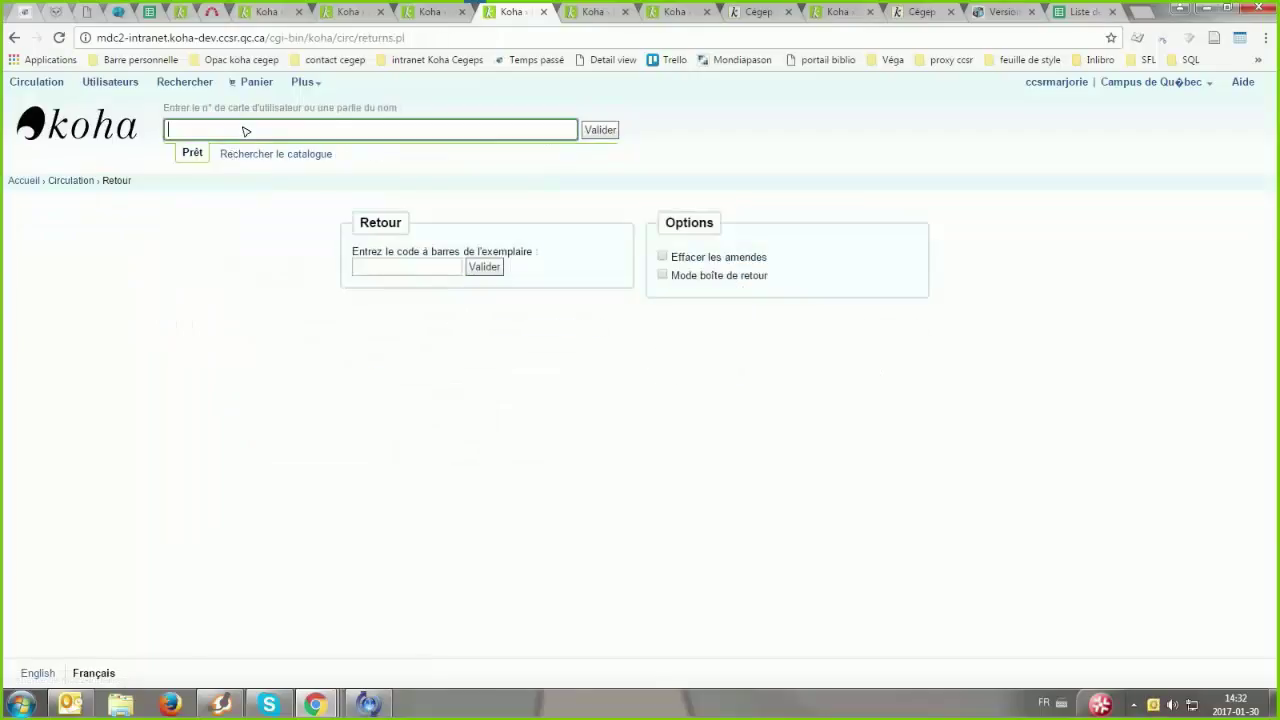
type("02547524X")
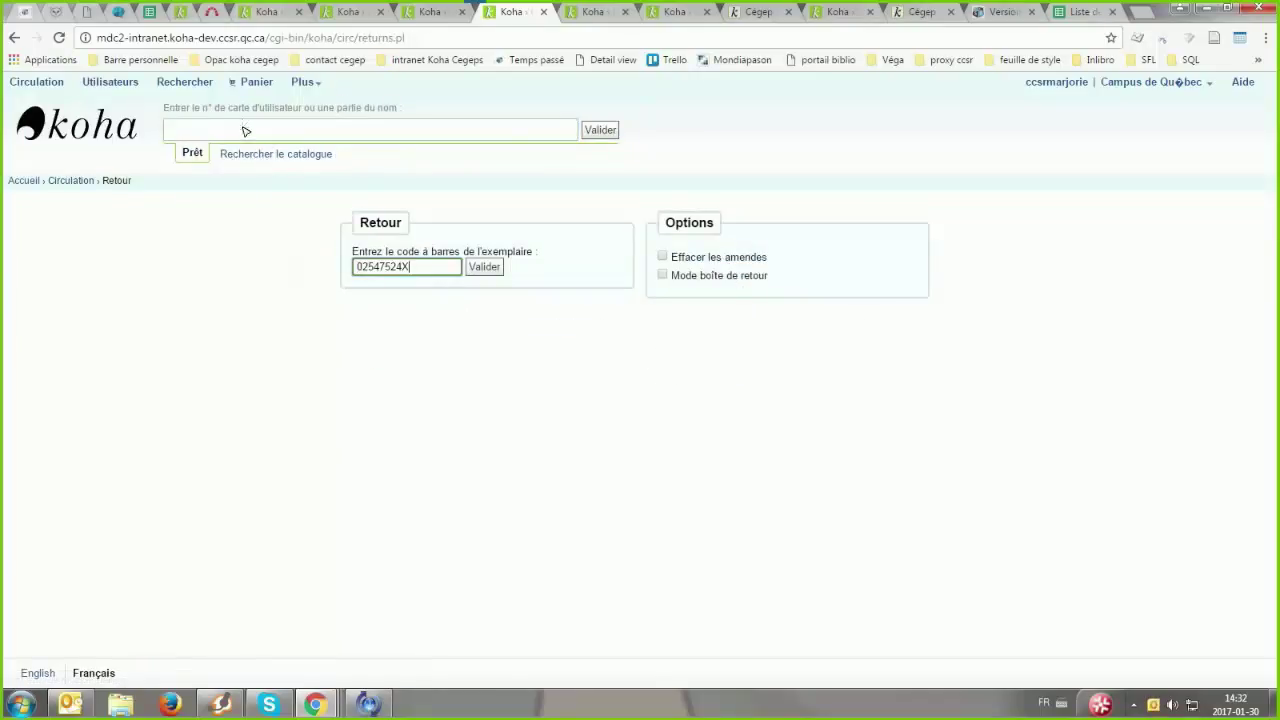
key("Return")
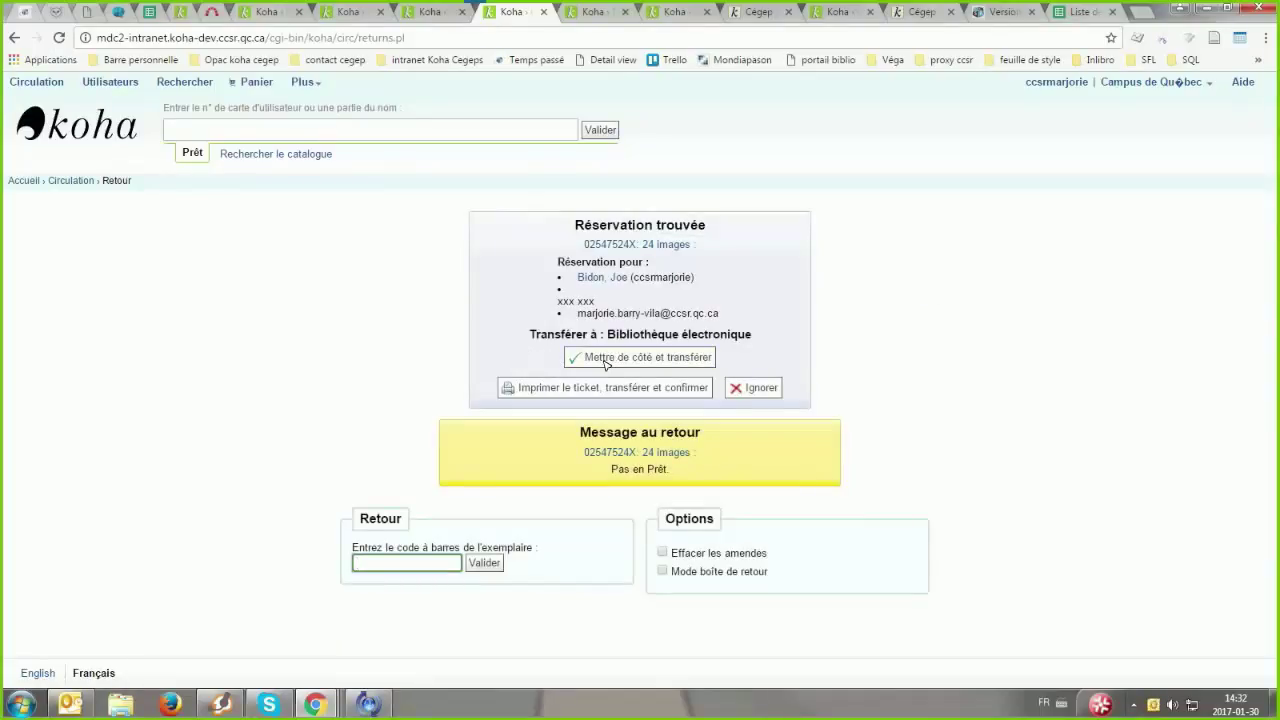
scroll(617, 335, "up", 1)
- Refresh the 24 images catalogue record and open its list of holds
key("ctrl+Page_Up")
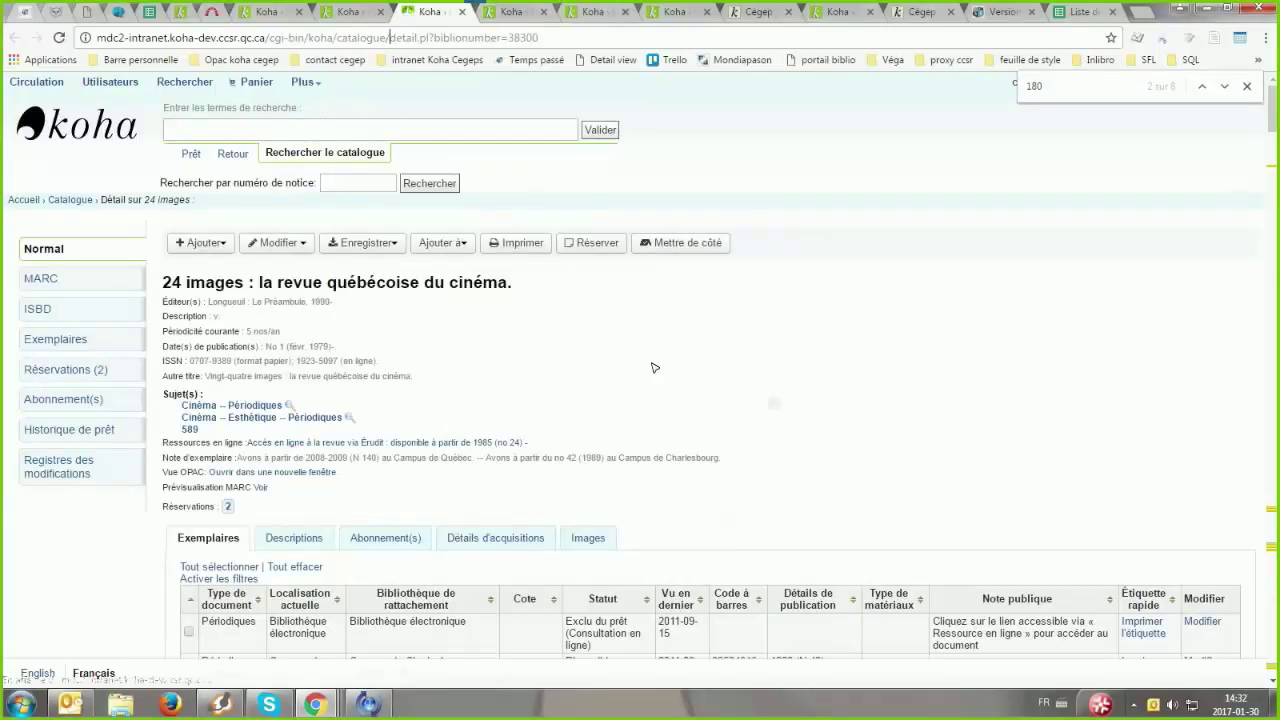
key("F5")
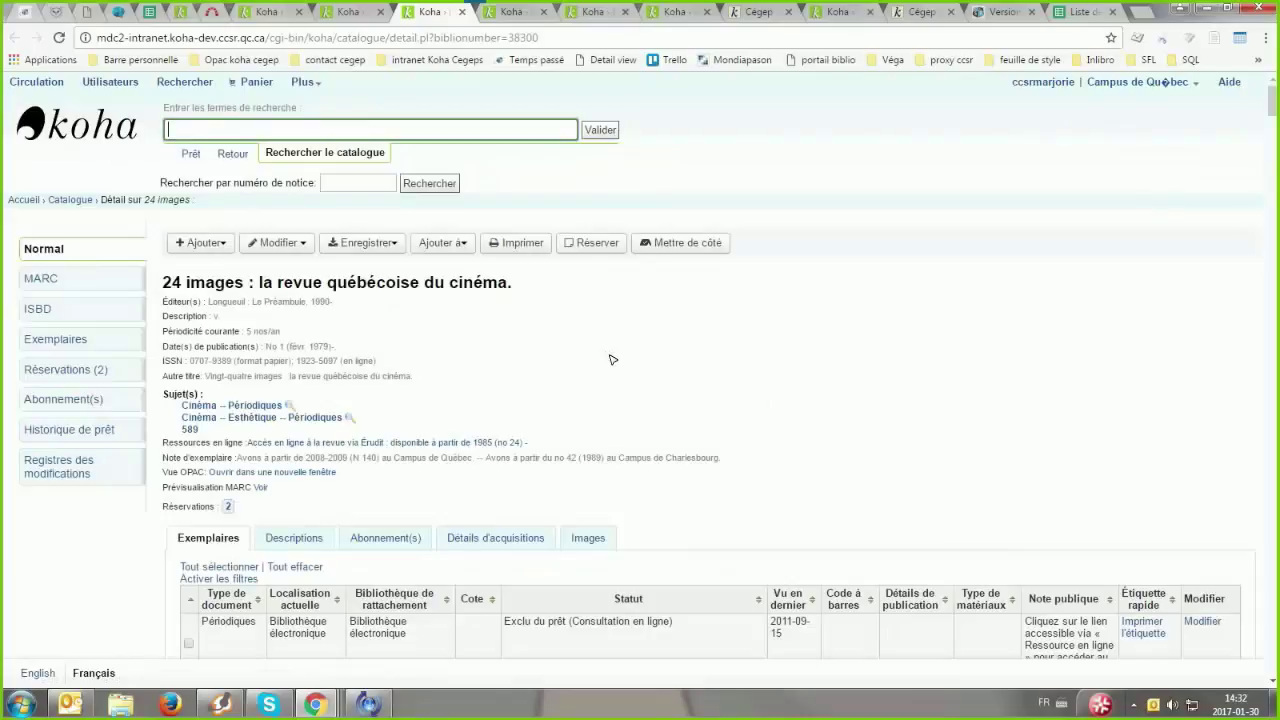
key("ctrl+Page_Down")
left_click(430, 12)
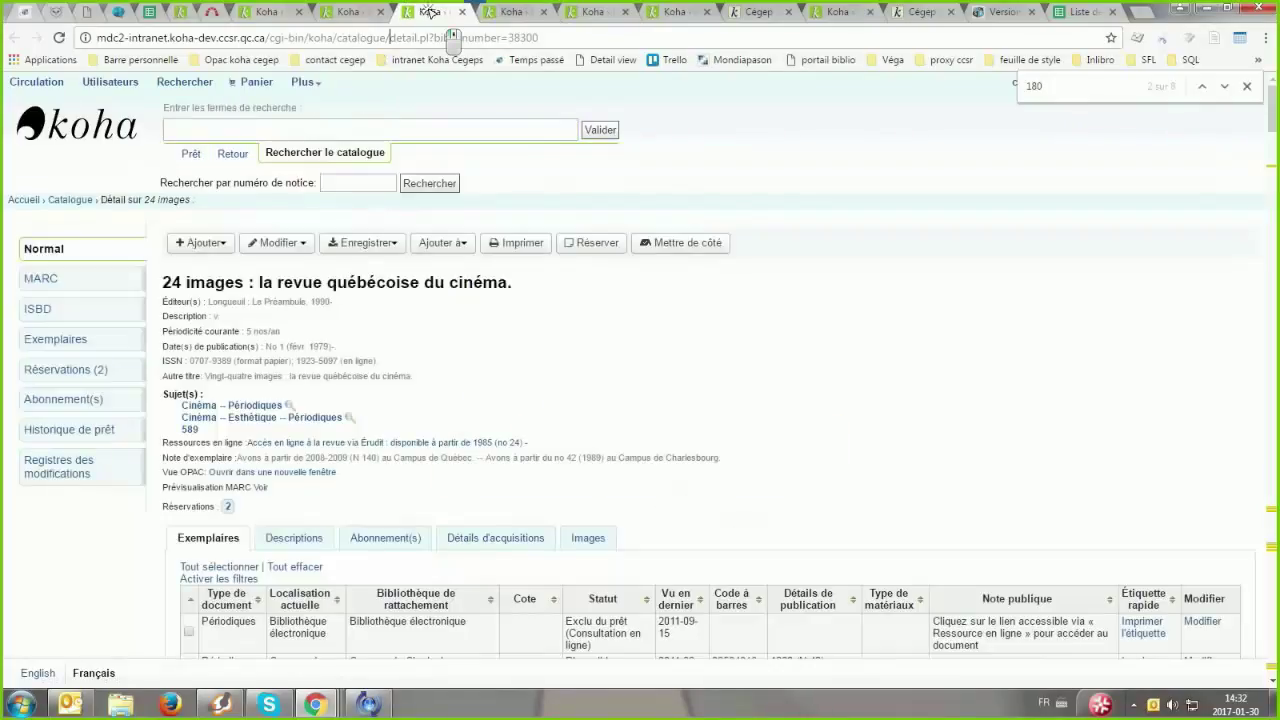
key("Return")
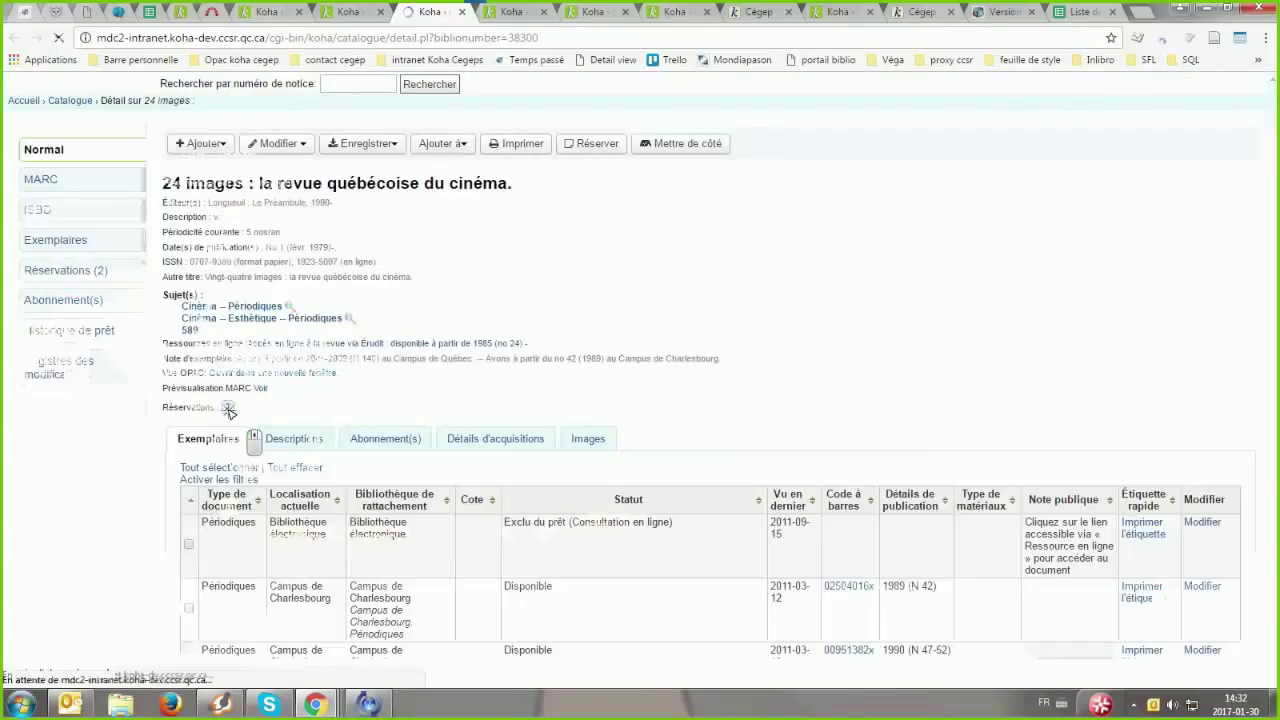
left_click(228, 407)
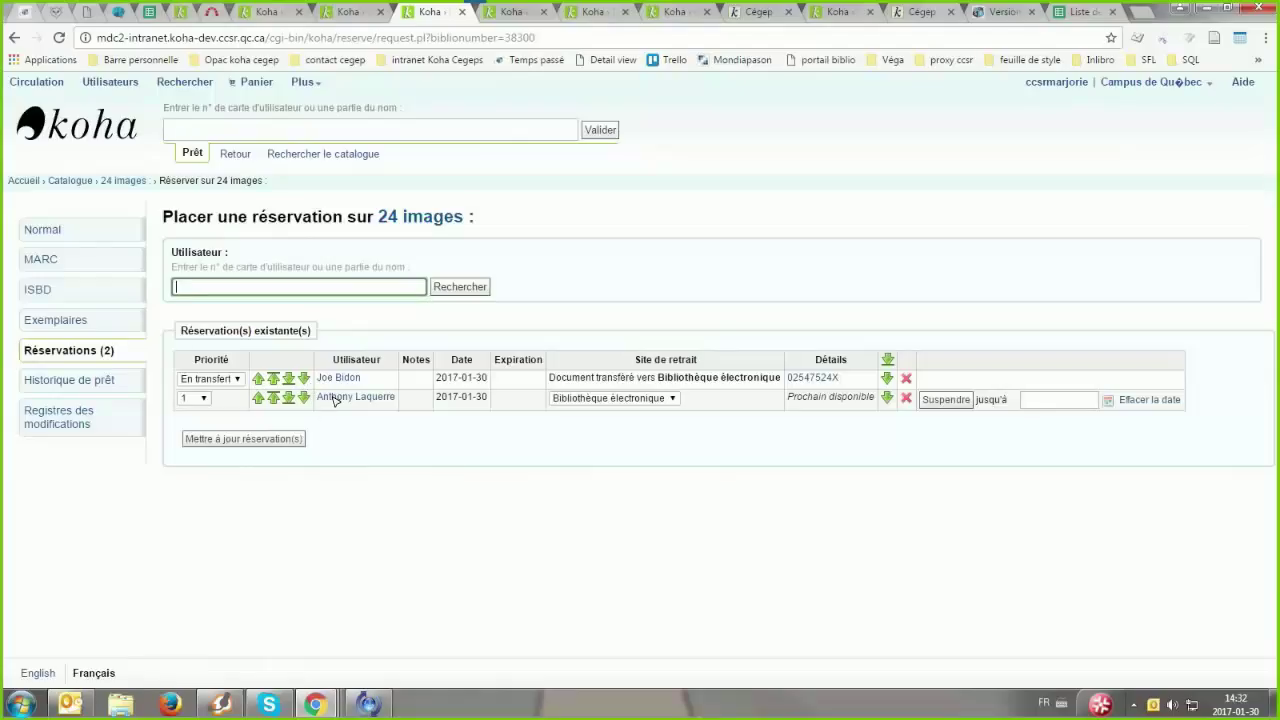
- Open the logged-in account's patron record separately and display its checkout page
left_click(1105, 82)
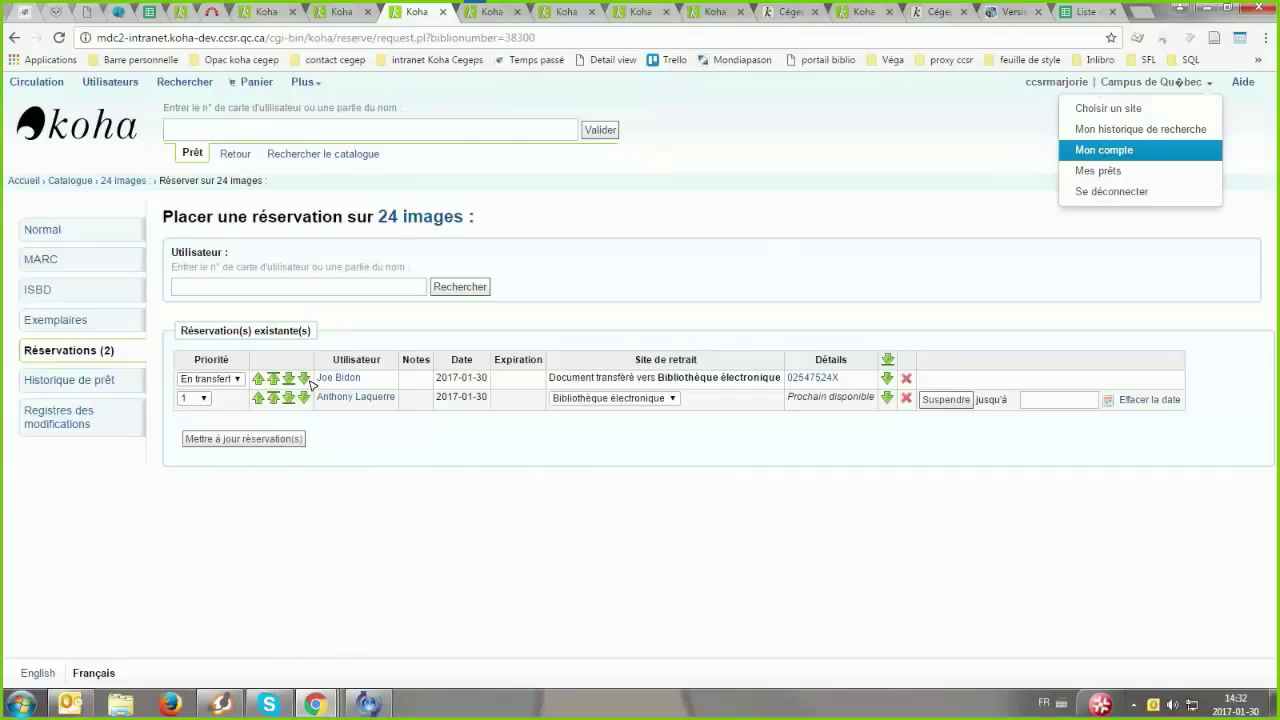
key("ctrl+Tab")
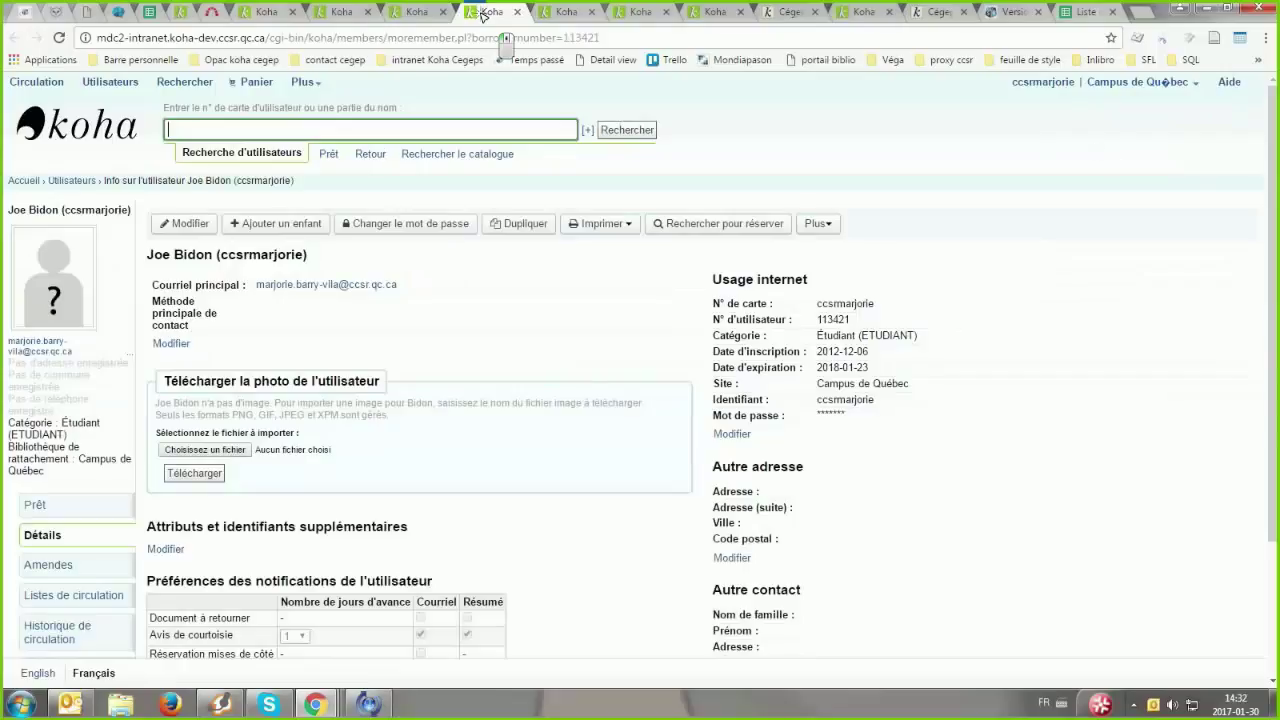
left_click(58, 503)
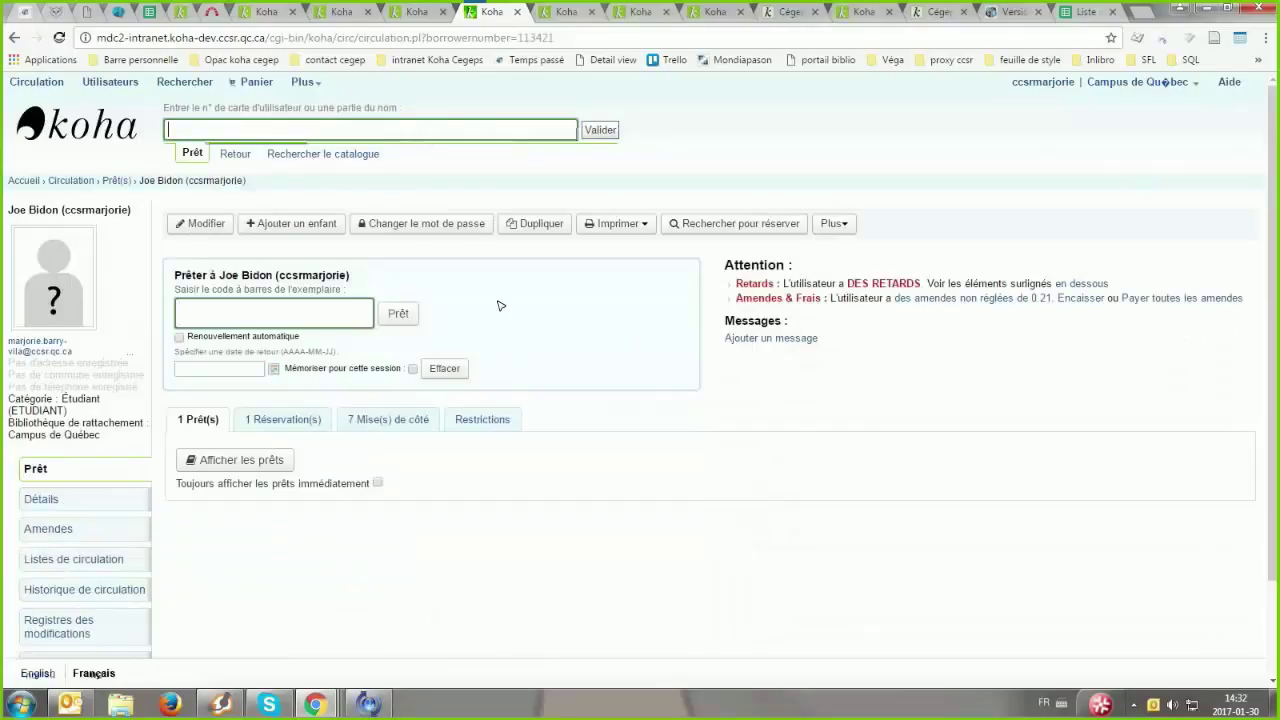
- Compare the 24 images holds lists from before and after the item's check-in
key("ctrl+Page_Up")
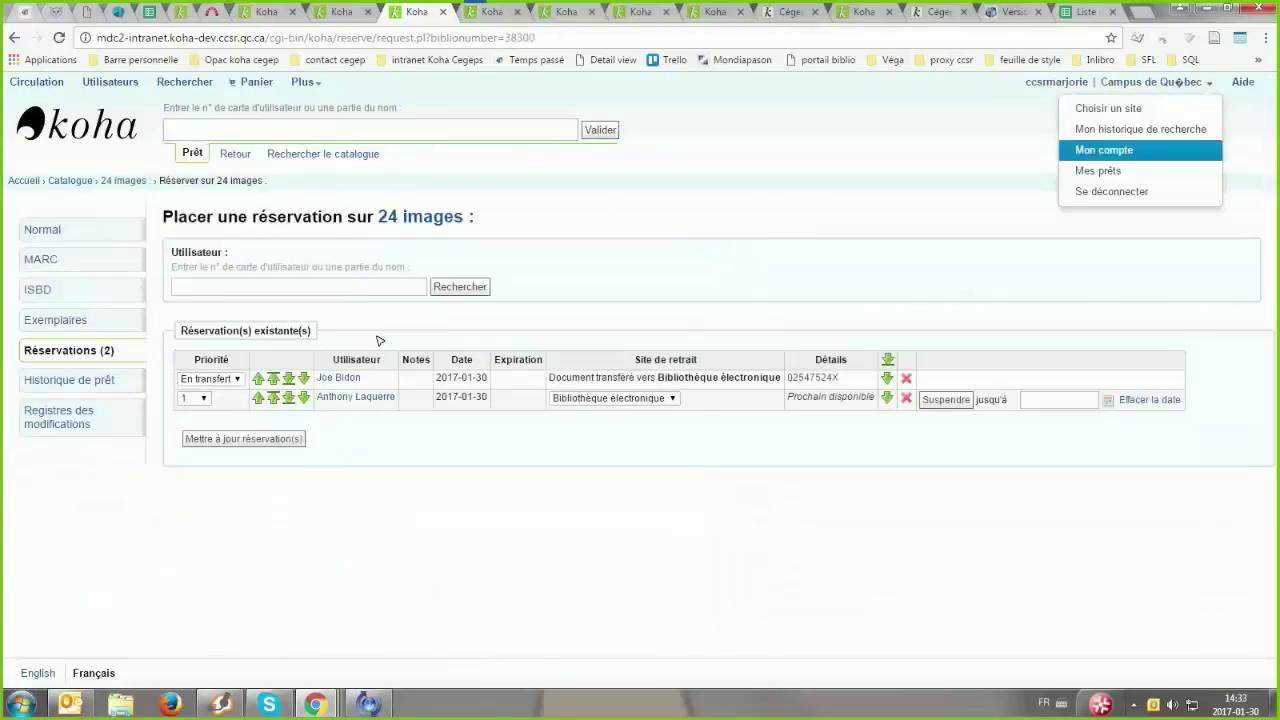
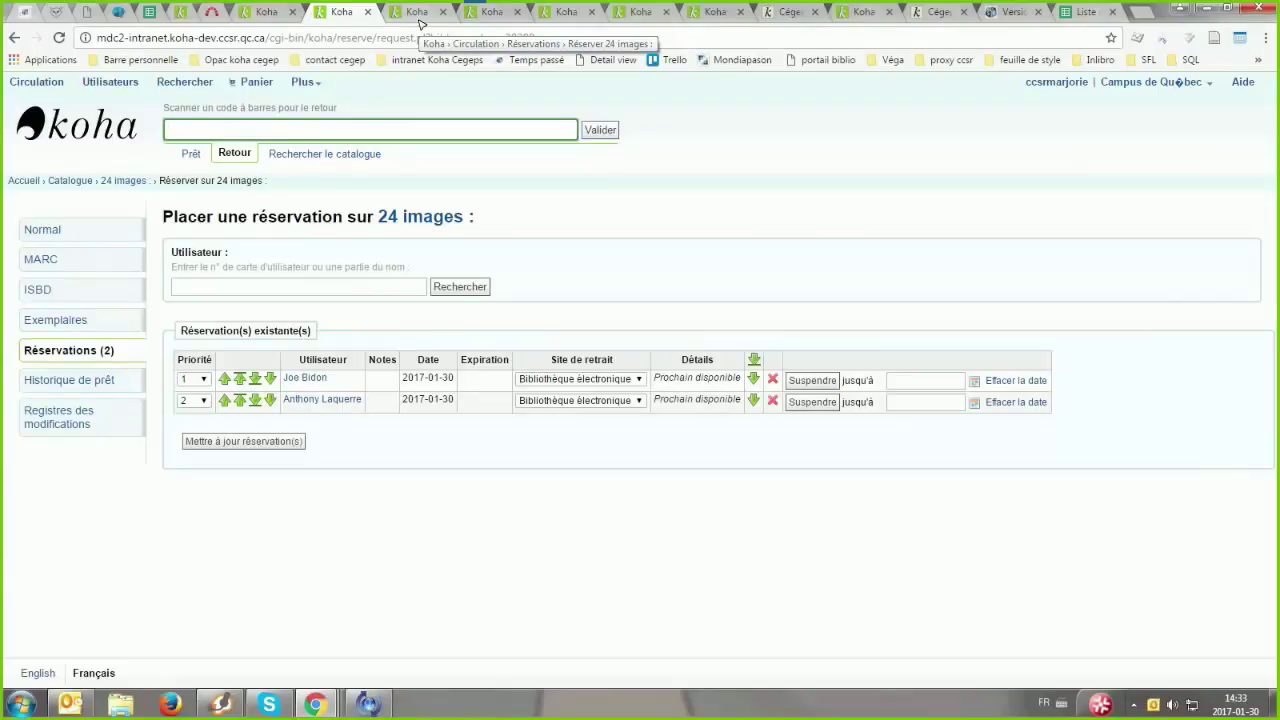
left_click(419, 20)
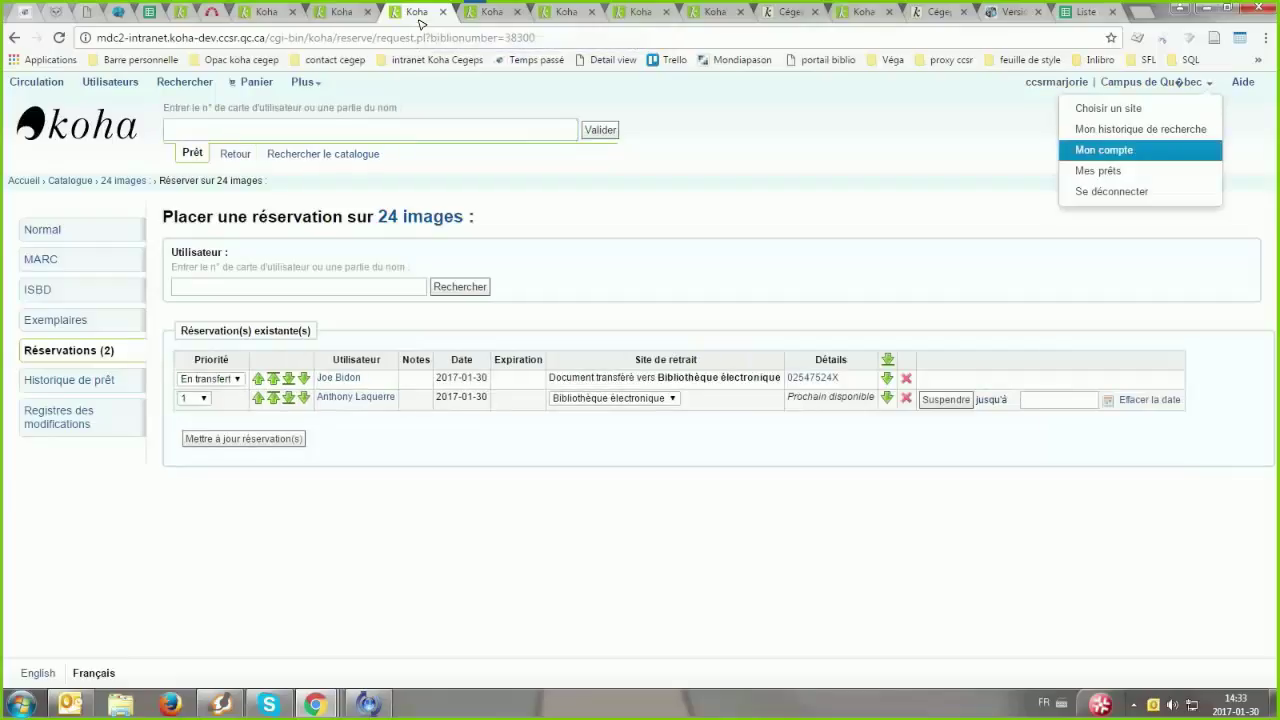
key("ctrl+shift+Tab")
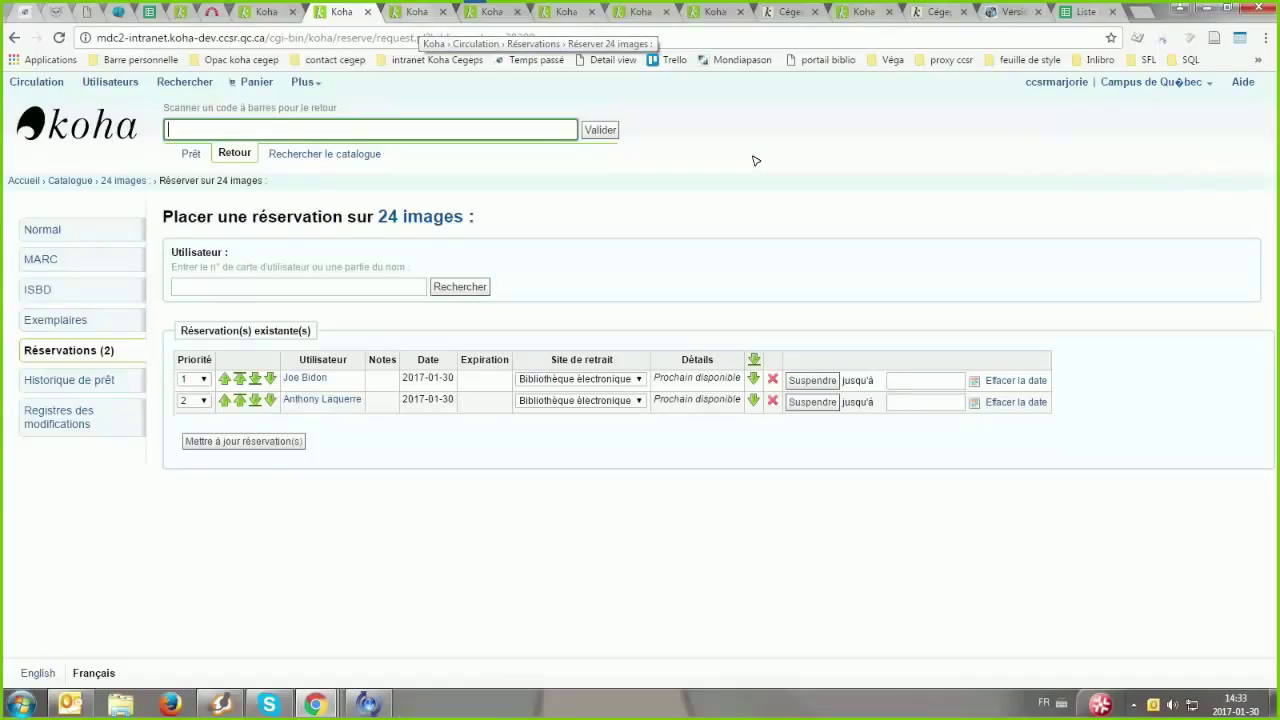
key("ctrl+Tab")
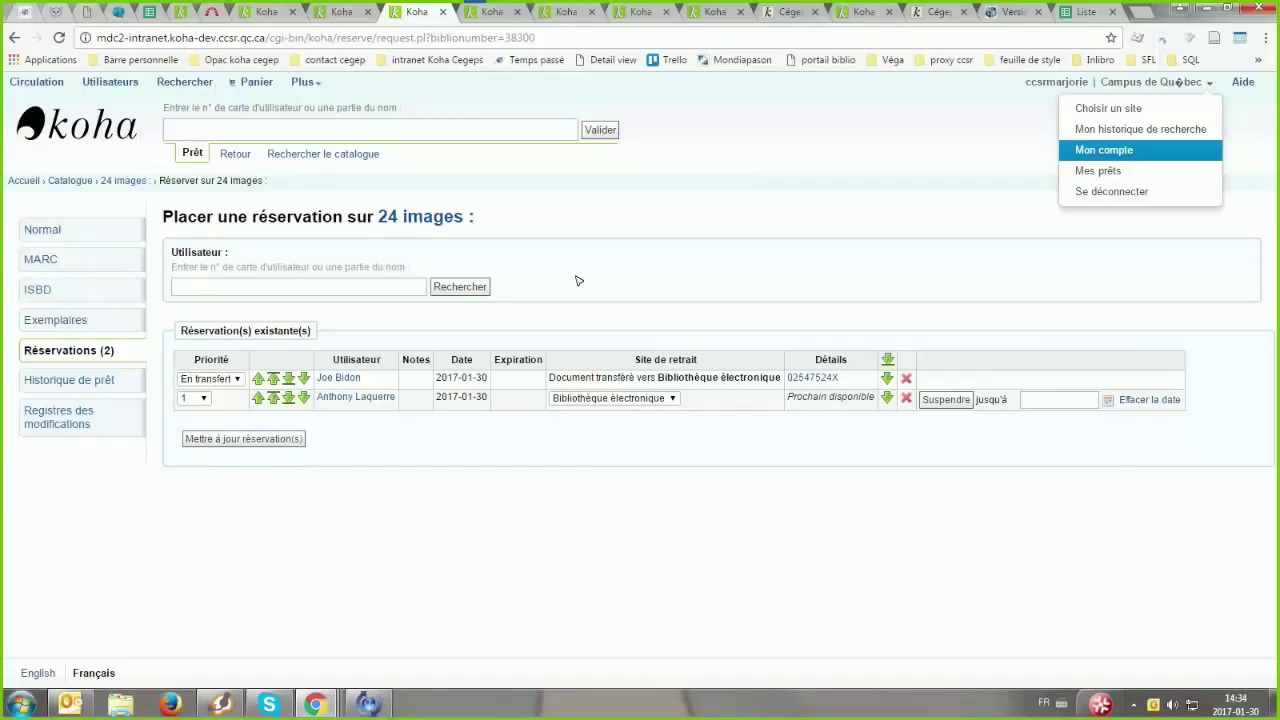
- Check out item 02547524X to the first hold recipient, approving the loan despite the overdue document, and show the patron's loans
key("ctrl+Tab")
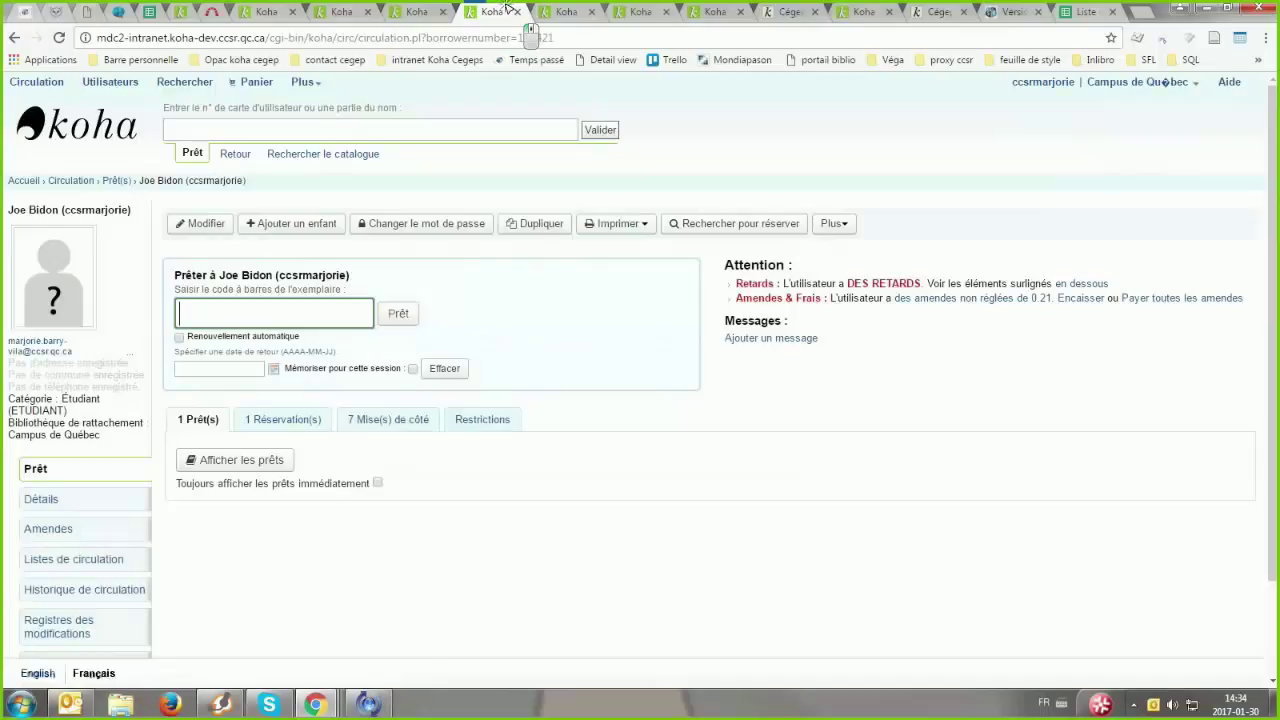
left_click(283, 419)
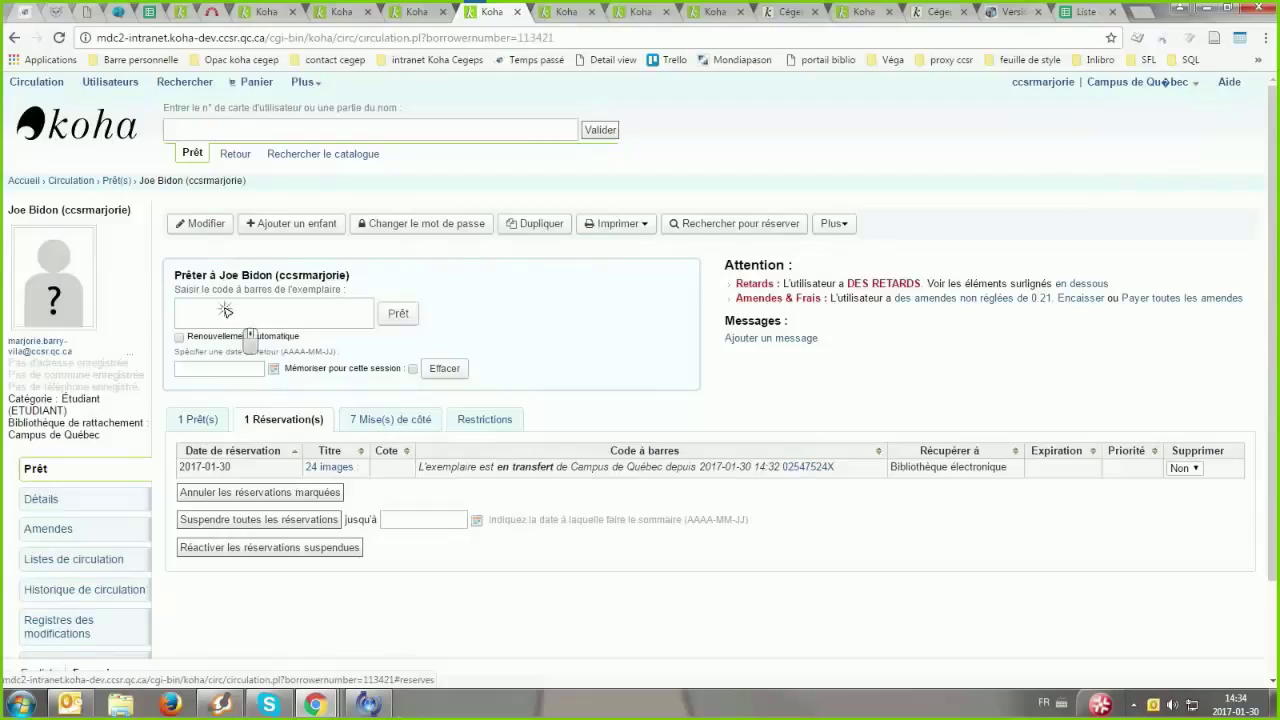
left_click(400, 314)
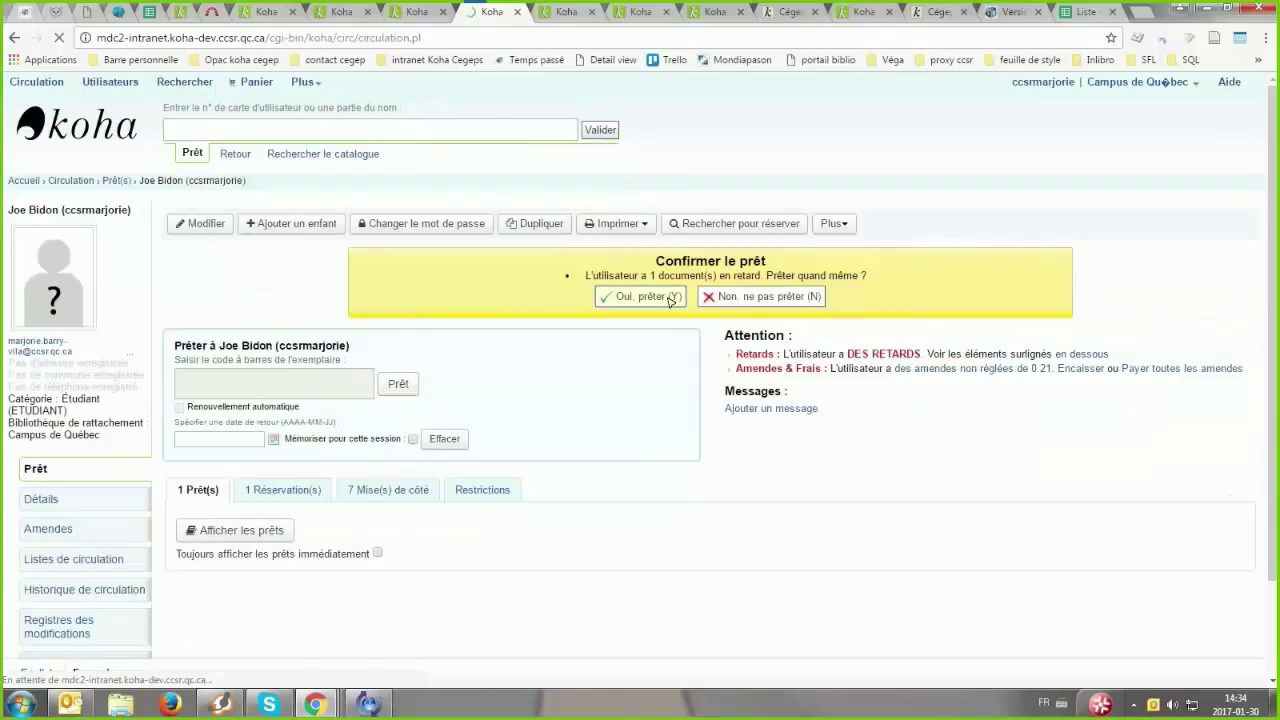
left_click(625, 297)
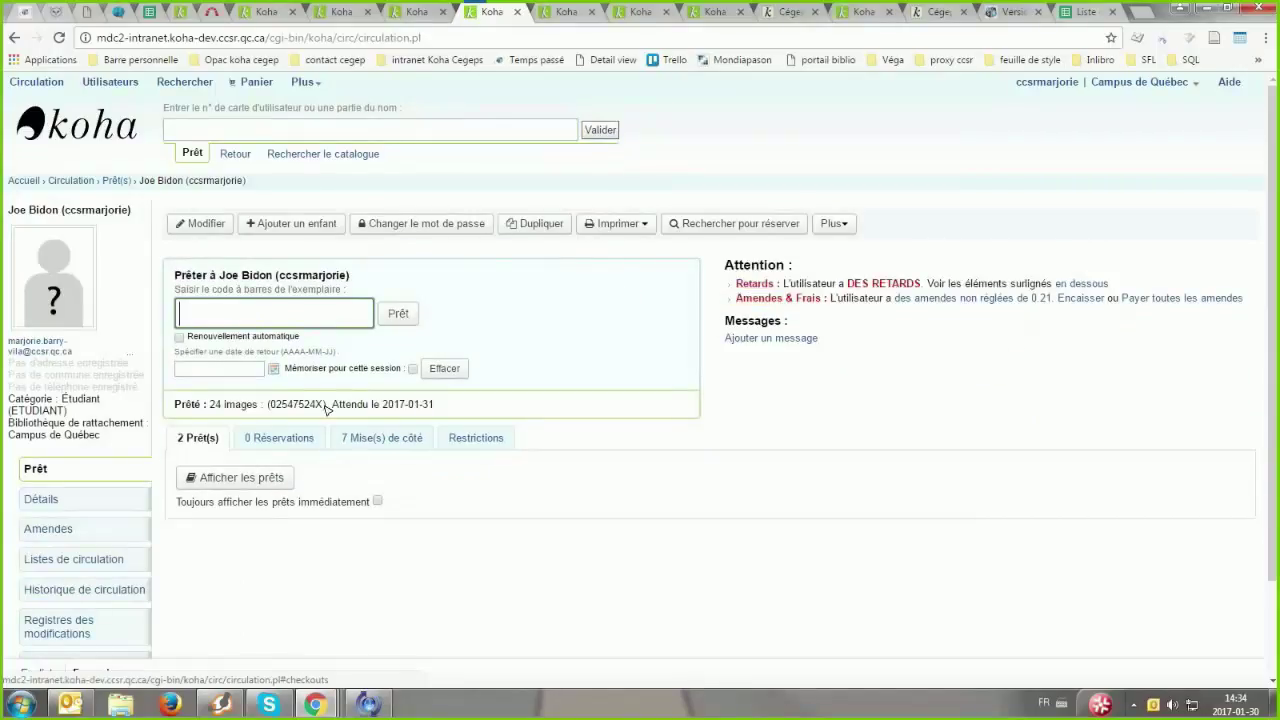
left_click(224, 479)
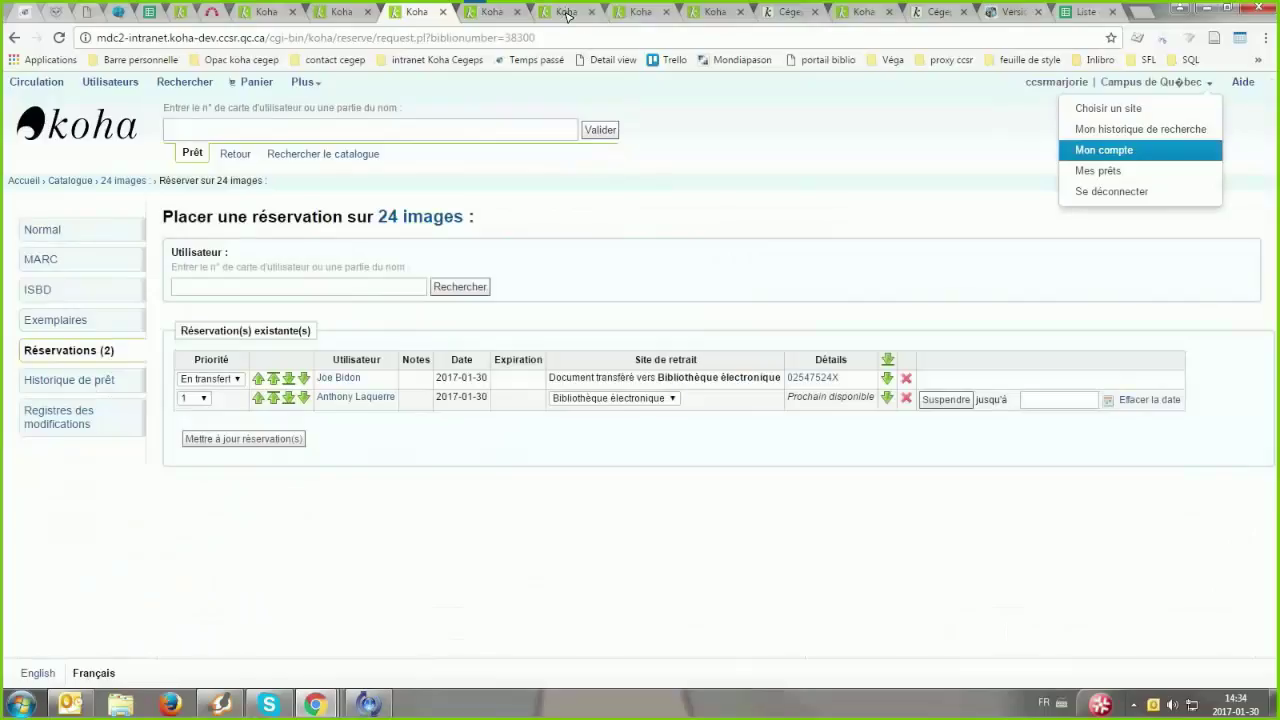
- Reload the 24 images holds page and compare it with the earlier holds list
left_click(590, 37)
key("Return")
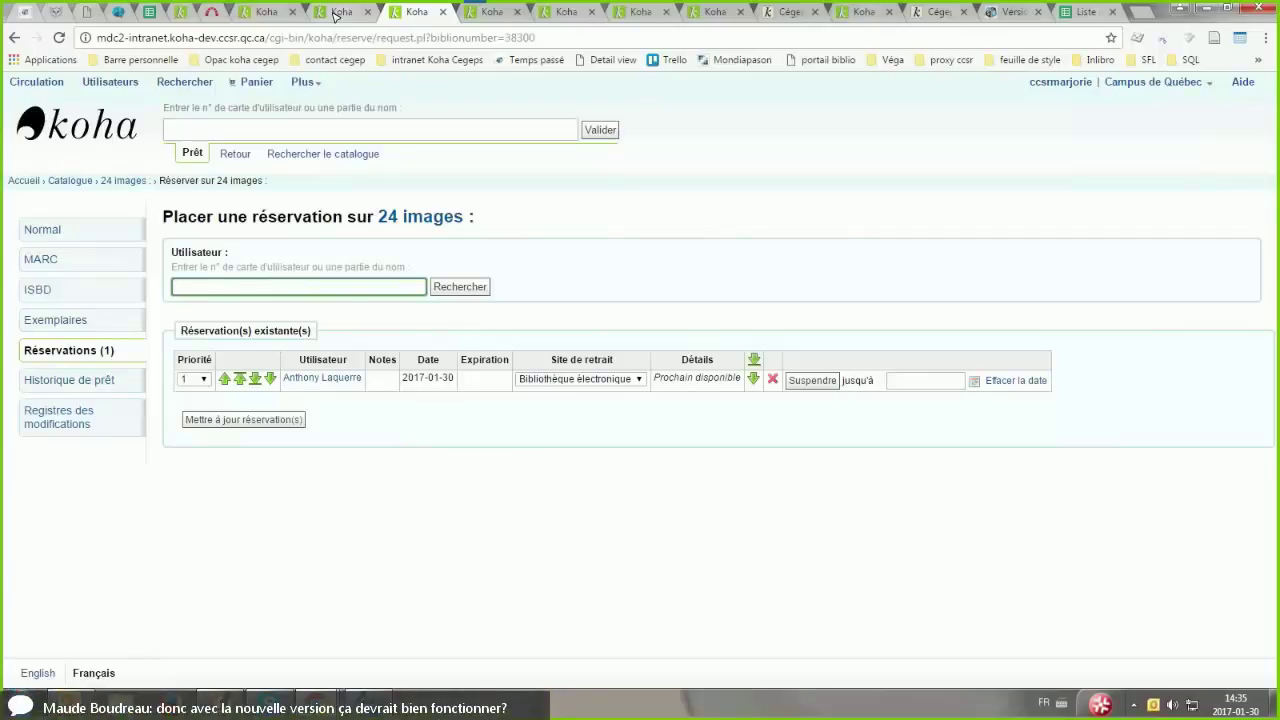
left_click(336, 14)
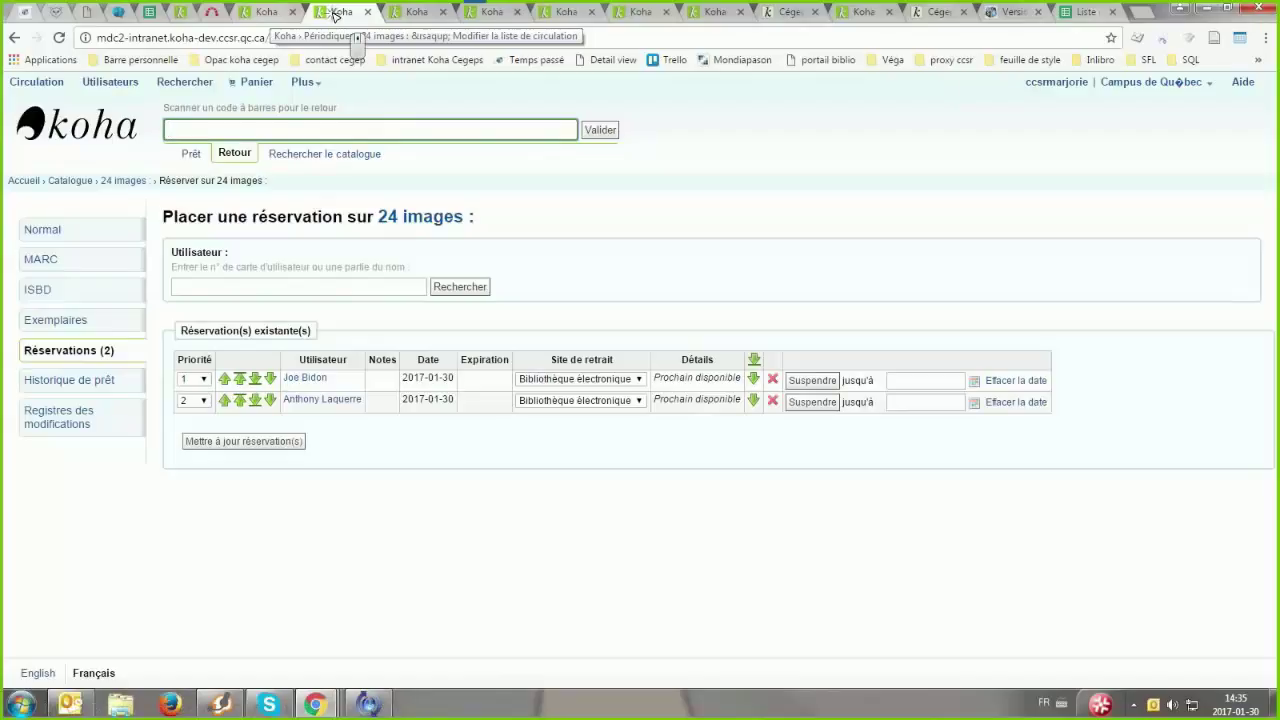
- Return to the 24 images routing list and review its first-ranked recipient
left_click(271, 14)
key("ctrl+Tab")
left_click(271, 14)
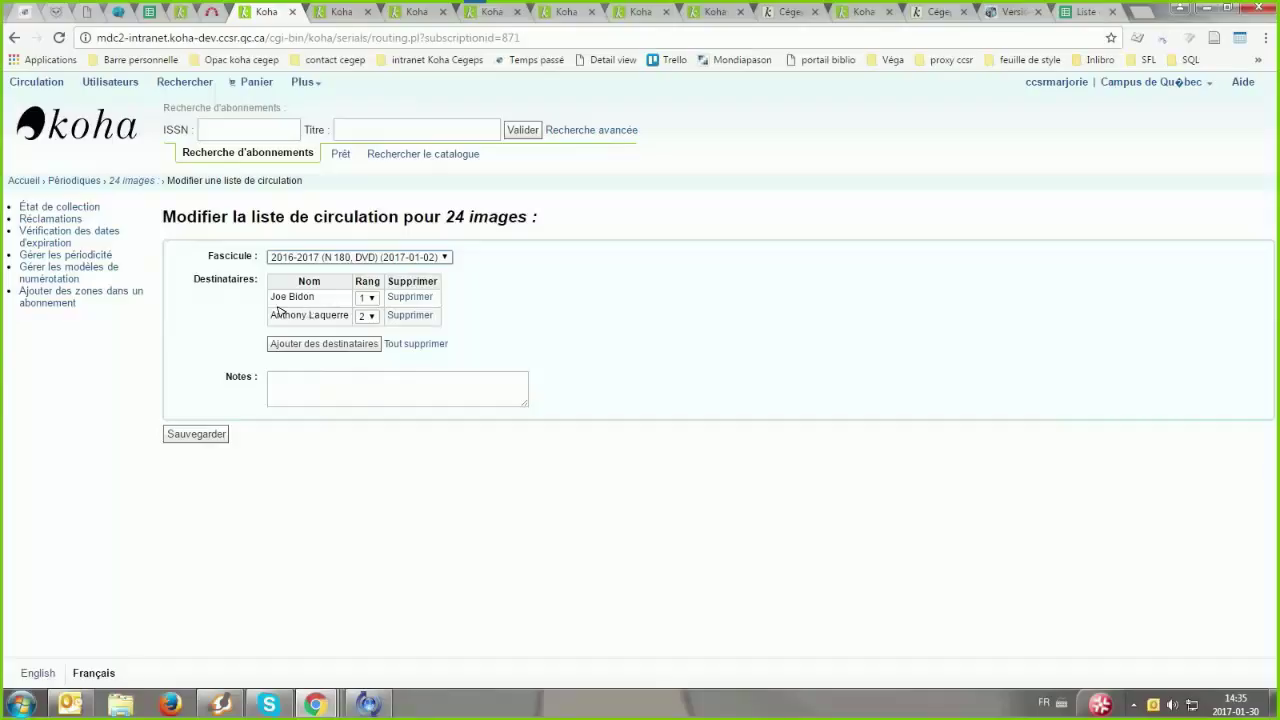
left_click_drag(278, 306, 318, 292)
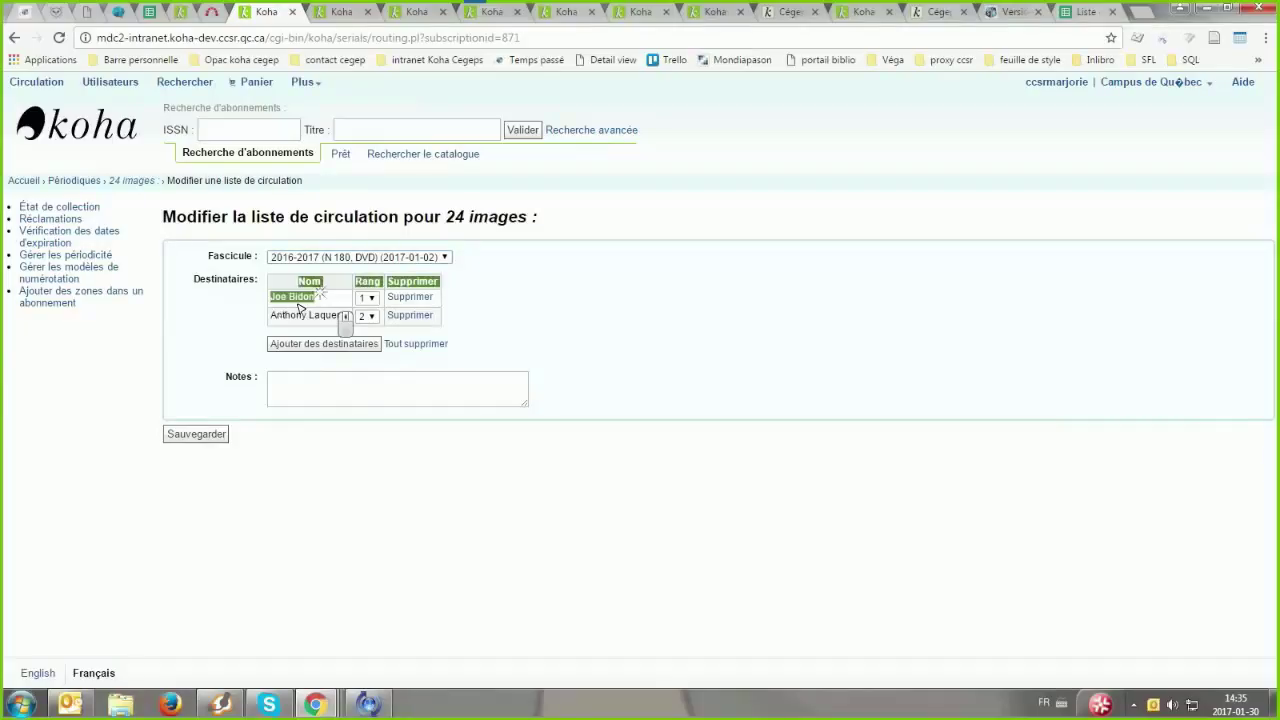
left_click(277, 294)
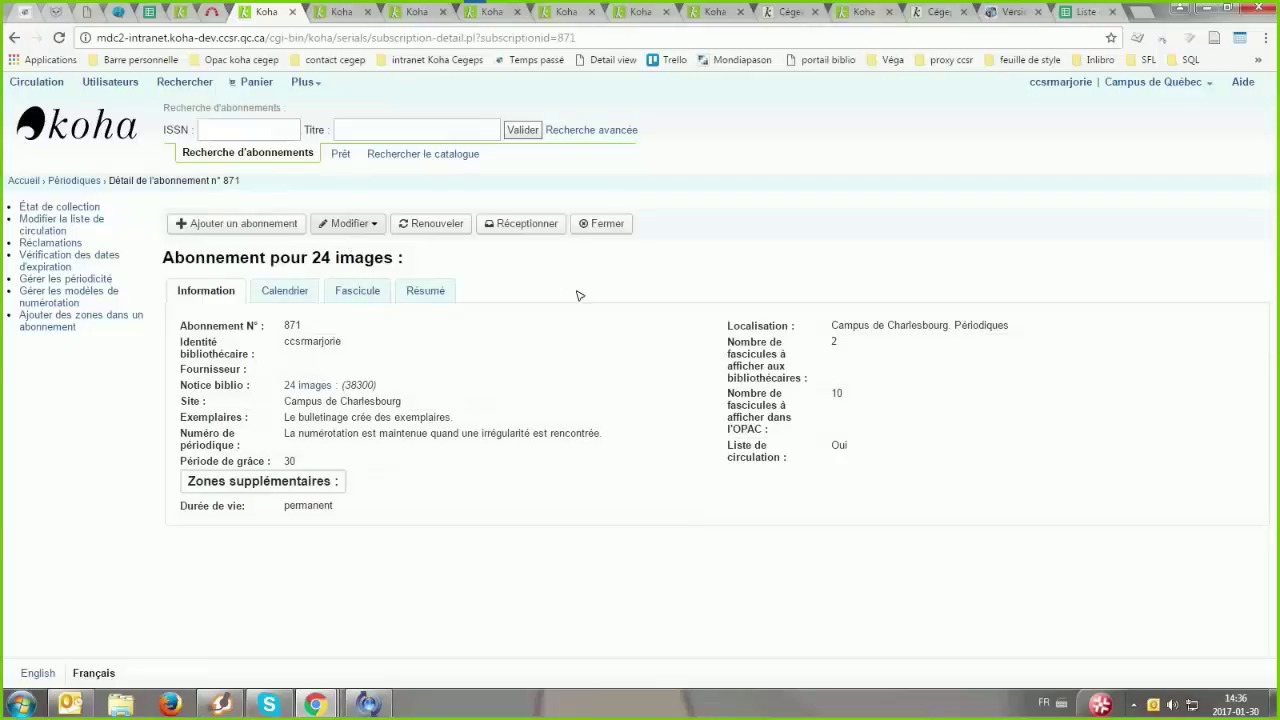
- Set the patron notification of the 24 images subscription to RLIST, save it, and point out the setting in the subscription details
left_click(58, 422)
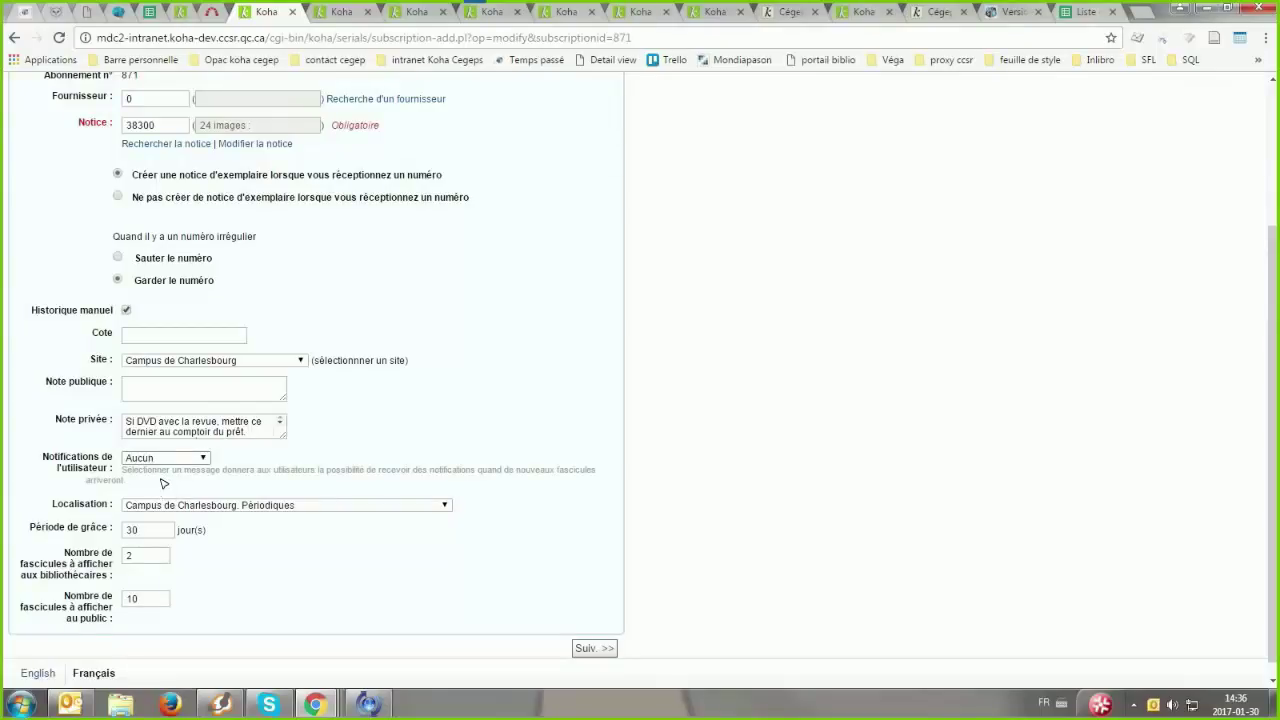
left_click(165, 457)
left_click(163, 483)
left_click(160, 462)
left_click(170, 468)
key("alt+Down")
left_click(164, 484)
left_click(585, 648)
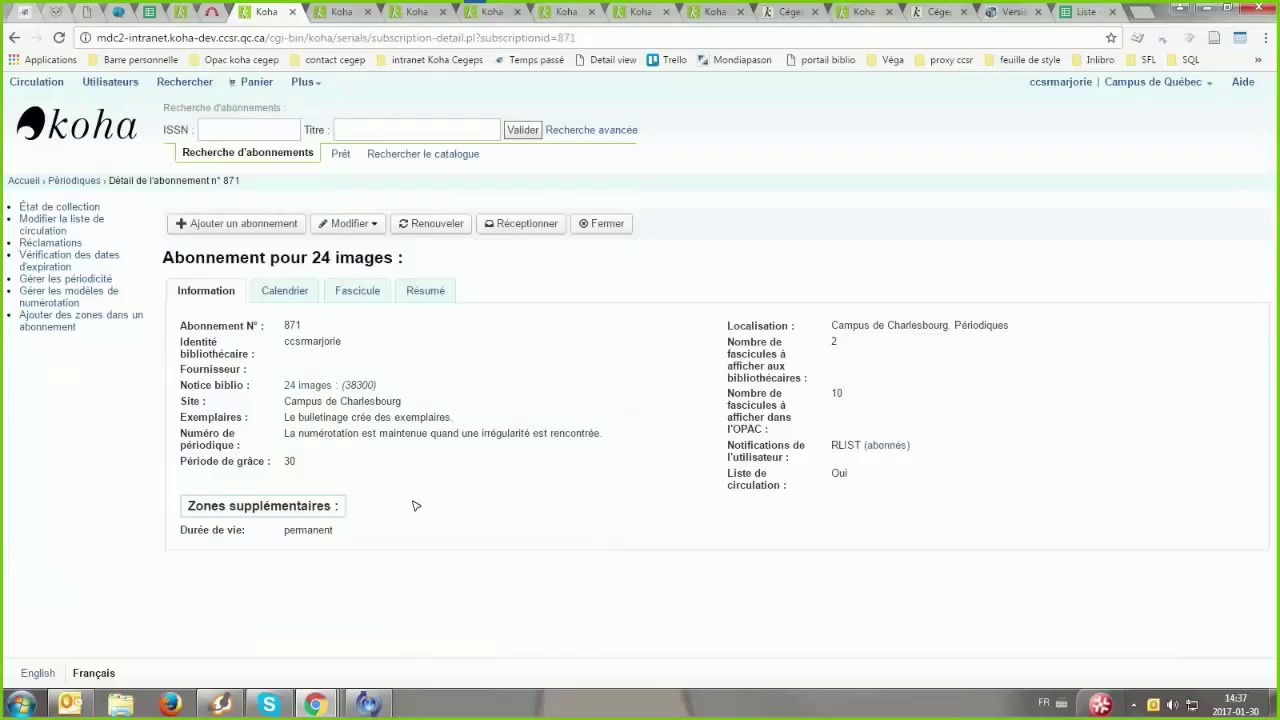
key("alt+Left")
double_click(835, 445)
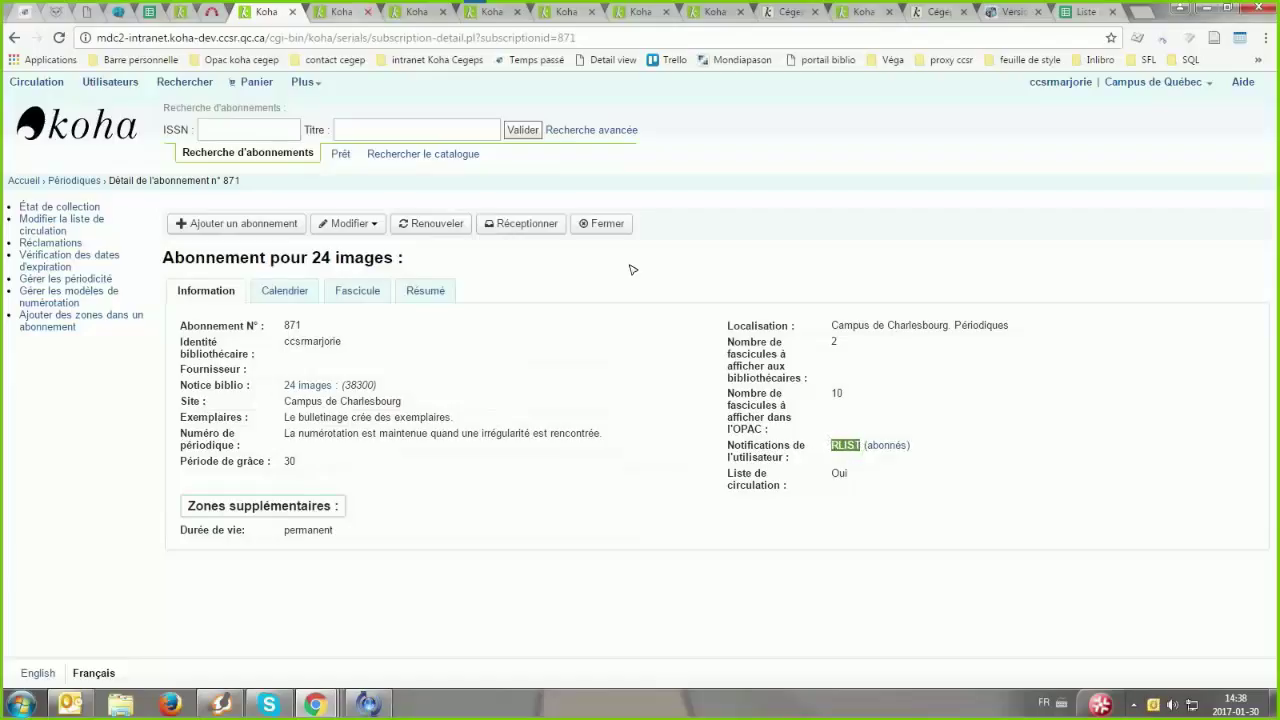
- Open the Notifications & Tickets tool to list the existing notices for all sites
key("ctrl+Tab")
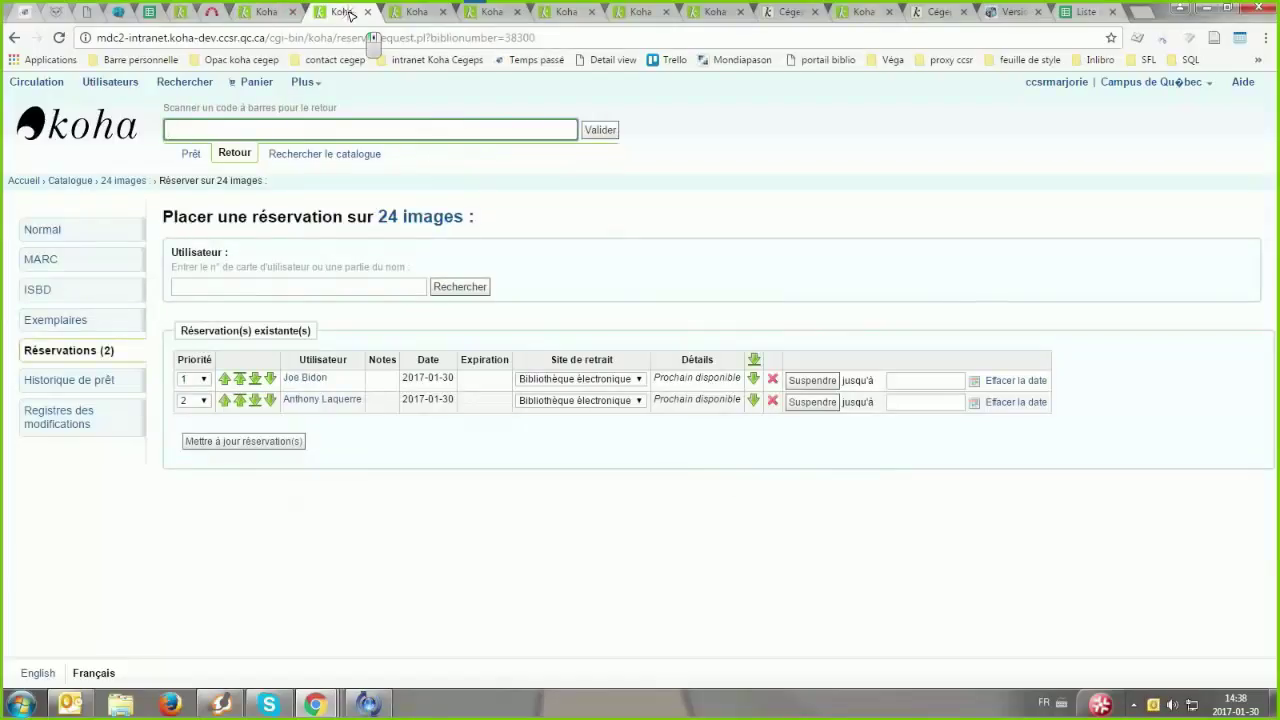
left_click(312, 83)
left_click(312, 102)
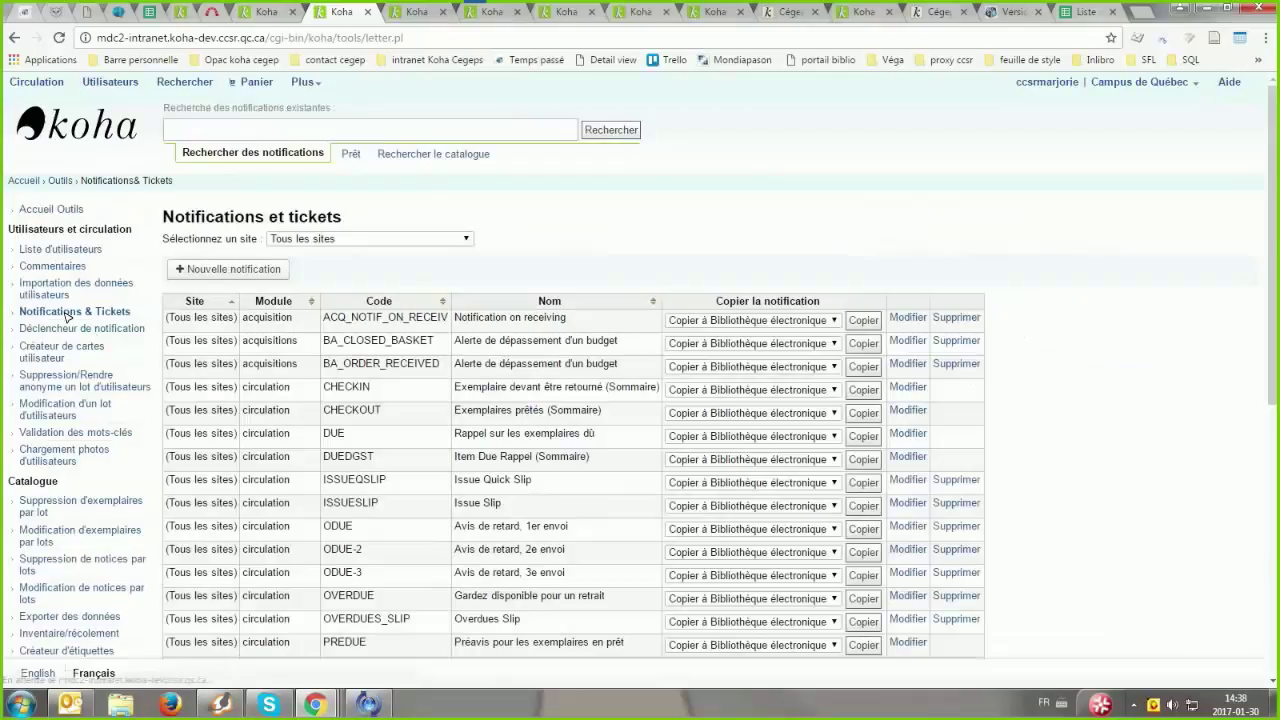
- Find the RLIST routing-list notice of the serial module among the existing notices and open it for editing
scroll(183, 285, "down", 3)
scroll(408, 226, "down", 3)
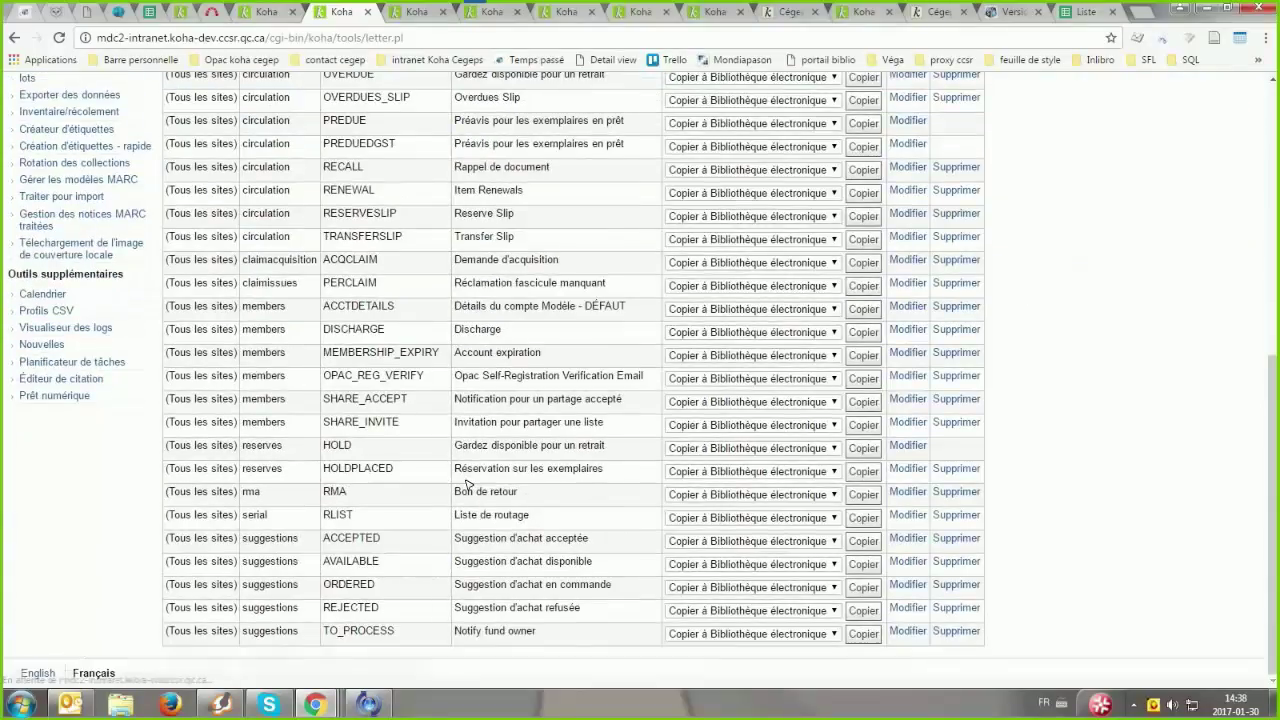
left_click(369, 468)
left_click(328, 515)
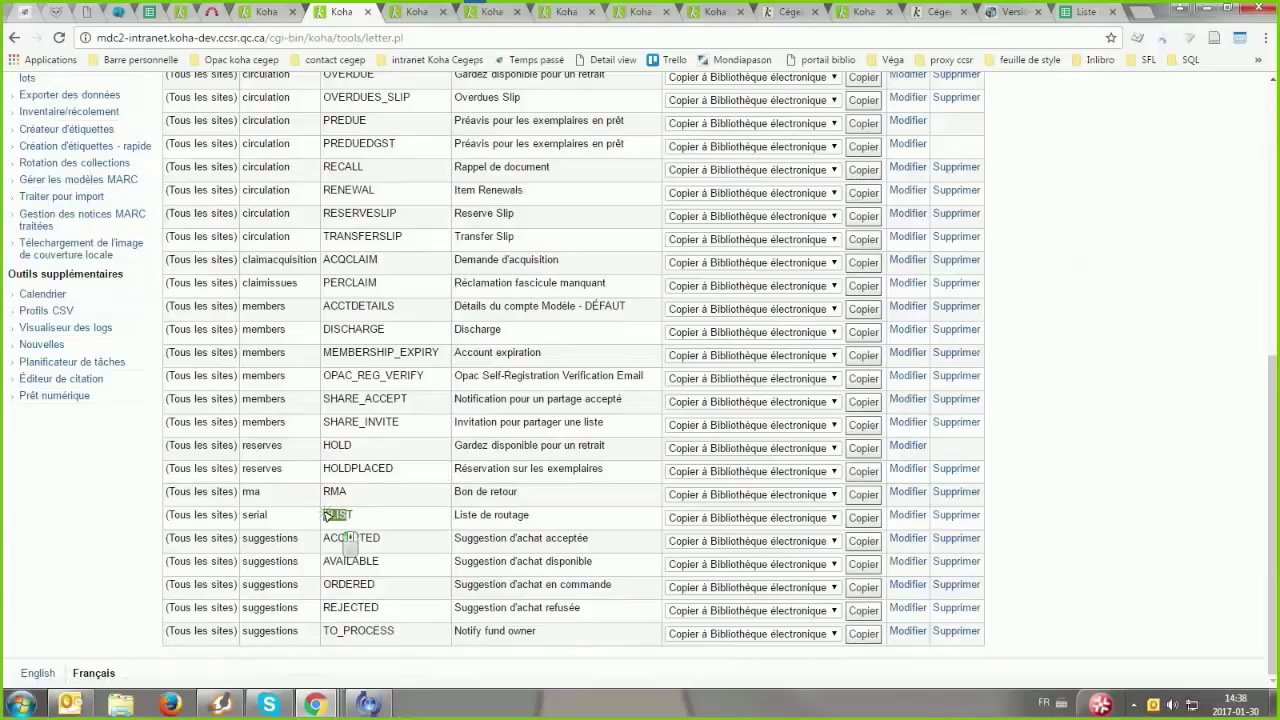
left_click(350, 515)
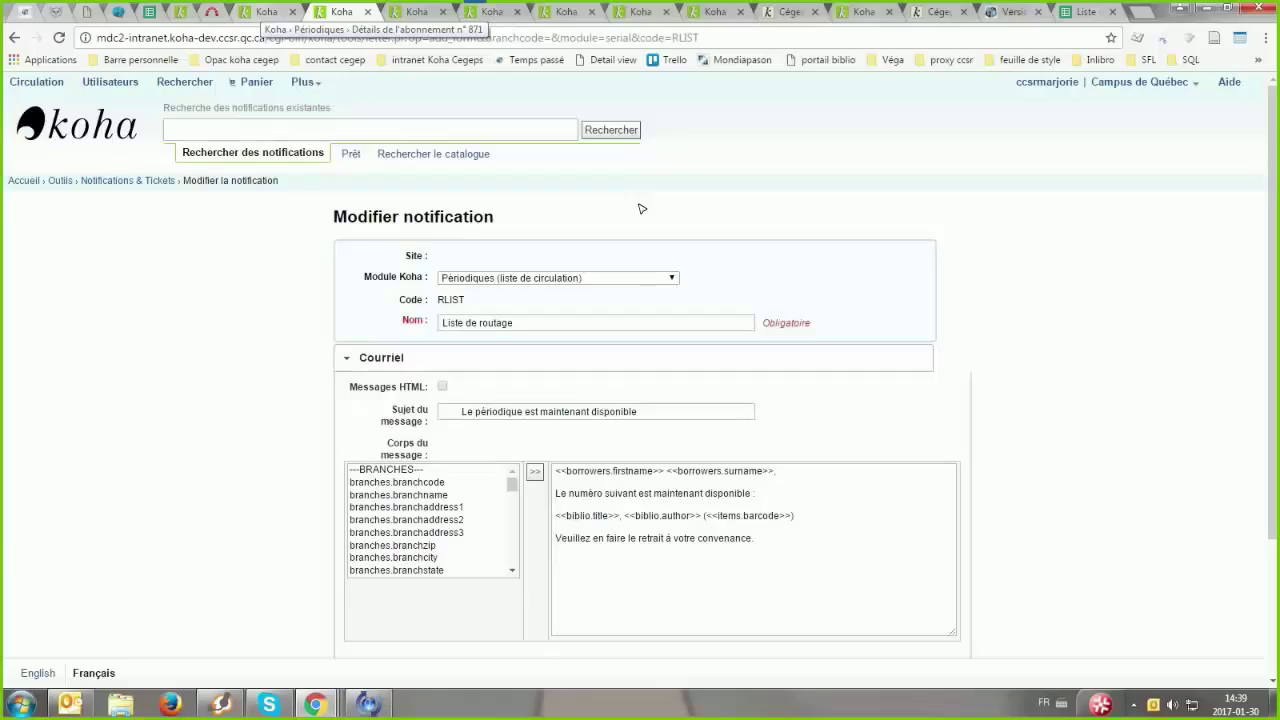
- Highlight the whole message body of the RLIST notice to point out its text and placeholders, leaving it unedited
left_click(783, 540)
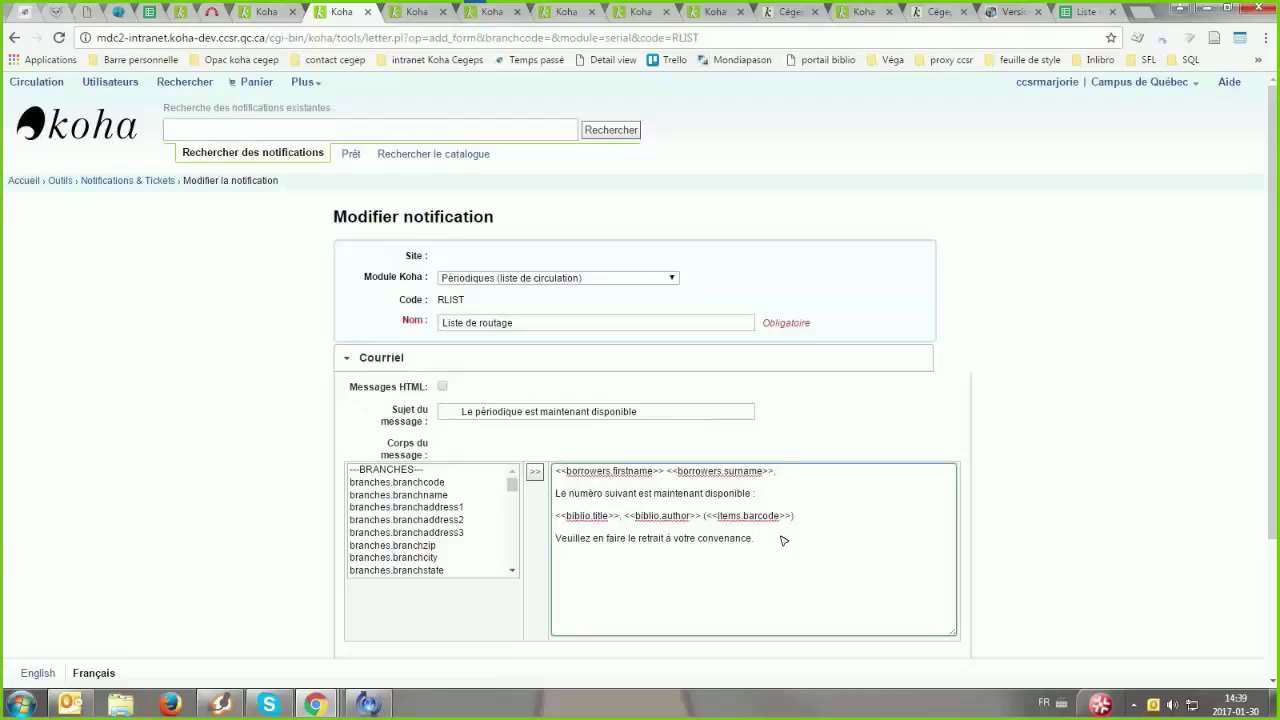
key("shift+Up")
key("shift+Up")
key("shift+Up")
key("shift+Up")
key("shift+Up")
key("shift+Up")
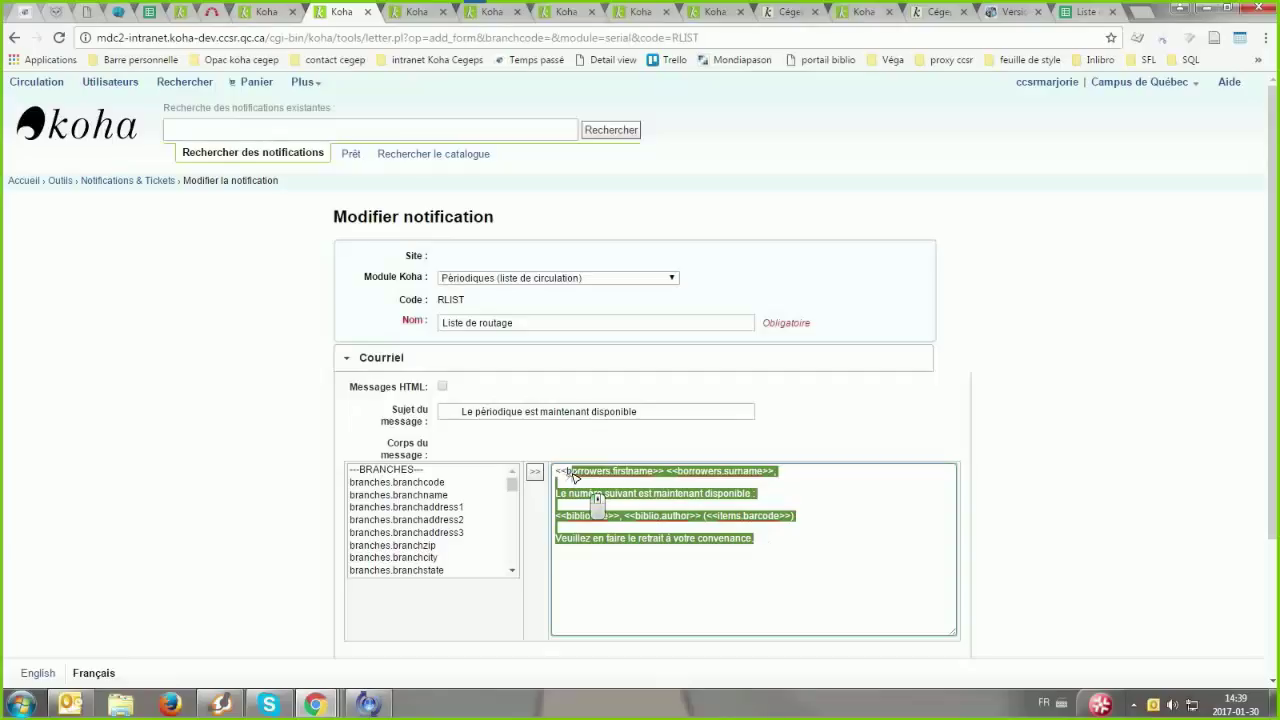
left_click(573, 477)
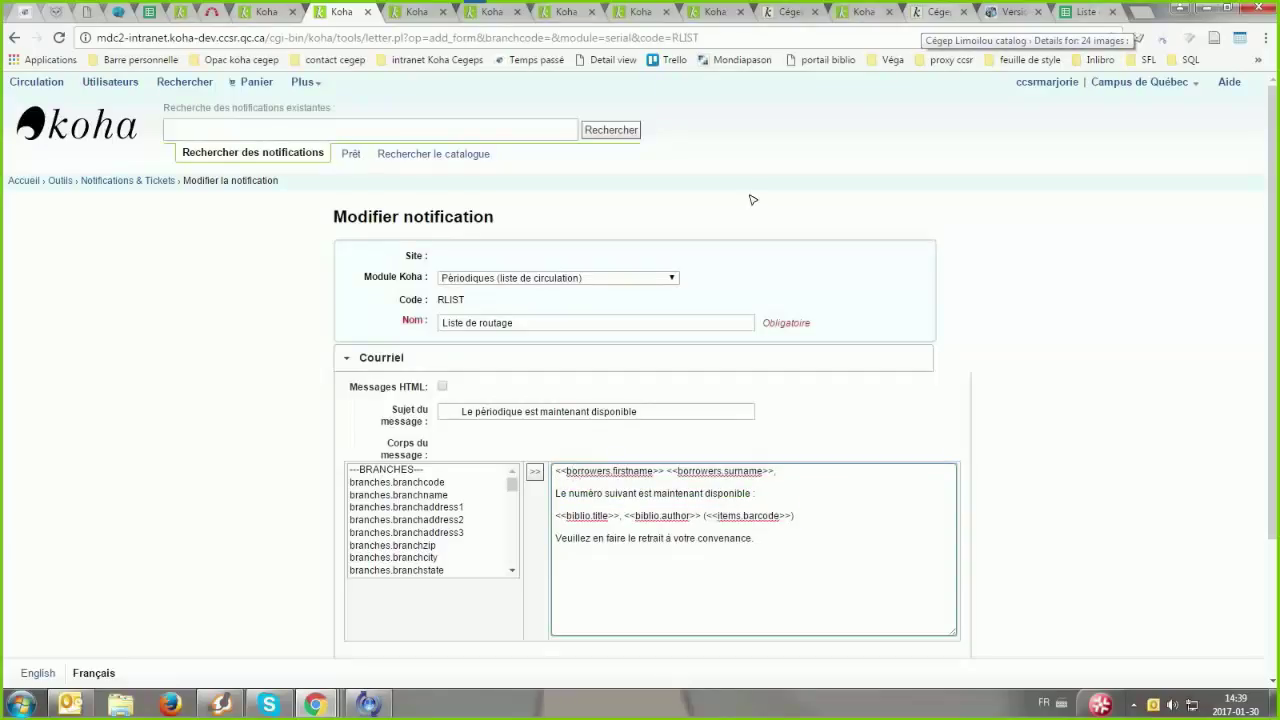
left_click(922, 19)
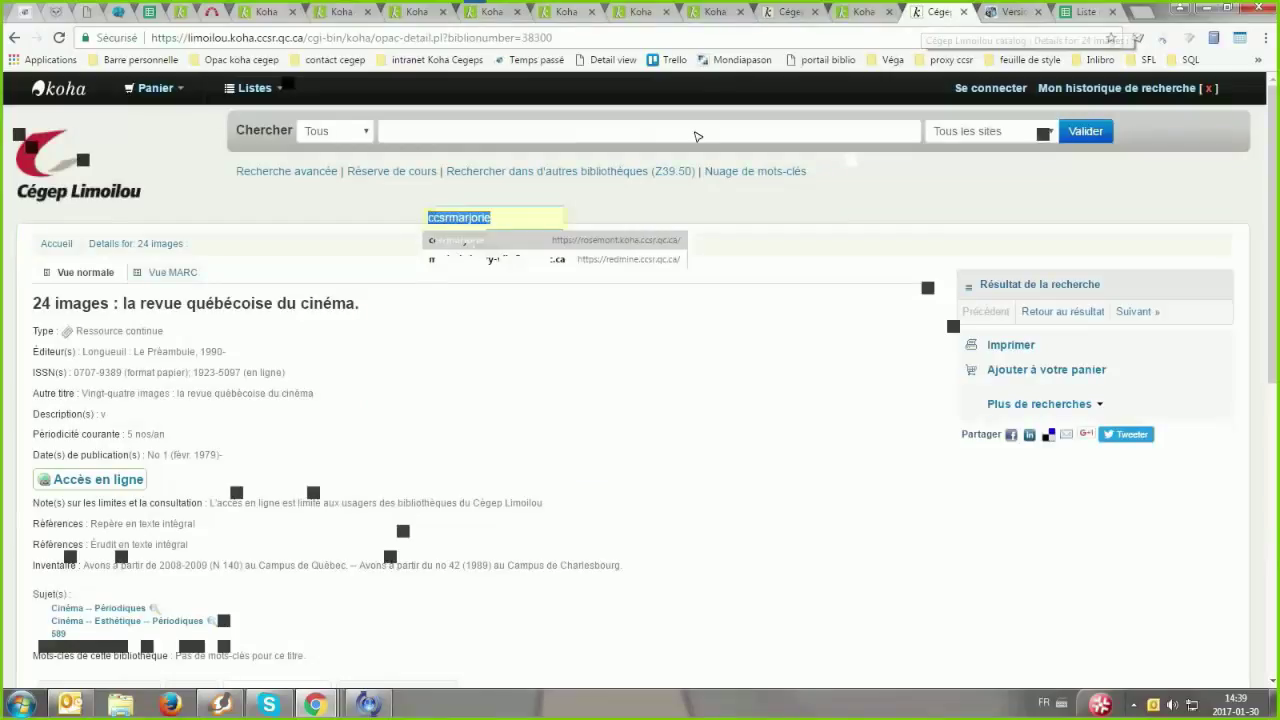
key("Return")
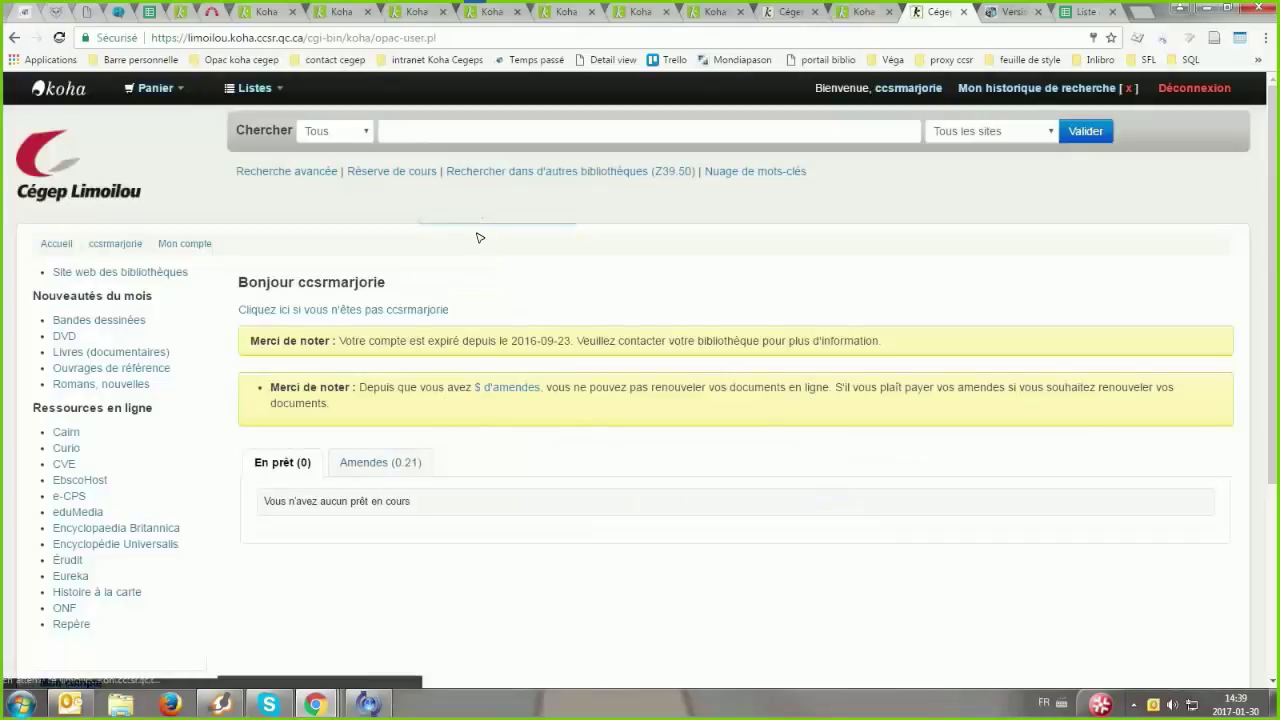
type("24 i")
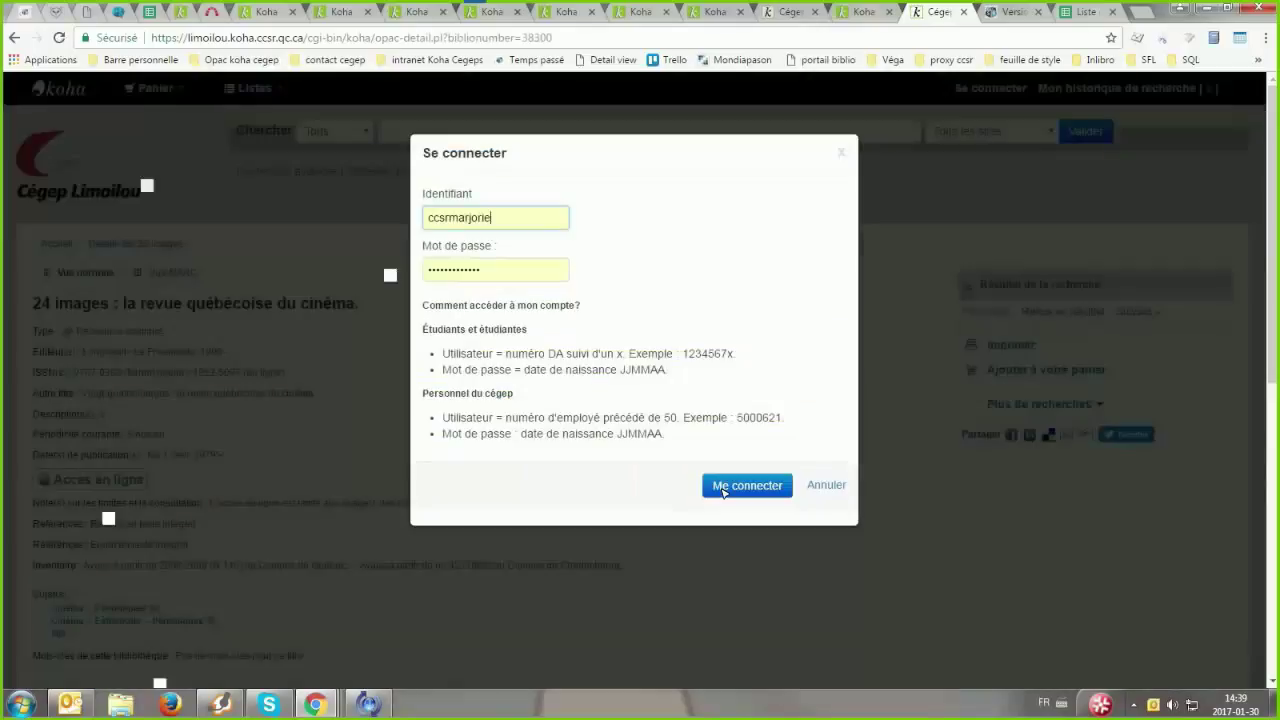
left_click(746, 485)
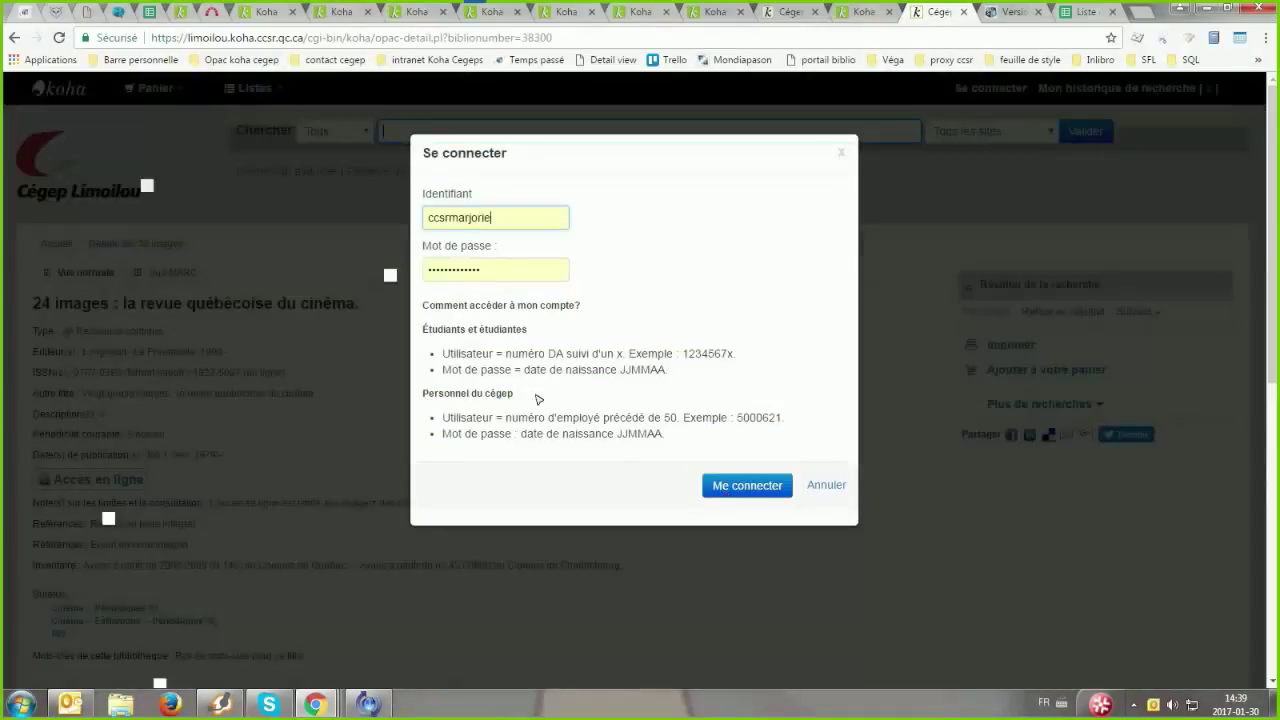
type("24 imna")
key("BackSpace")
key("BackSpace")
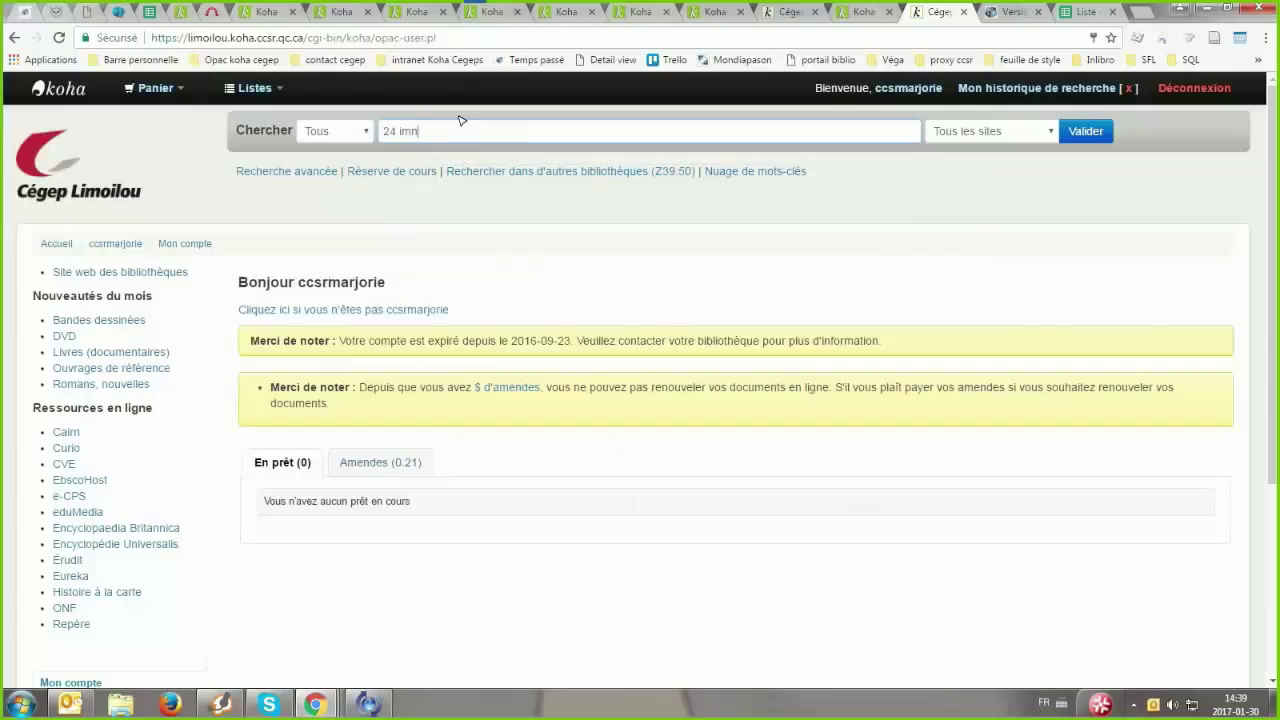
type("ages")
key("Return")
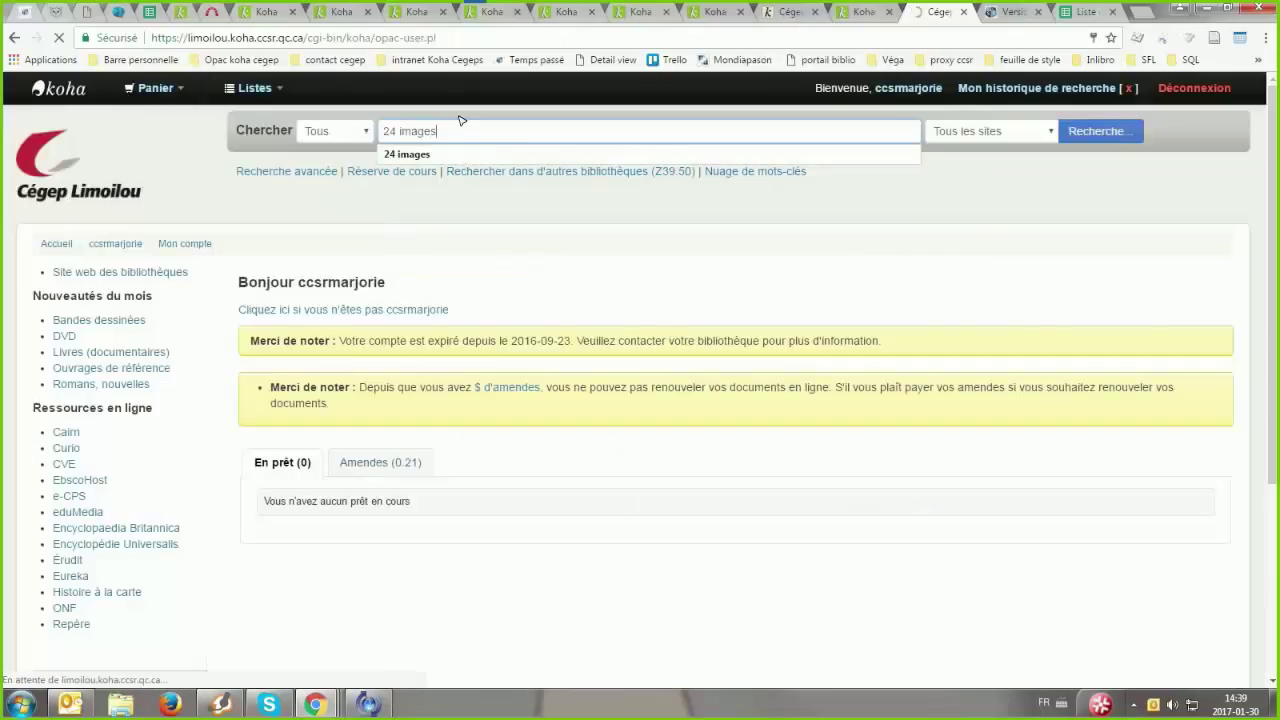
key("ctrl+w")
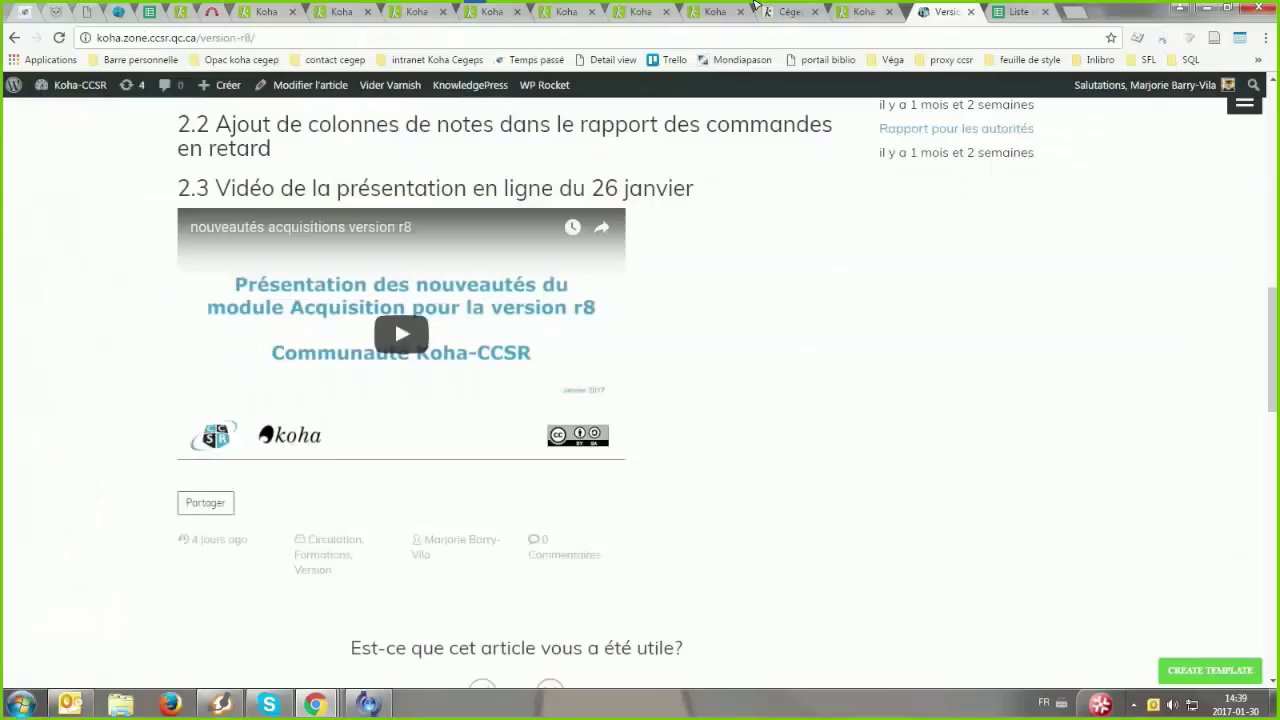
- Sign in to the development OPAC with the test patron's username and account password, and search the catalogue for 24 images
left_click(715, 383)
key("ctrl+shift+t")
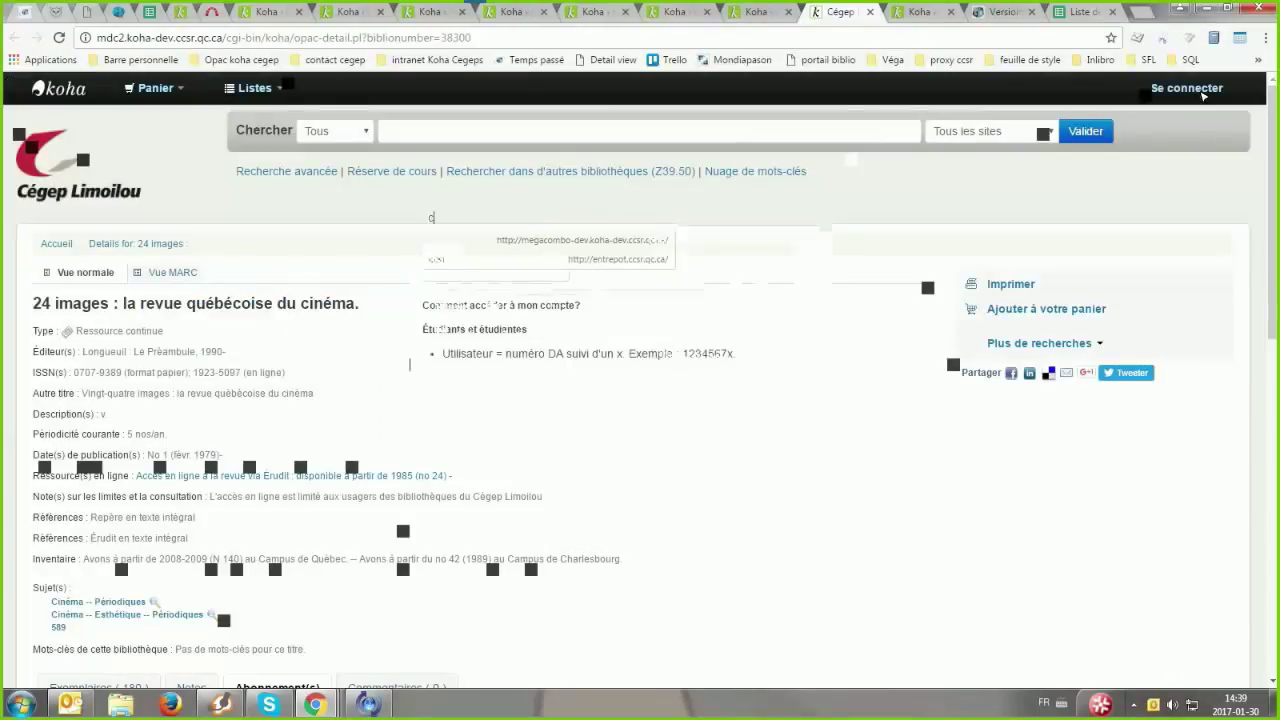
left_click(540, 240)
key("Return")
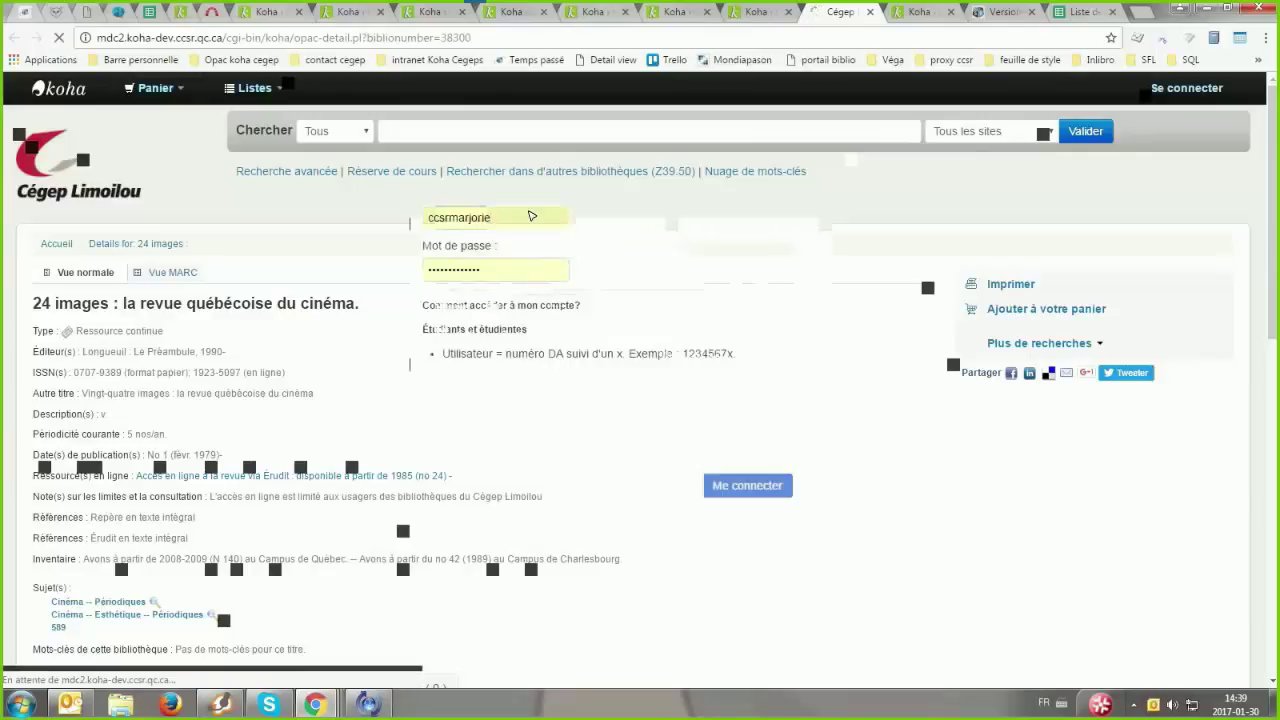
left_click(751, 487)
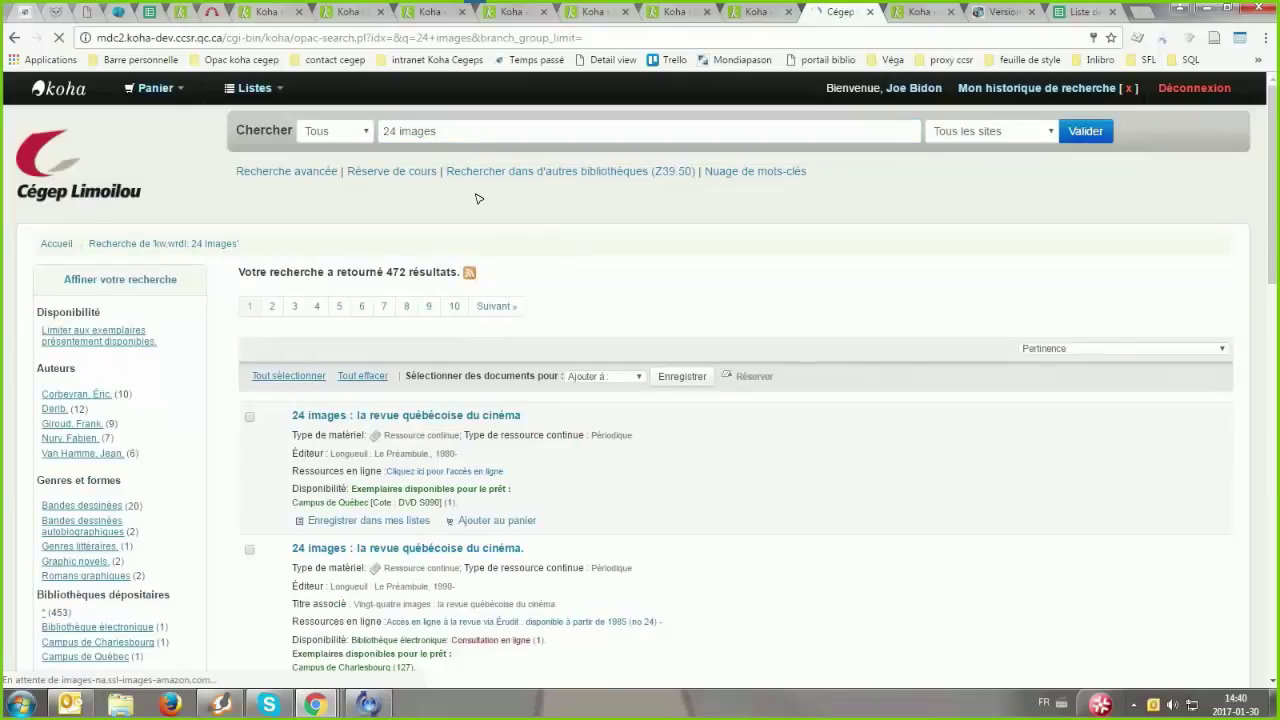
- Open the 24 images periodical record with reservable copies from the results and show more details of its subscriptions
scroll(478, 199, "down", 1)
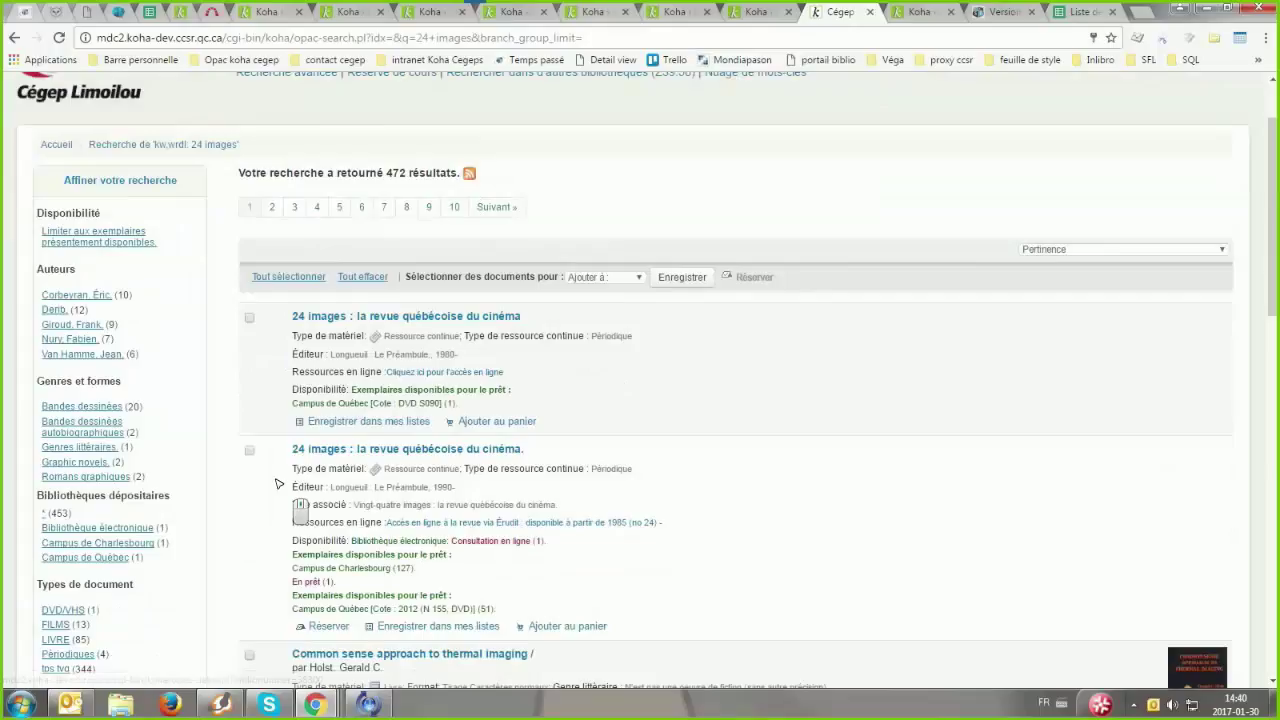
left_click(365, 316)
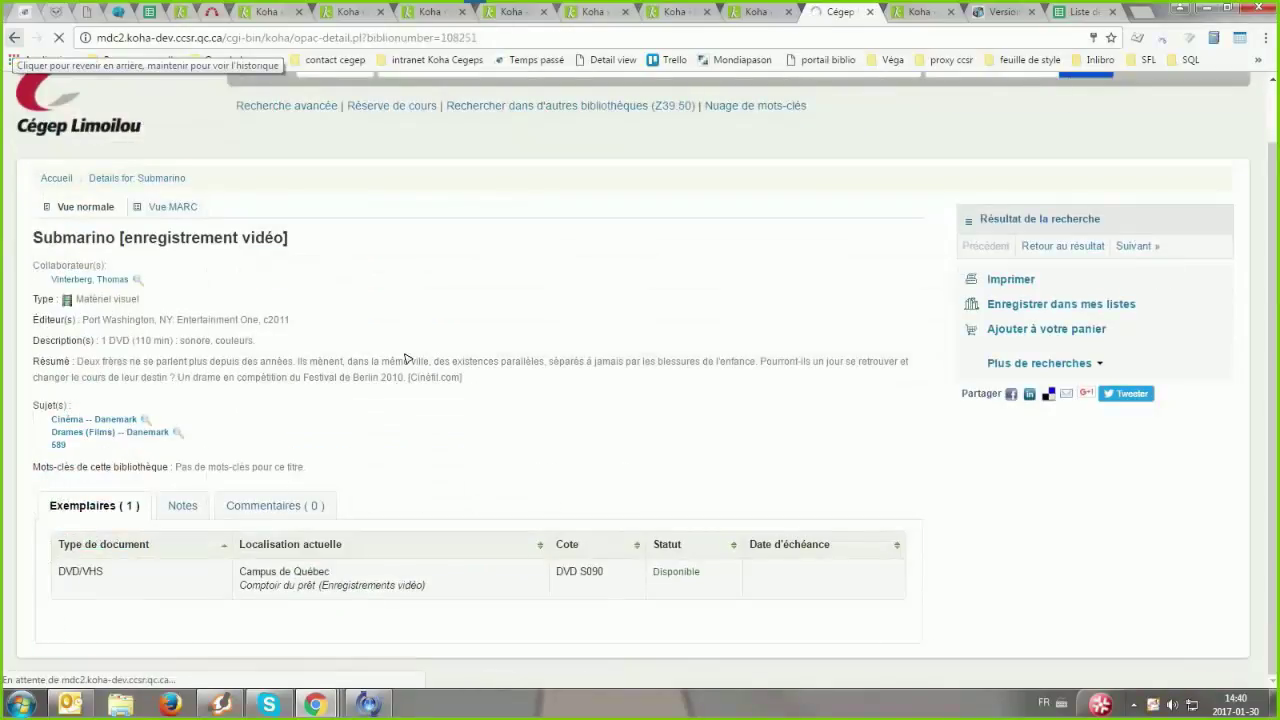
left_click(14, 38)
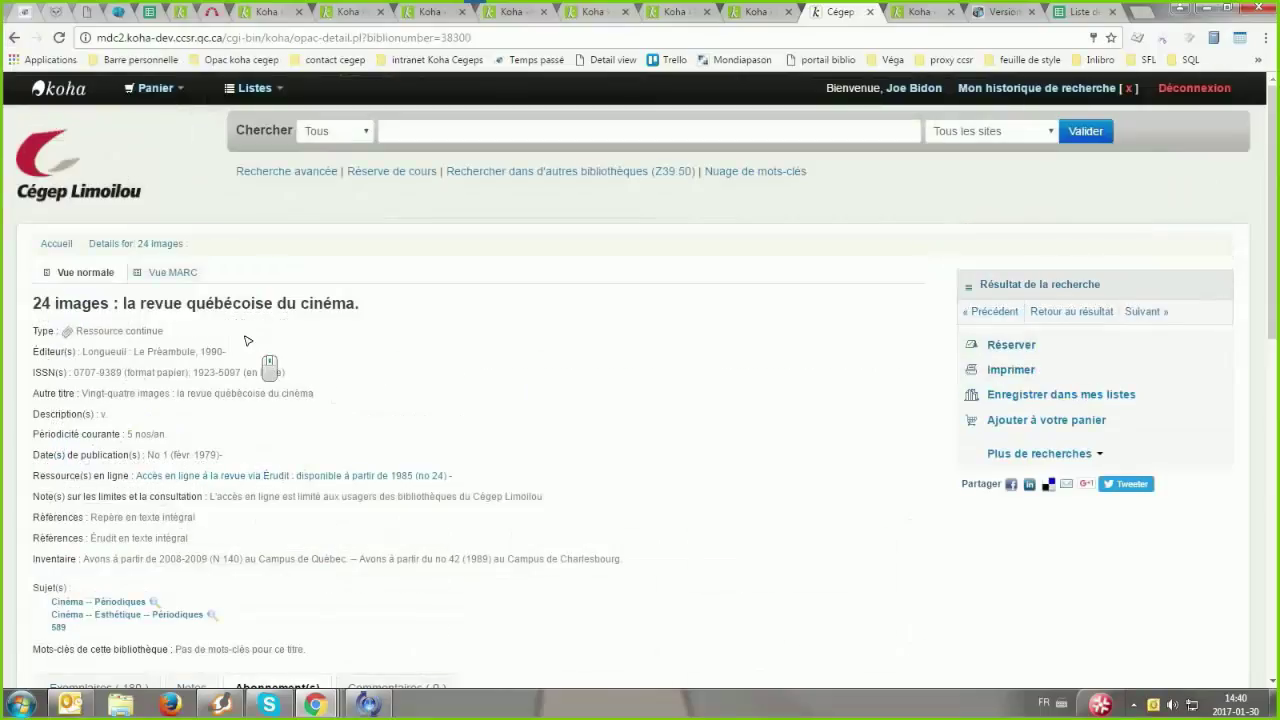
scroll(247, 341, "down", 10)
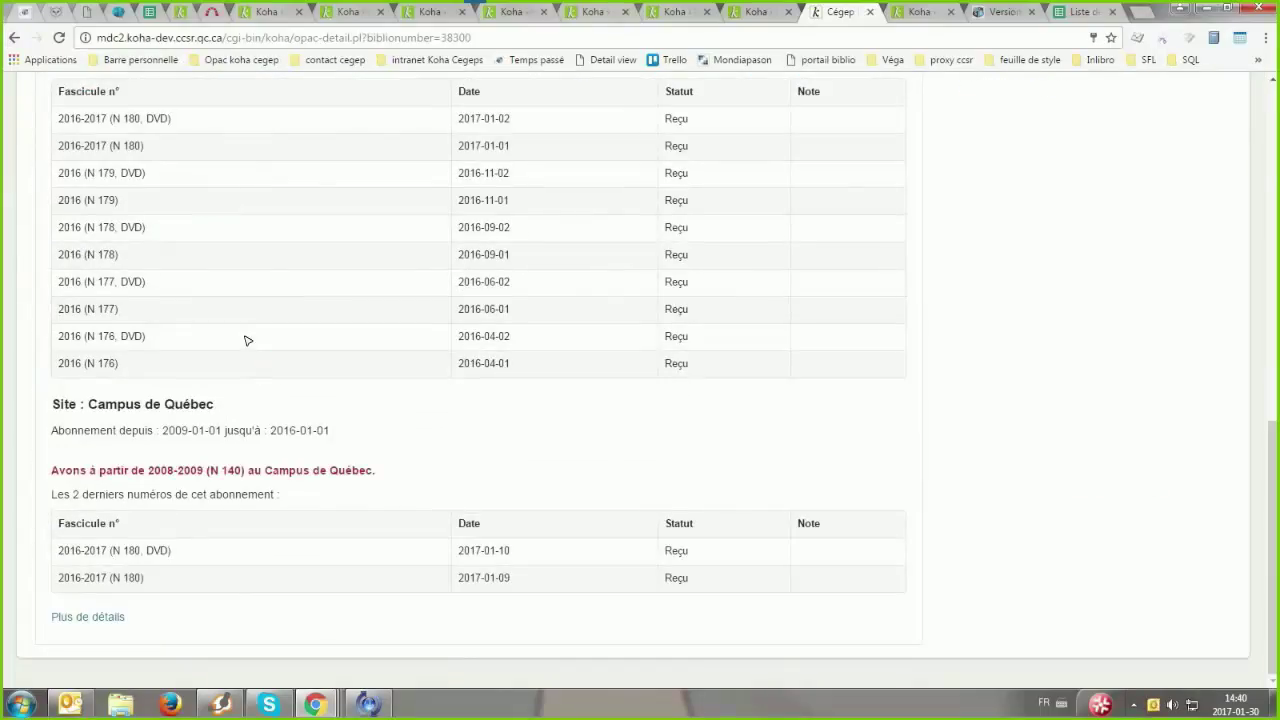
left_click(105, 616)
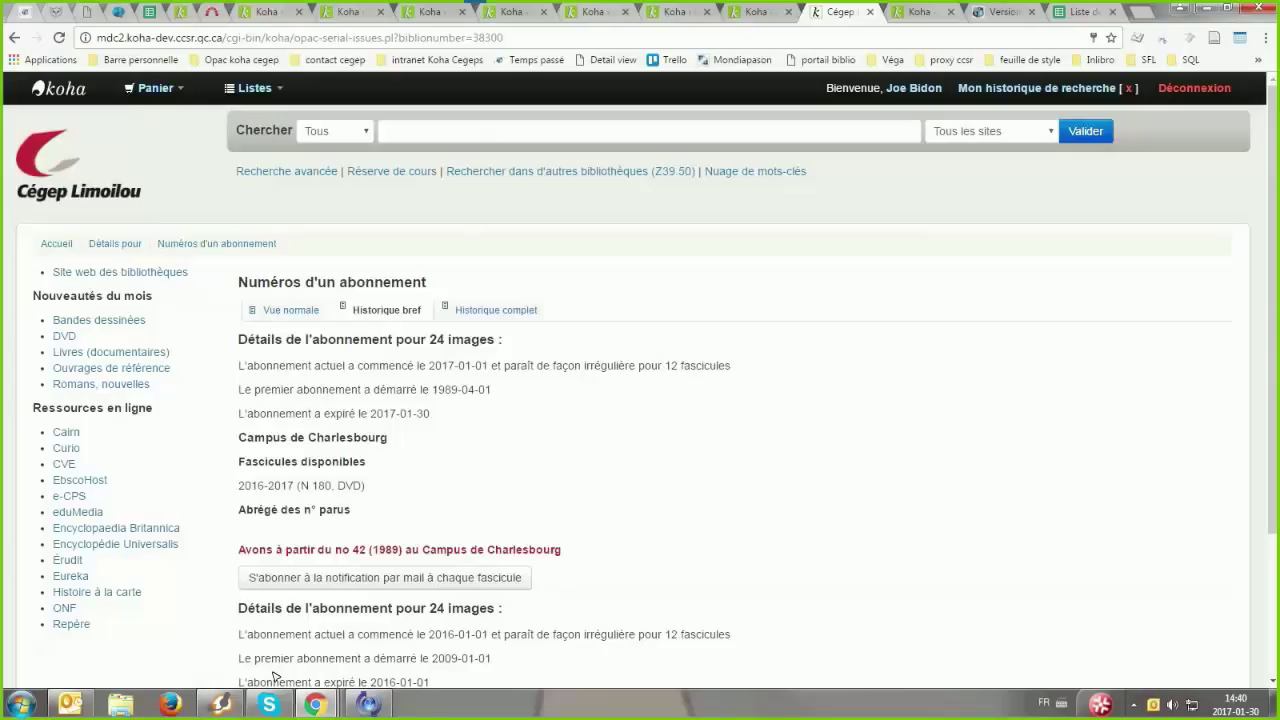
- Subscribe the patron to e-mail notification for each new issue of the Campus de Charlesbourg subscription and confirm with Oui
left_click(428, 576)
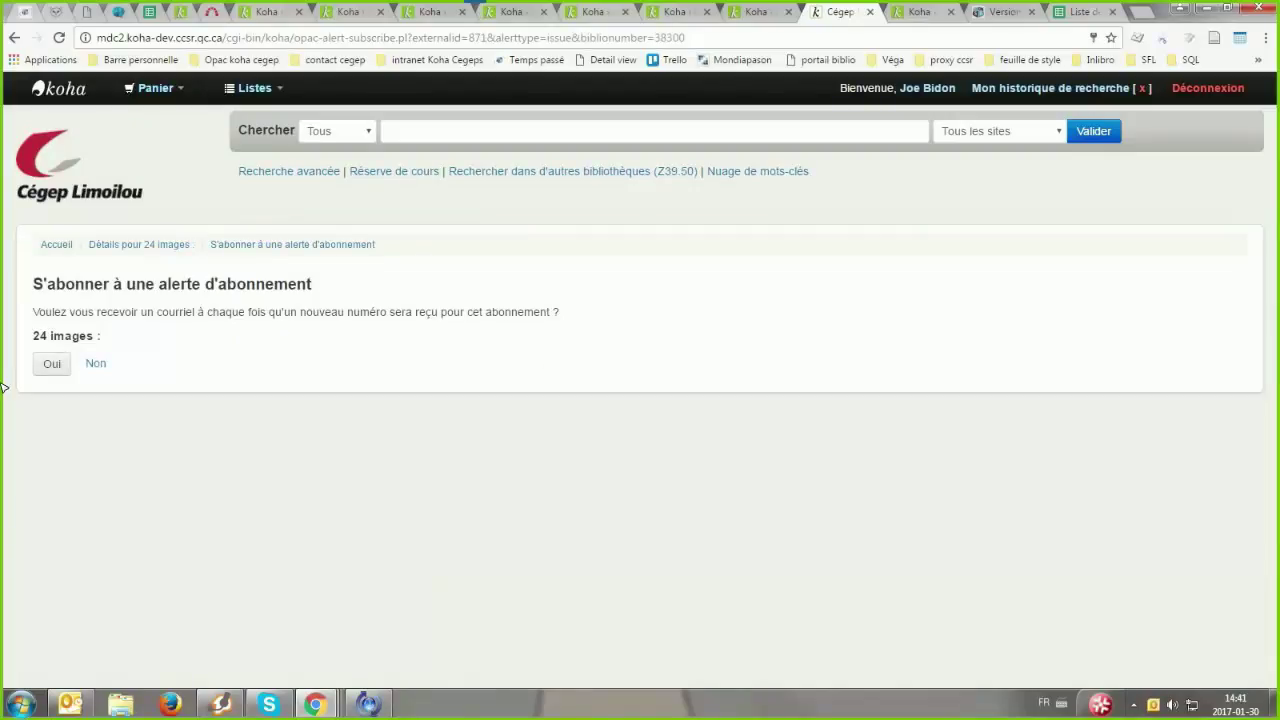
left_click(45, 364)
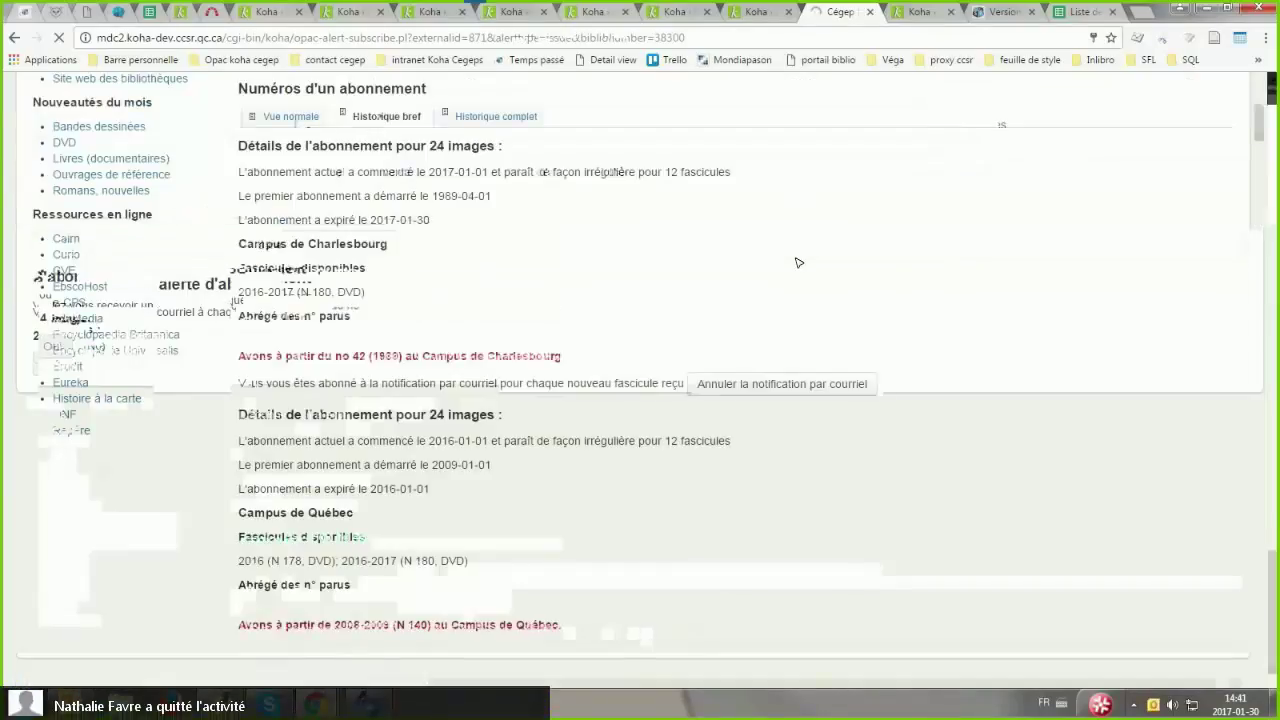
scroll(377, 488, "down", 2)
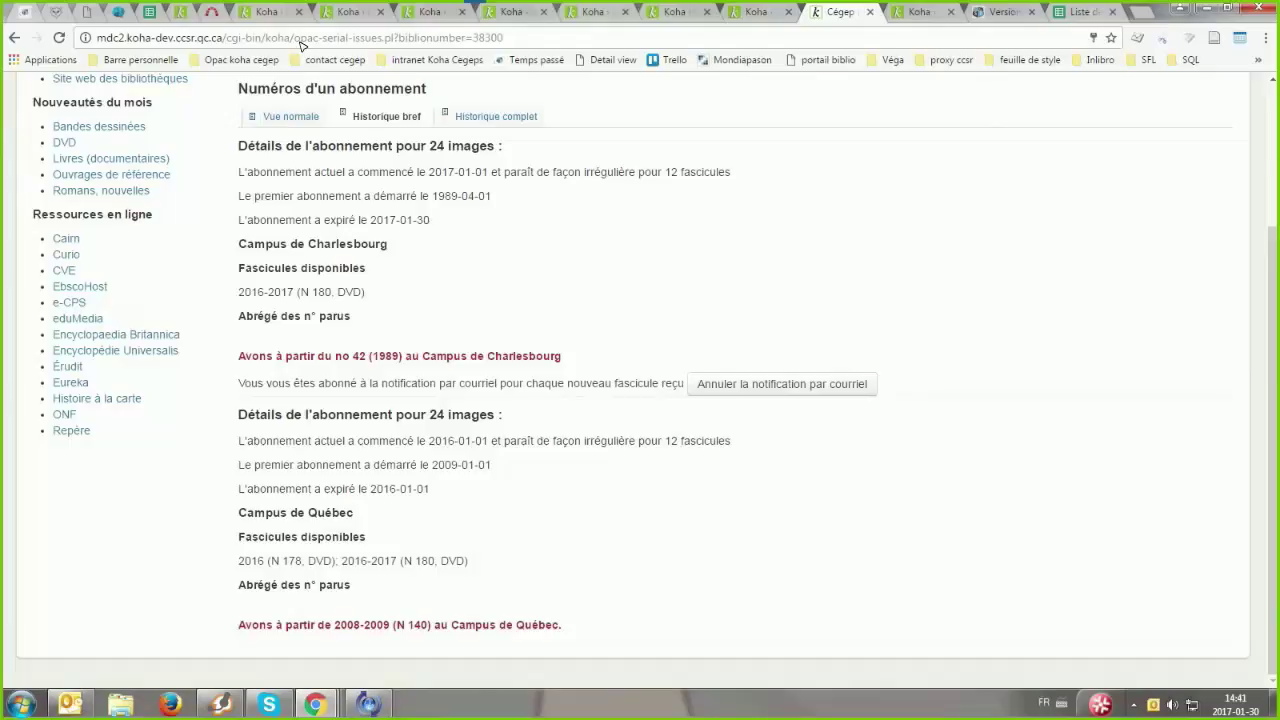
- Check the list of patrons subscribed to the 24 images alert from the staff subscription details, and return to those details
left_click(268, 12)
left_click(300, 41)
key("Return")
left_click(266, 14)
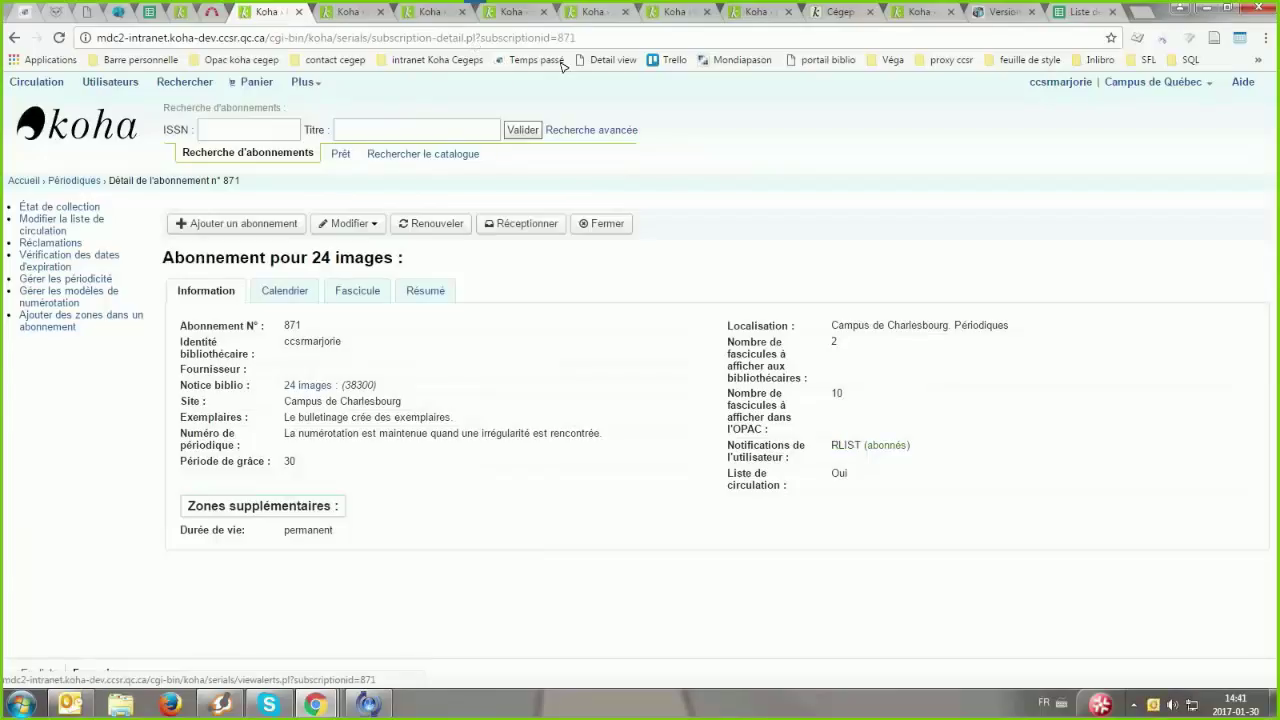
key("F5")
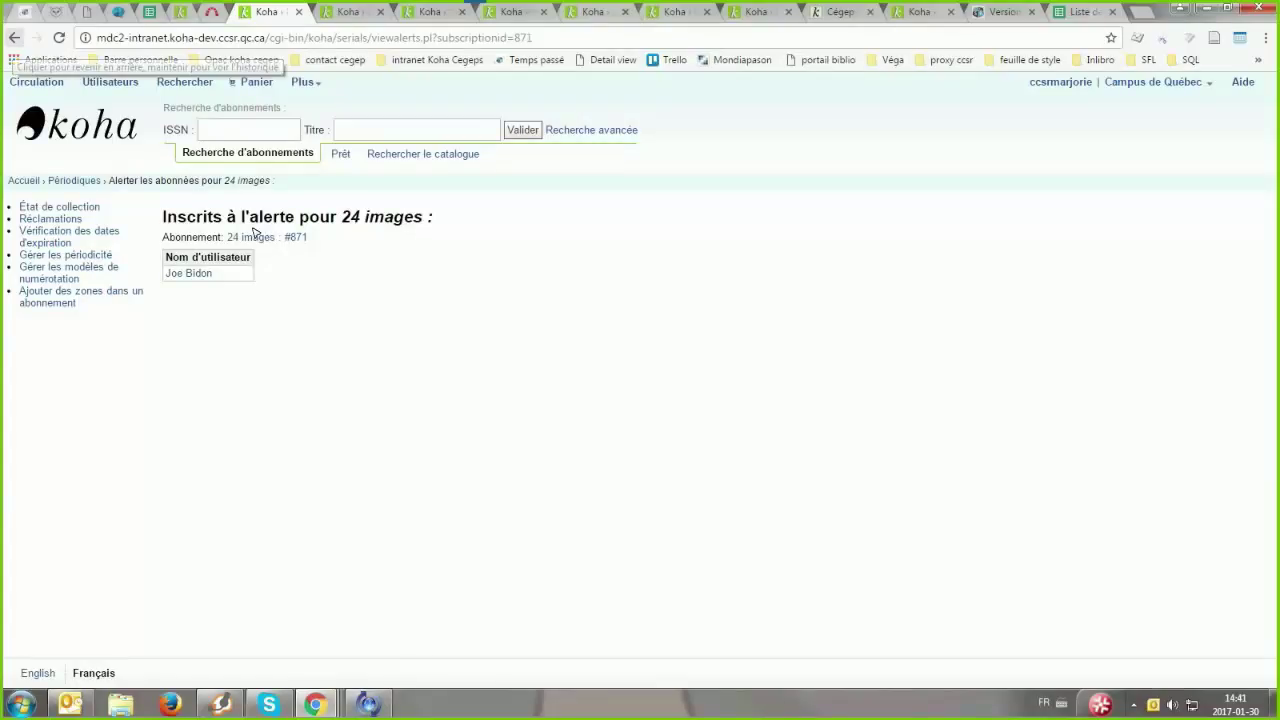
left_click(14, 38)
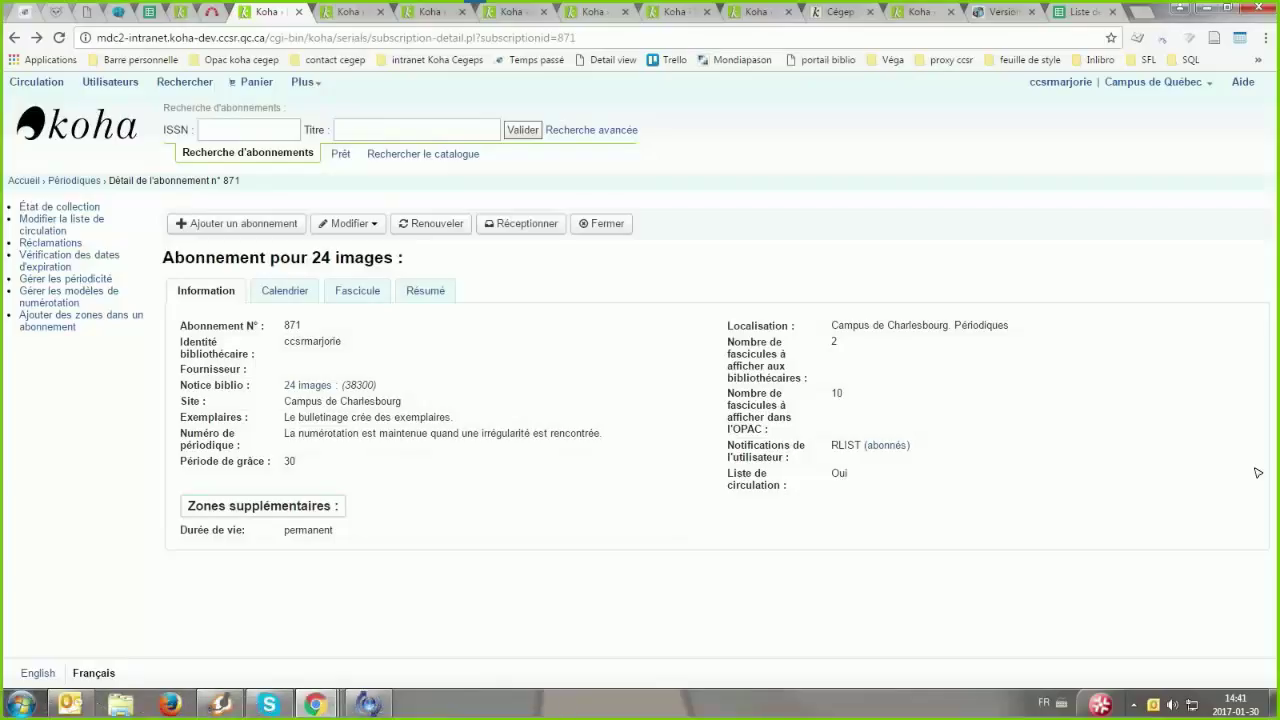
- Receive issue 2017 (N 181) of the 24 images subscription with the status Arrivé and save it
left_click(24, 279)
left_click(522, 225)
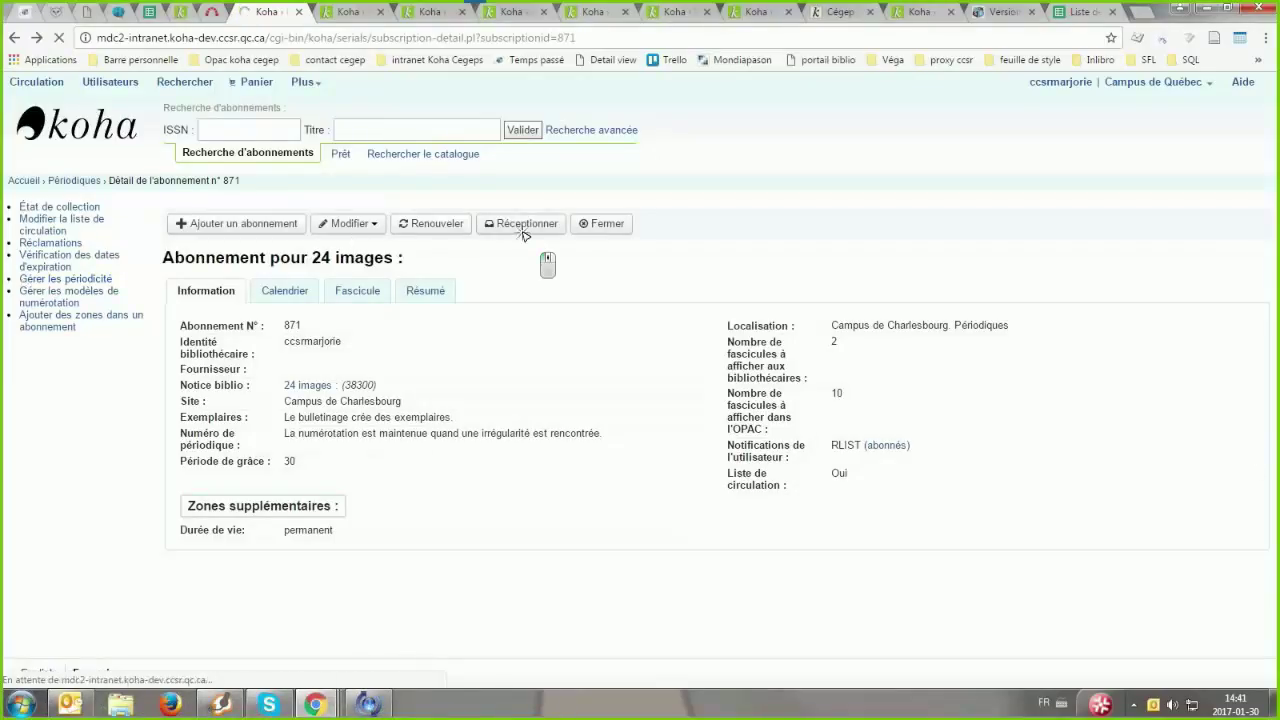
key("alt+Down")
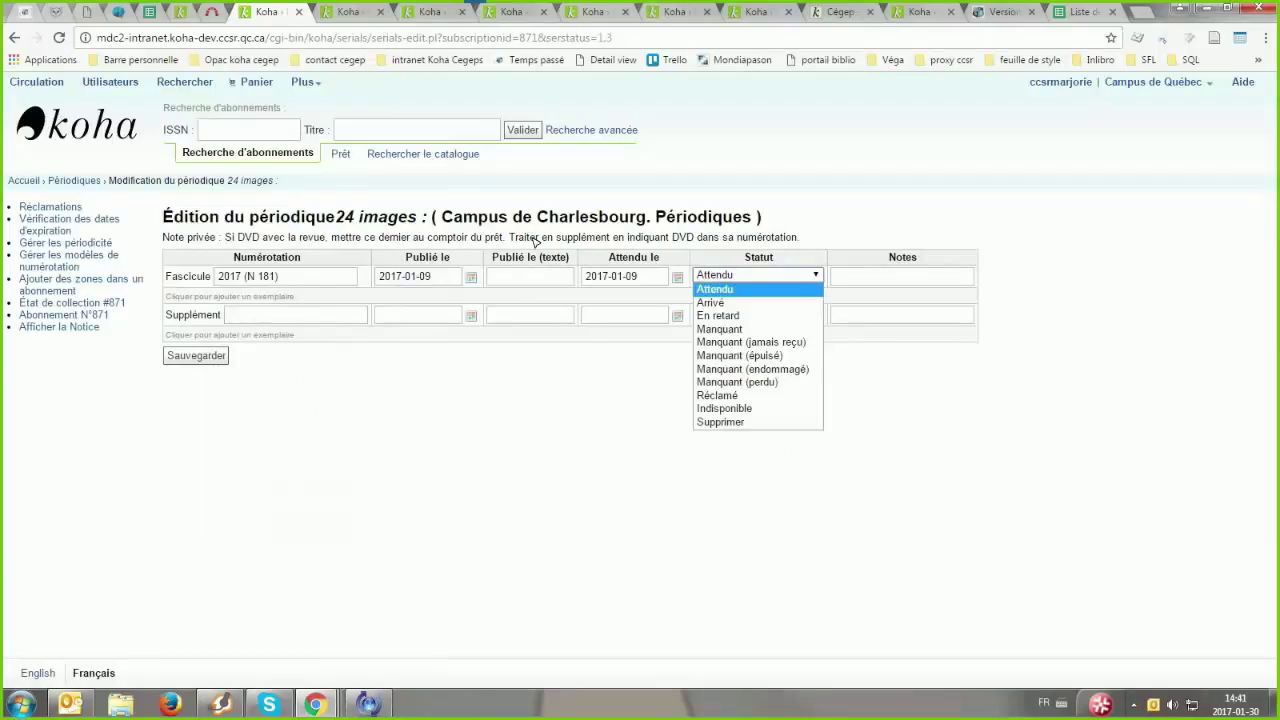
key("Down")
key("Return")
scroll(740, 280, "down", 10)
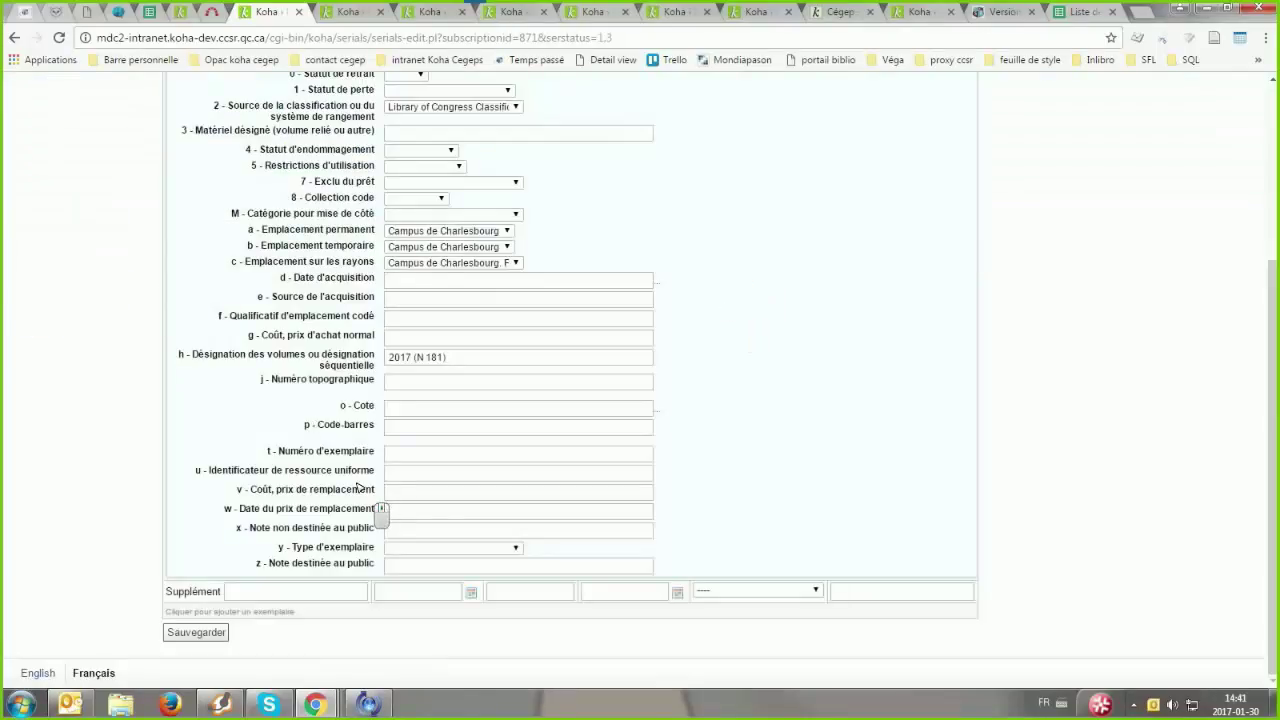
left_click(185, 632)
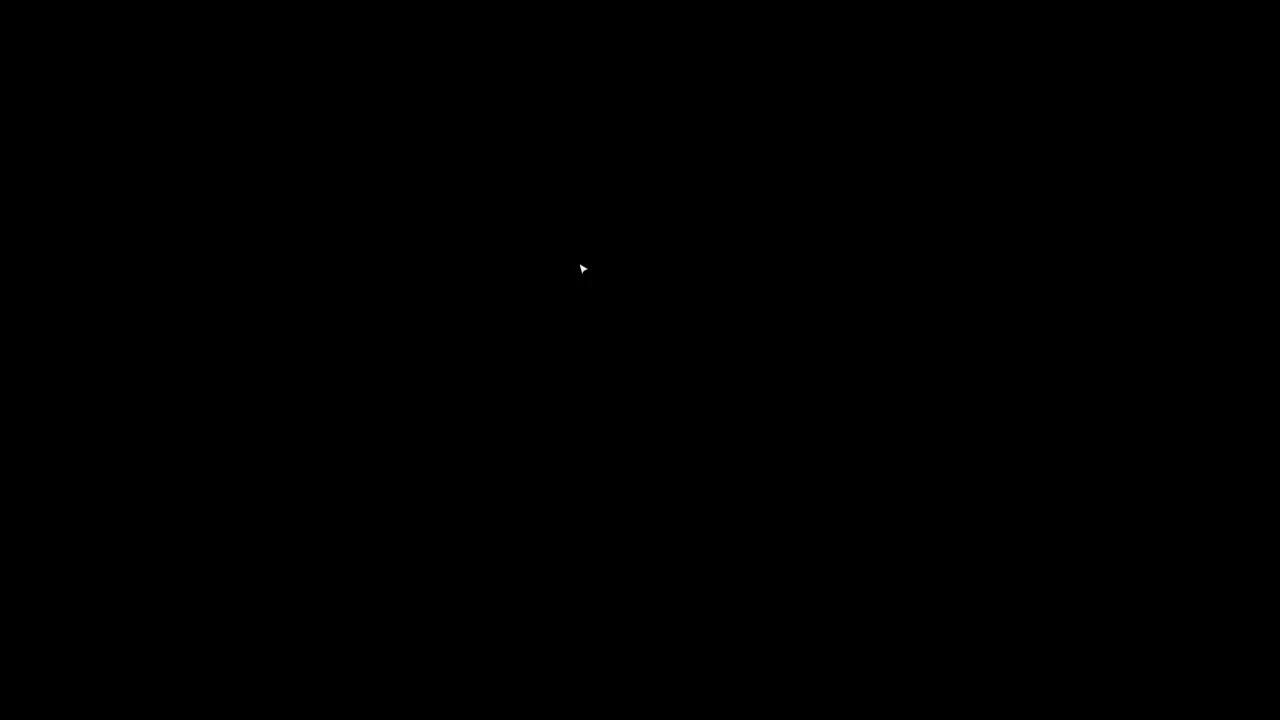
- Open the "Le périodique est maintenant disponible" e-mail, review the notification text, and close the message
left_click(1040, 638)
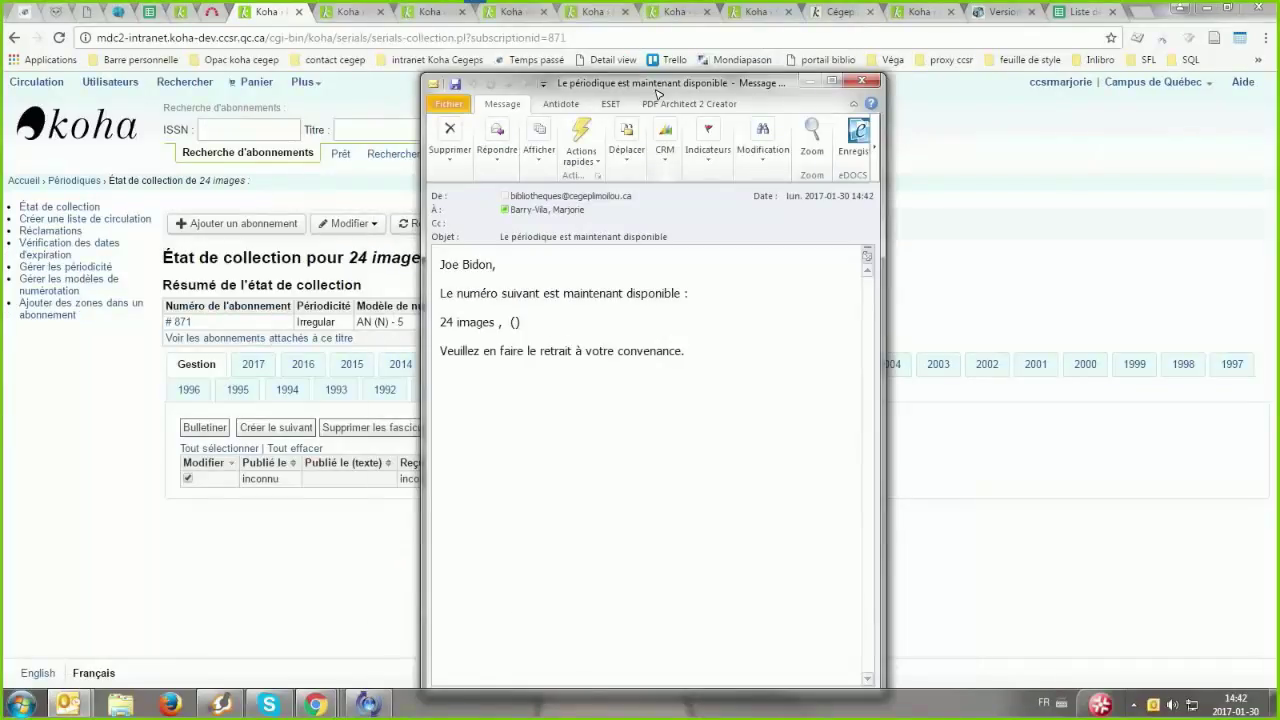
left_click(862, 80)
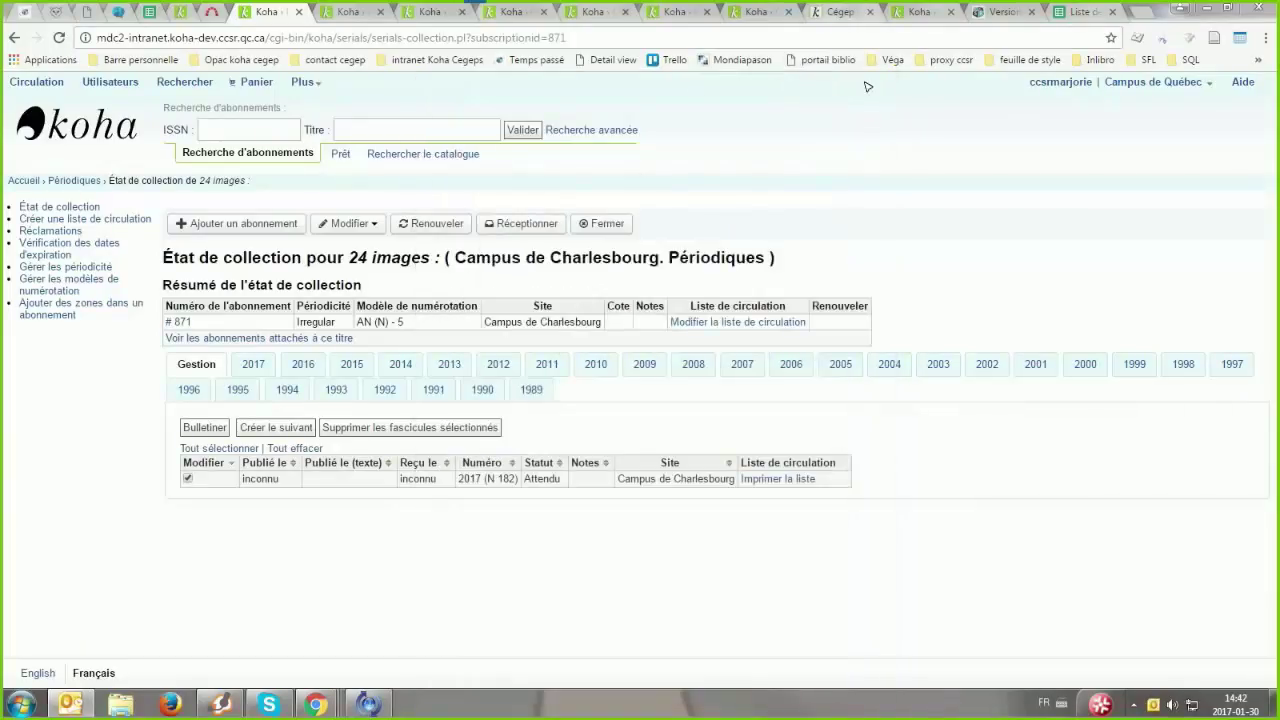
left_click(840, 11)
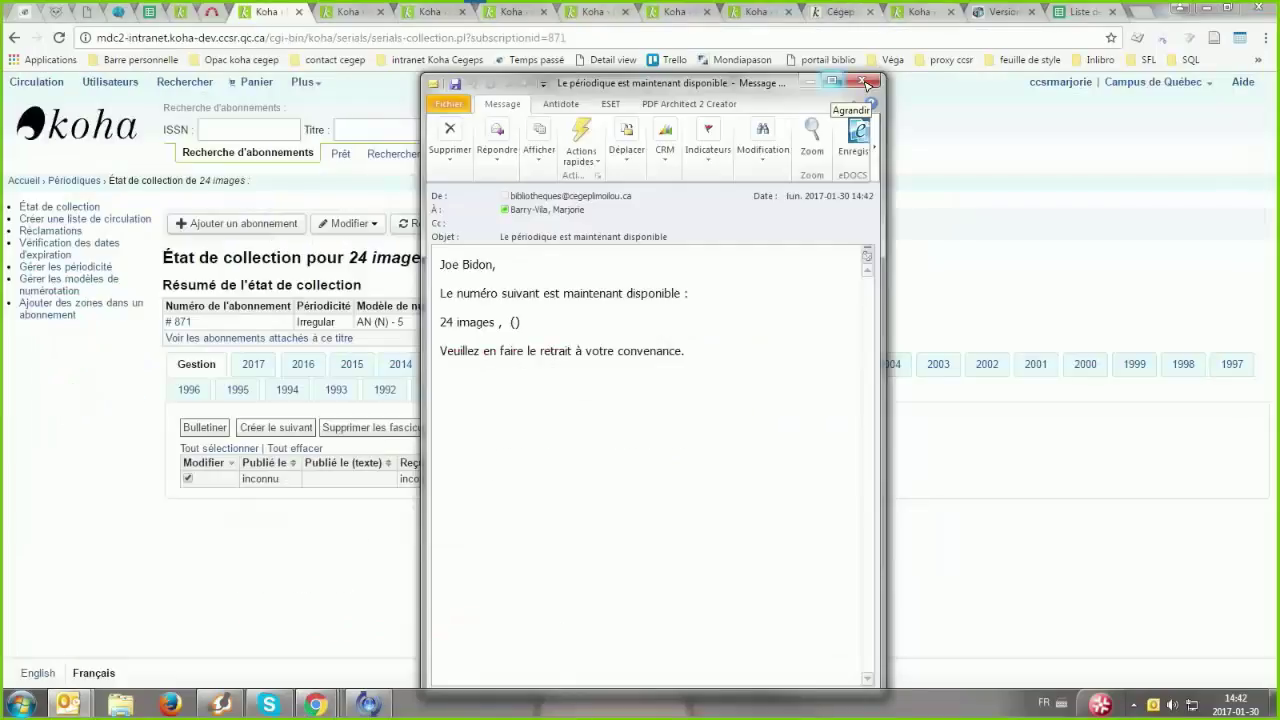
left_click(862, 80)
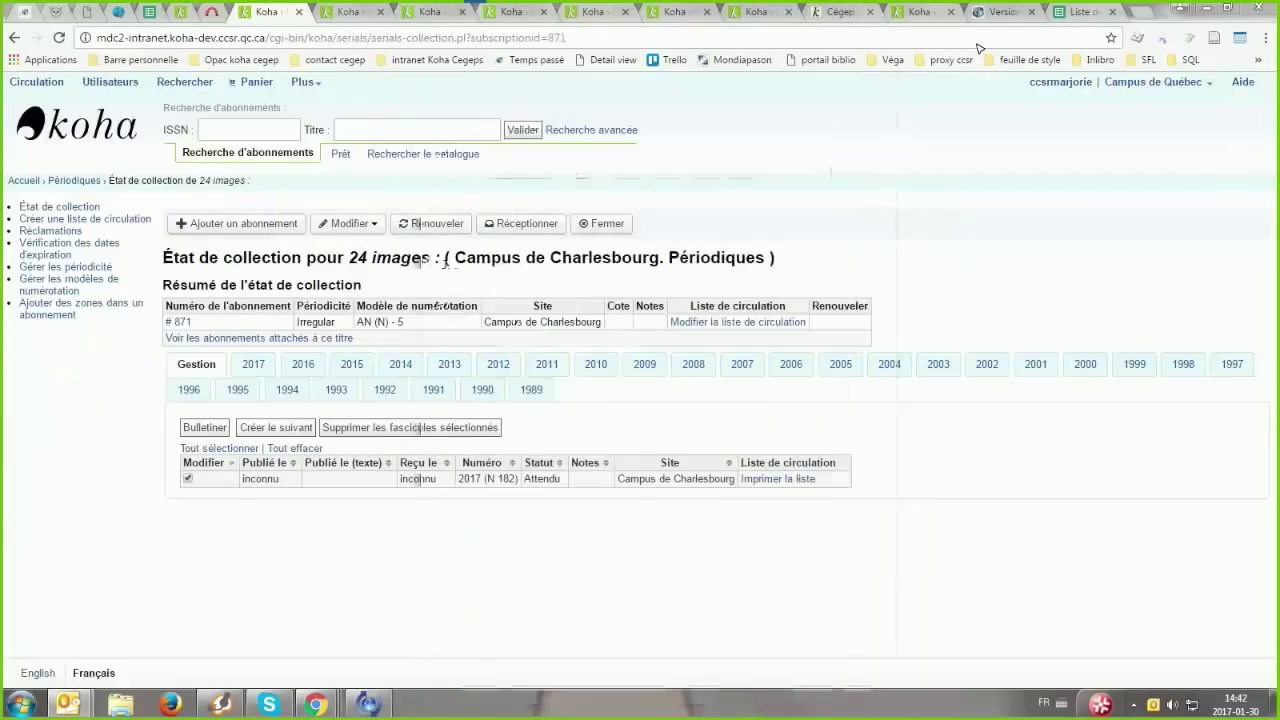
- Compare the 24 images notification status in the OPAC with the staff collection state for Campus de Charlesbourg
left_click(832, 13)
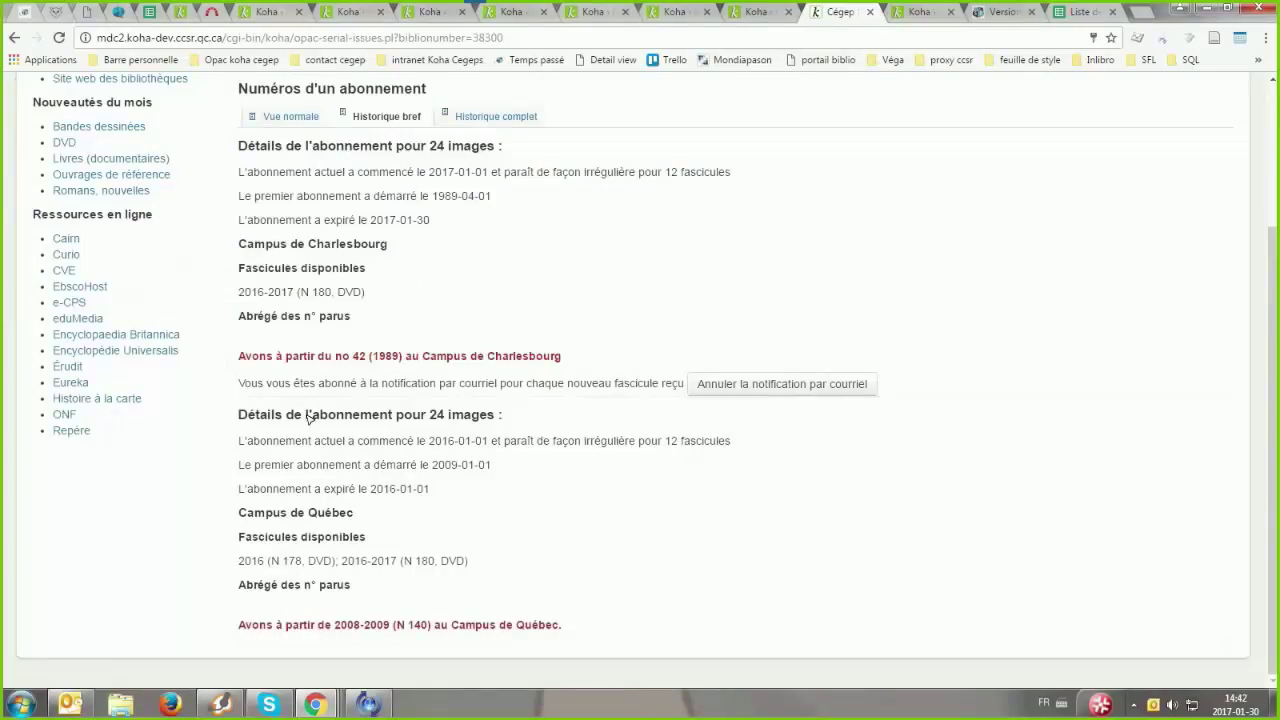
key("ctrl+8")
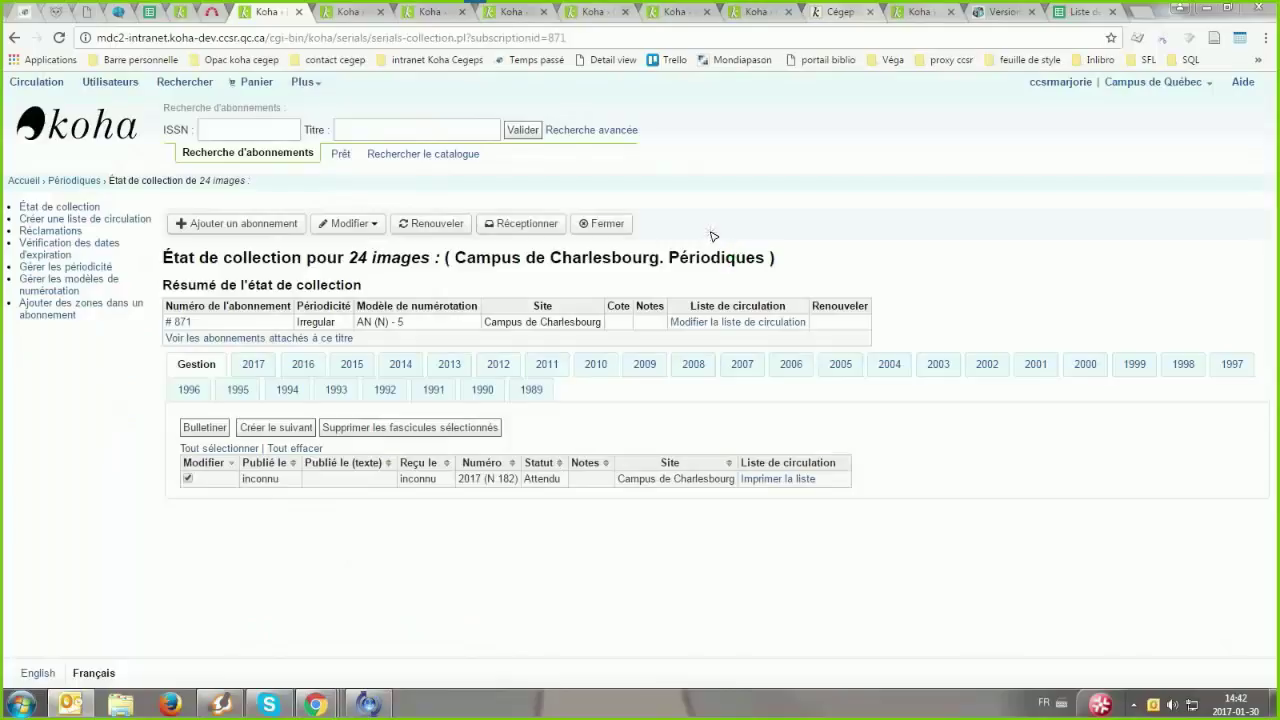
left_click(440, 463)
scroll(871, 277, "down", 1)
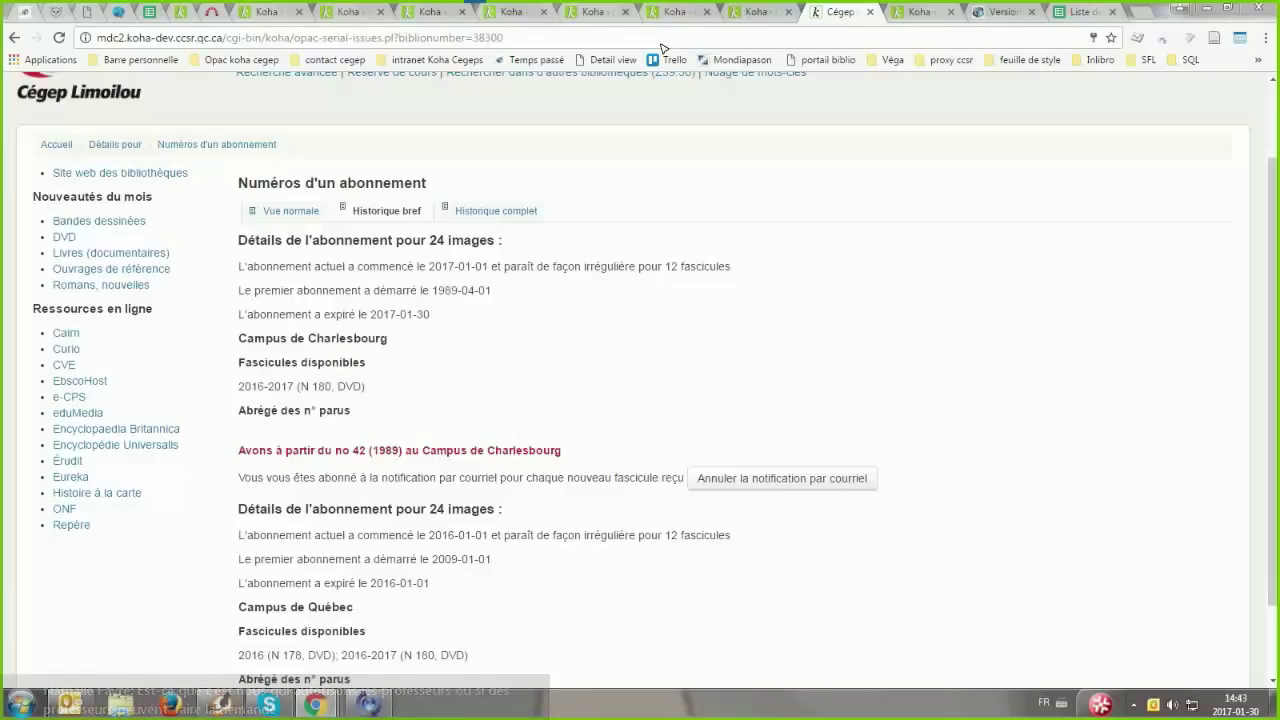
- Switch to the Koha-CCSR documentation site, search it for "liste circulation", and look through the results
middle_click(1028, 294)
key("ctrl+Tab")
key("ctrl+Tab")
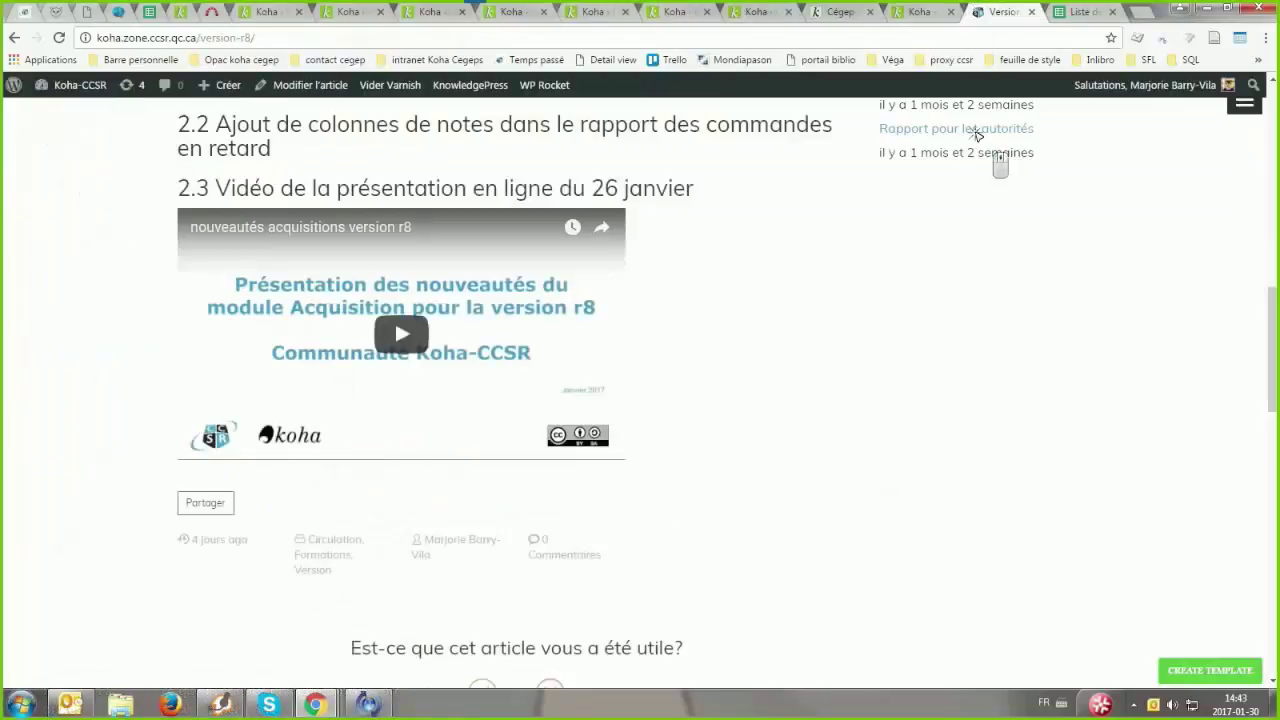
scroll(1000, 165, "up", 5)
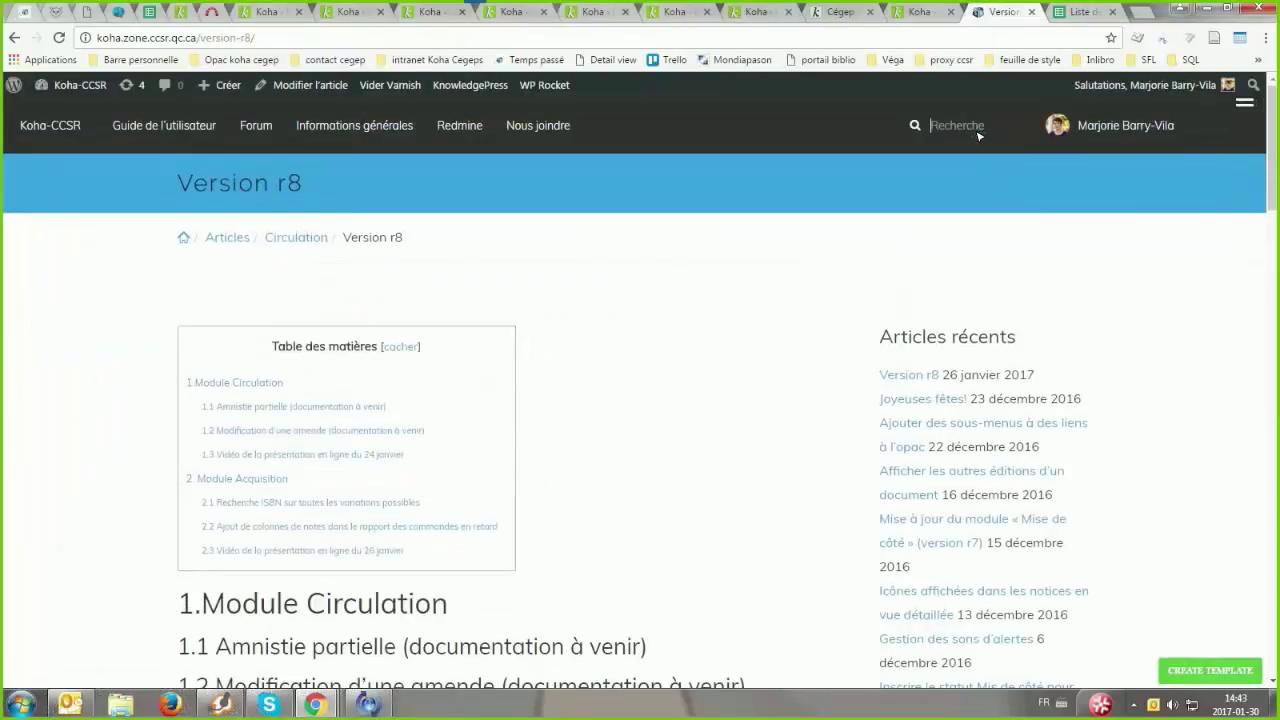
type("liste circulation")
key("Return")
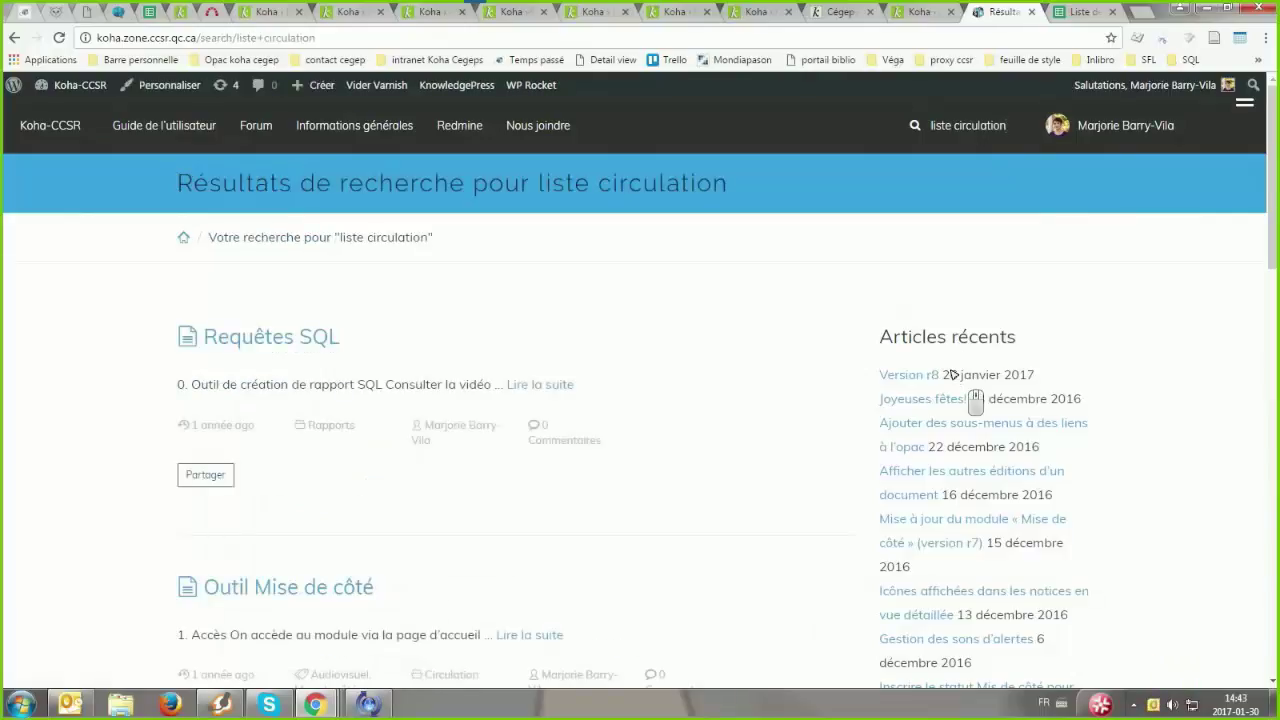
scroll(971, 400, "down", 3)
scroll(168, 468, "down", 3)
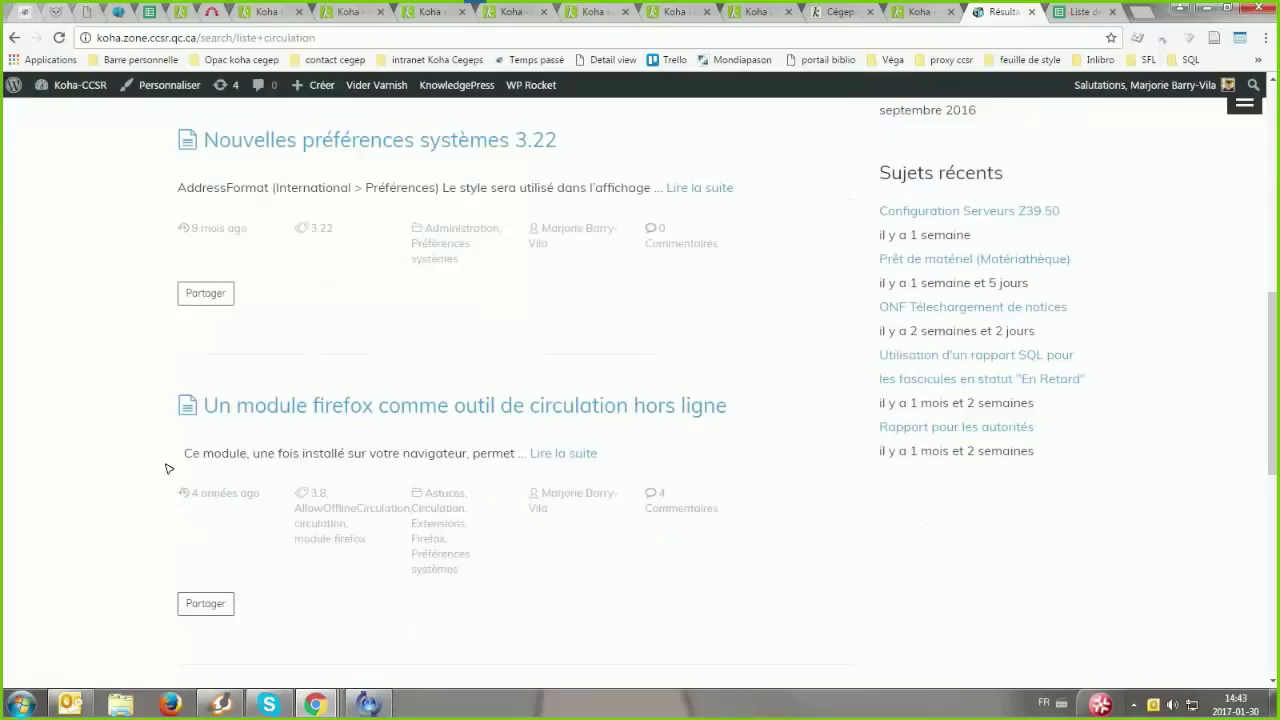
scroll(168, 468, "up", 2)
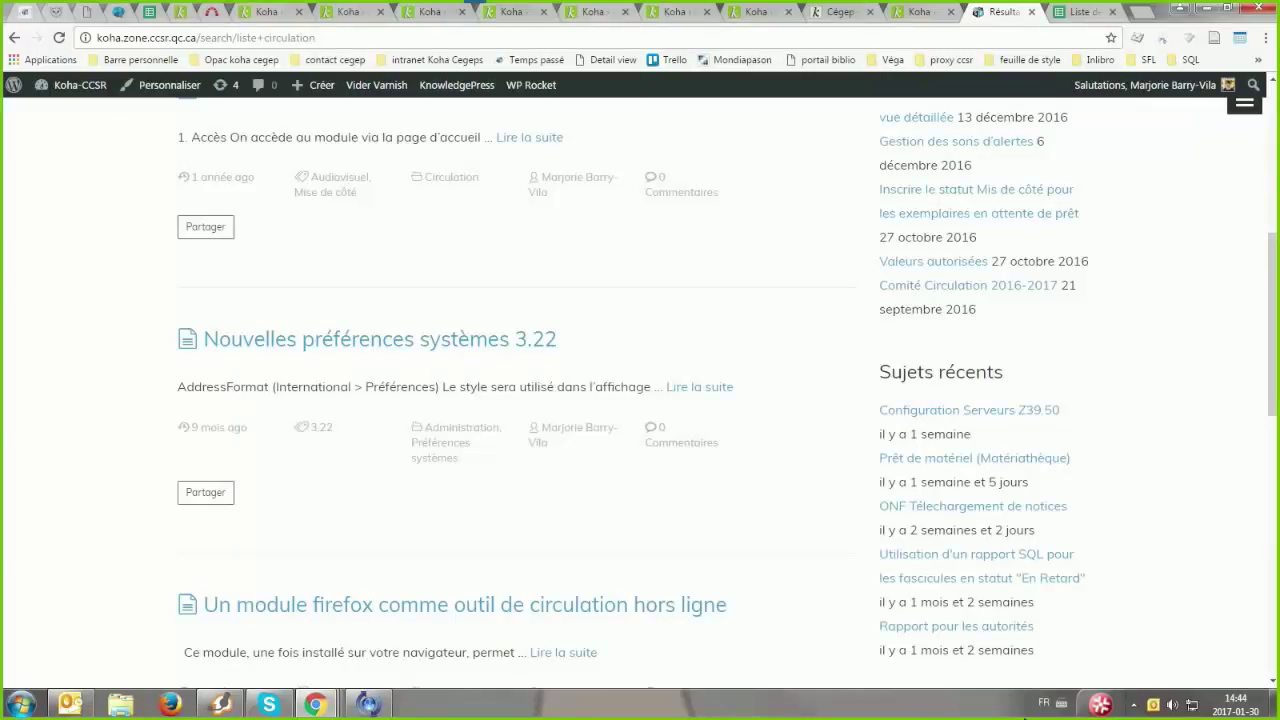
- Return to the OPAC issue history of 24 images and review its e-mail notification option
left_click(847, 15)
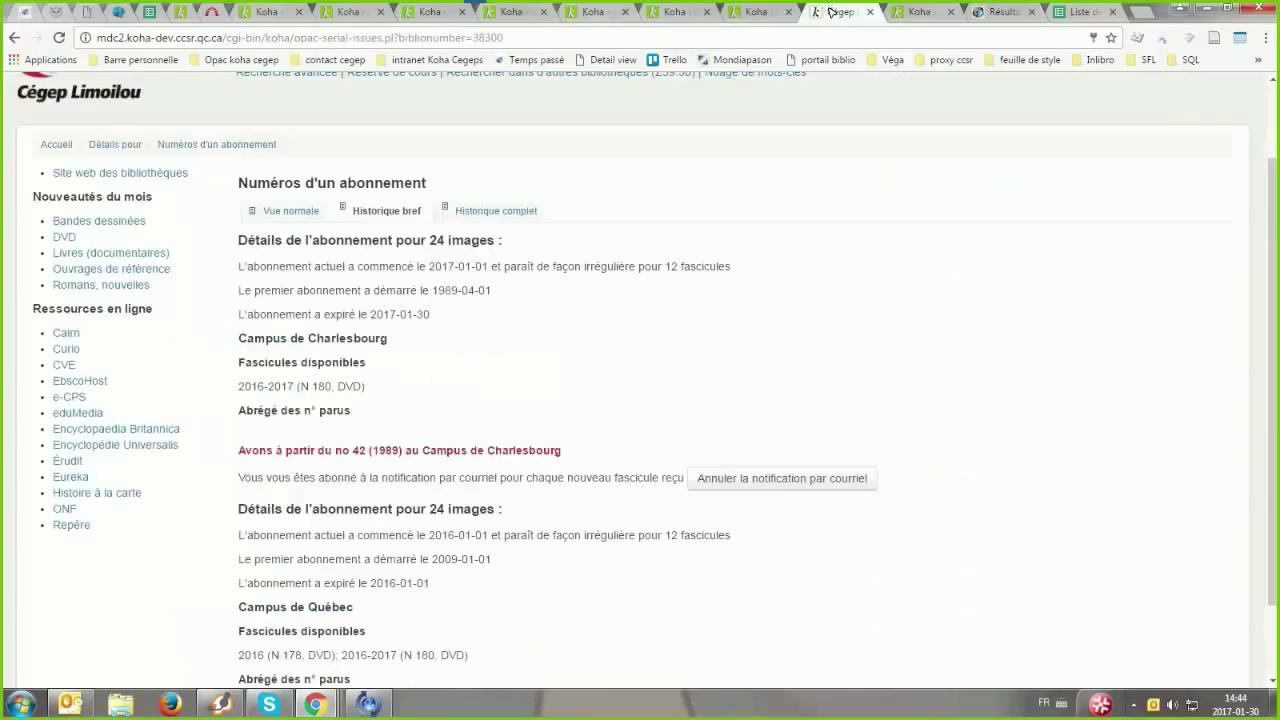
middle_click(604, 398)
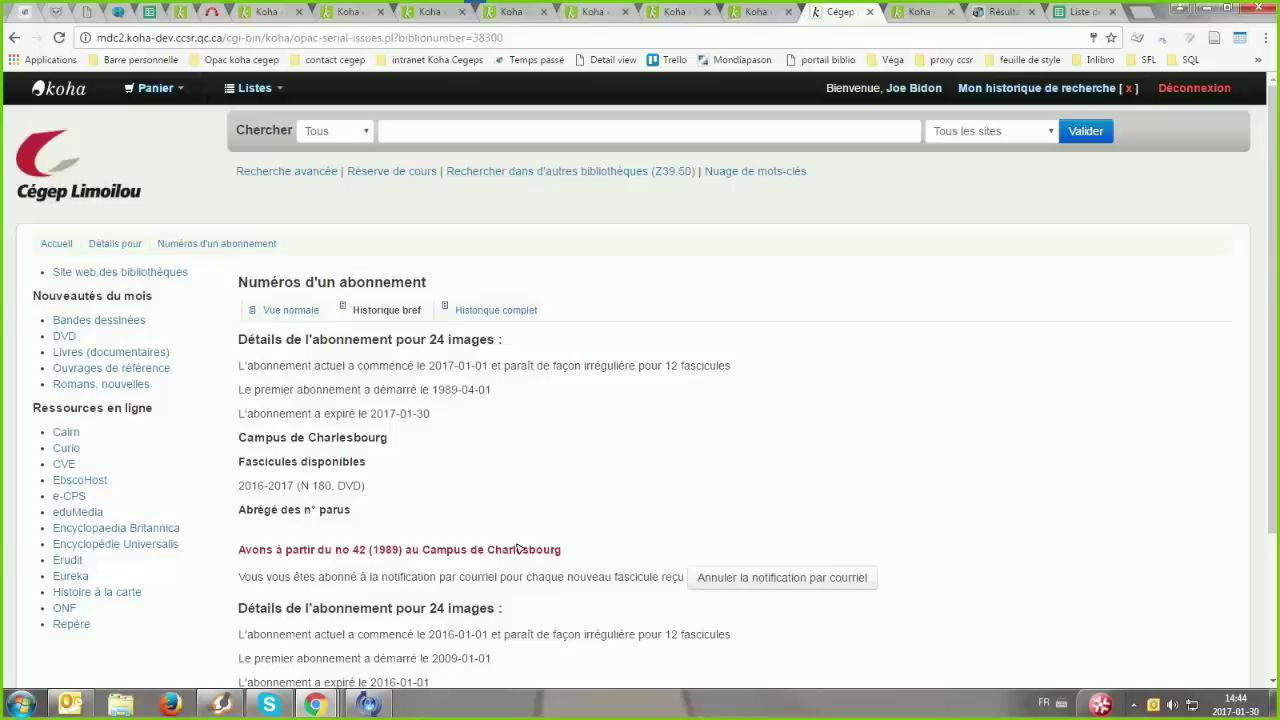
middle_click(578, 429)
- Check the patrons subscribed to the 24 images alert in the staff interface and return to the subscription details
left_click(269, 12)
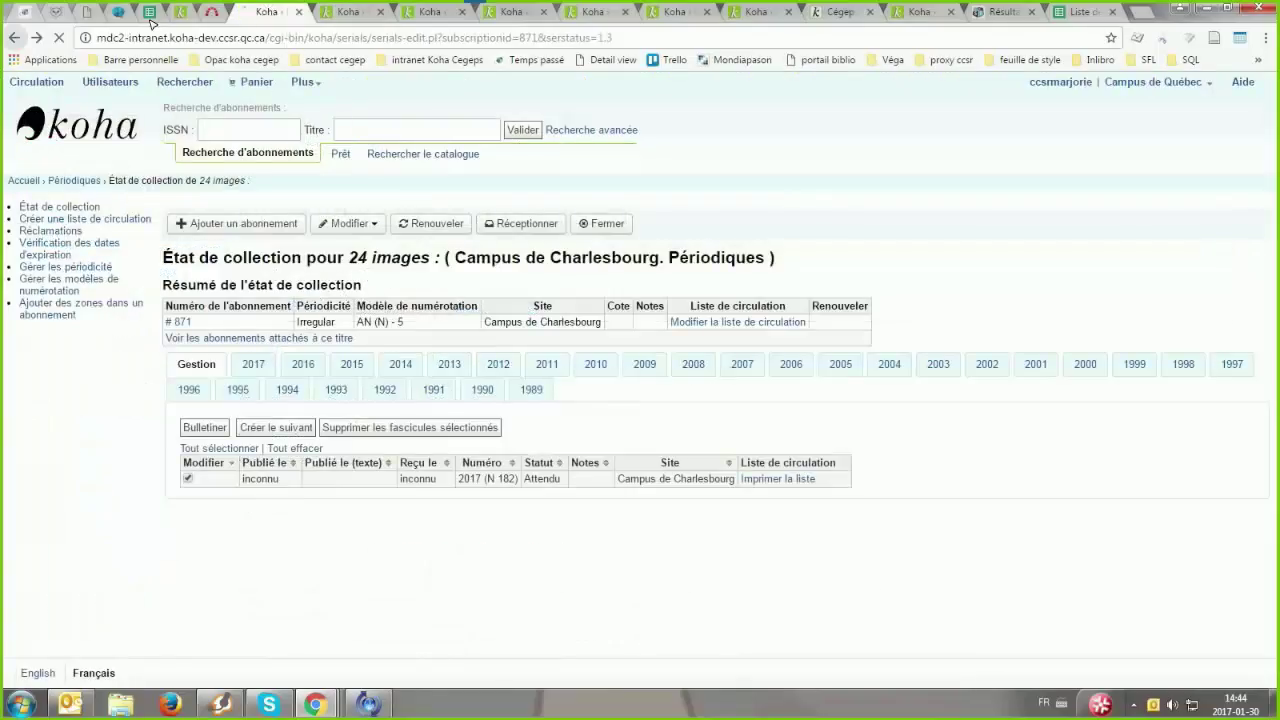
left_click(14, 37)
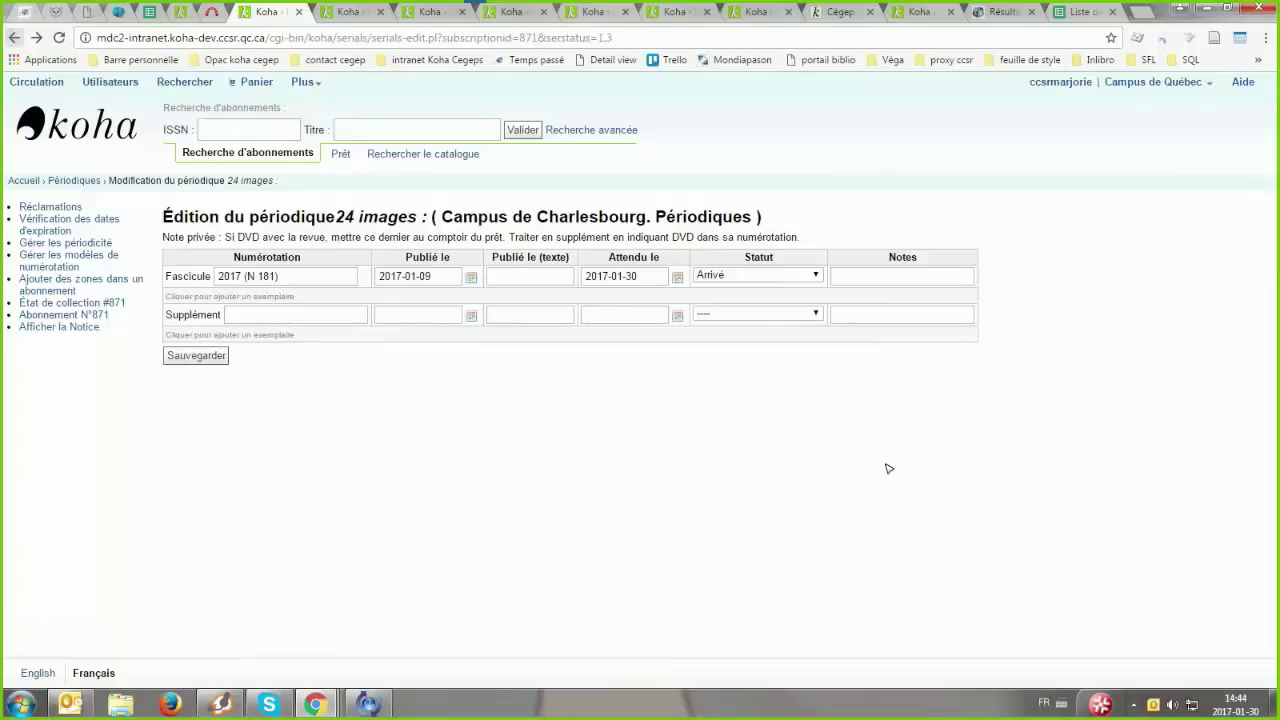
key("alt+Right")
key("alt+Right")
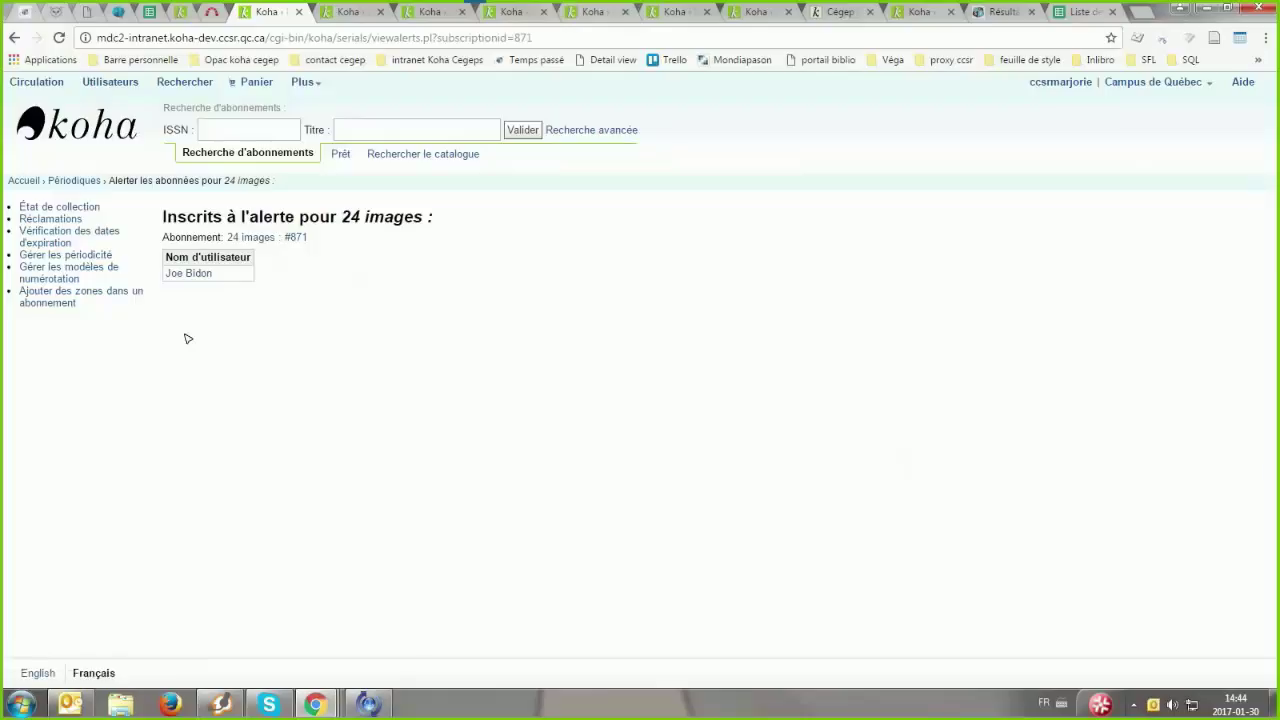
key("alt+Left")
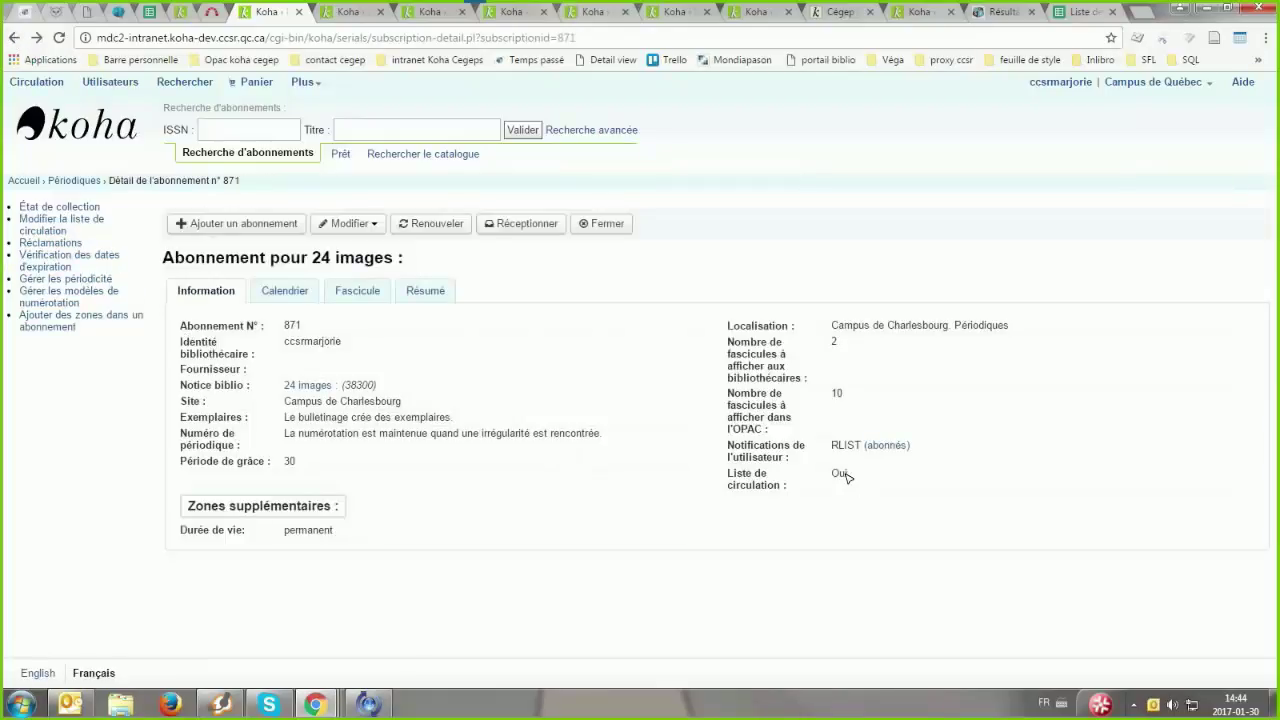
key("alt+Right")
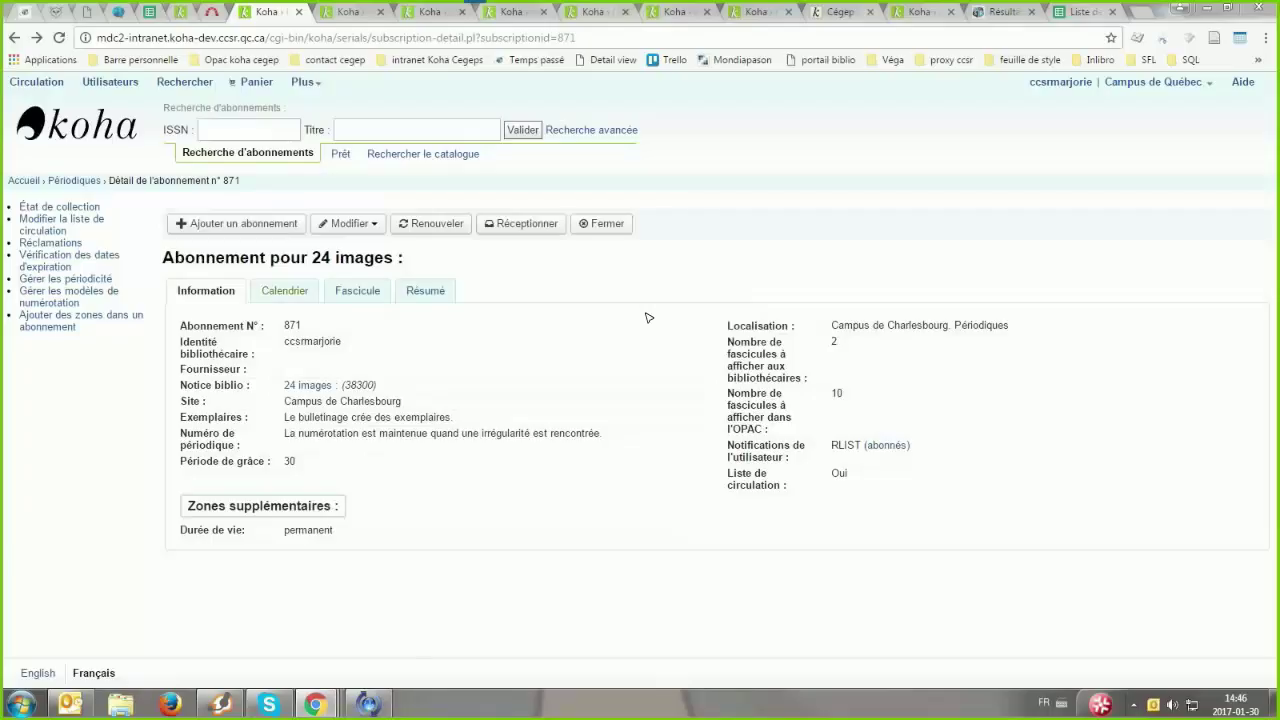
- Review the Calendrier, Fascicule and Information details of the 24 images subscription
left_click(270, 289)
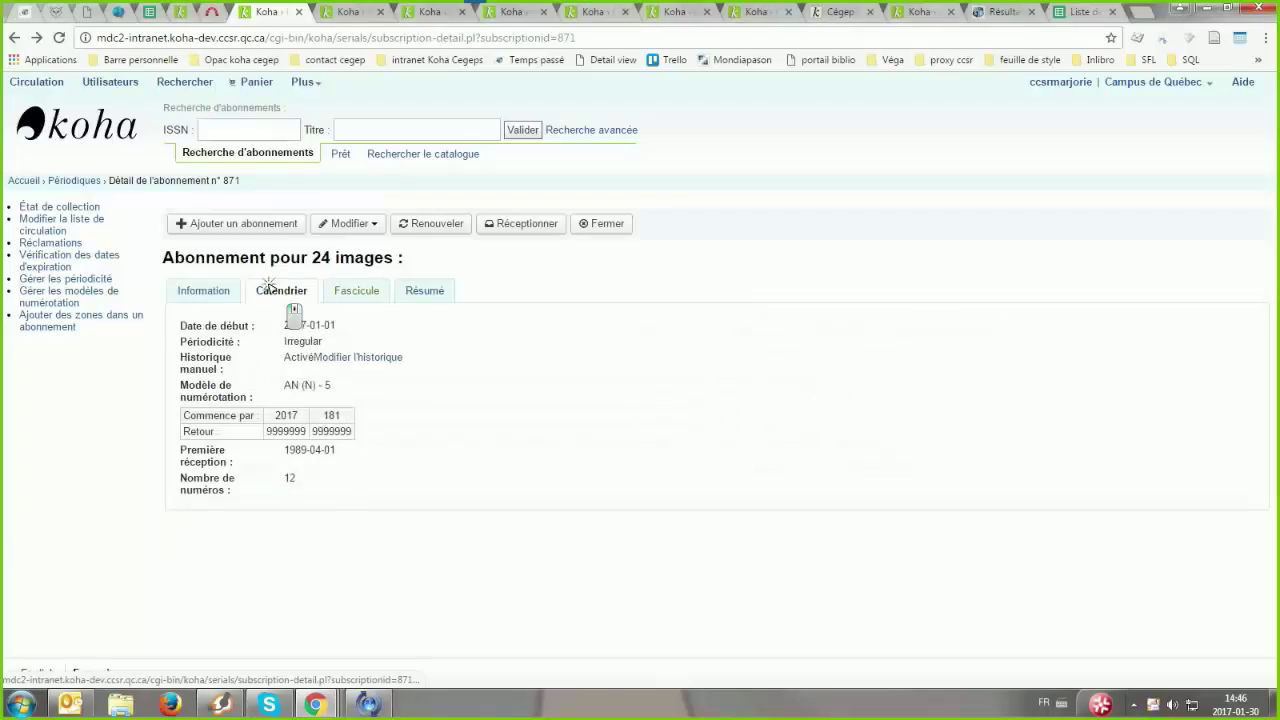
left_click(346, 290)
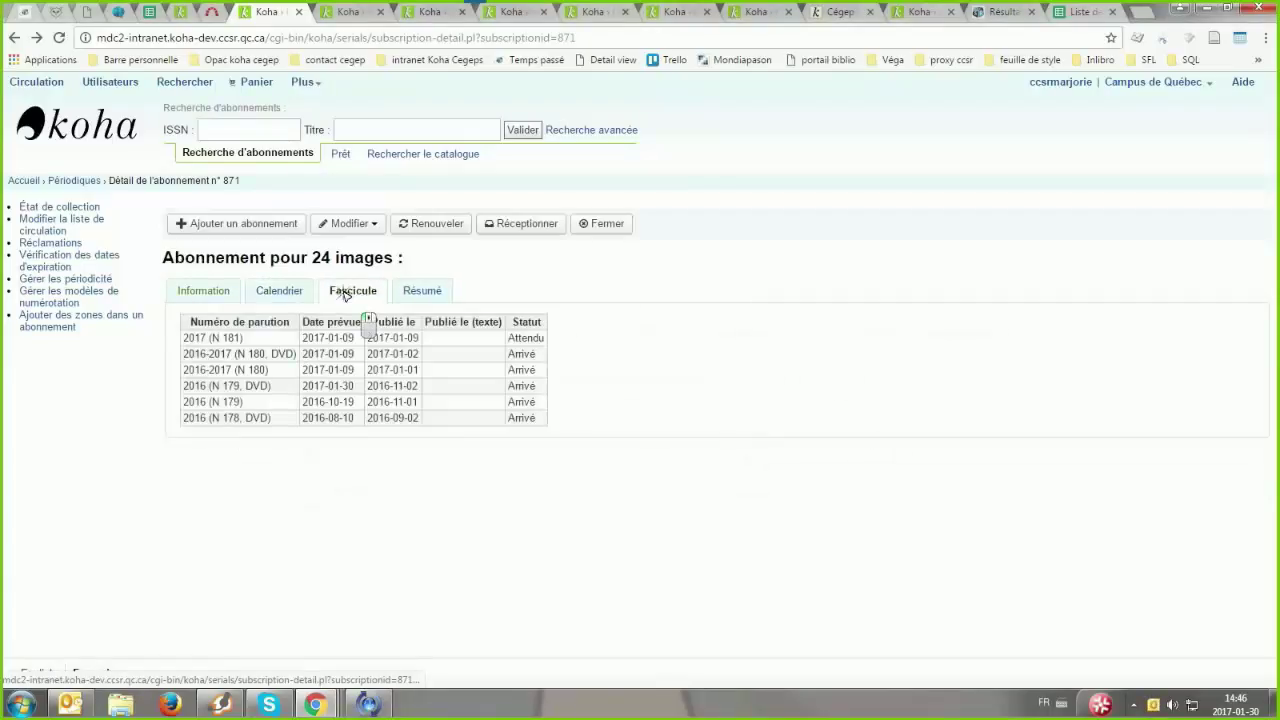
left_click(202, 292)
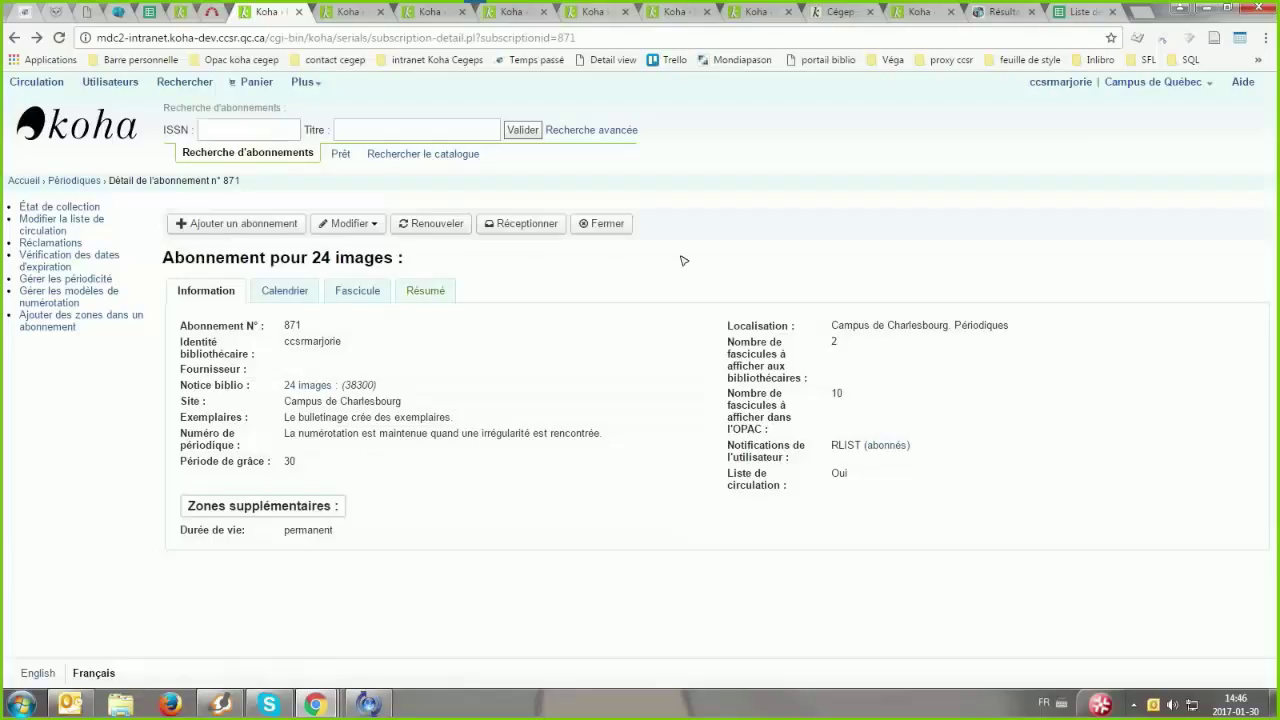
left_click(559, 375)
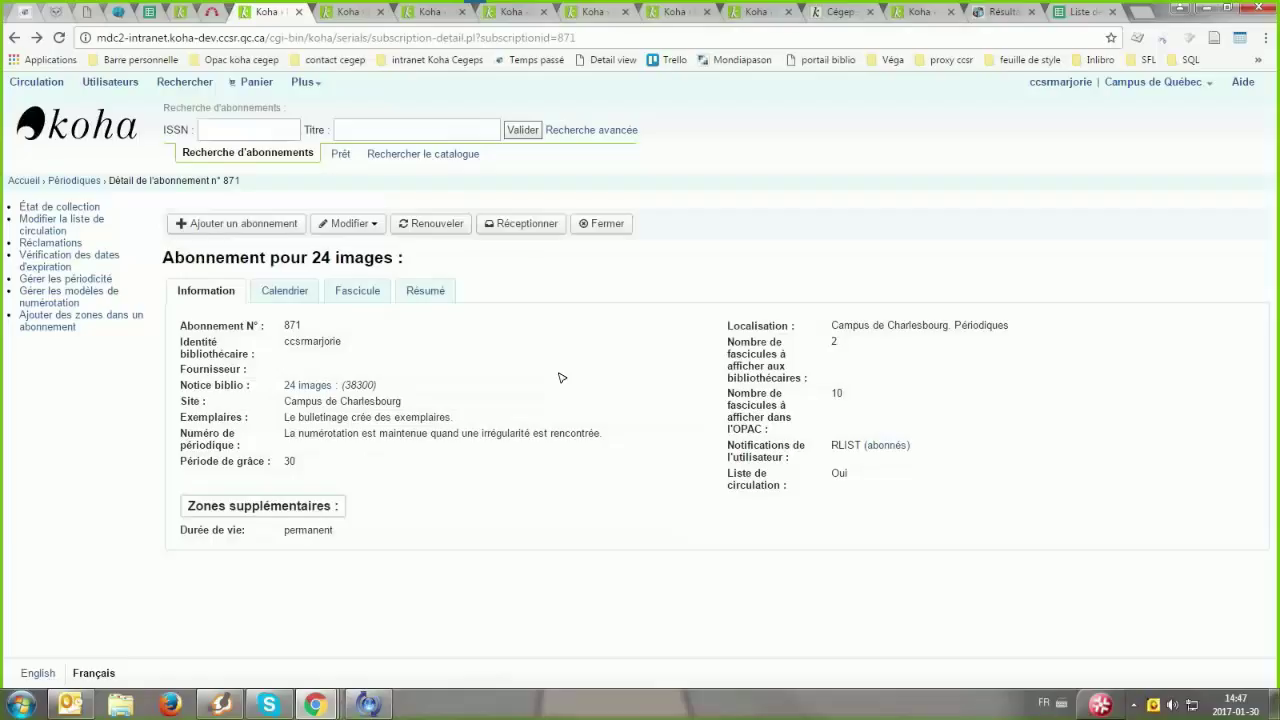
- Edit the 24 images subscription from its collection state, set the periodicity to 1/month and test the issue prediction
left_click(74, 207)
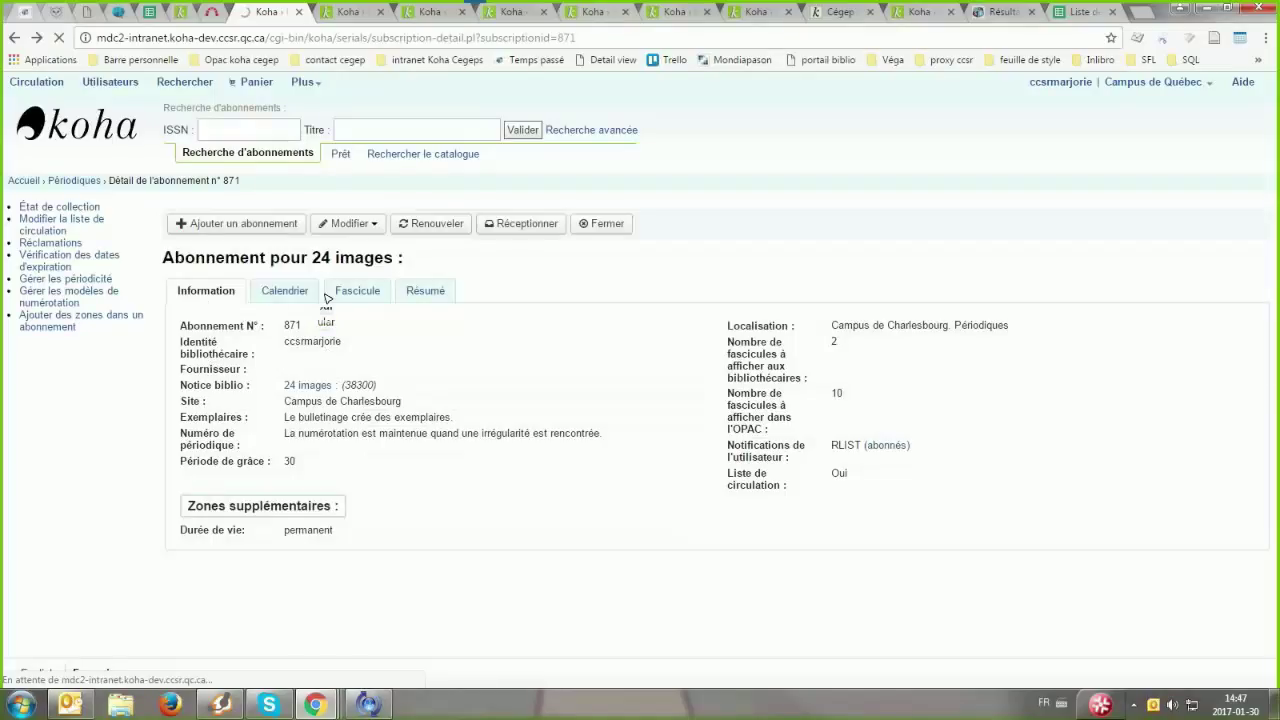
left_click(333, 324)
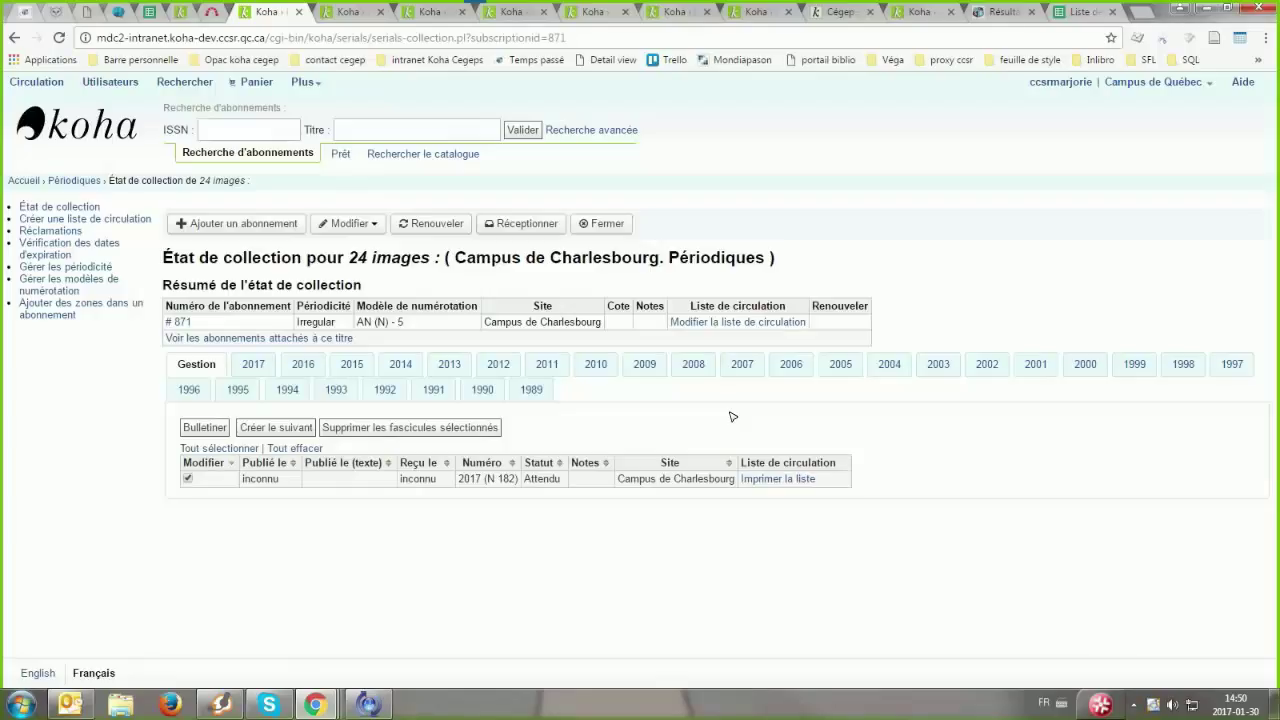
left_click(350, 224)
left_click(350, 253)
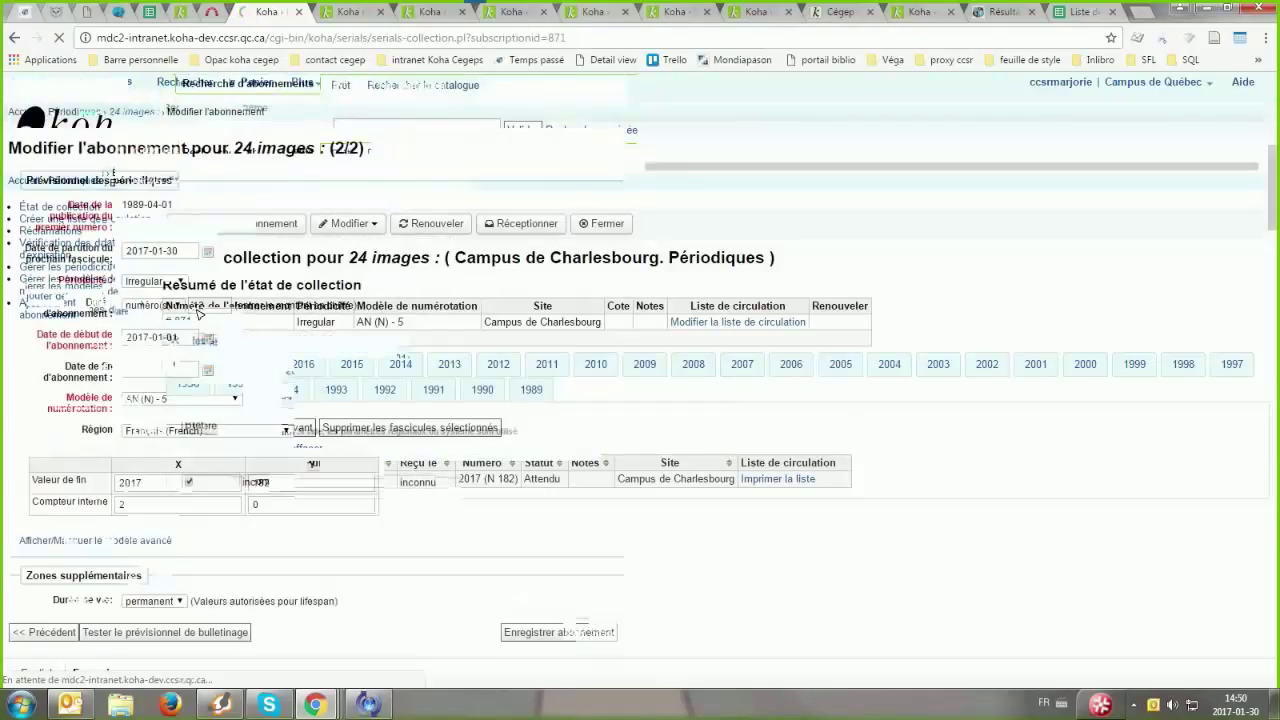
left_click(179, 281)
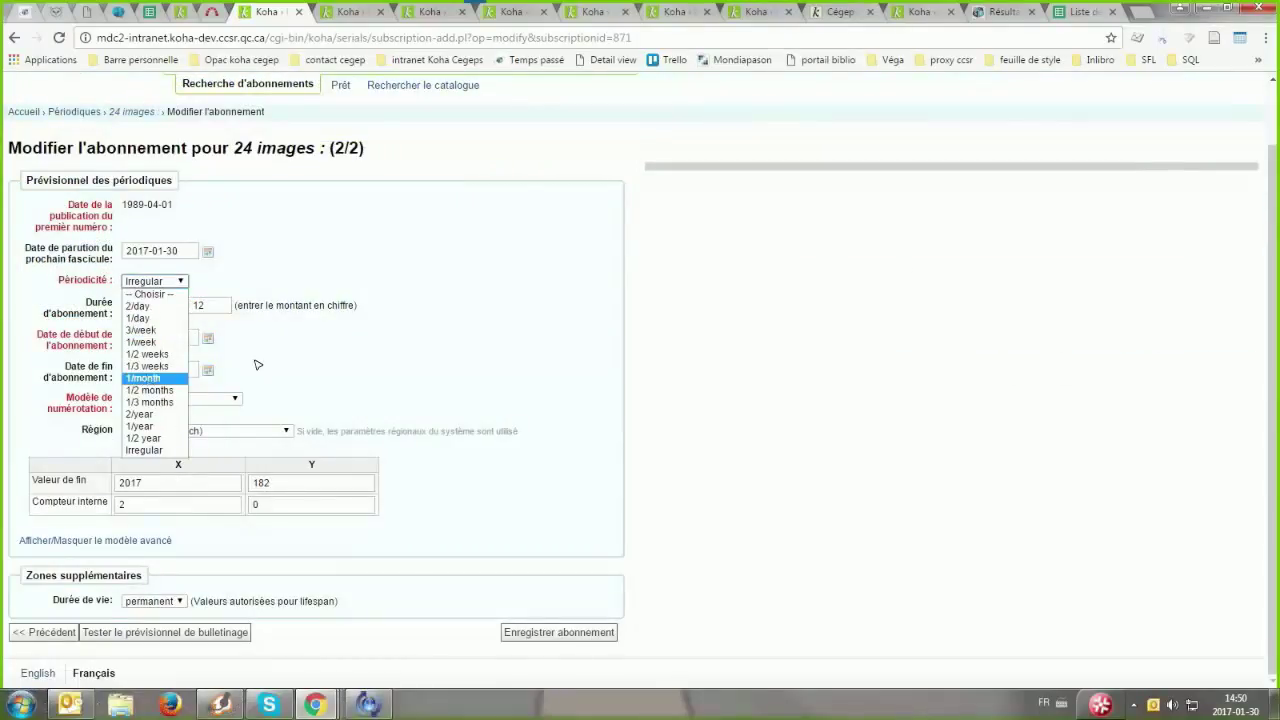
key("3")
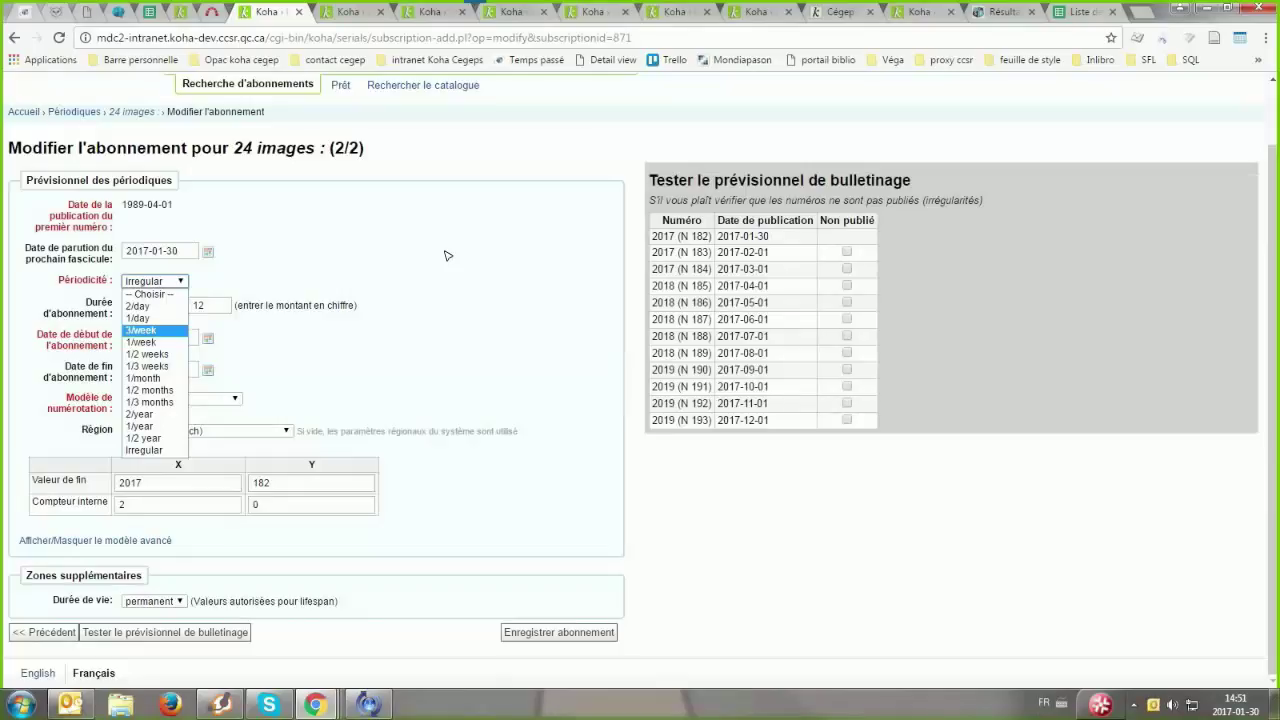
left_click(143, 378)
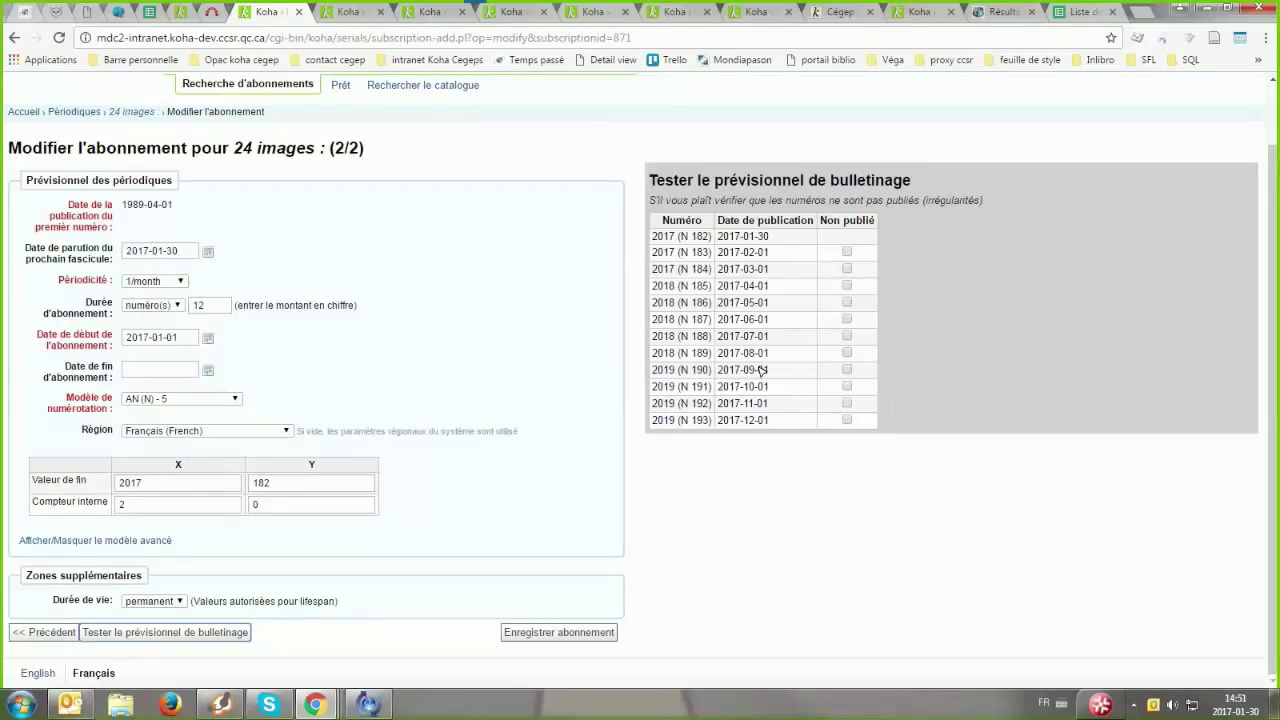
- Mark issue 2017 (N 184) as not published in the test prediction and check the subscription's irregular-issue numbering options
left_click(847, 353)
left_click(847, 353)
left_click(847, 269)
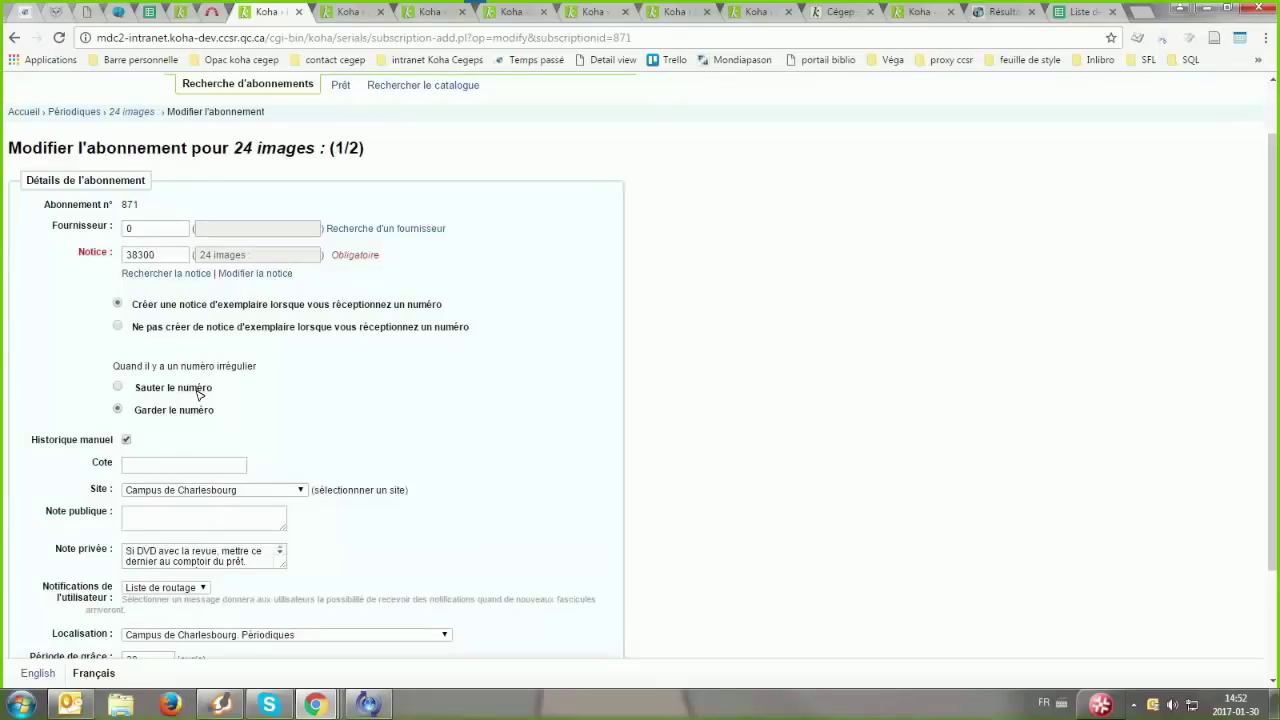
scroll(323, 461, "down", 1)
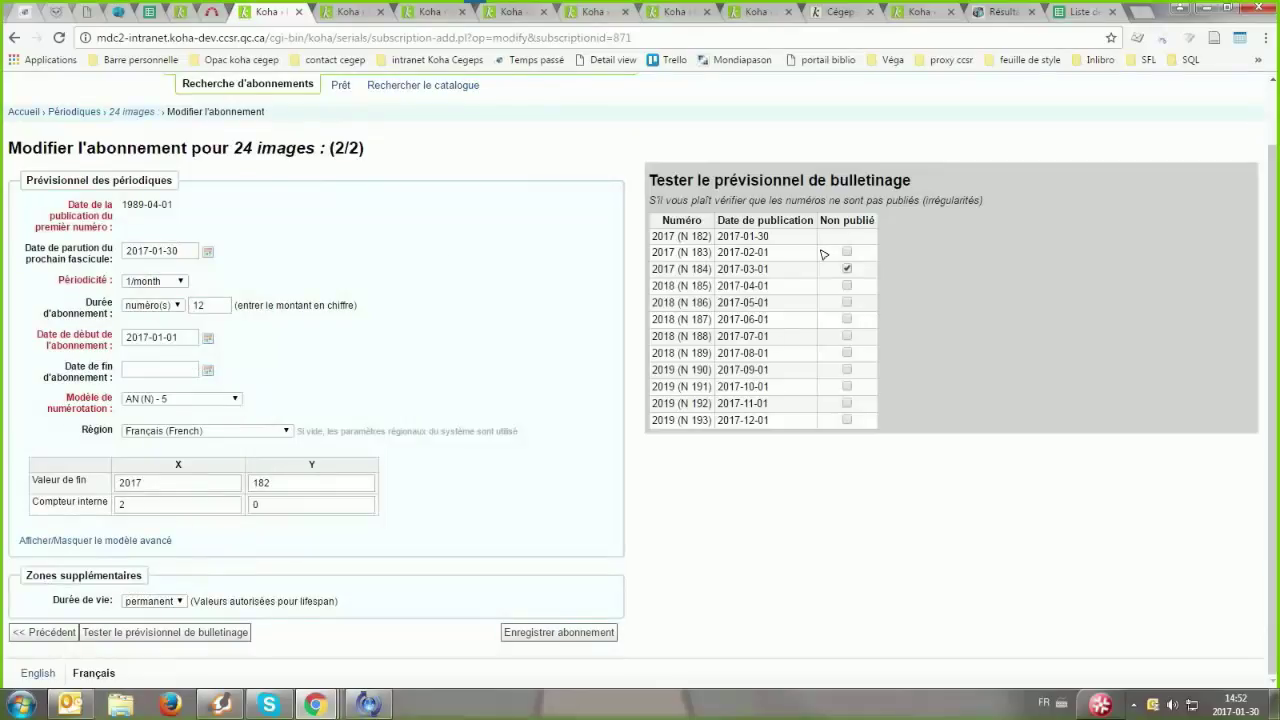
- Clear the not-published mark on issue 2017 (N 184) and save the modified 24 images subscription
left_click(847, 269)
left_click(708, 287)
left_click(706, 287)
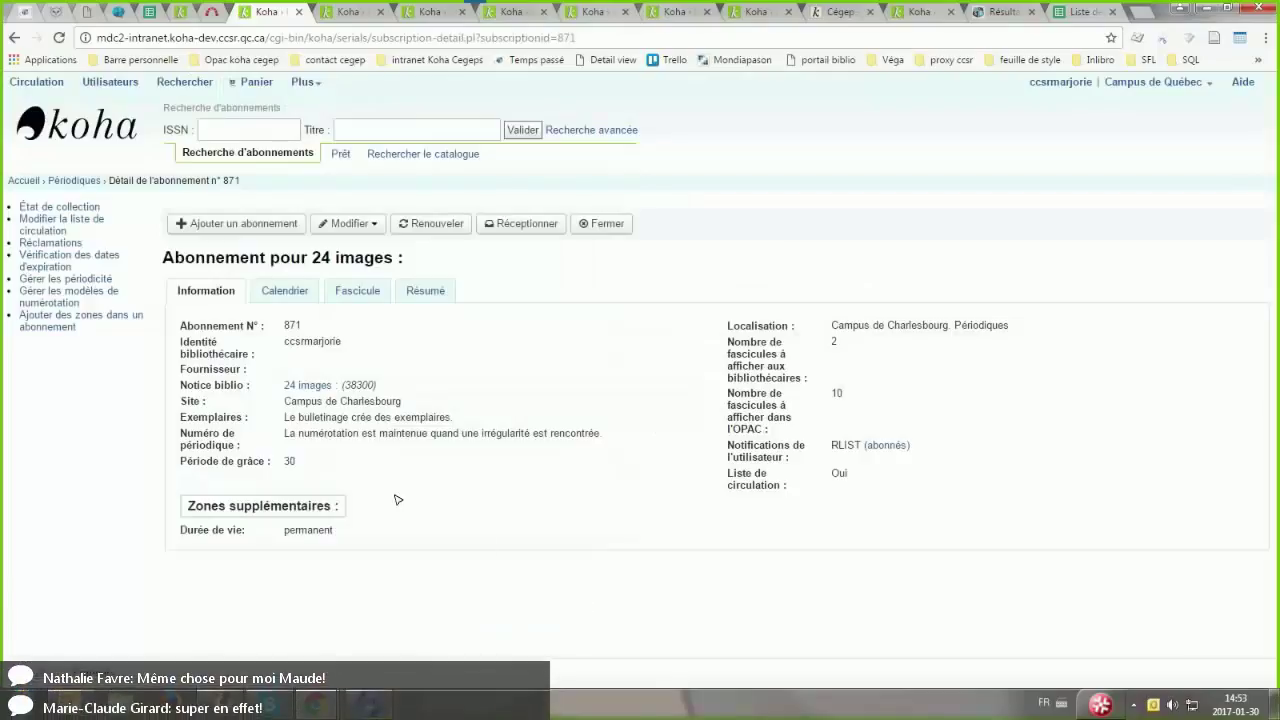
- Open the collection state of the 24 images subscription and look at its modification options
left_click(47, 208)
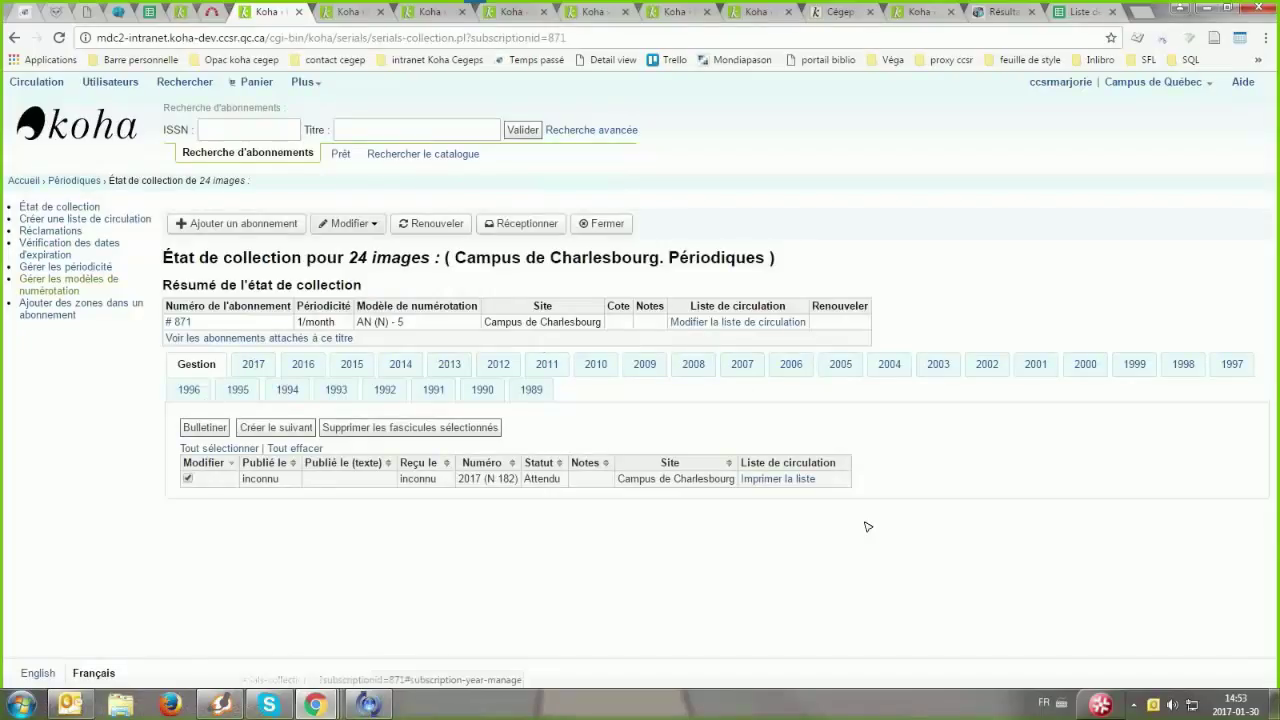
left_click(347, 223)
left_click(406, 216)
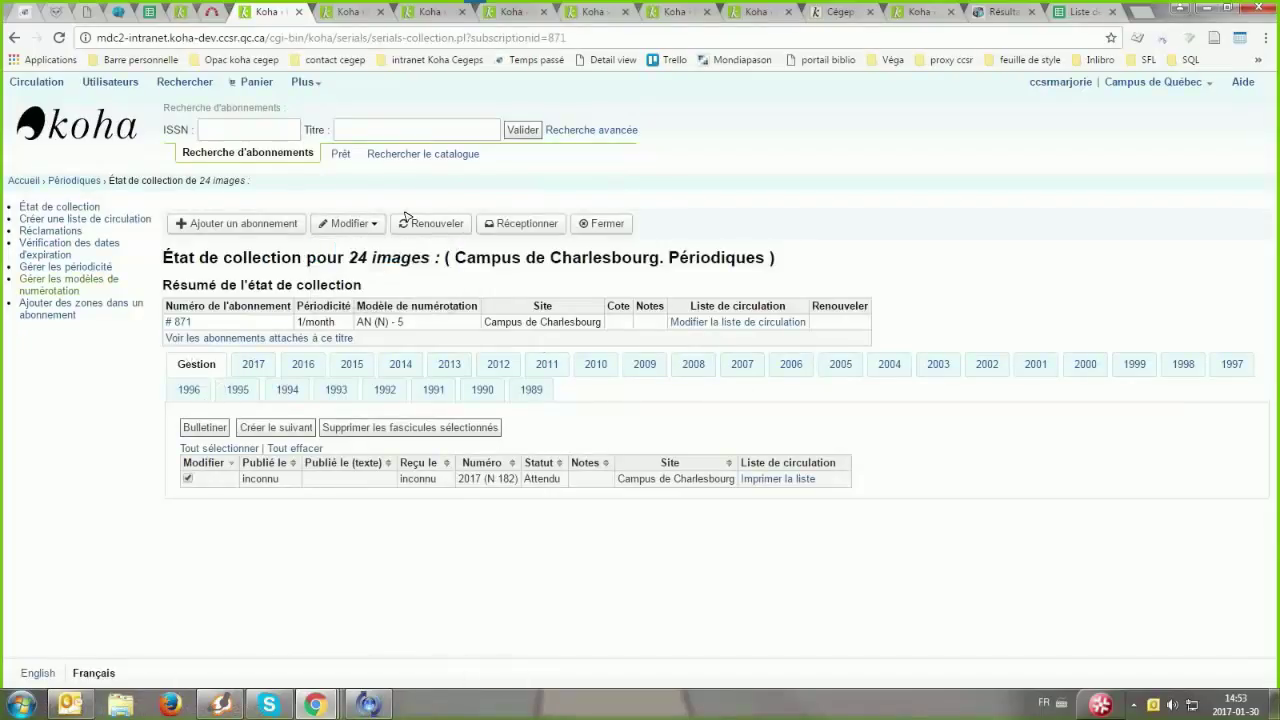
left_click(362, 223)
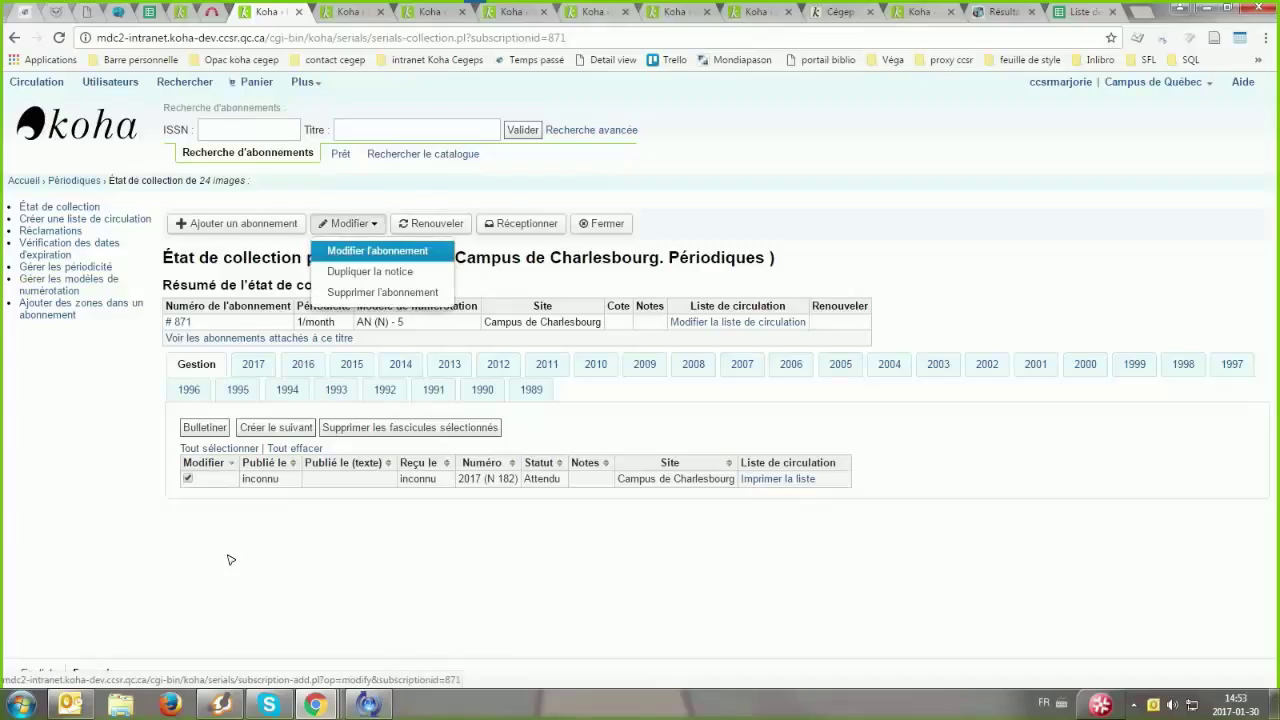
left_click(352, 223)
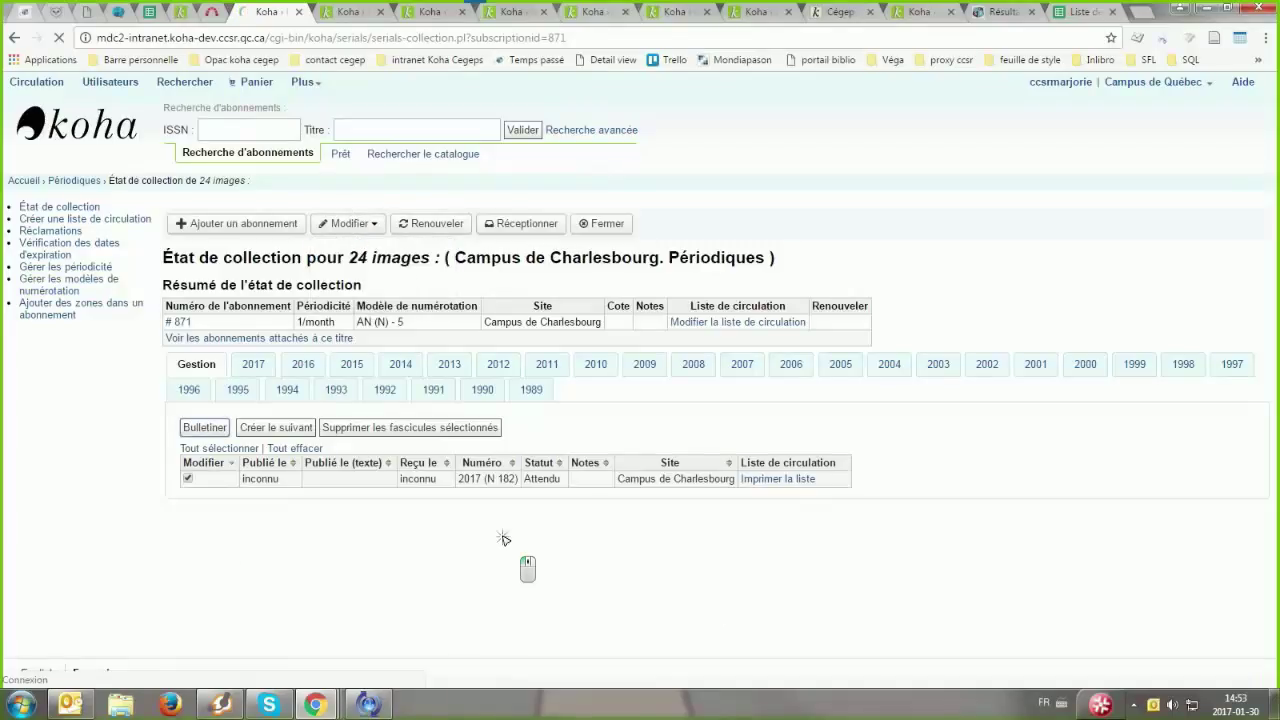
- Receive issue 2017 (N 182) of 24 images with the status Arrivé, look through its item fields and save
left_click(201, 426)
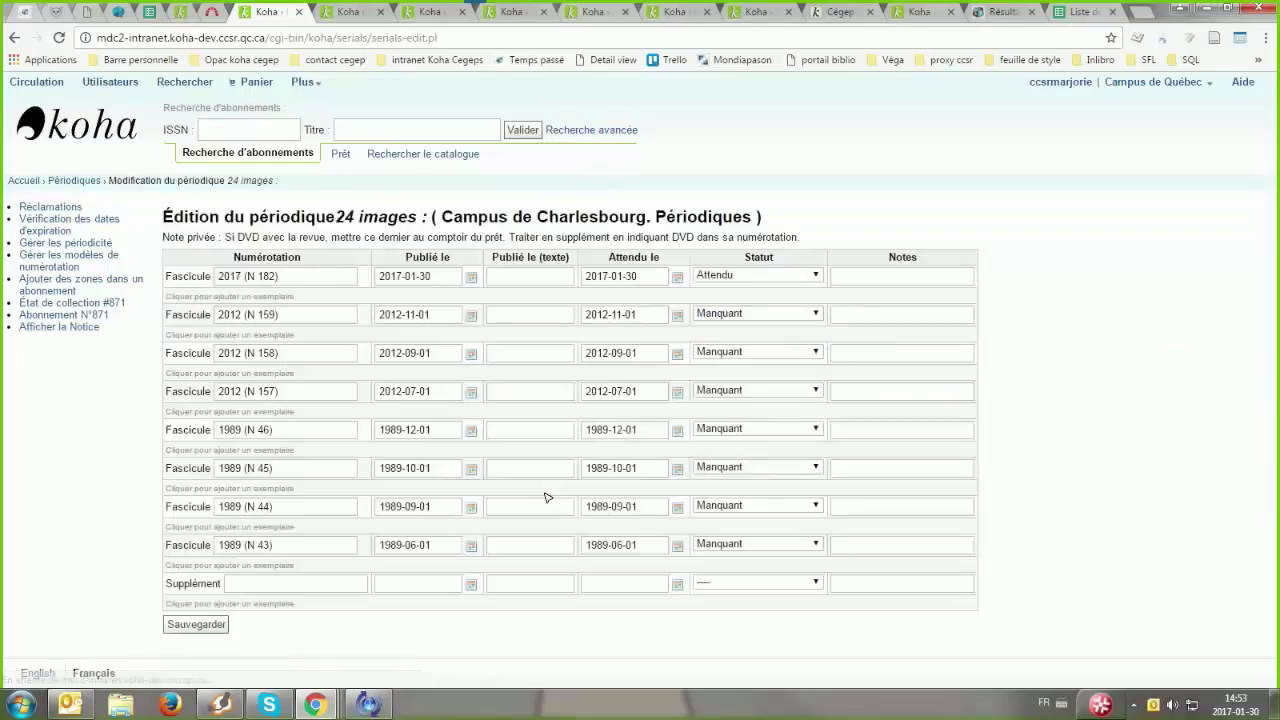
middle_click(770, 310)
left_click(745, 276)
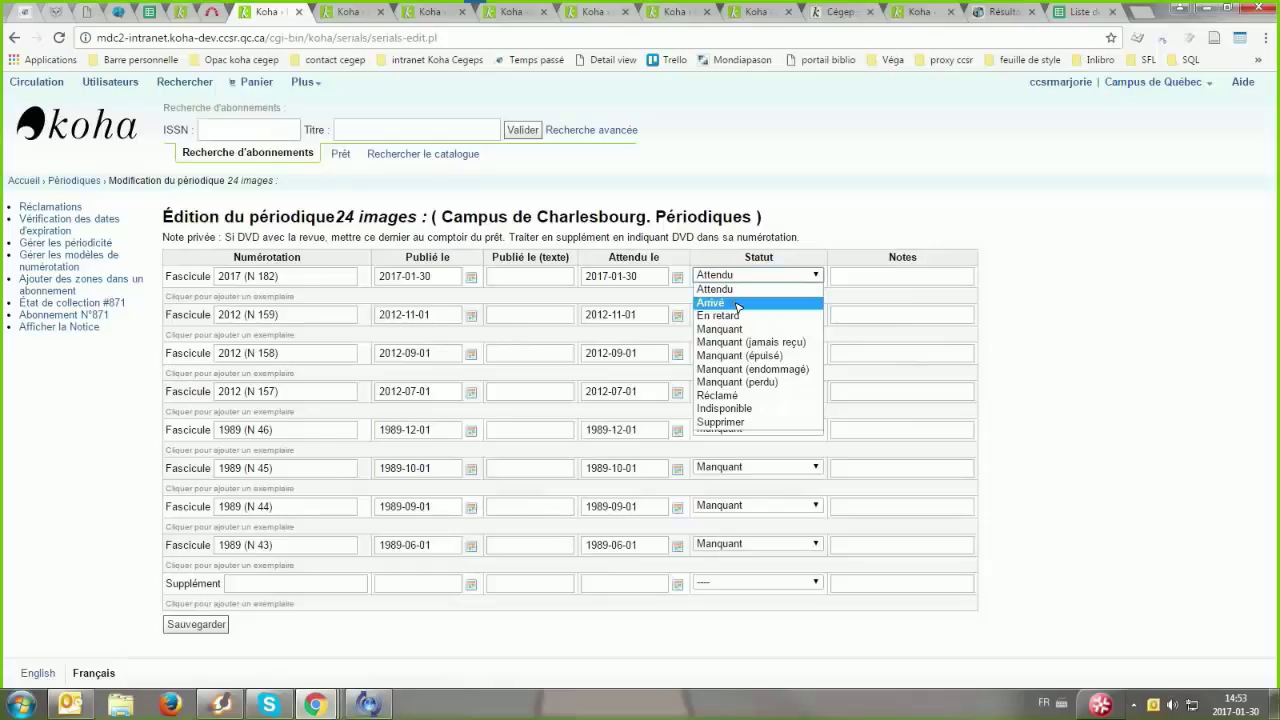
left_click(740, 303)
scroll(380, 390, "down", 3)
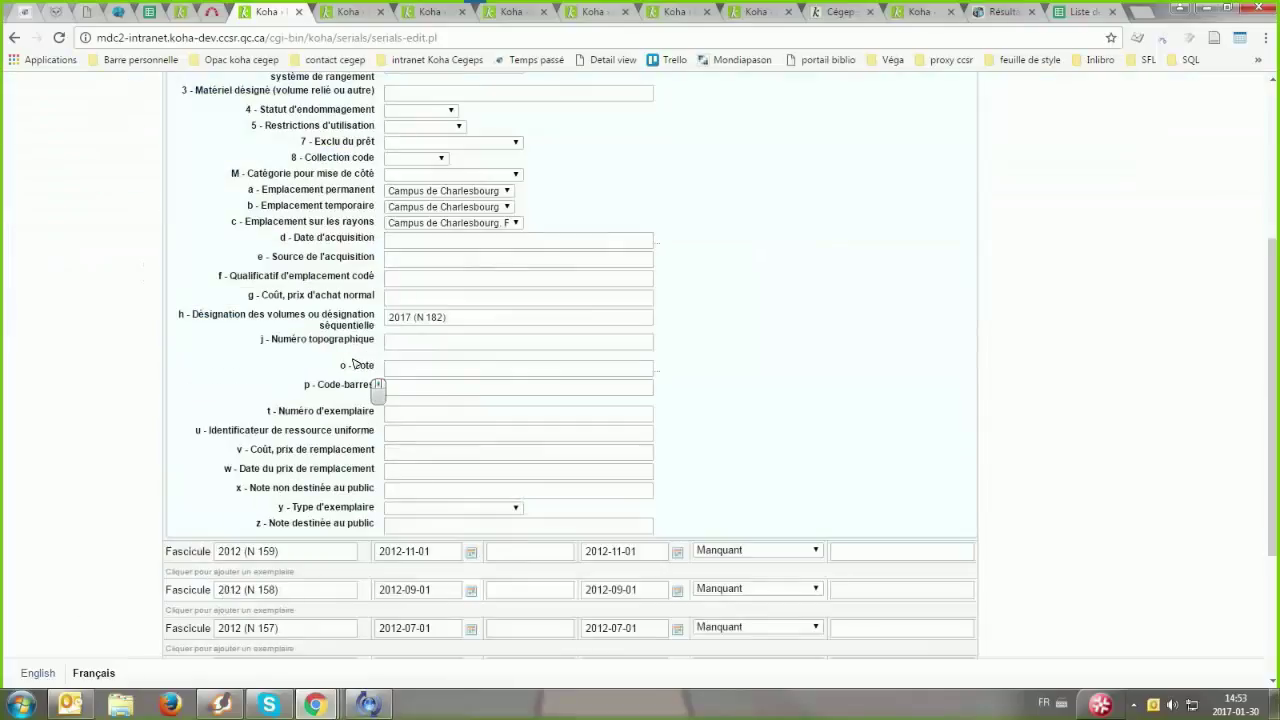
scroll(380, 390, "up", 3)
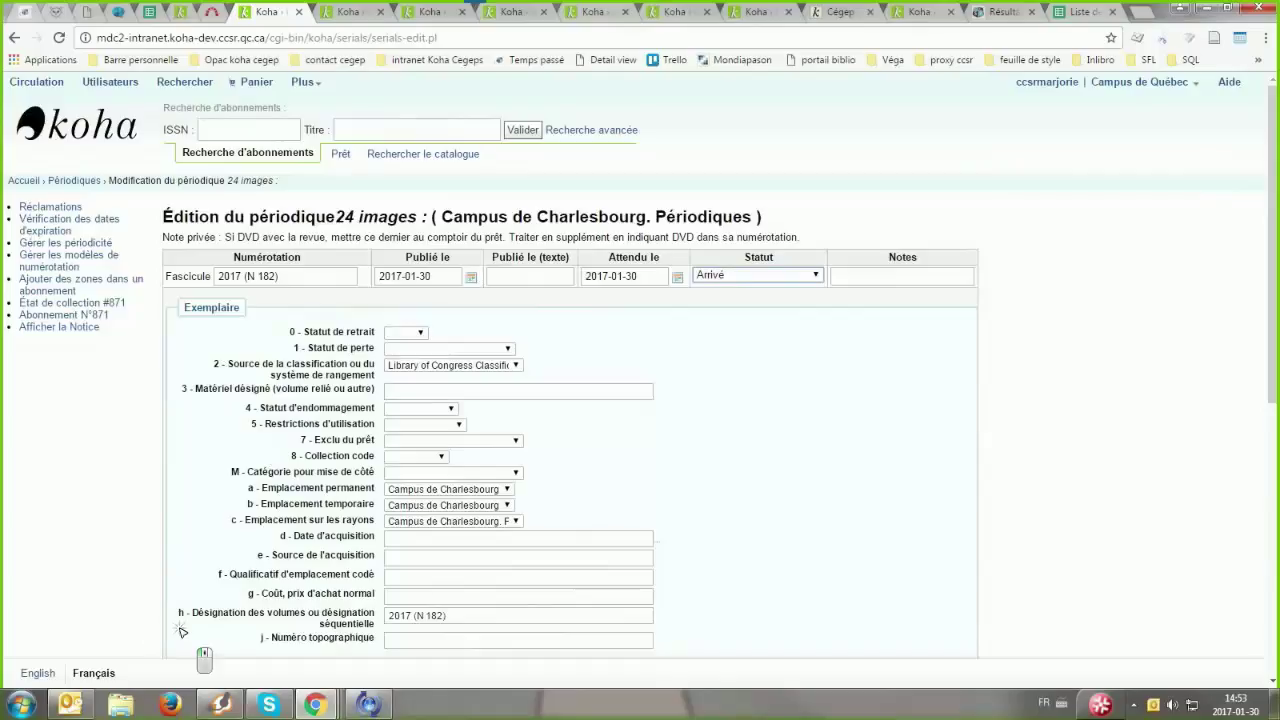
scroll(976, 250, "down", 5)
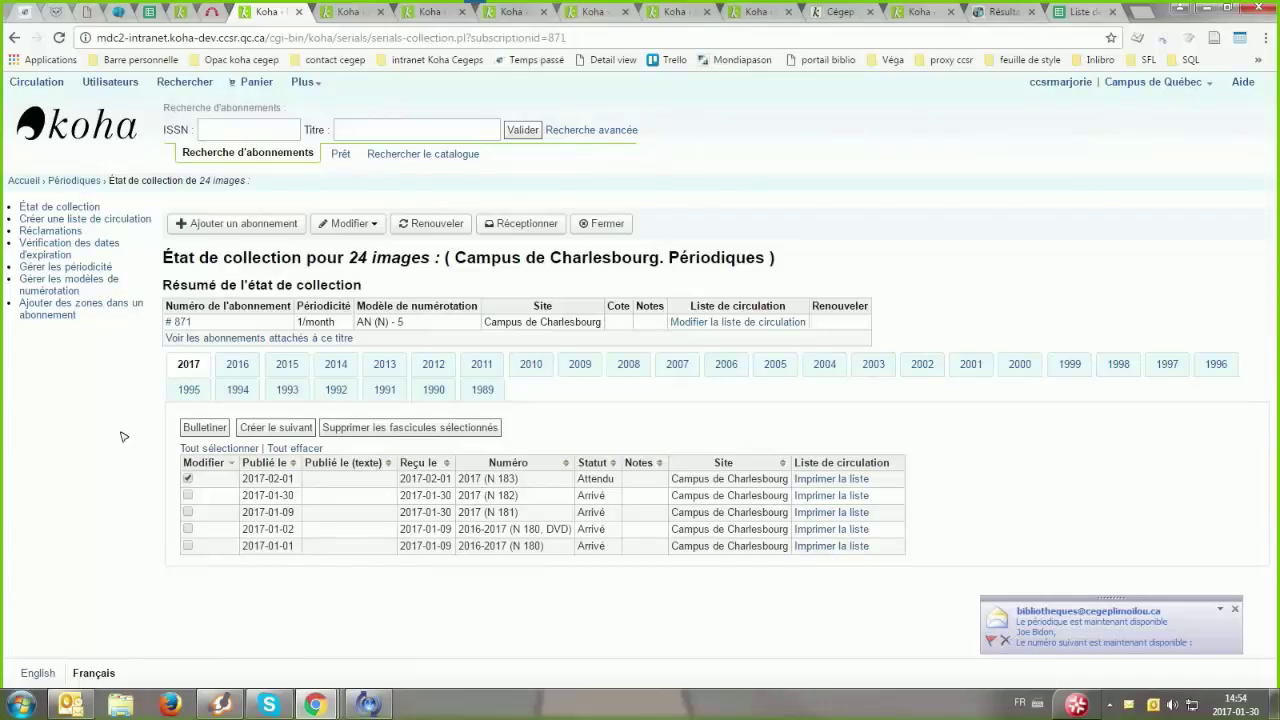
- Receive issue 2017 (N 183) as Arrivé, save, and compare the publication dates in the collection state
left_click(208, 430)
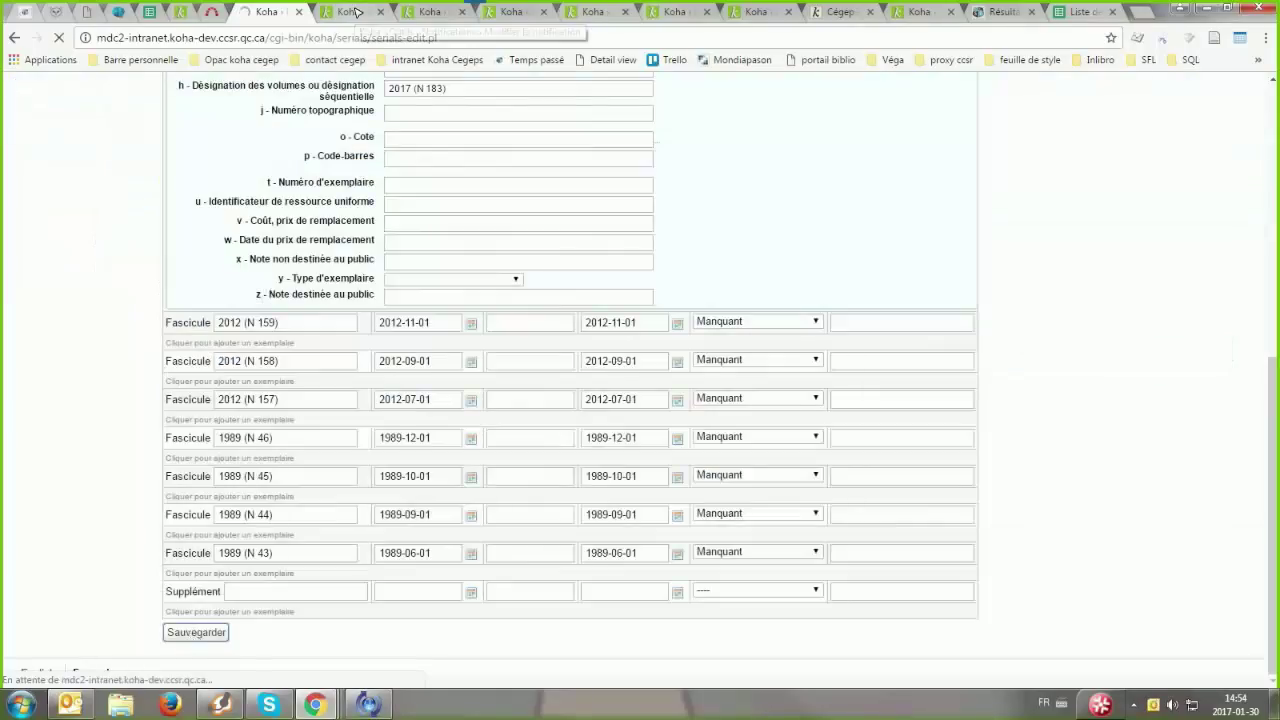
scroll(177, 229, "up", 3)
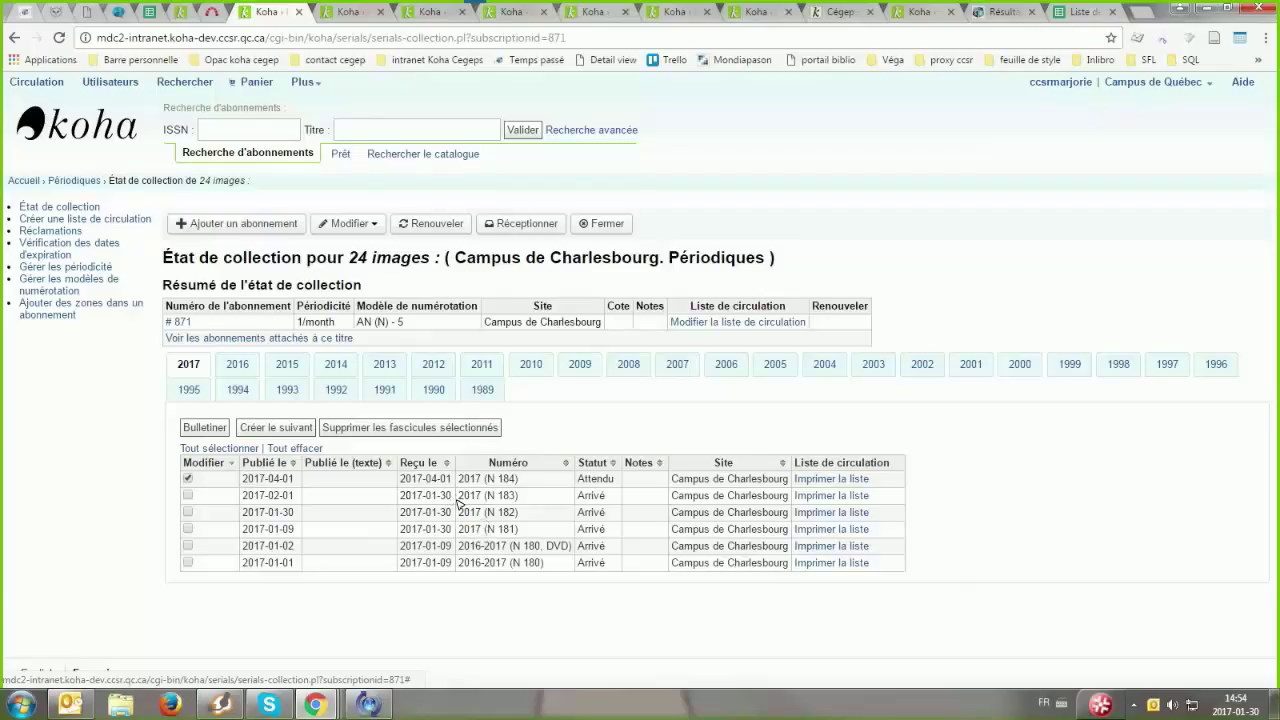
left_click_drag(260, 495, 287, 495)
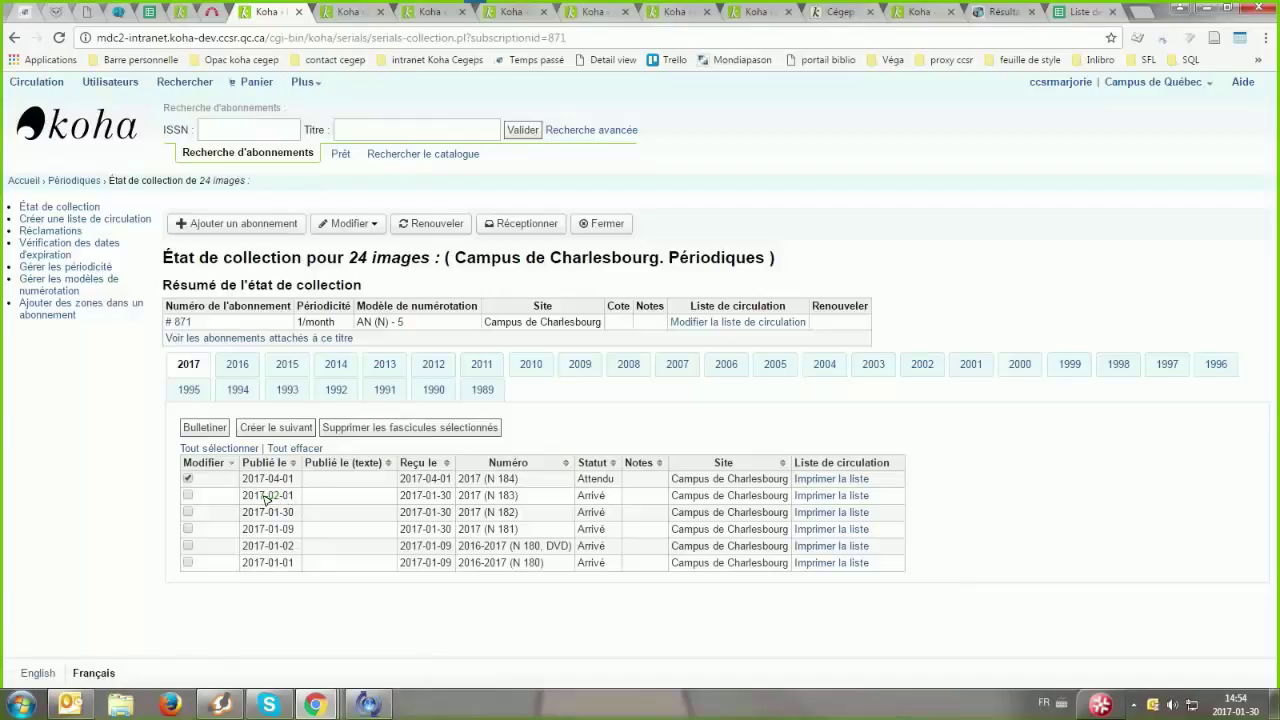
double_click(506, 479)
left_click(283, 479)
- Open the 24 images subscription for modification, test its issue prediction, and return to the previous page without saving
left_click(352, 224)
left_click(378, 252)
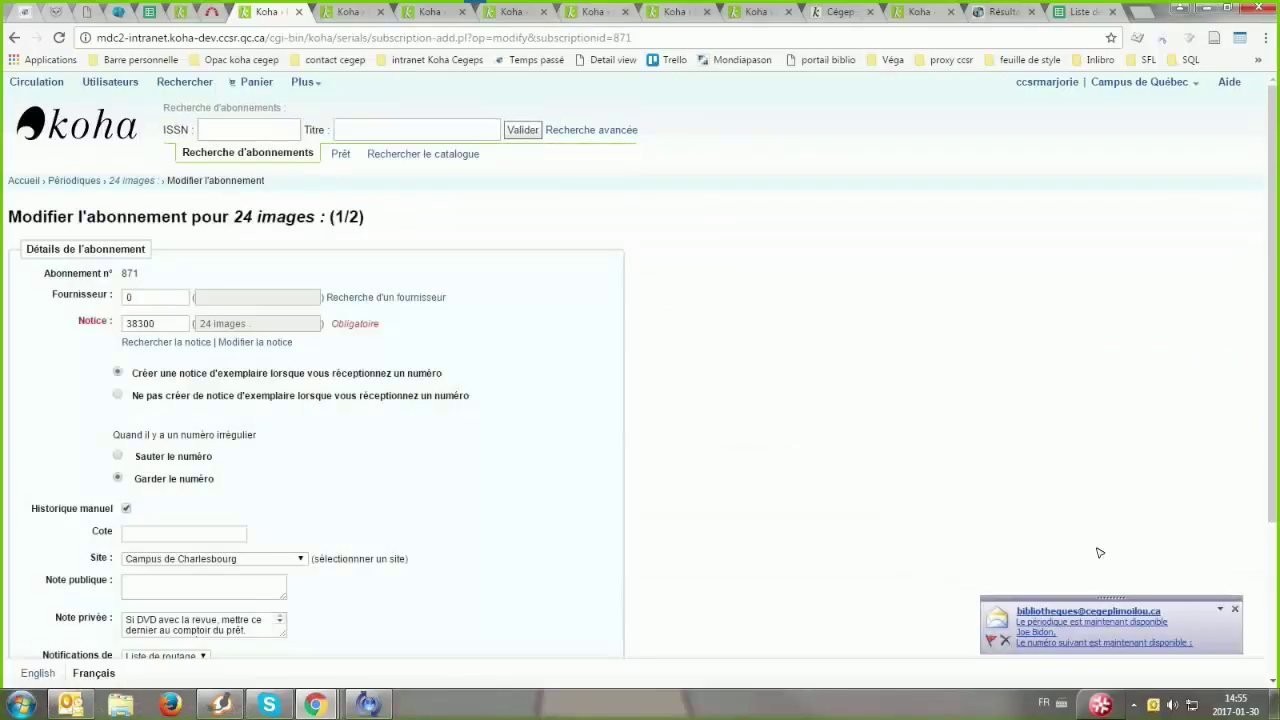
scroll(686, 420, "down", 3)
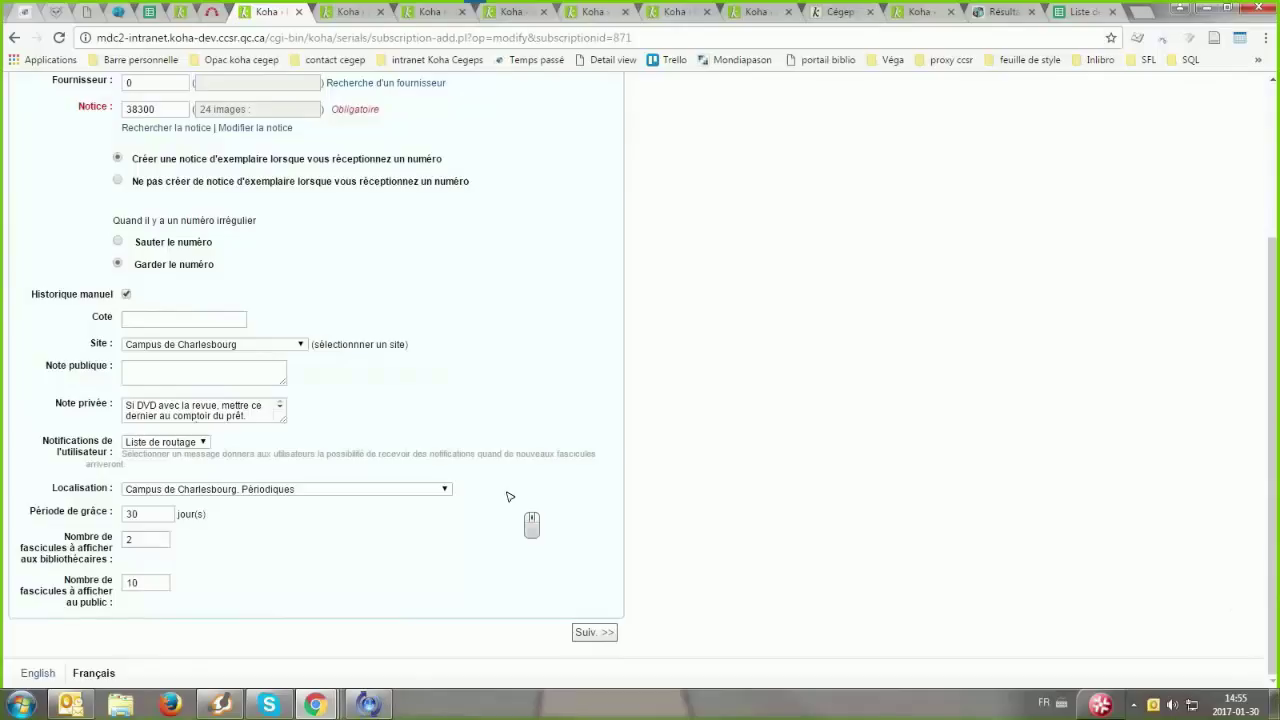
left_click(586, 637)
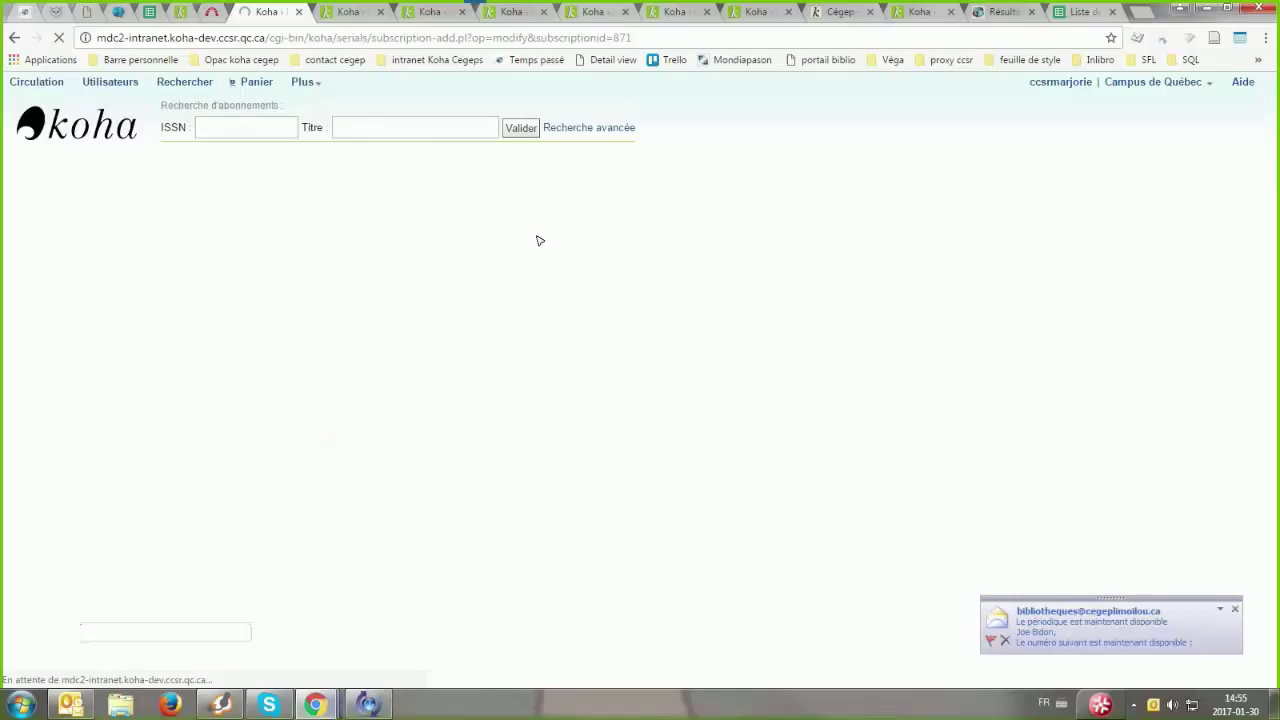
left_click(171, 630)
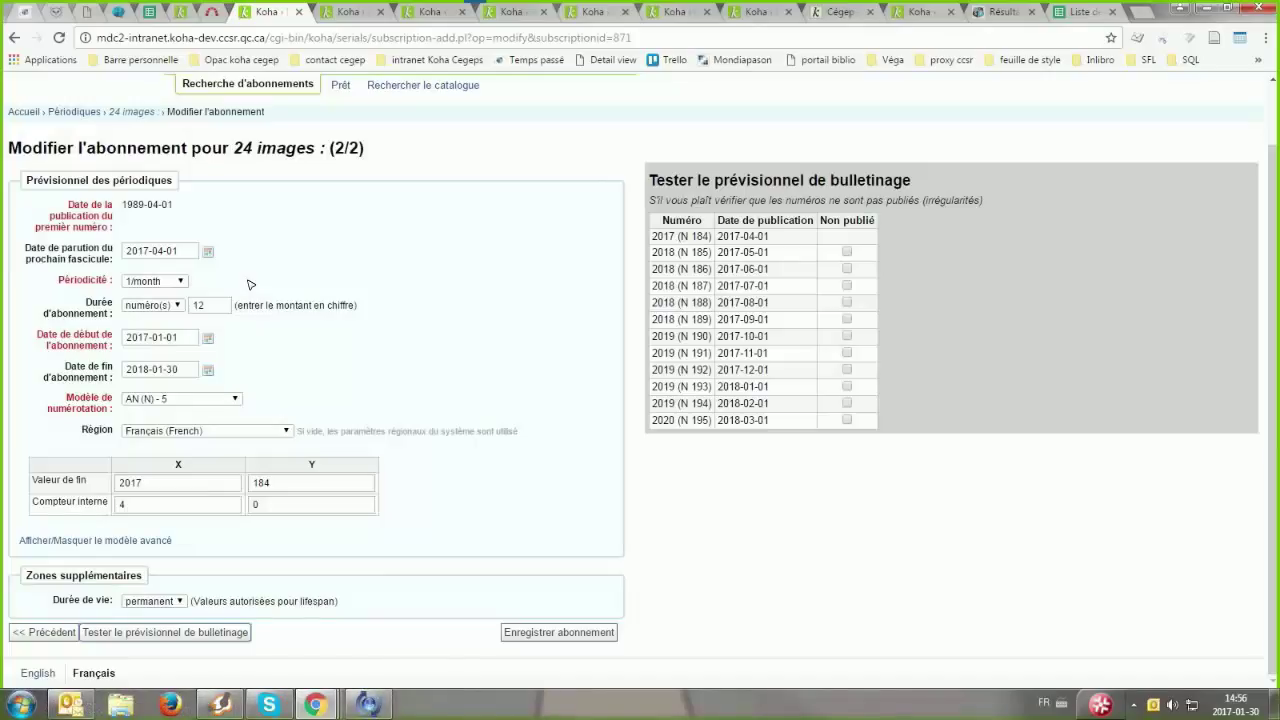
left_click(287, 310)
left_click(14, 37)
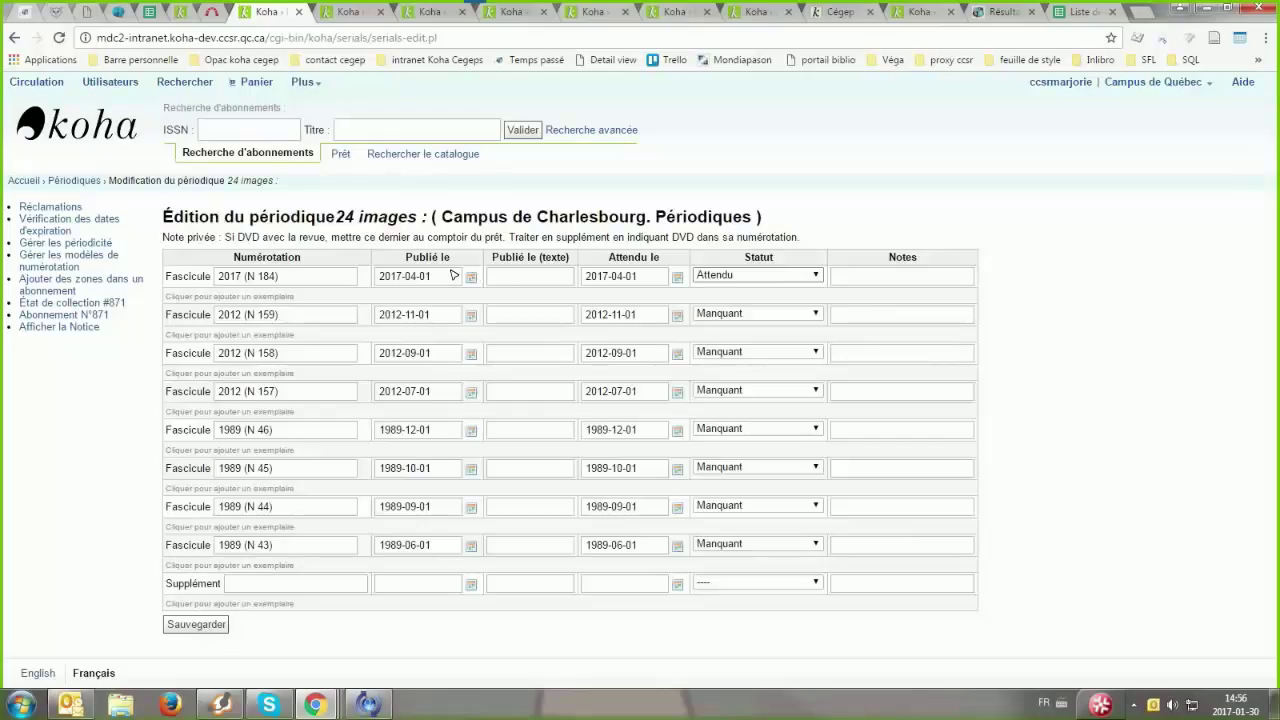
- Check the expected date of issue 2017 (N 184) on the receiving form and go back to the collection state
left_click(640, 277)
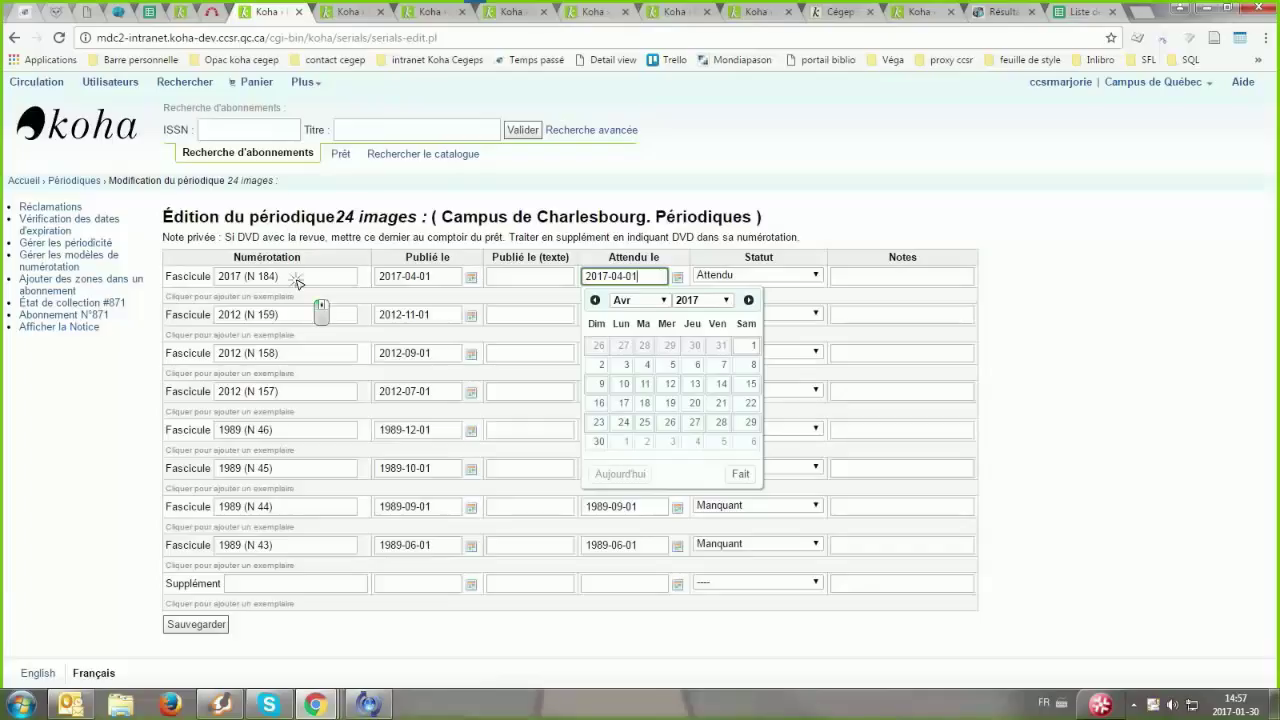
key("Return")
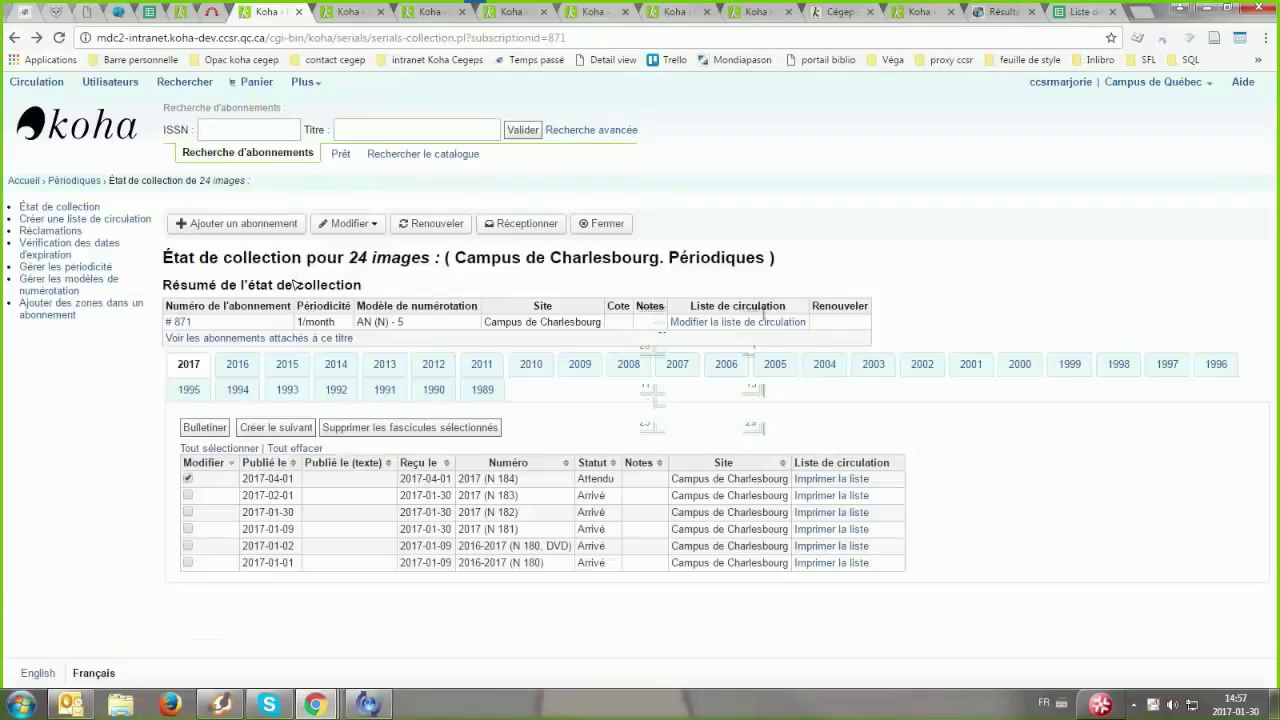
left_click(14, 38)
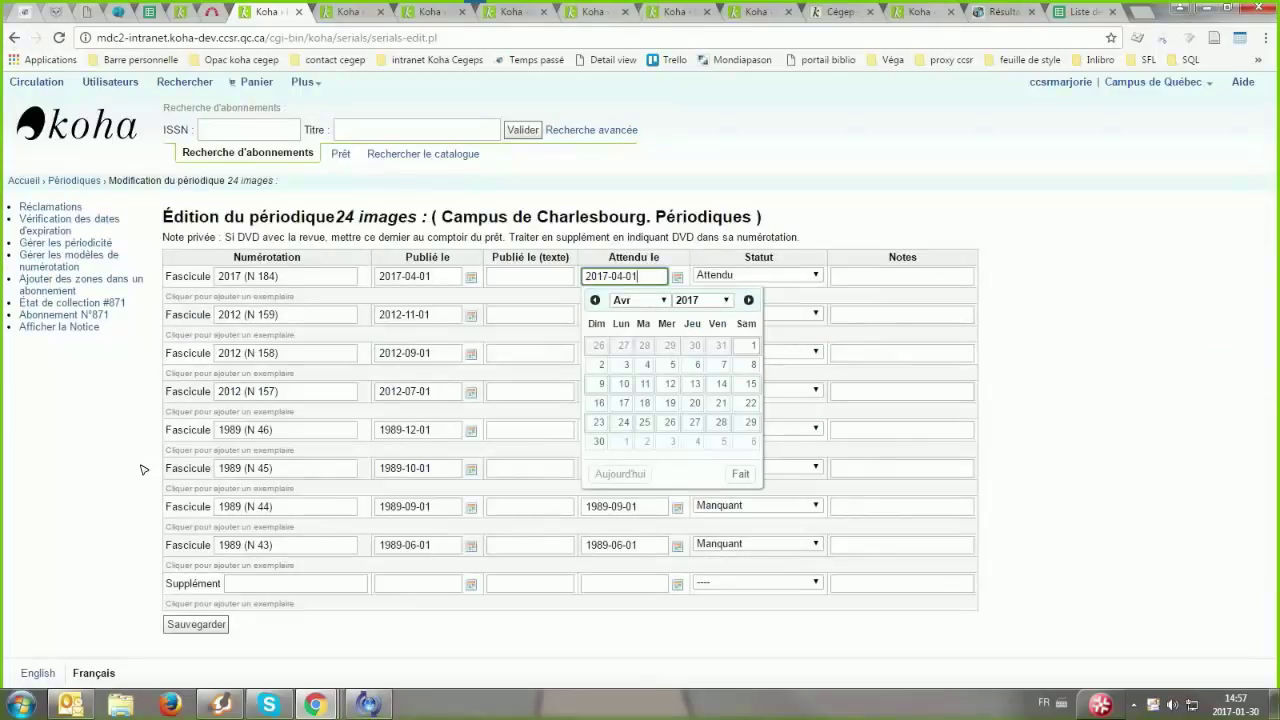
key("alt+Left")
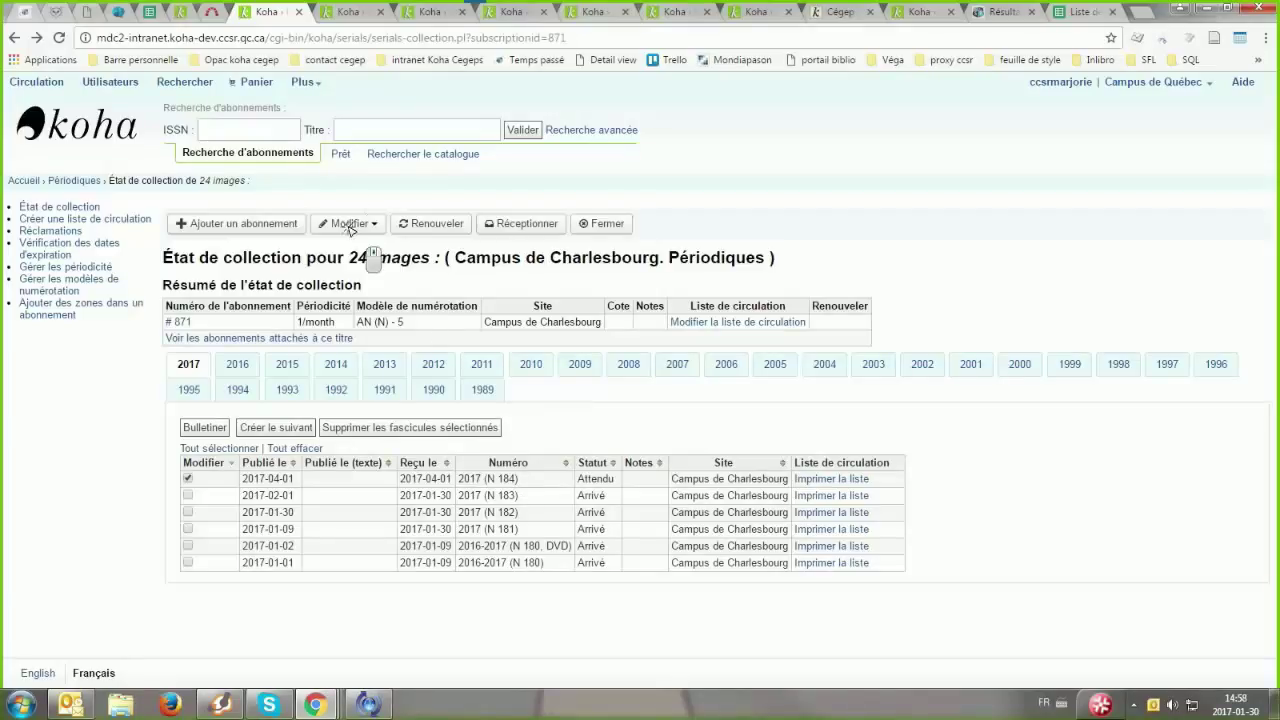
- Set the 24 images subscription to skip the number for irregular issues (Sauter le numéro) and test the issue prediction
left_click(372, 252)
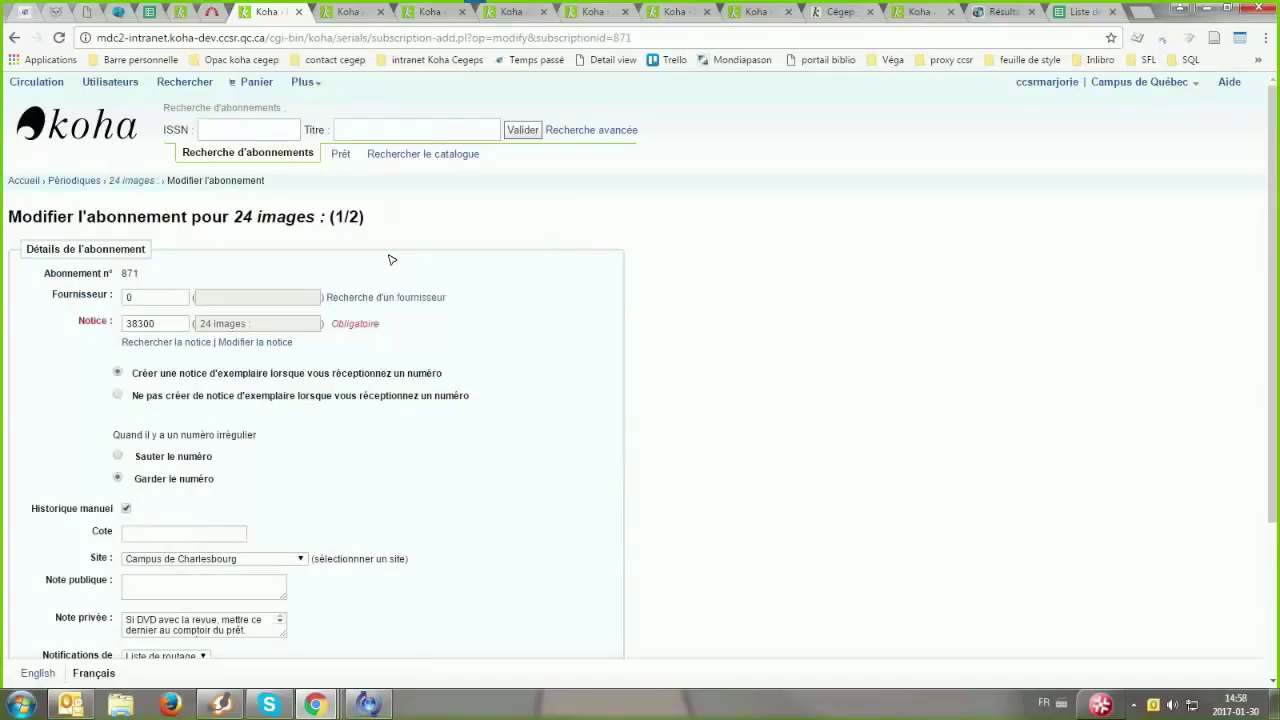
left_click(117, 455)
left_click(307, 506)
scroll(586, 654, "down", 2)
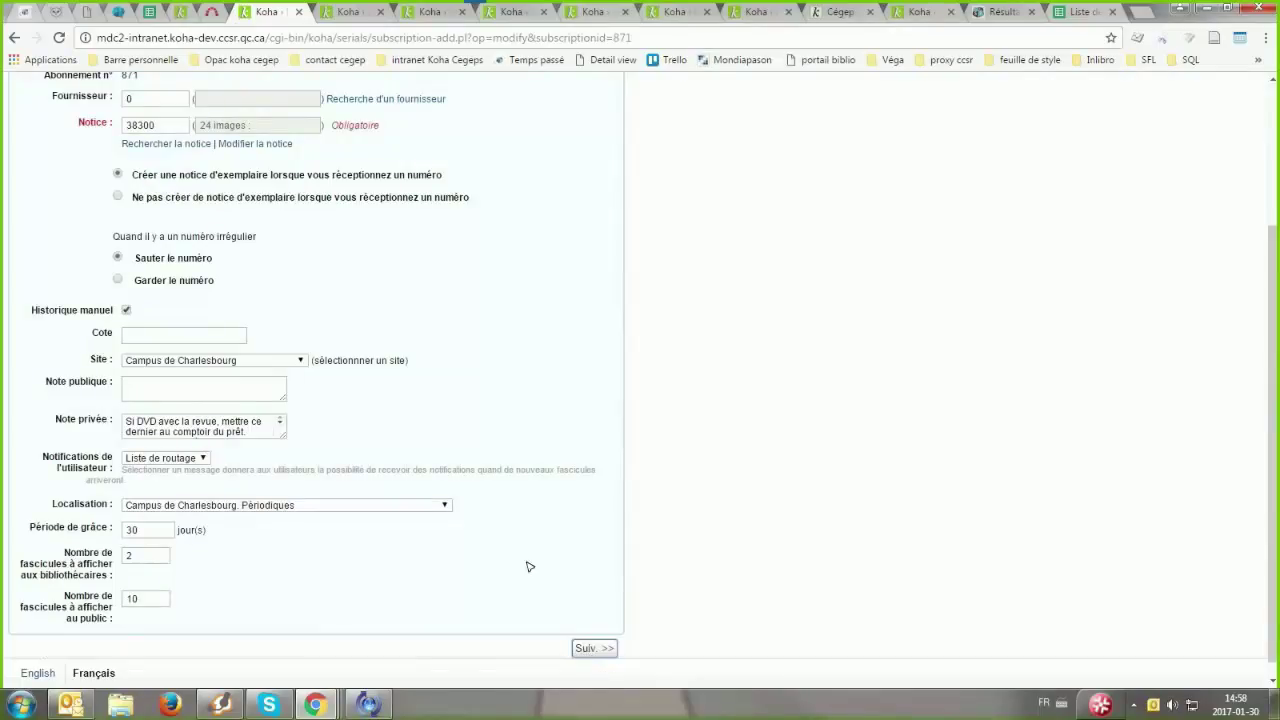
left_click(218, 635)
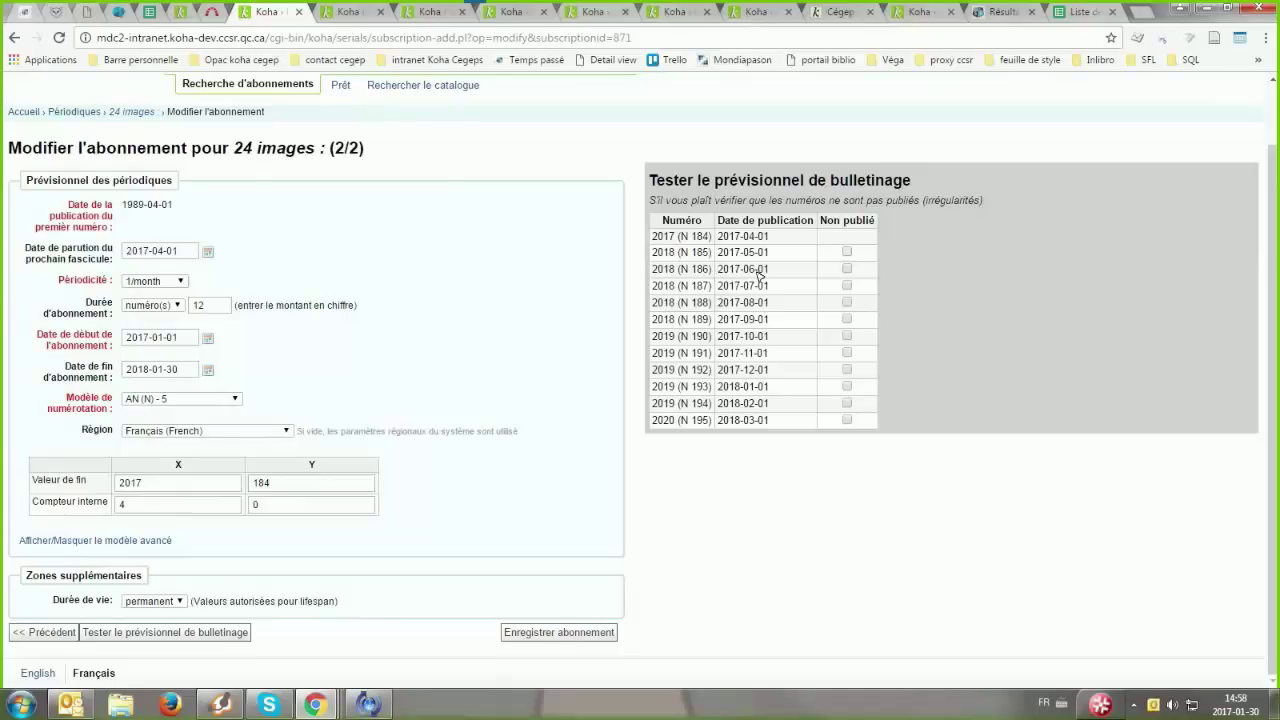
- Mark issue 2018 (N 185) as not published in the test prediction and save the subscription
left_click_drag(711, 269, 699, 278)
left_click(847, 252)
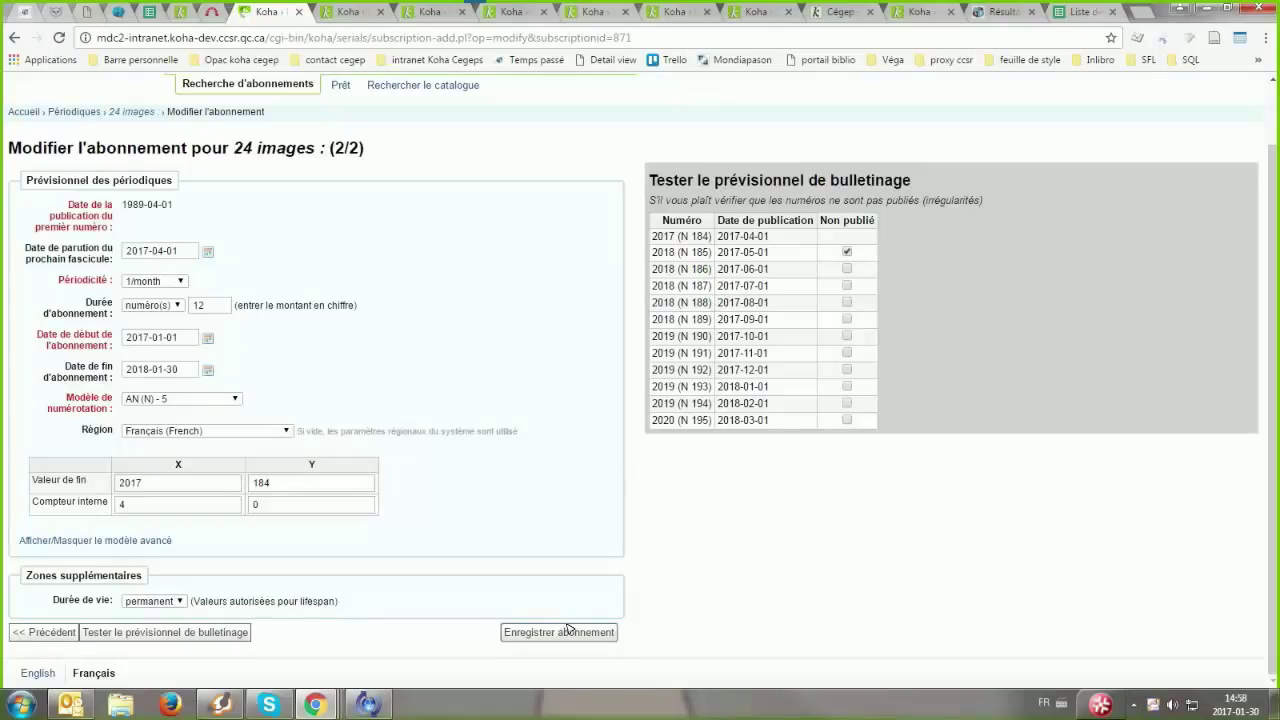
left_click(568, 631)
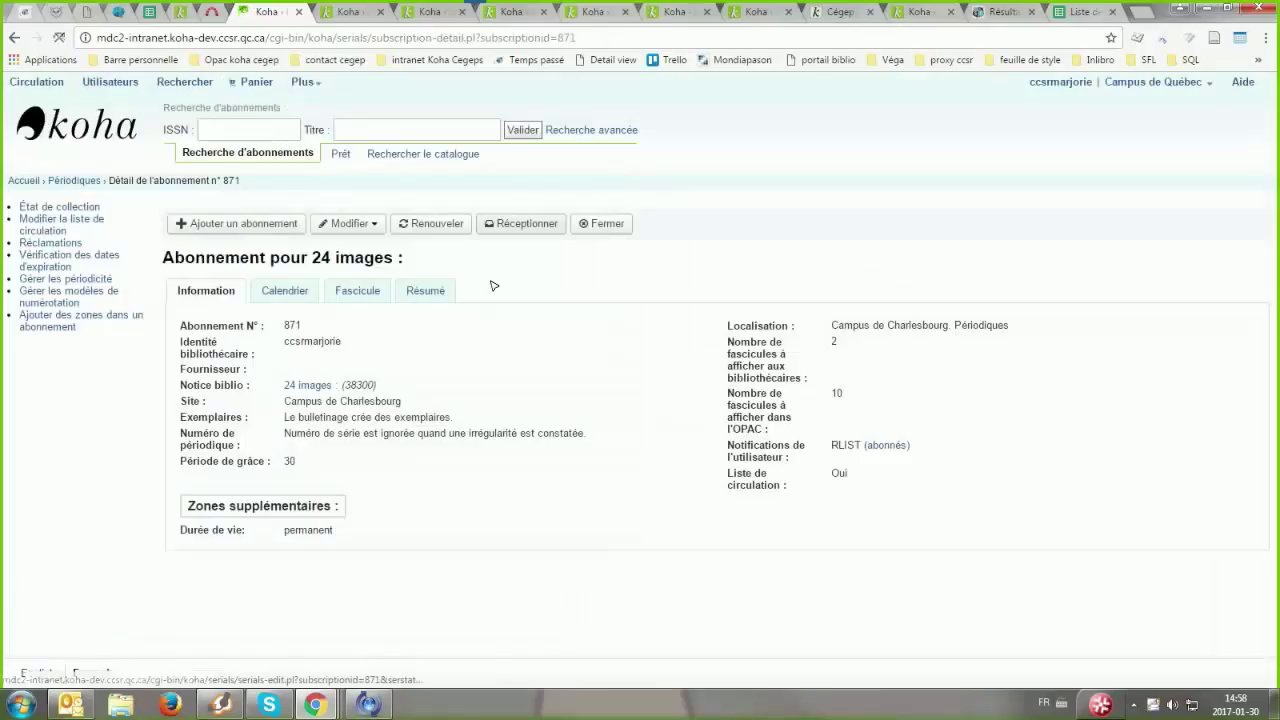
- Receive issue 2017 (N 184) as Arrivé, save, and check the next expected issue in the collection state
left_click(517, 224)
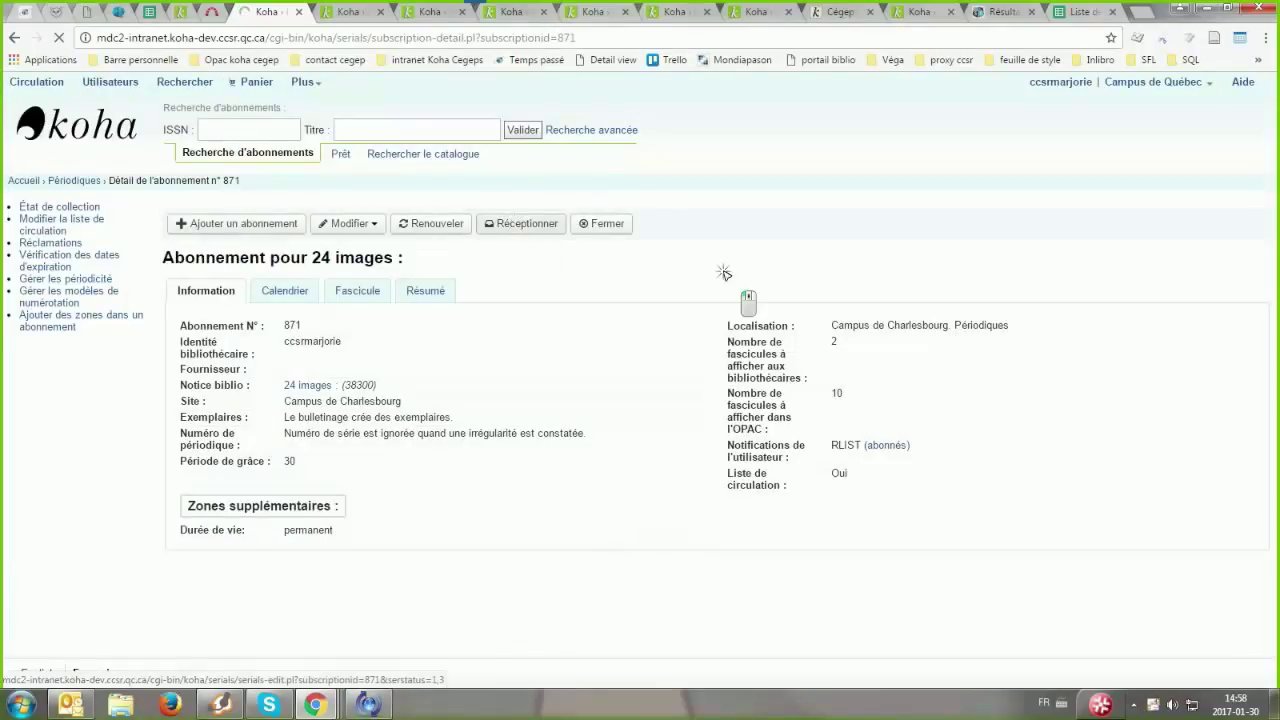
scroll(728, 306, "down", 5)
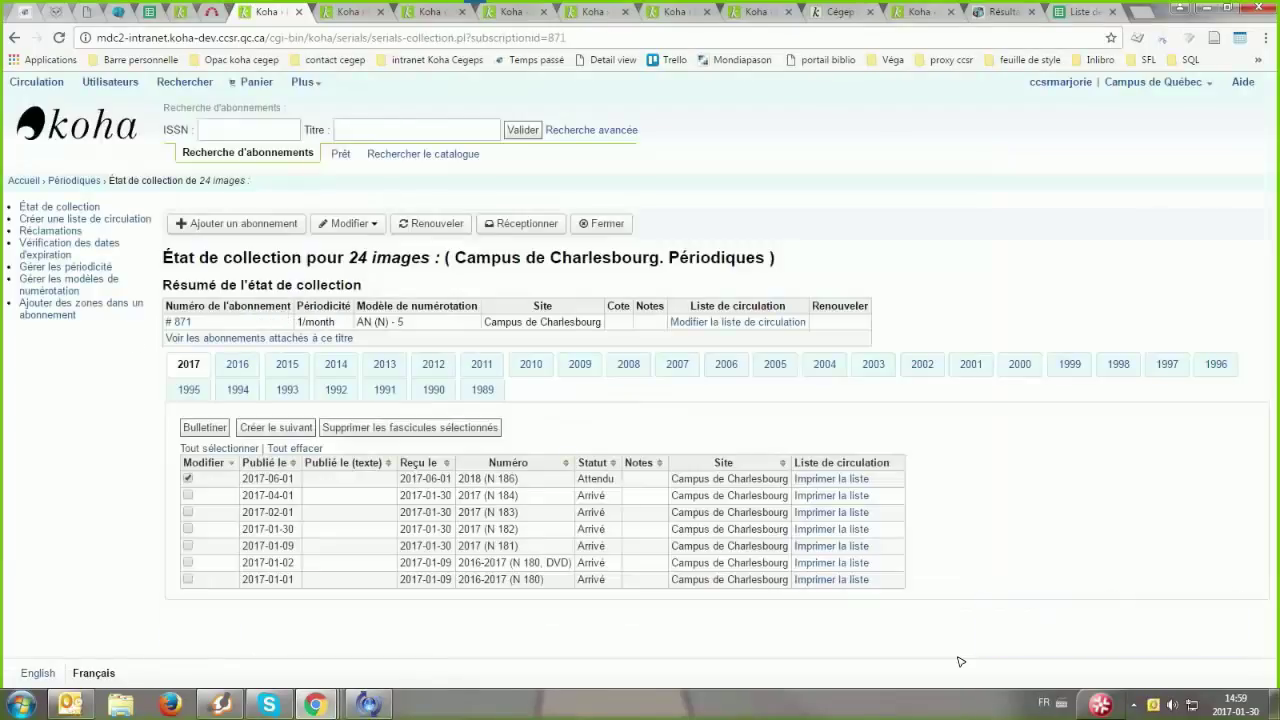
left_click(1005, 641)
left_click_drag(419, 479, 433, 479)
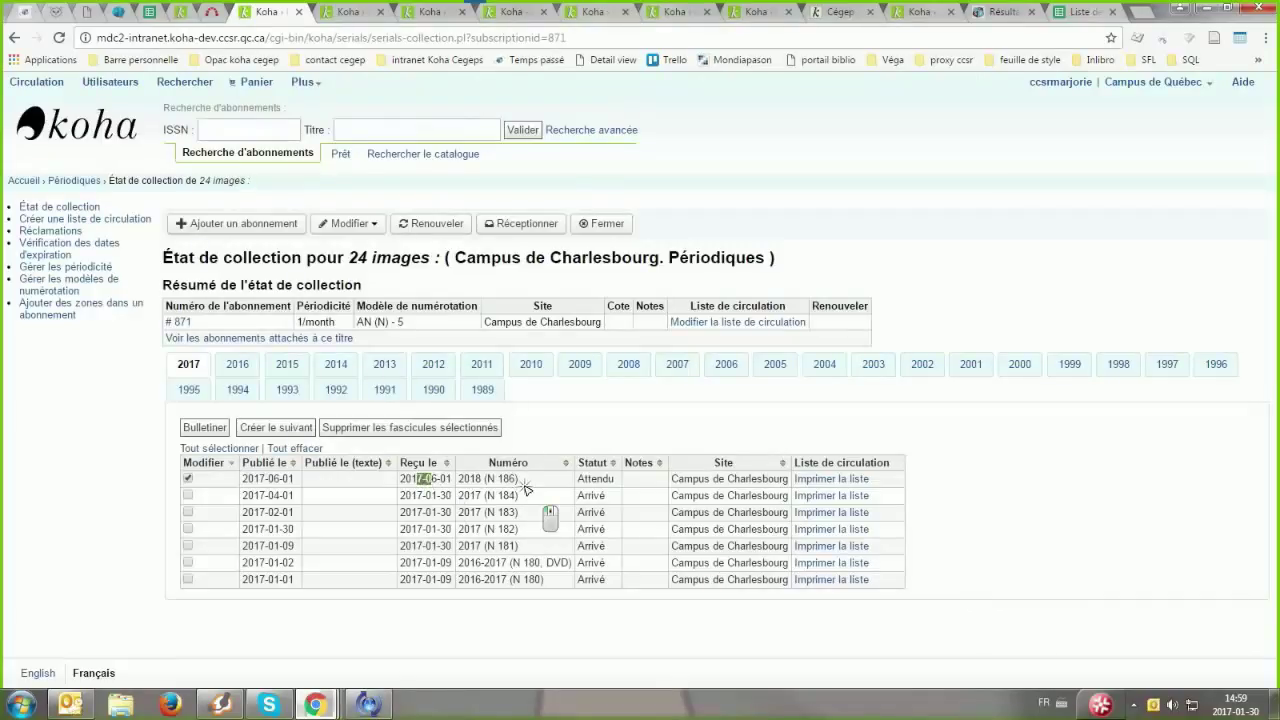
left_click(525, 487)
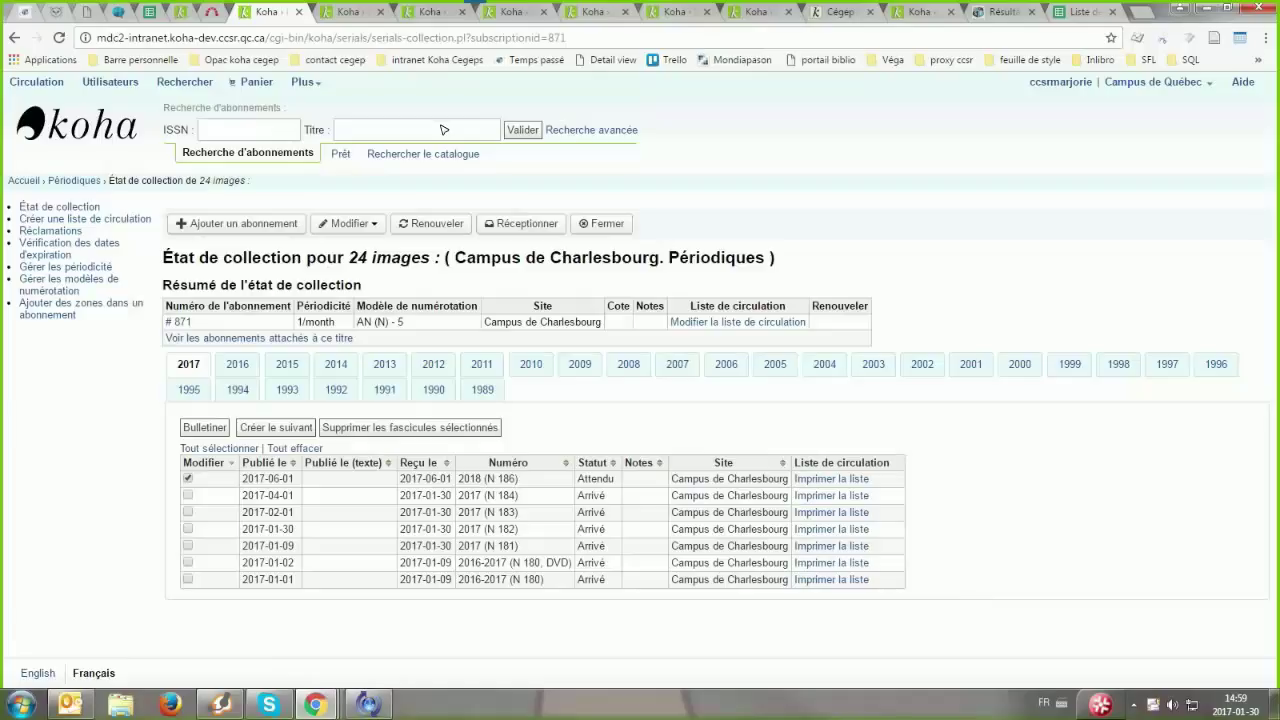
- Browse the collection state by year and open the missing 2012 issues for receiving
left_click(62, 208)
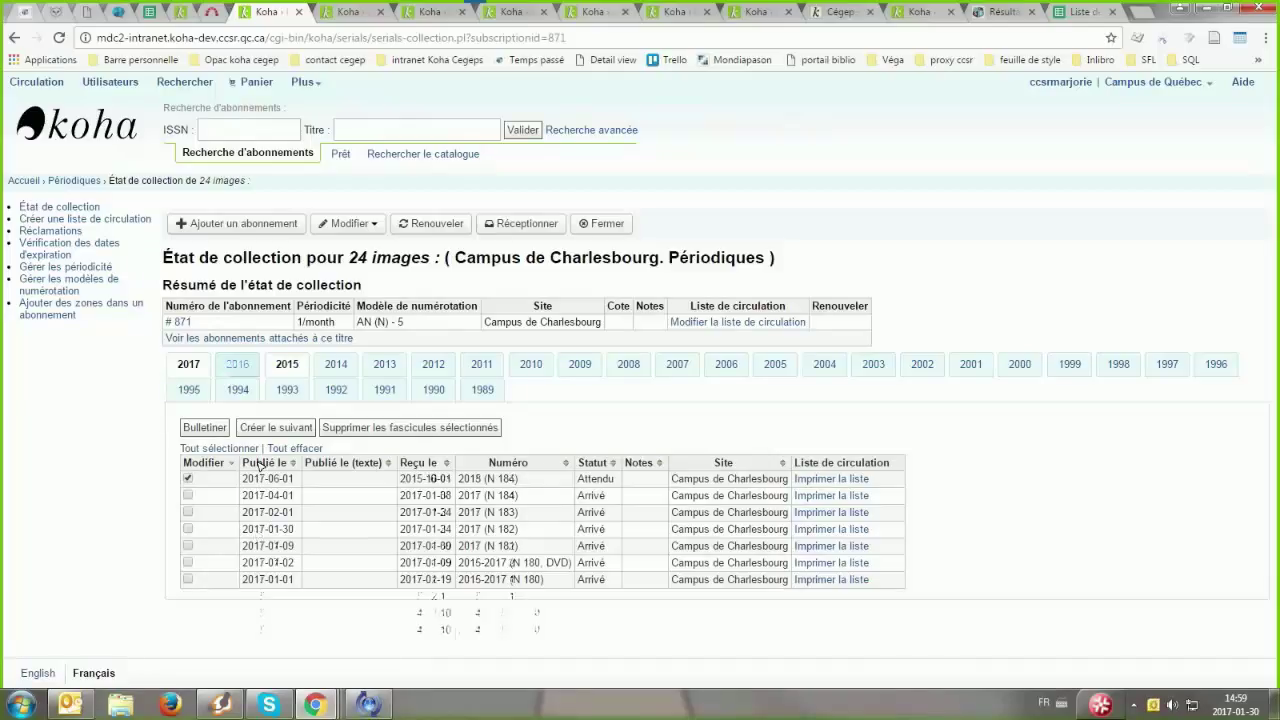
scroll(242, 364, "down", 4)
scroll(320, 366, "down", 1)
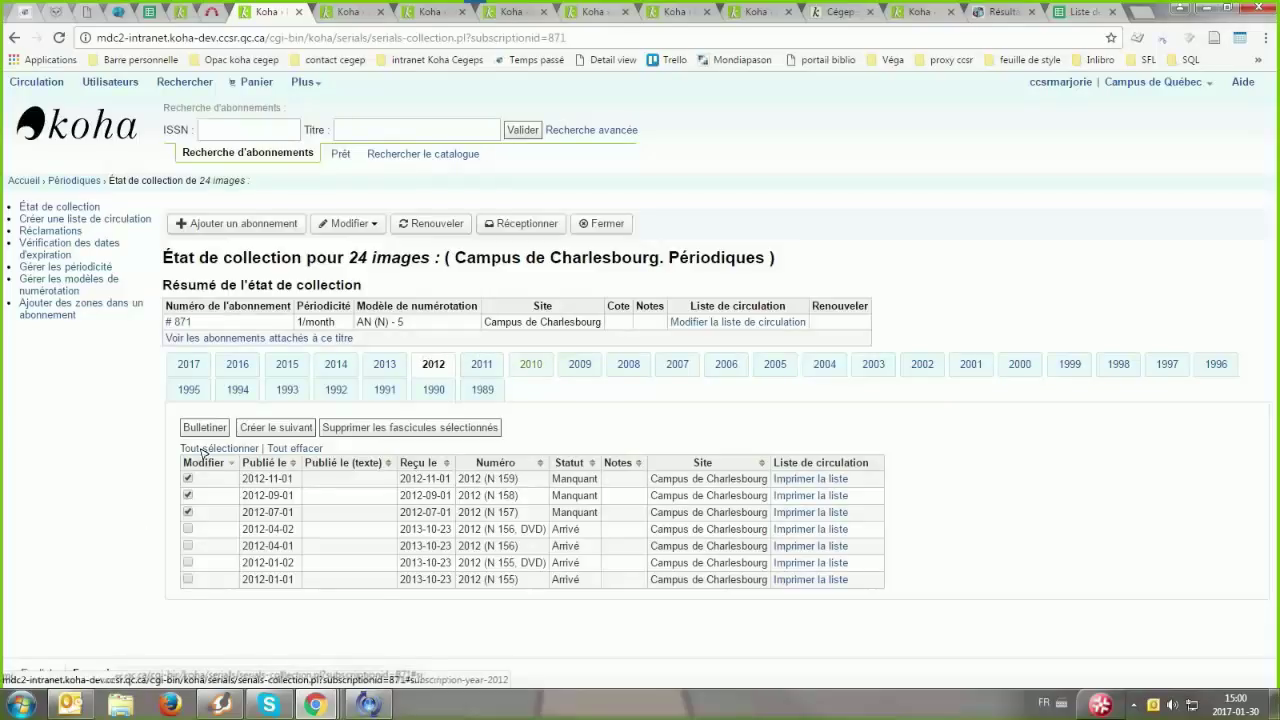
left_click(203, 428)
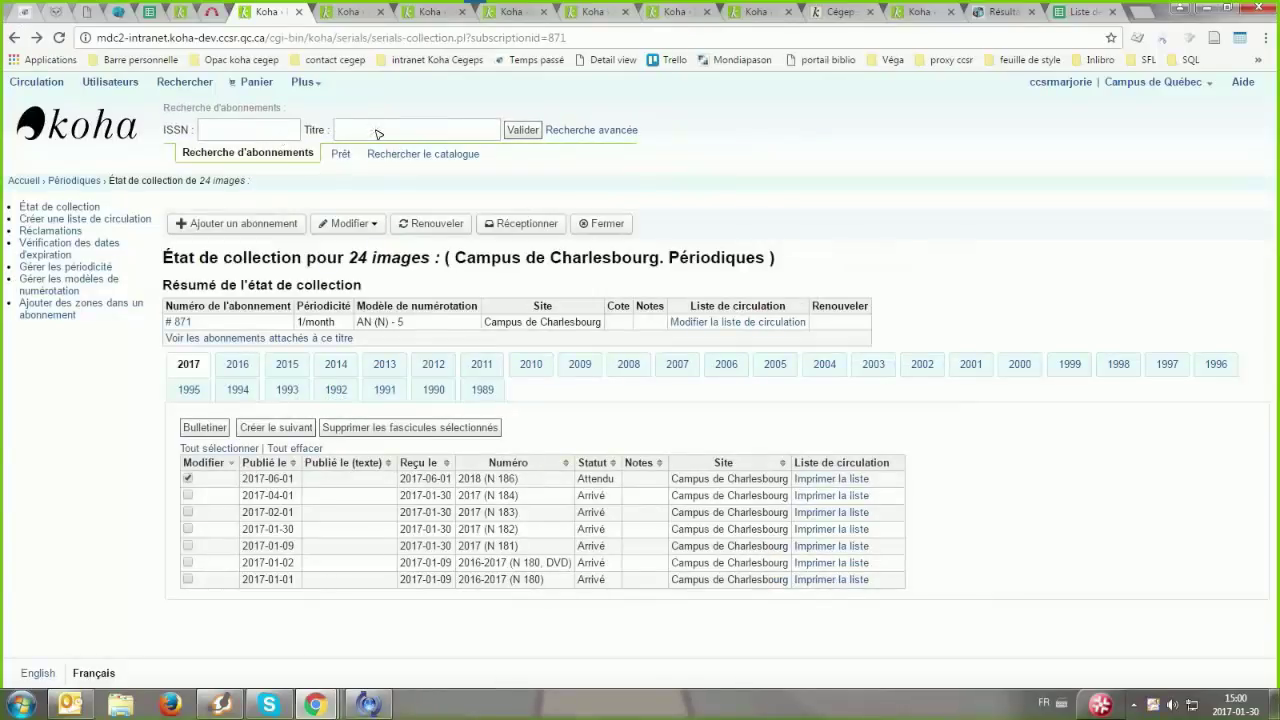
- Search the subscriptions for the title 24 images and open receiving for the Campus de Charlesbourg subscription
left_click(378, 134)
type("es")
key("Return")
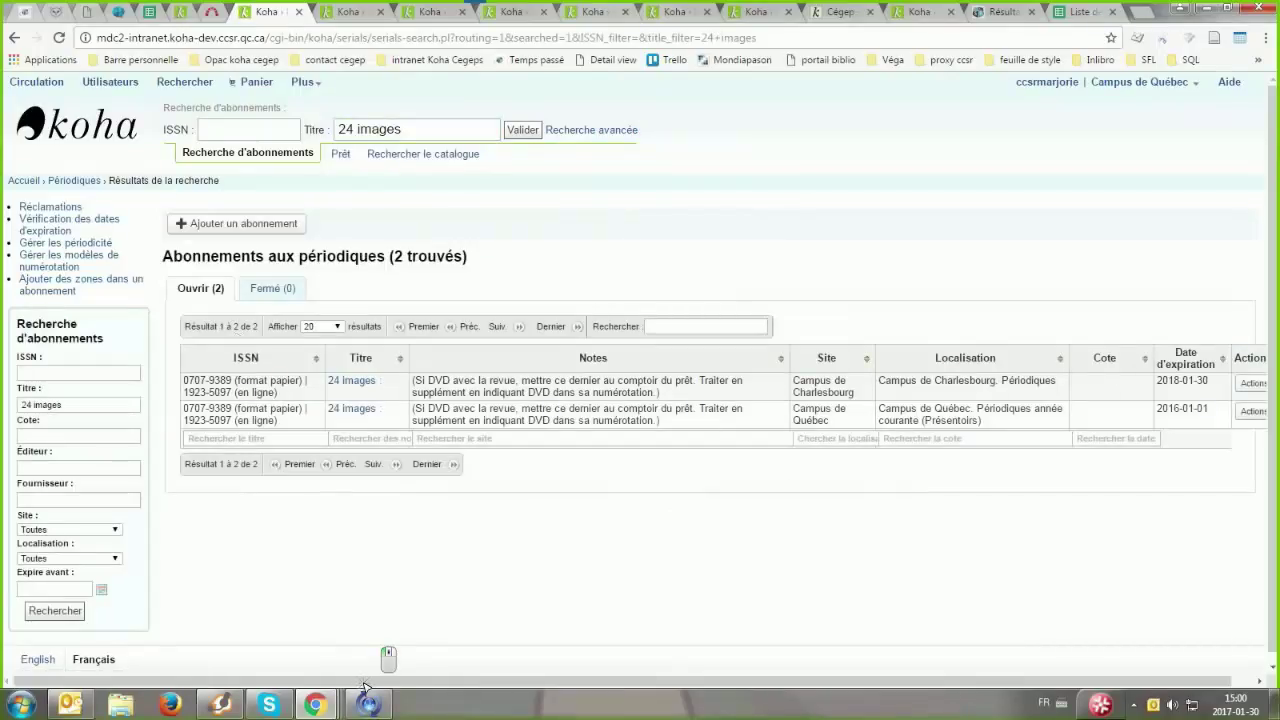
left_click(1245, 383)
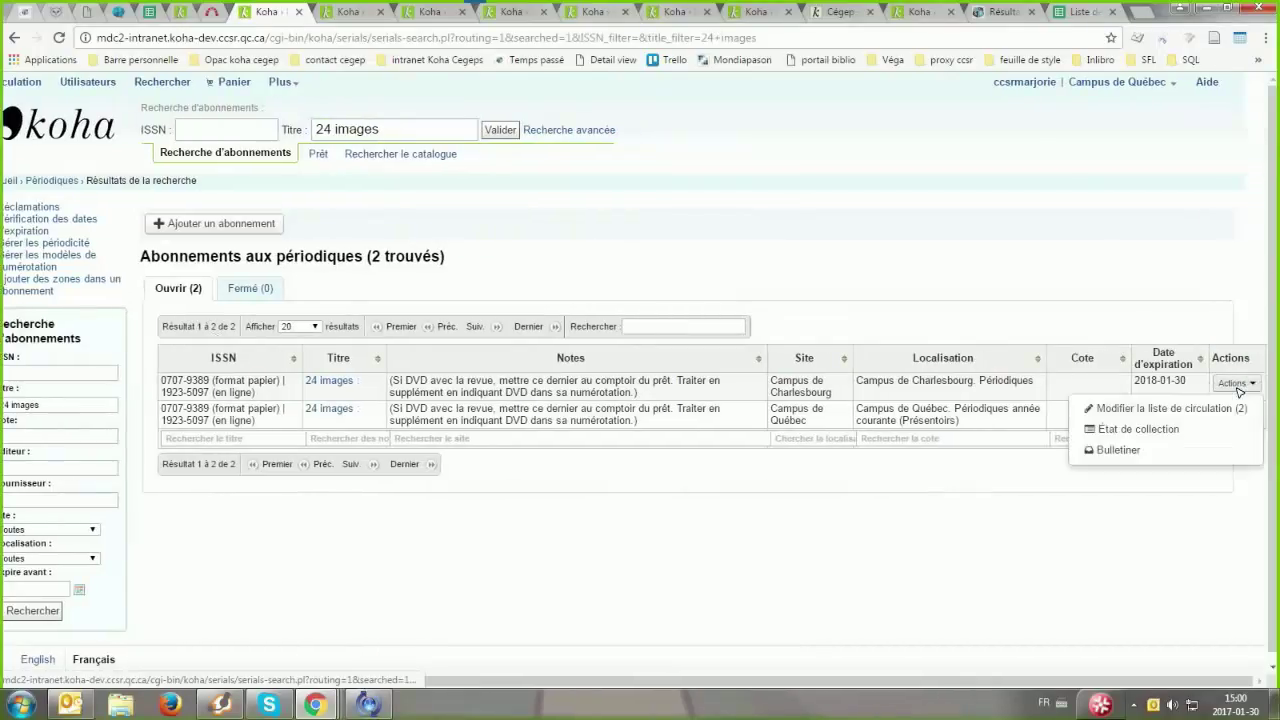
left_click(1118, 450)
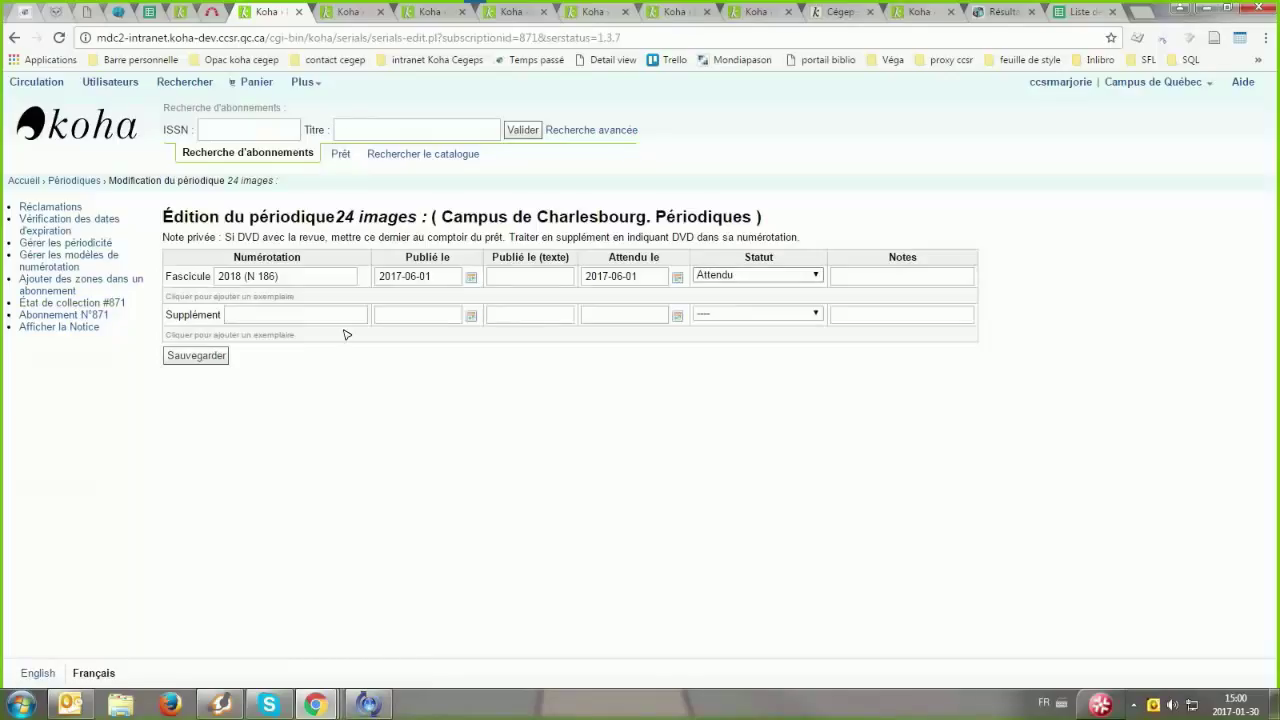
- Reload the 24 images collection state, open the subscription's details and start receiving from there
left_click(72, 303)
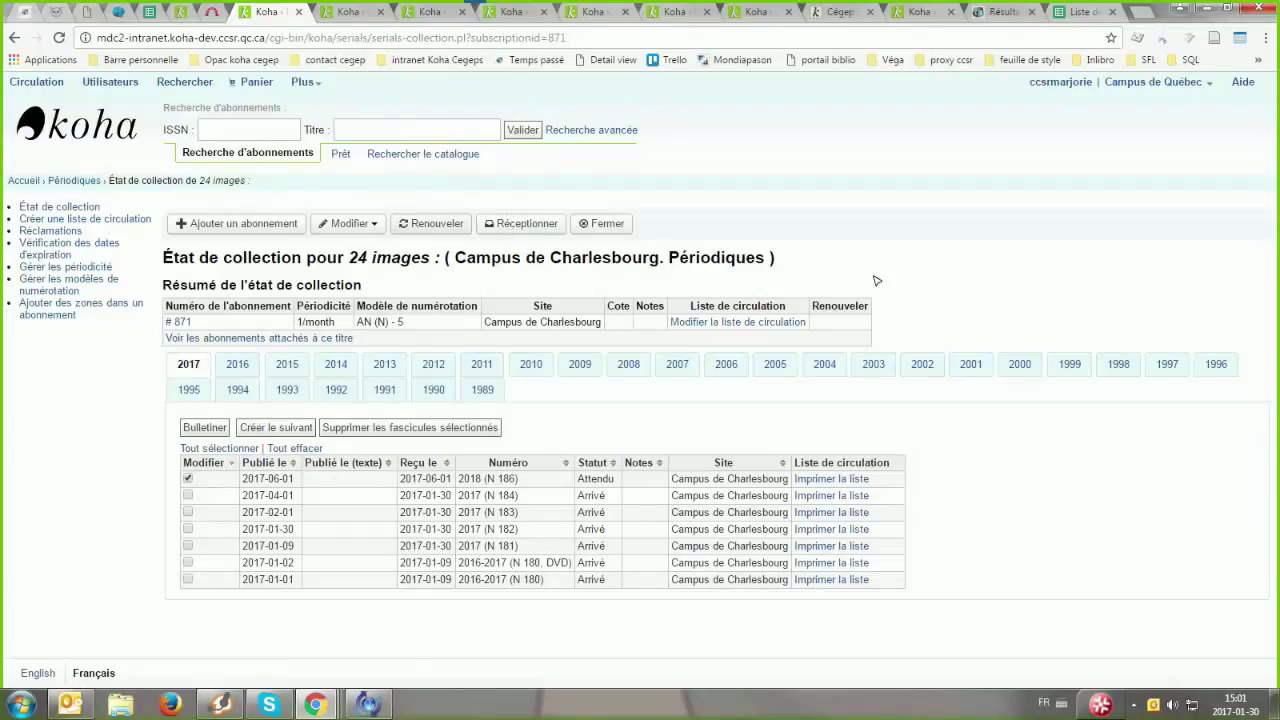
key("F5")
left_click(178, 322)
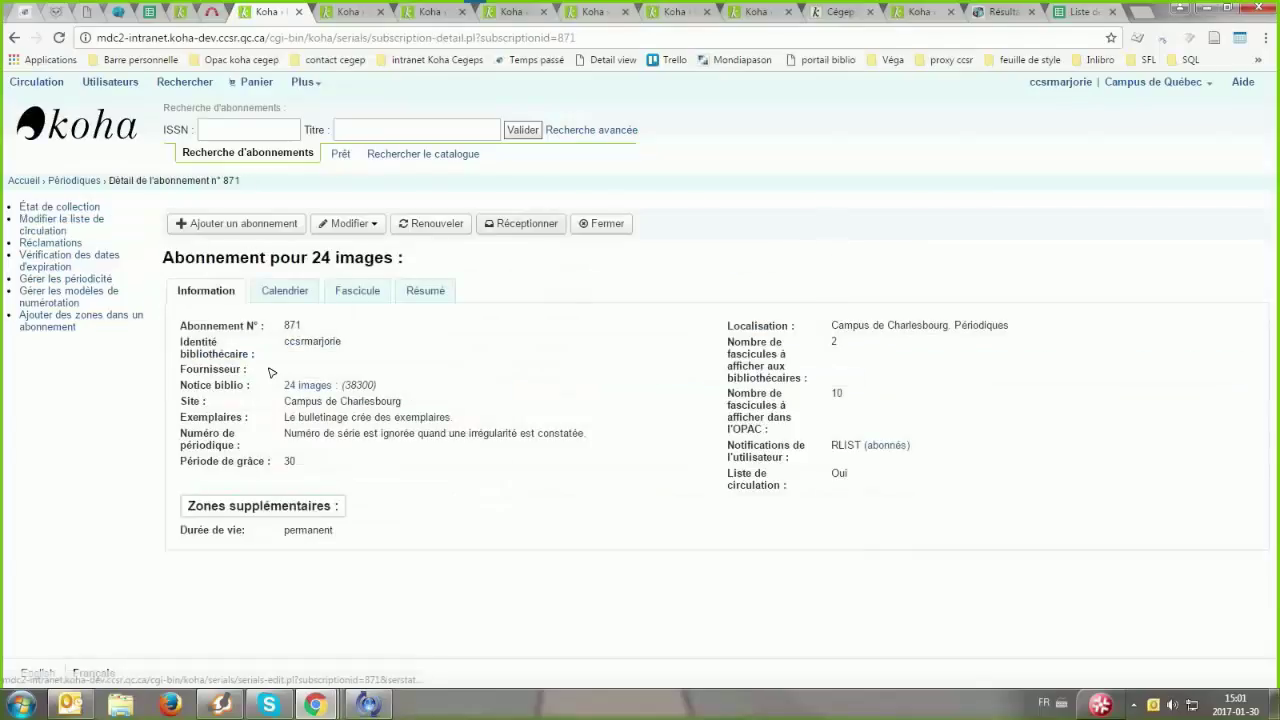
left_click(527, 224)
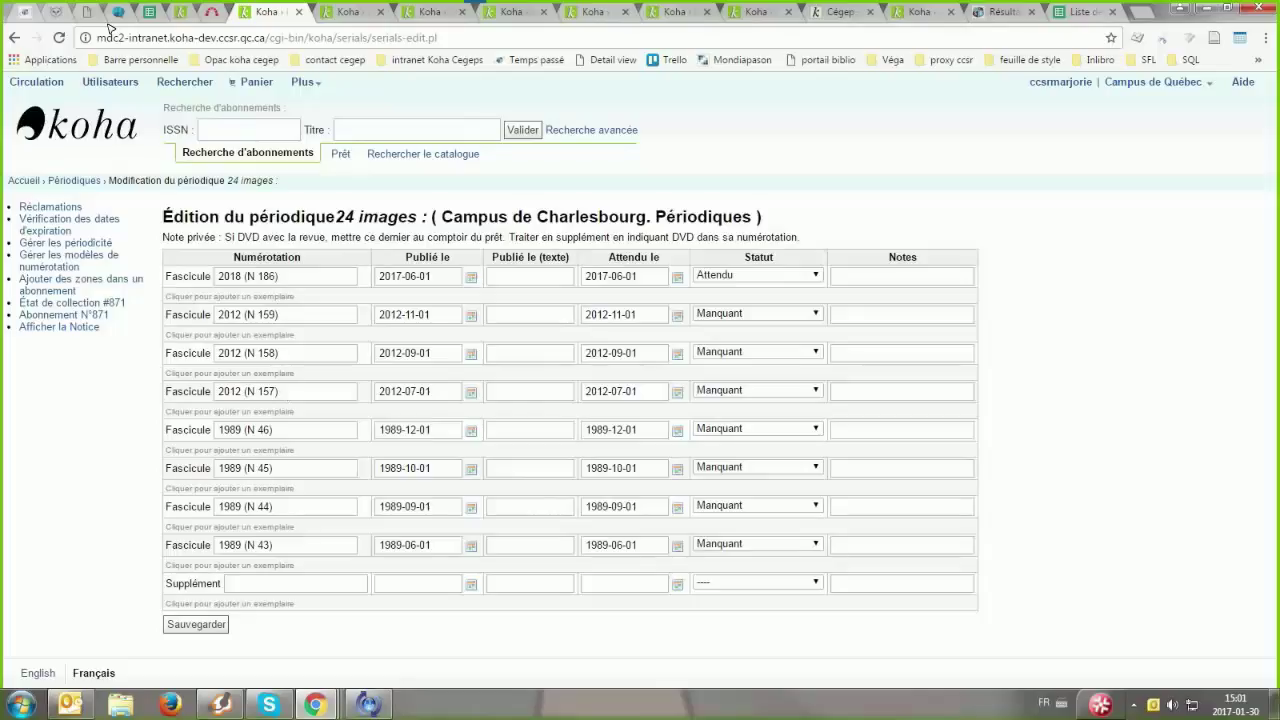
- Open the 2017 issues N 184, N 183 and N 182 for receiving along with the expected issue, review the form and return to the collection state
left_click(14, 37)
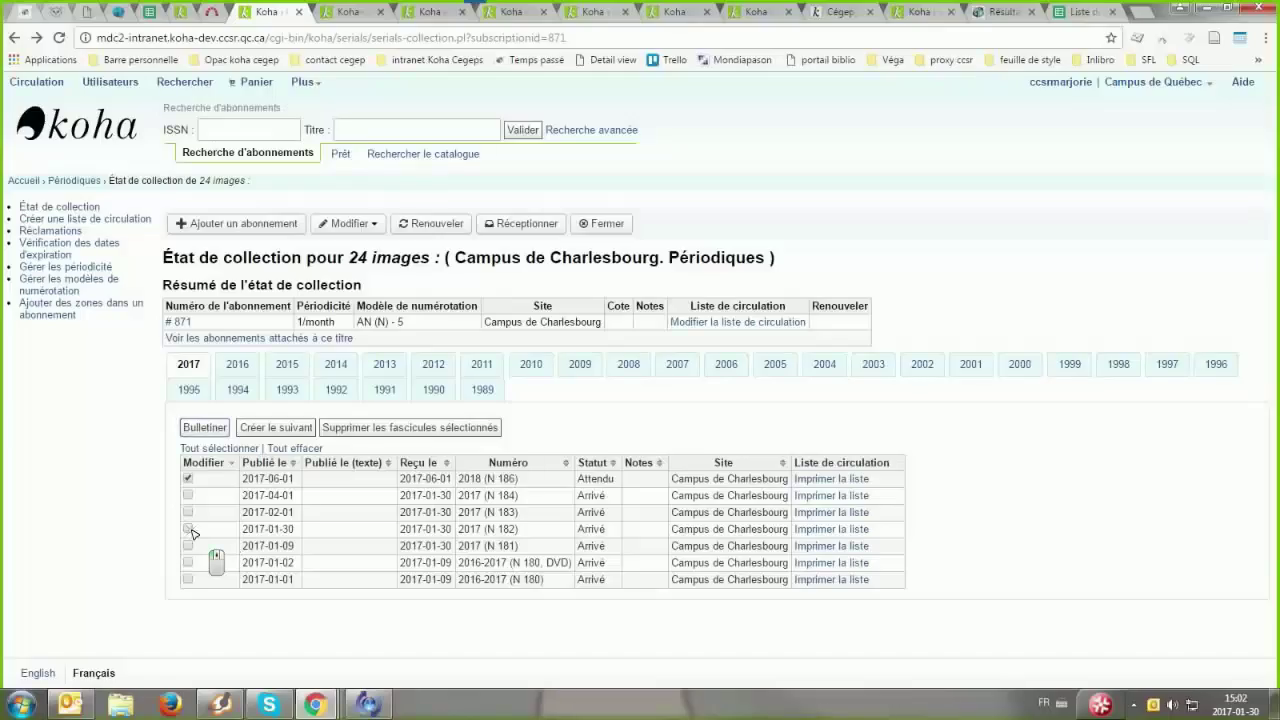
left_click(214, 427)
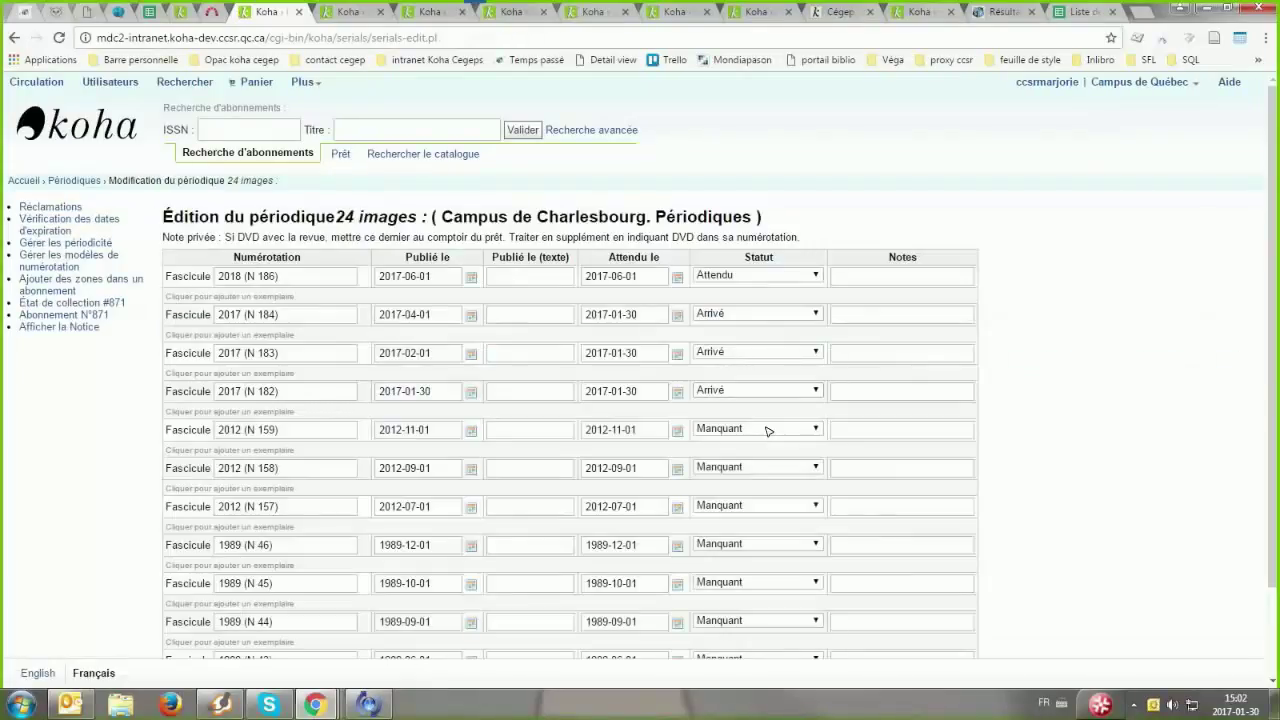
scroll(766, 429, "down", 1)
scroll(557, 471, "up", 1)
left_click(14, 37)
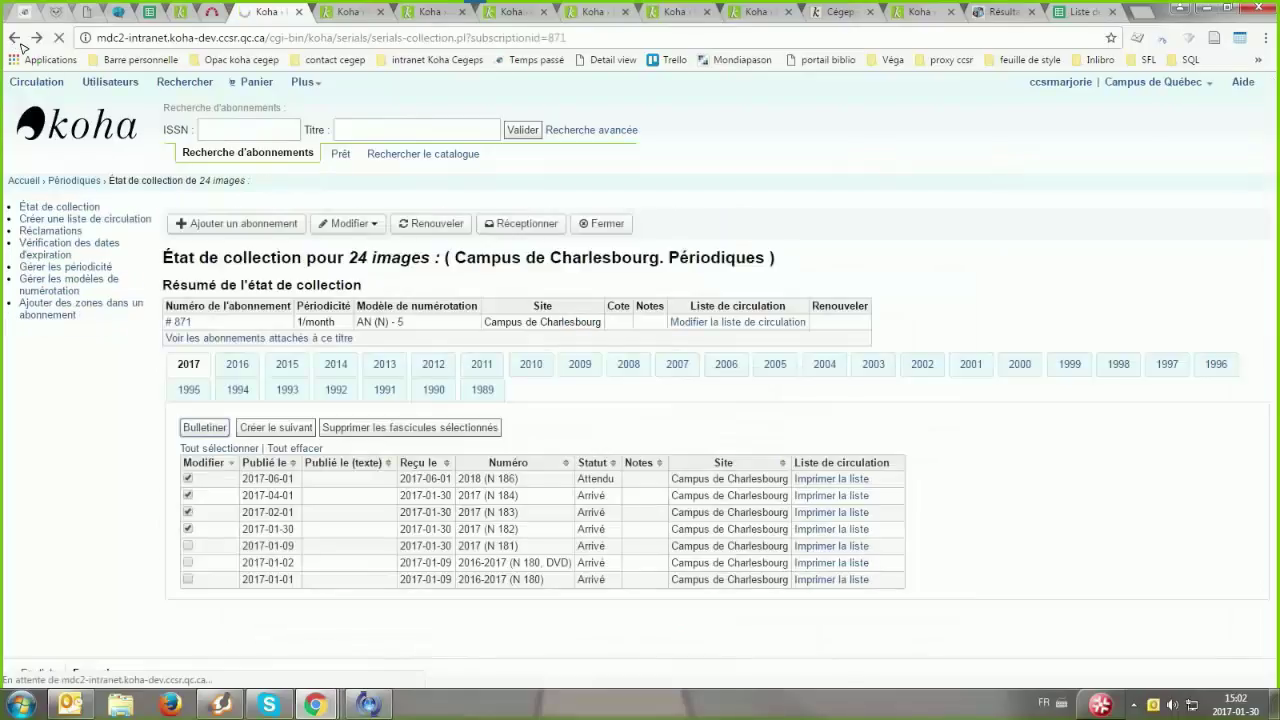
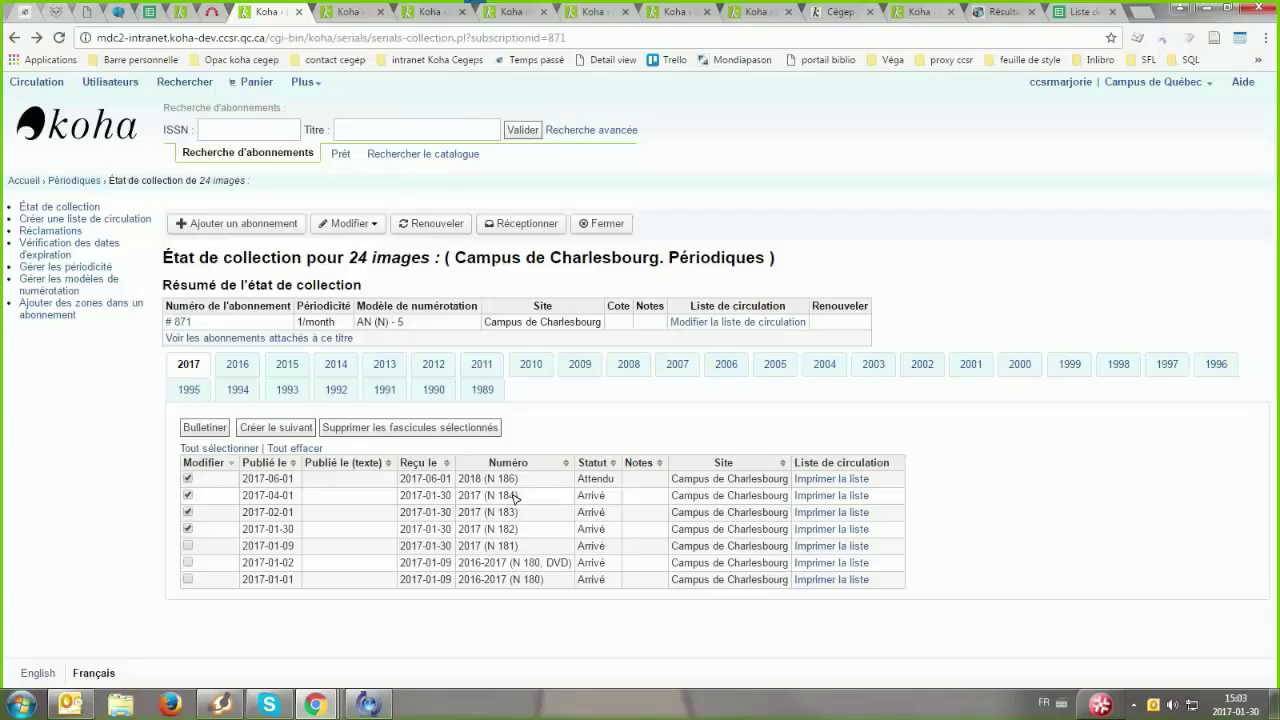
- Deselect issues N 182 and N 183, open the remaining selection for receiving and set issue 2018 (N 186) to Arrivé
left_click(187, 529)
left_click(187, 512)
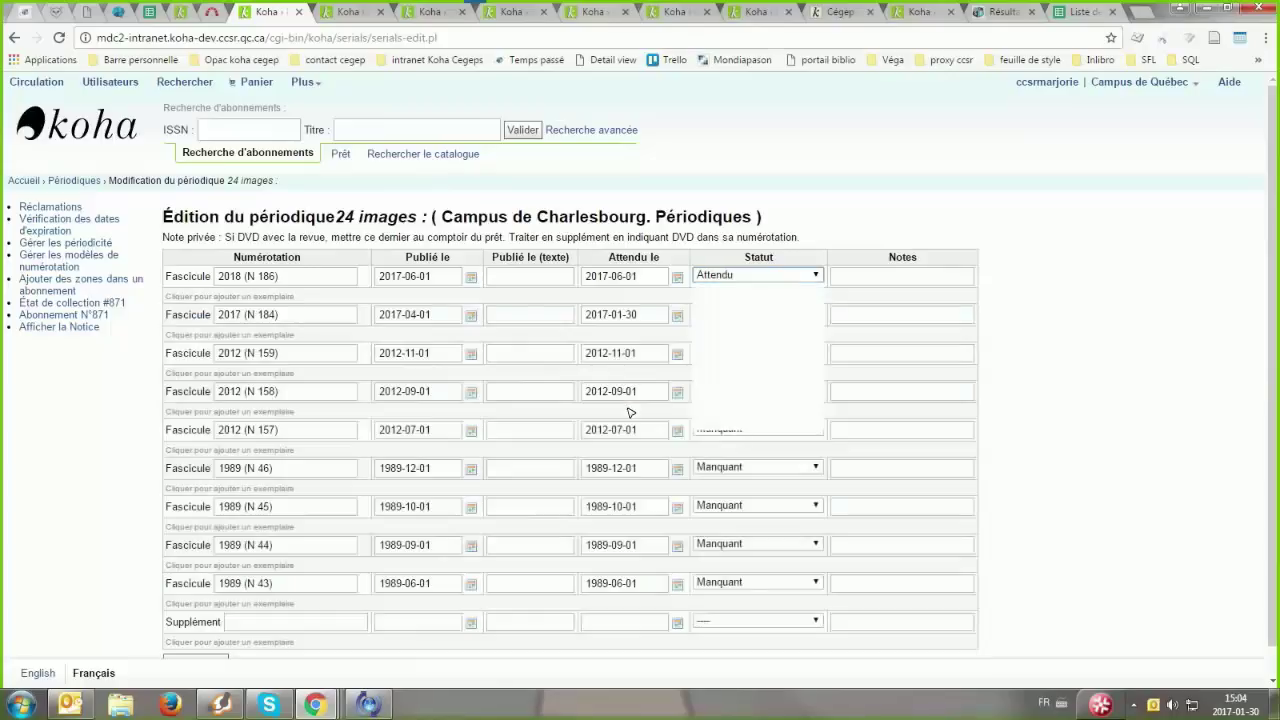
scroll(628, 414, "down", 1)
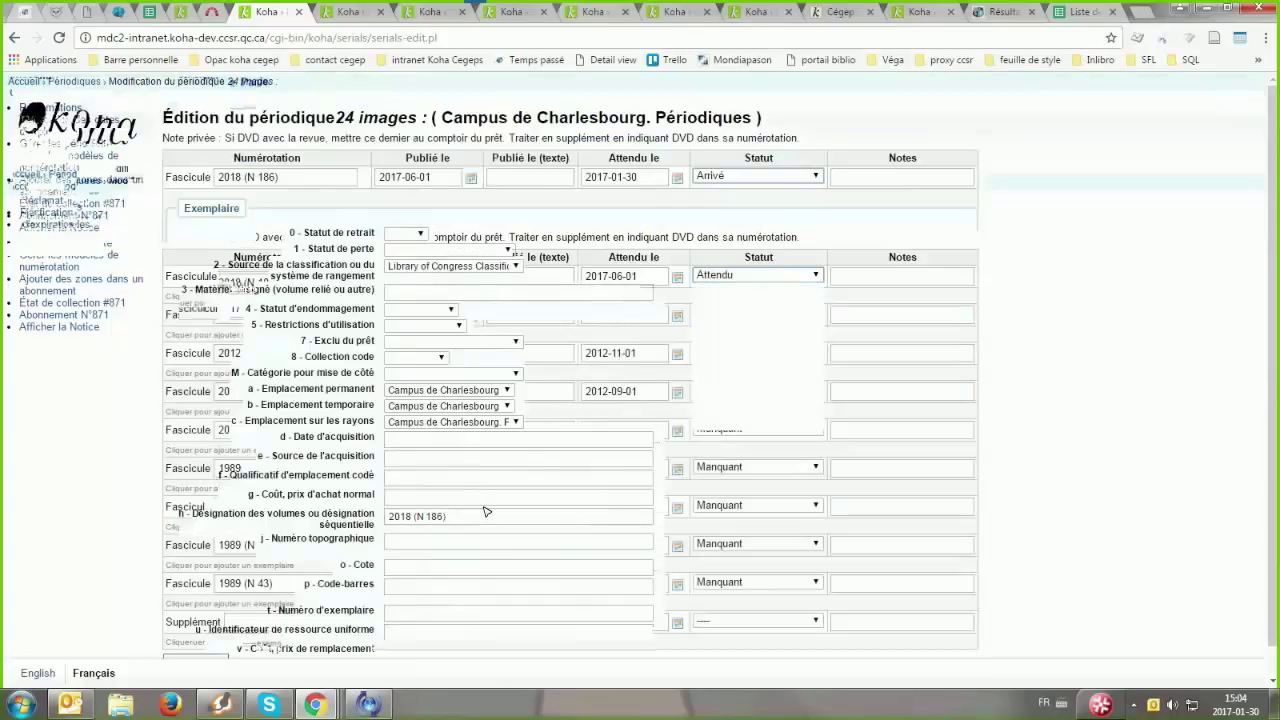
left_click(343, 525)
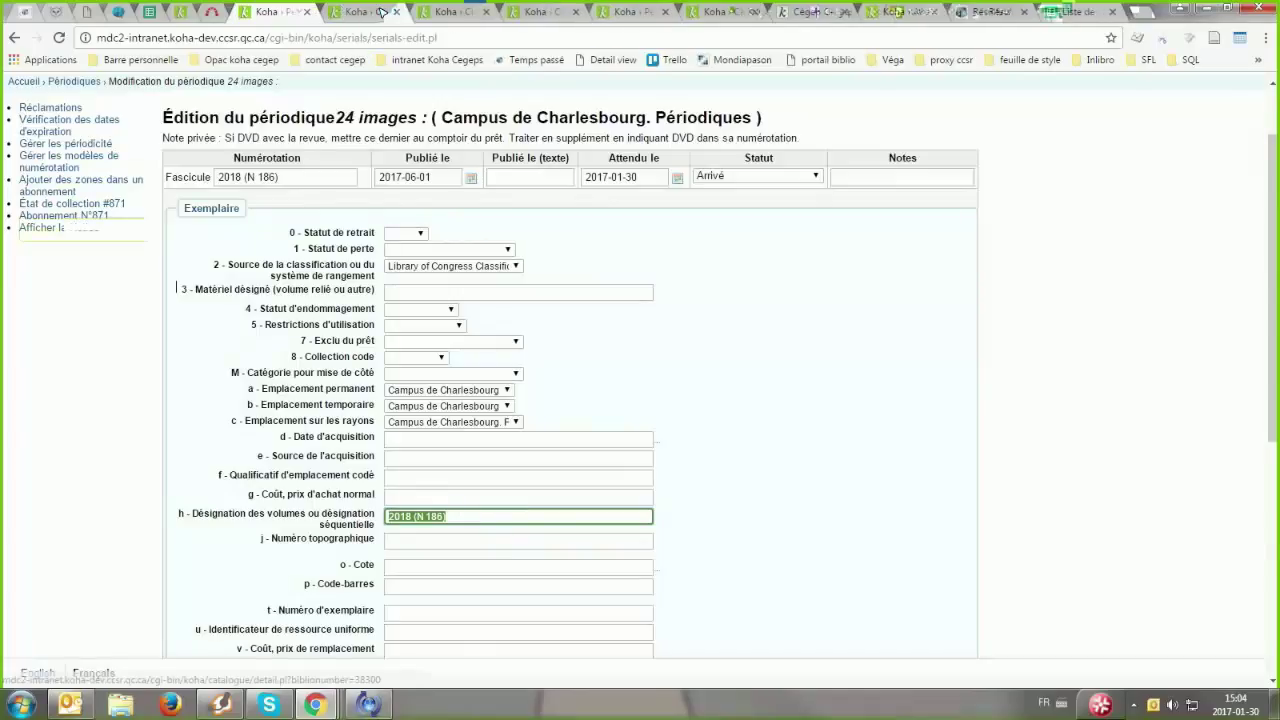
- Reload the 24 images catalogue record, examine the publication details of its latest items and return to the receiving form
left_click(382, 11)
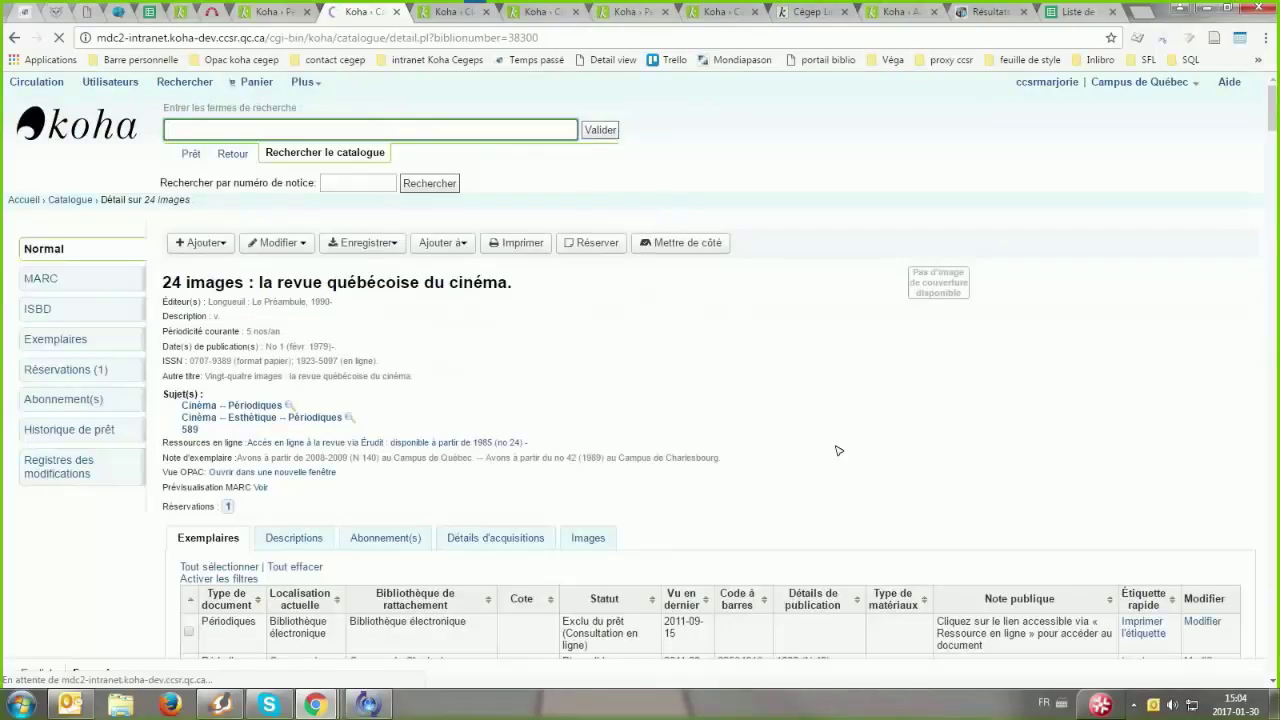
scroll(814, 409, "up", 2)
scroll(830, 437, "up", 1)
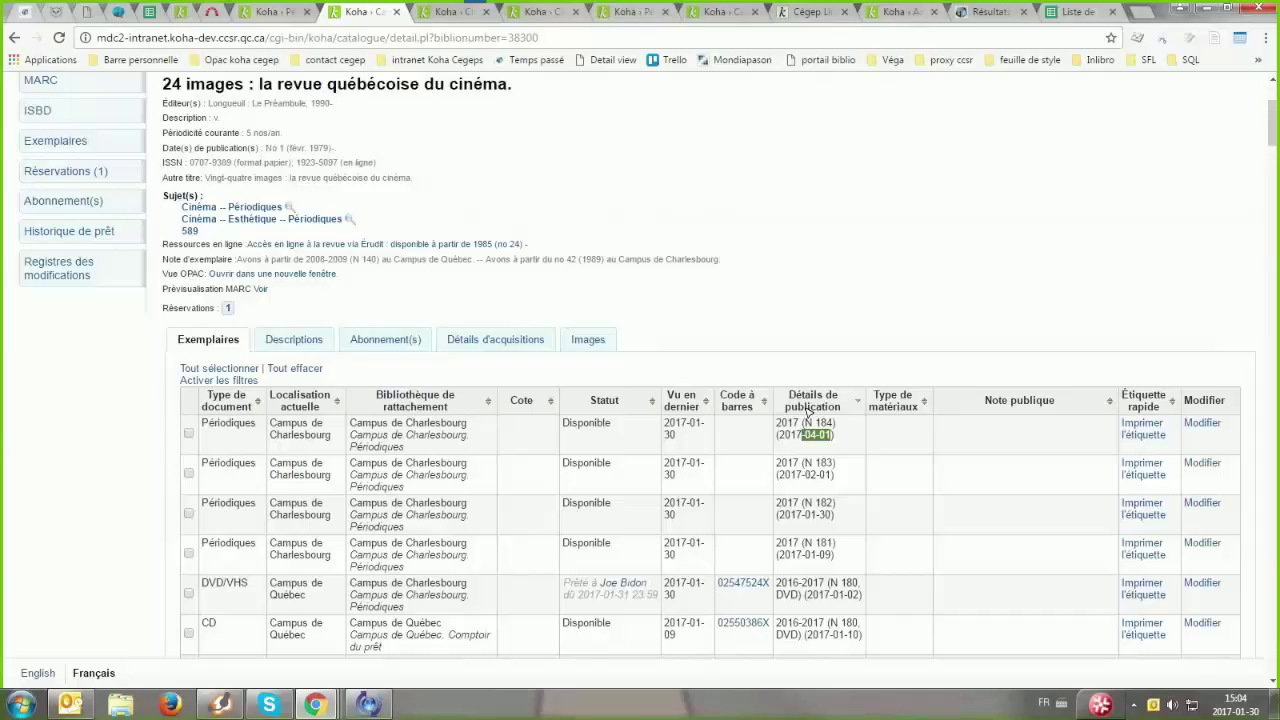
left_click(265, 11)
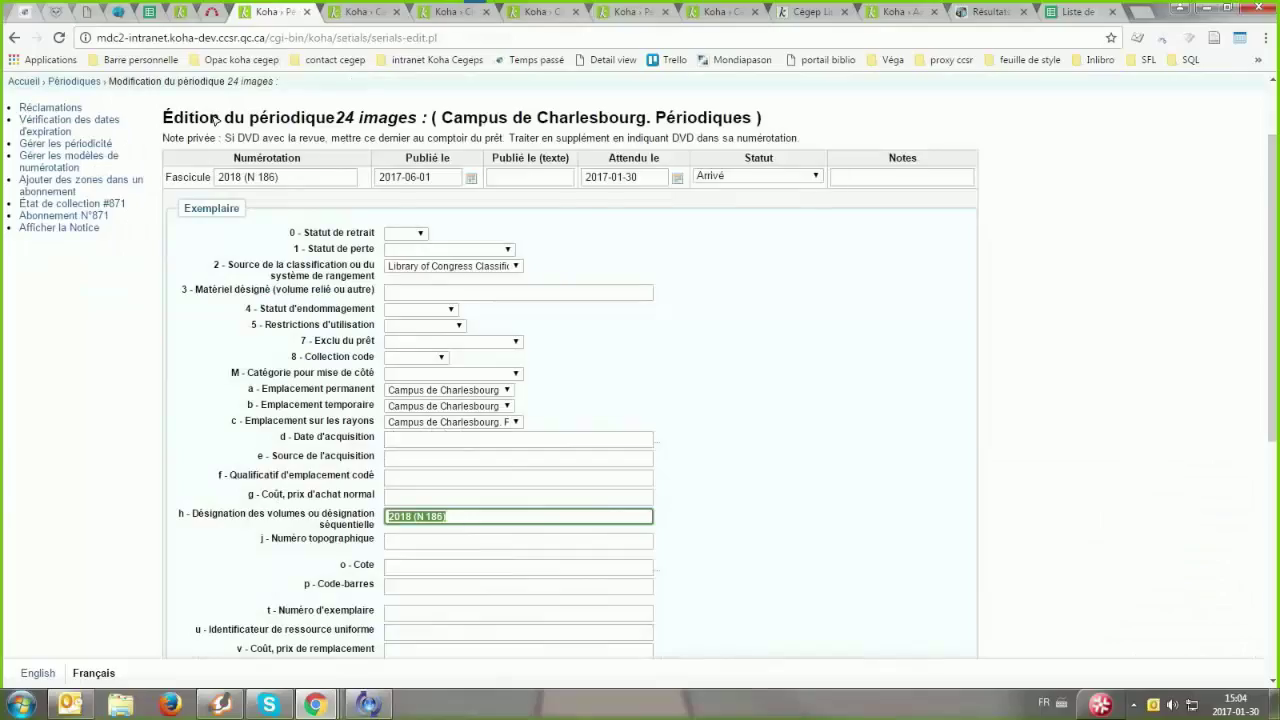
- Reset the issue's status to Attendu, change its numbering to 2018 (N 186-187) and set the status to Arrivé again
left_click(472, 518)
left_click(716, 177)
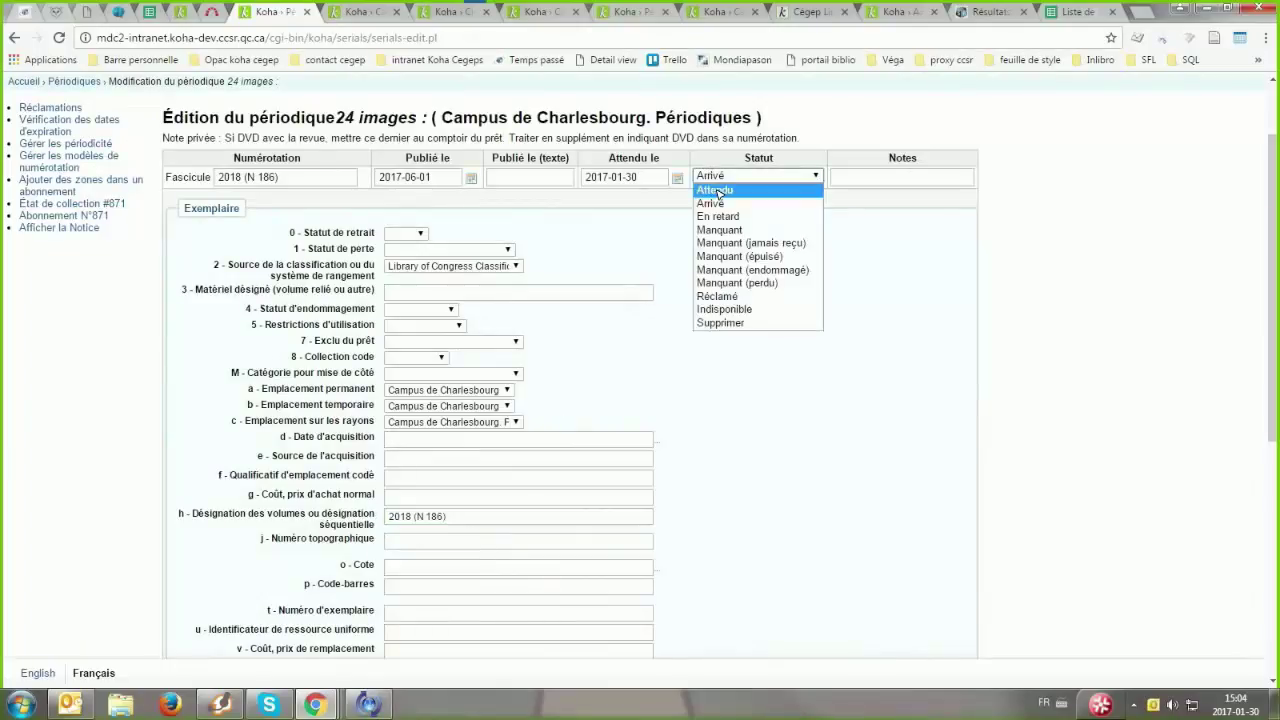
left_click(716, 191)
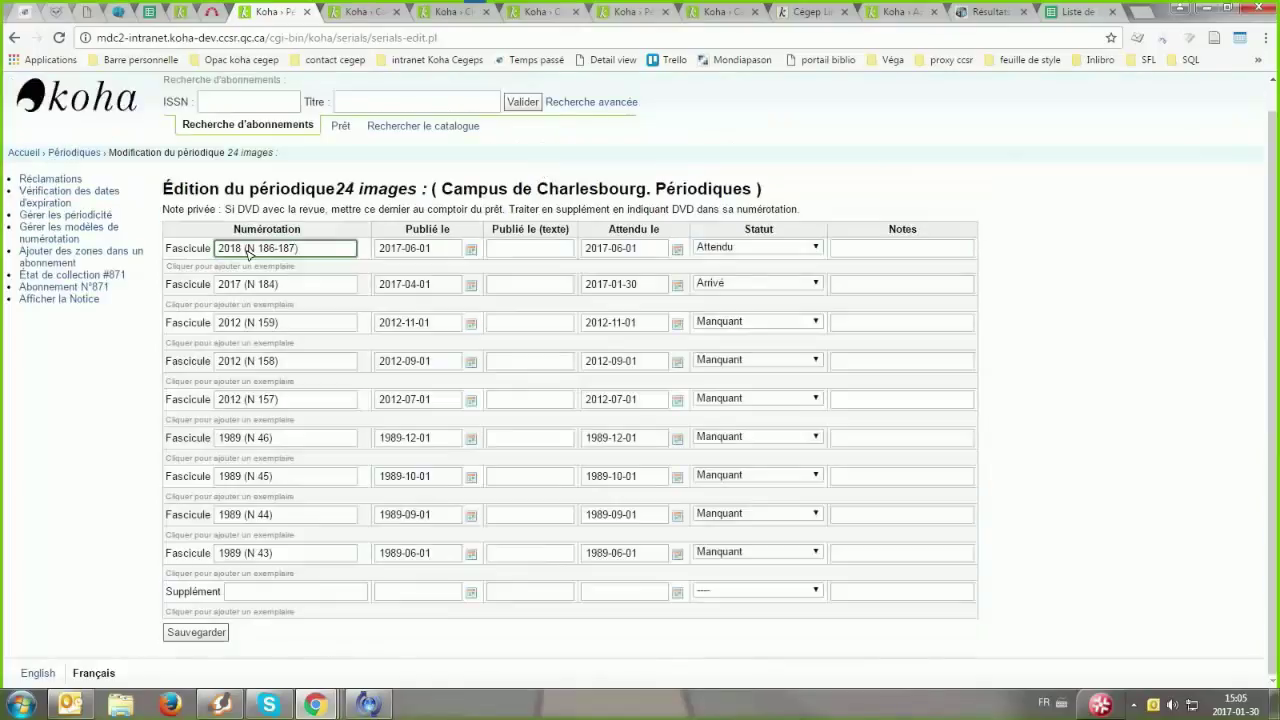
left_click(720, 247)
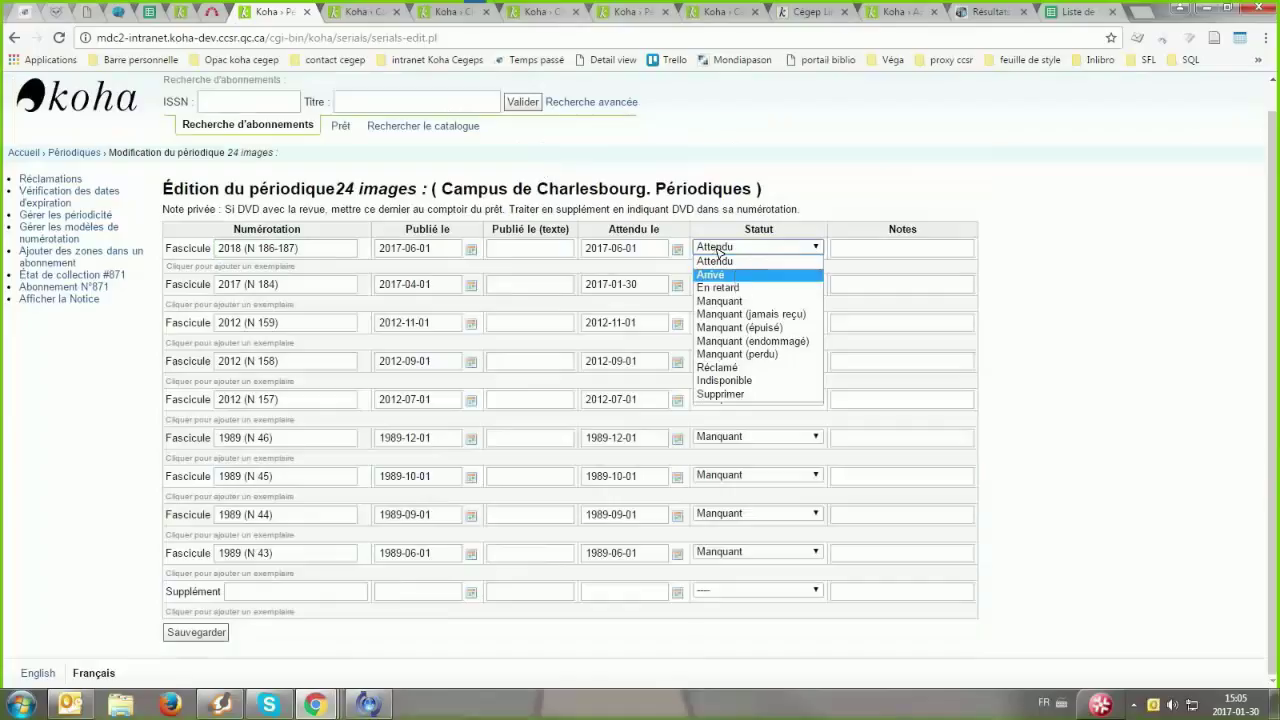
left_click(740, 274)
scroll(706, 279, "down", 2)
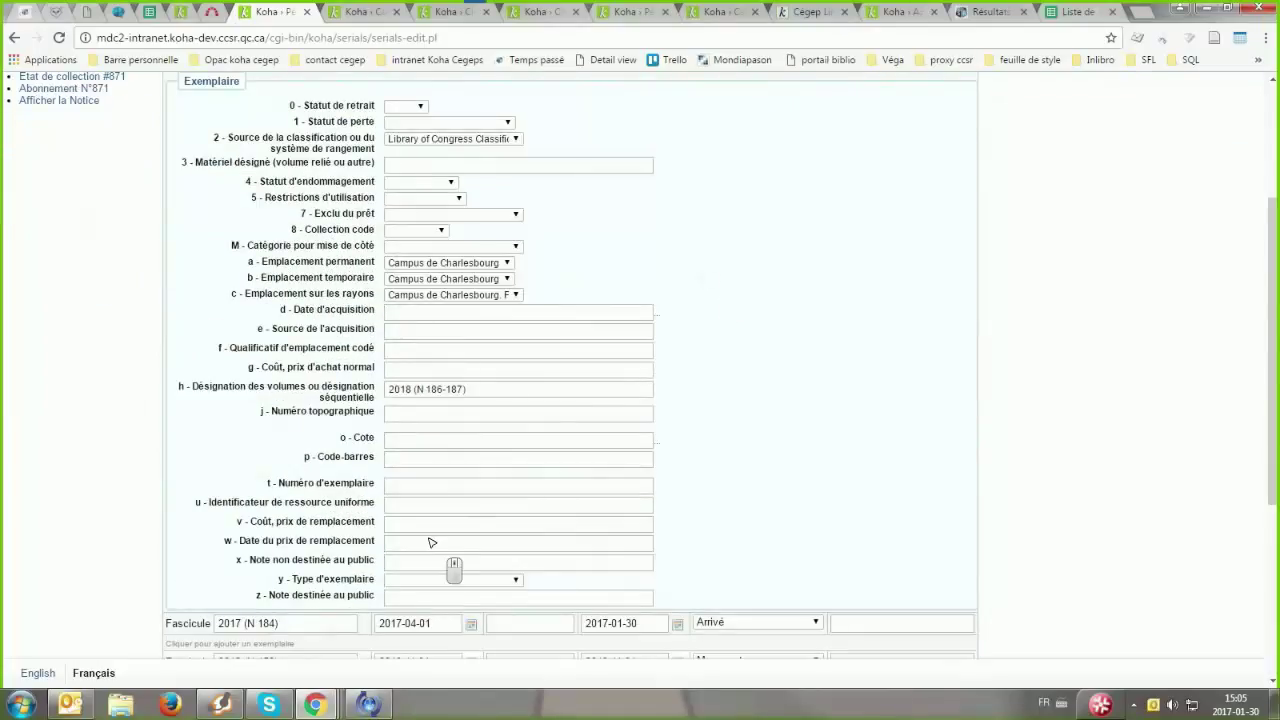
scroll(490, 396, "down", 2)
scroll(461, 464, "up", 1)
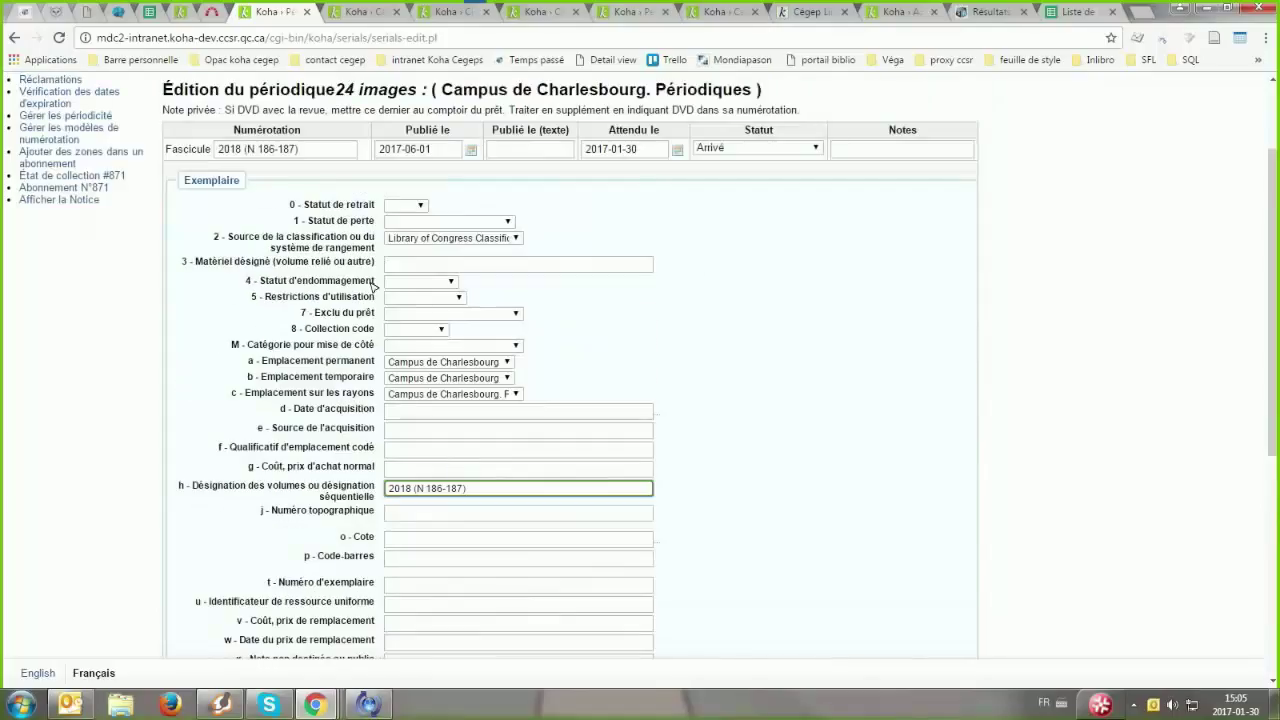
- Change the item's volume designation to 2018 (N 186/187), compare it with the issue numbering and save the issue
left_click(466, 488)
key("BackSpace")
type("/")
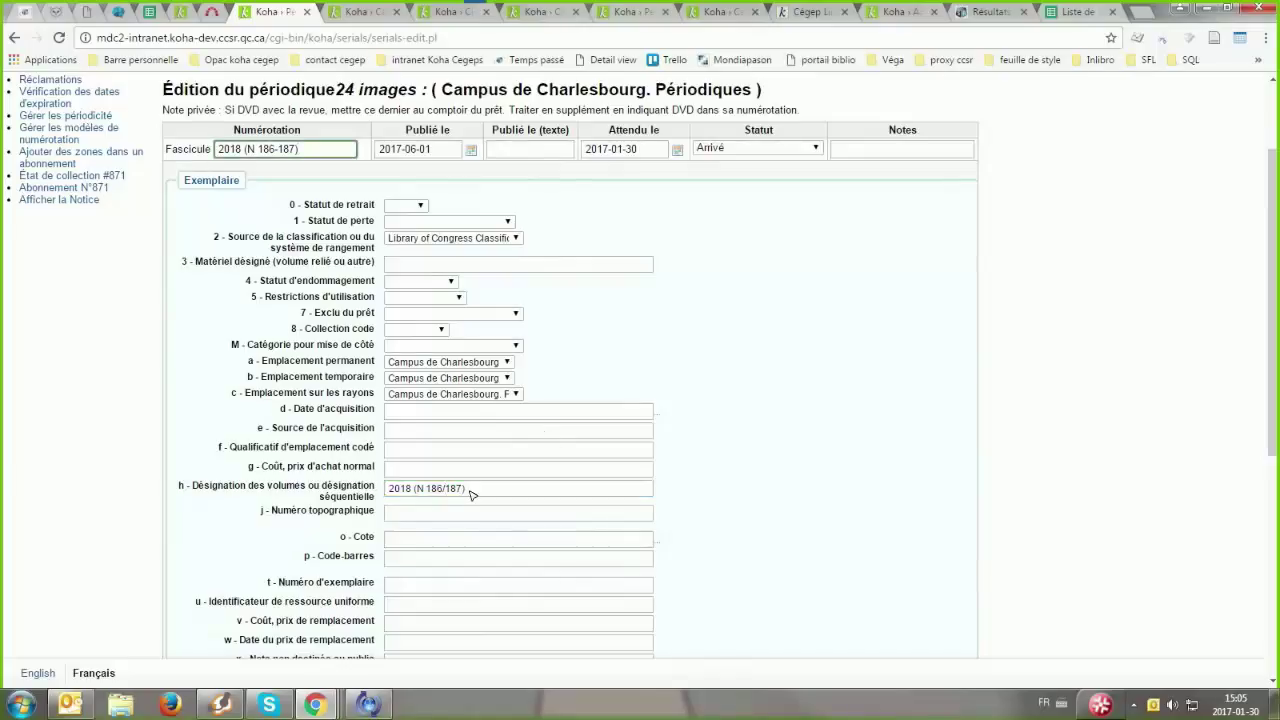
left_click(472, 494)
left_click(491, 488)
triple_click(322, 152)
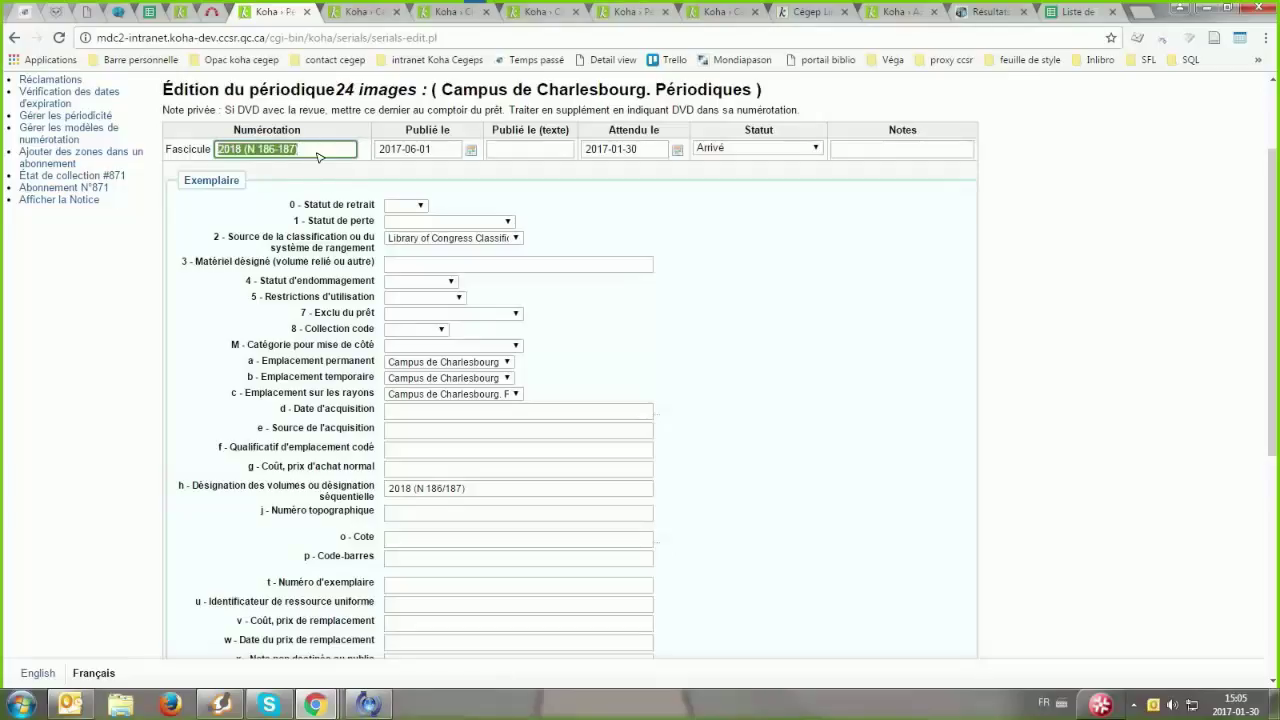
key("Tab")
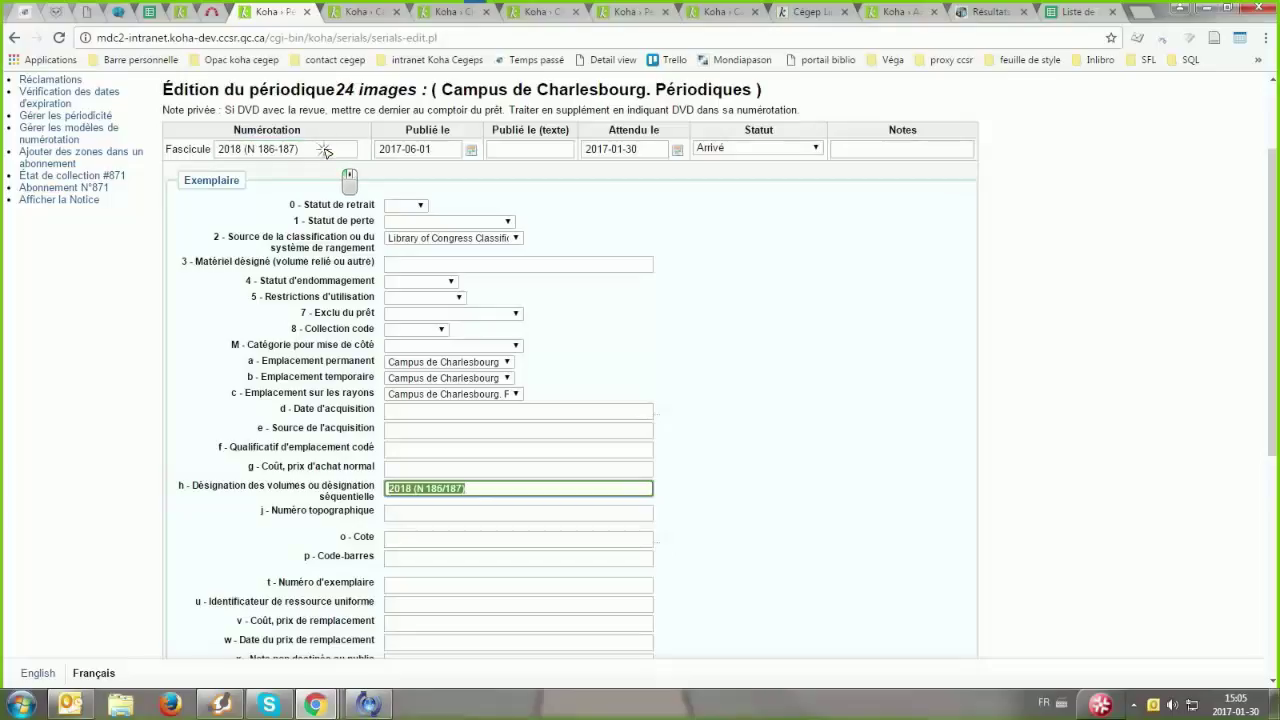
key("shift+Tab")
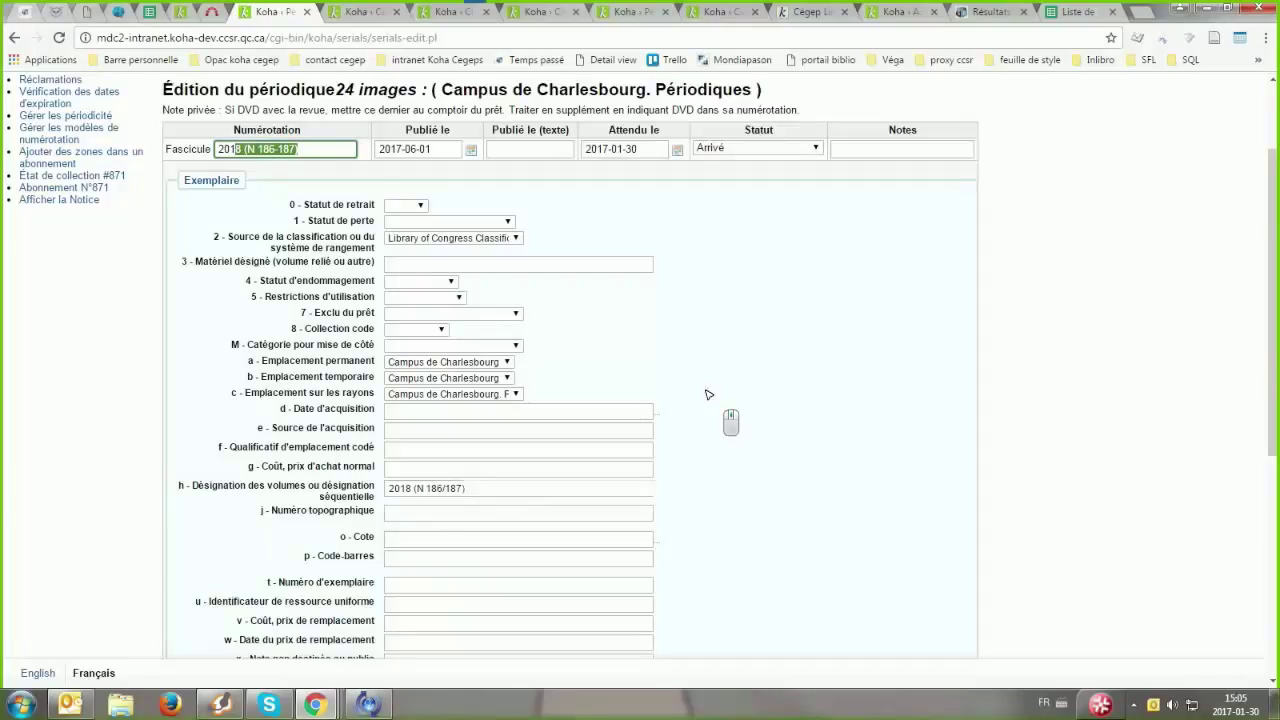
scroll(706, 392, "down", 5)
left_click(195, 633)
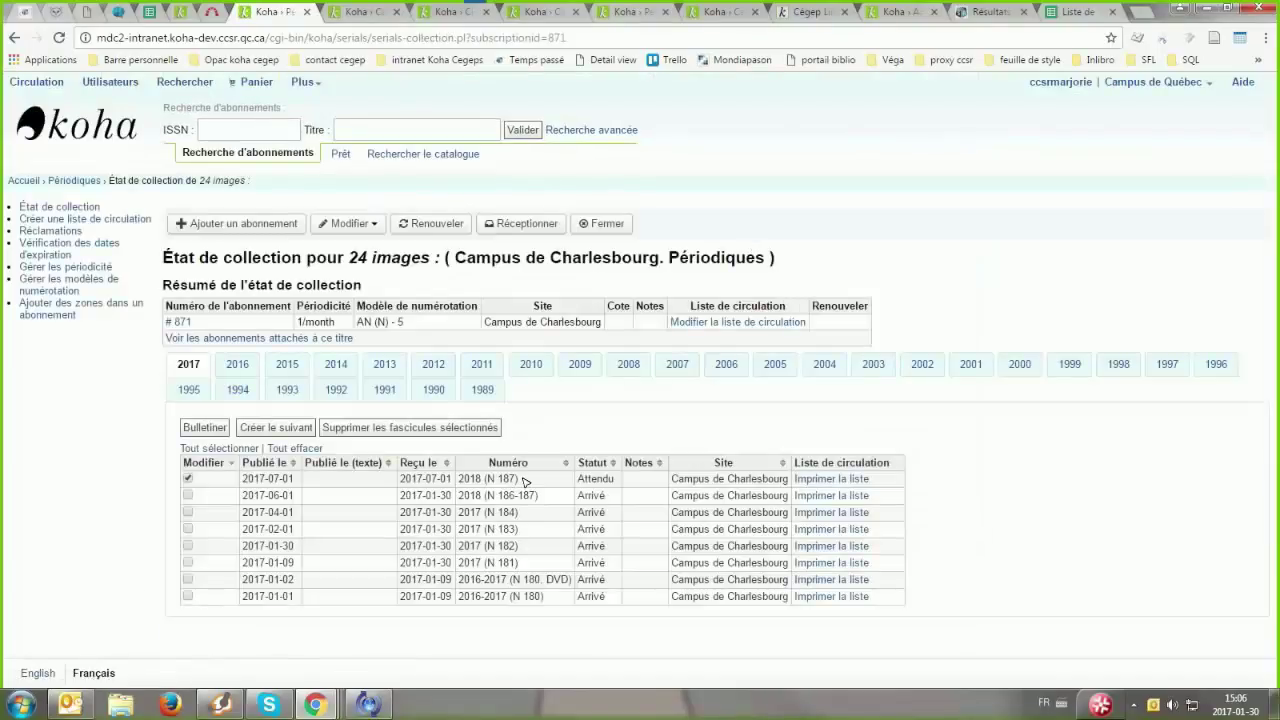
- Reload the 24 images catalogue record, sort its items by publication details in descending order and examine the newest item's numbering
left_click_drag(537, 495, 408, 42)
left_click(365, 11)
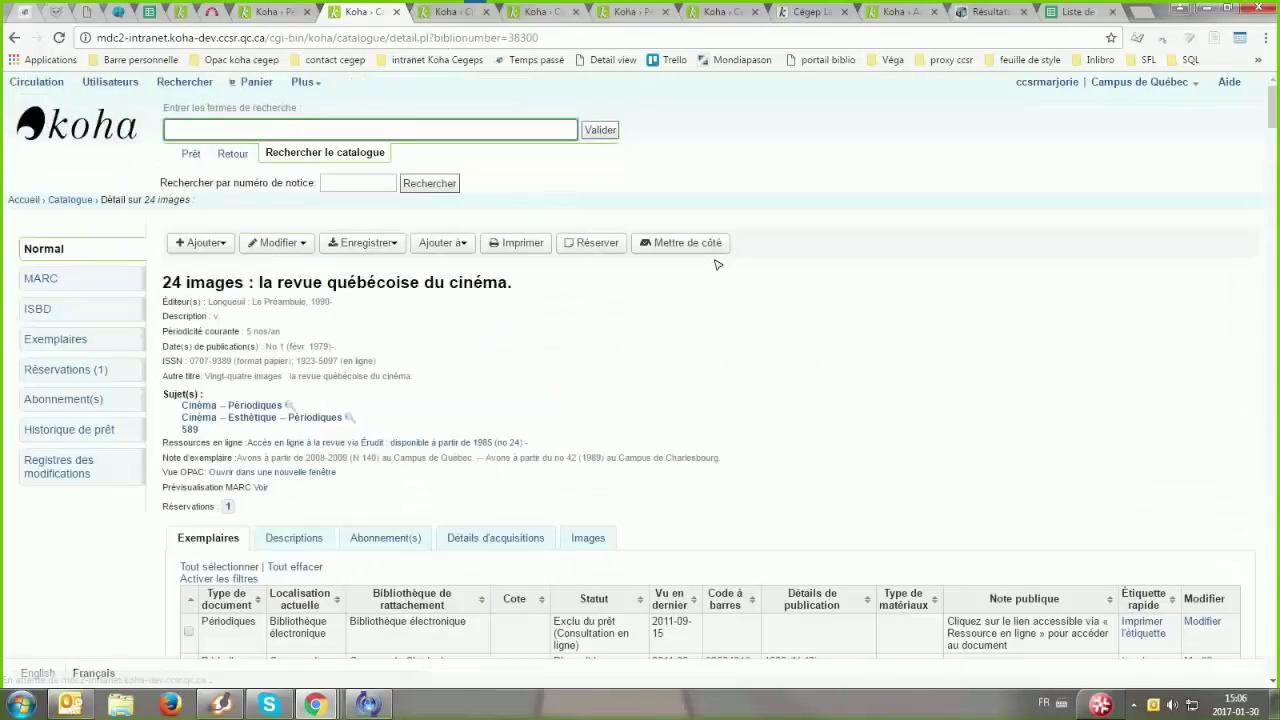
scroll(714, 263, "down", 2)
middle_click(826, 490)
left_click(800, 400)
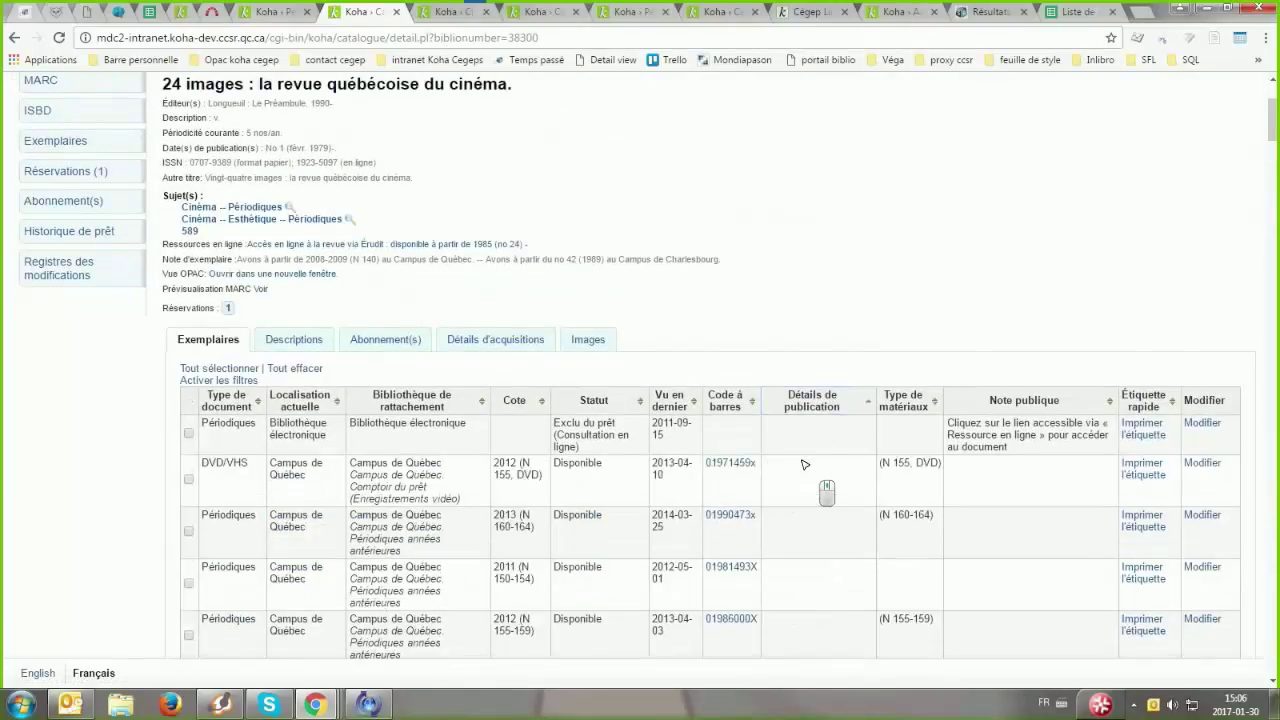
left_click(800, 400)
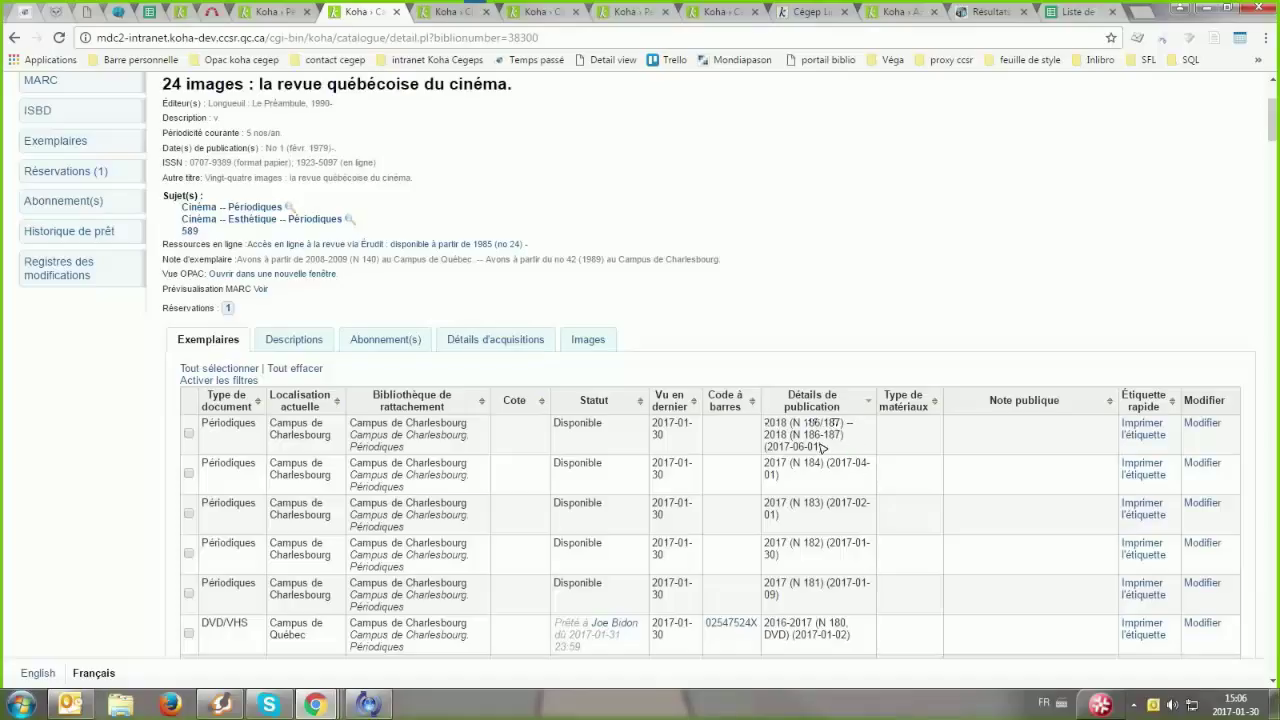
left_click_drag(765, 435, 843, 436)
- Return to the collection state, open the expected issue 2018 (N 187) for receiving and set its status to Arrivé
left_click(268, 14)
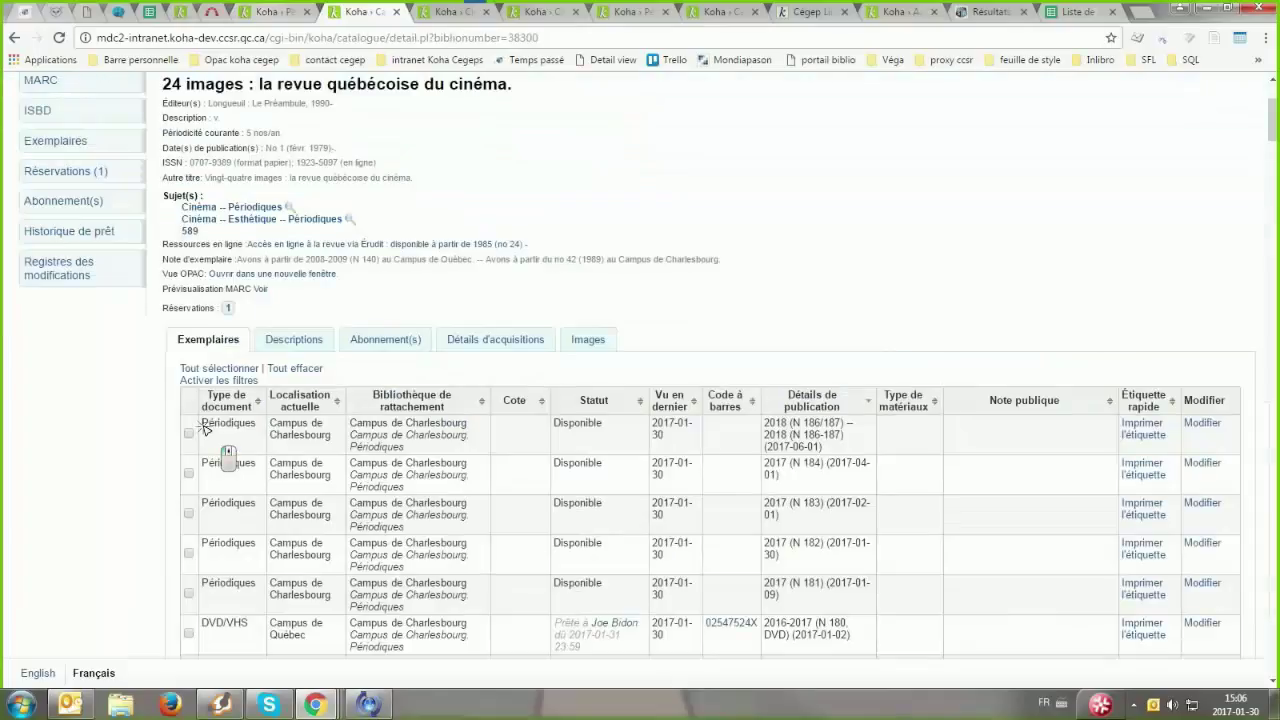
key("ctrl+Tab")
key("ctrl+shift+Tab")
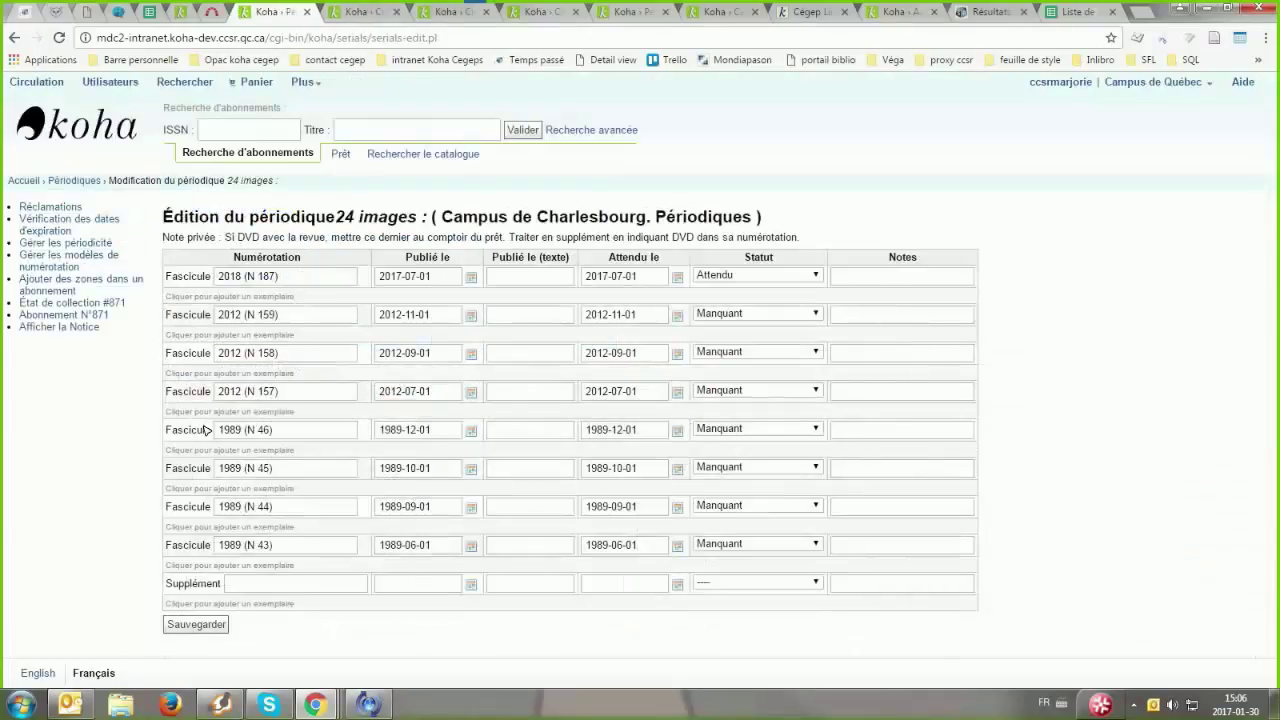
key("alt+Down")
key("Down")
key("Return")
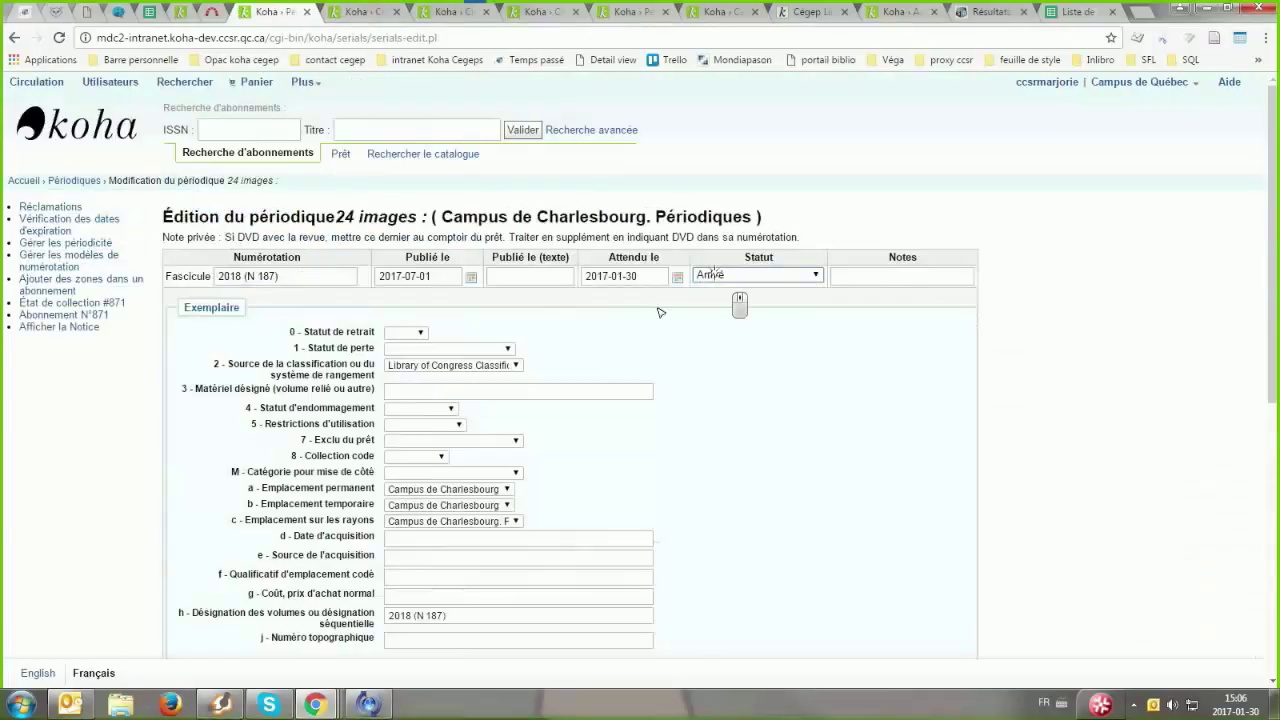
- Change both the received issue's numbering and its item's volume designation to 2018 (N 188)
left_click(720, 305)
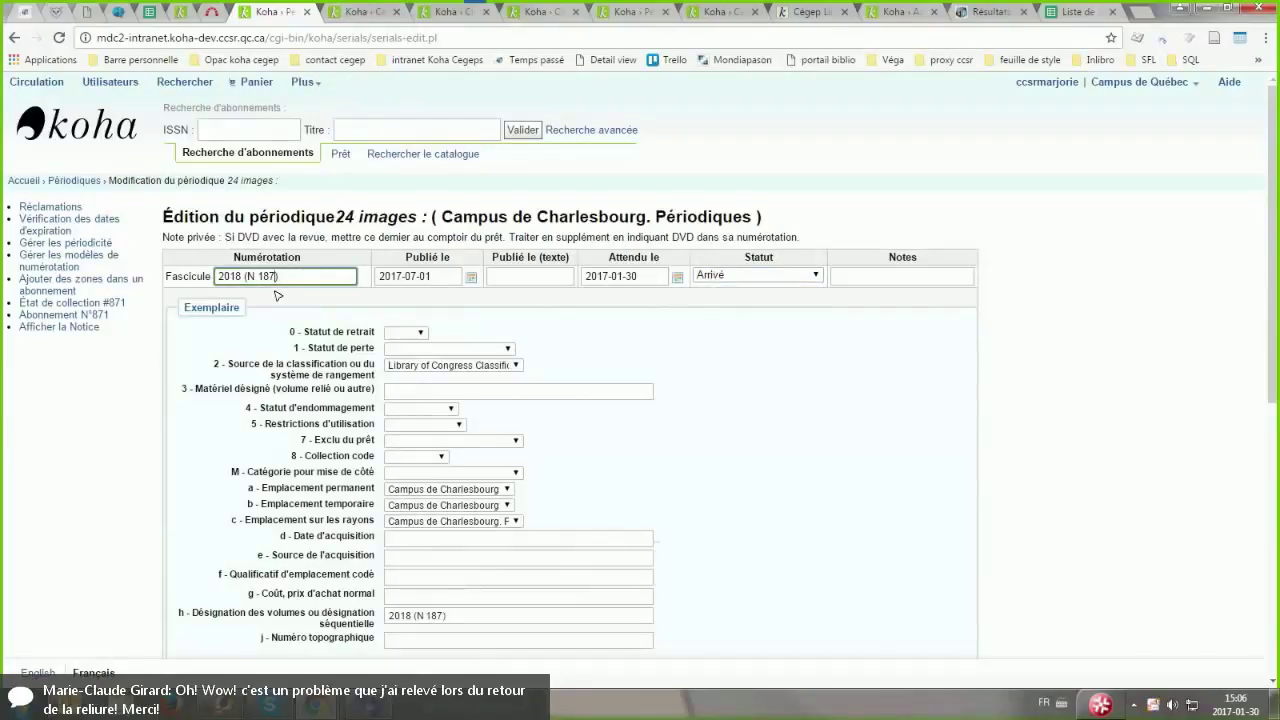
key("BackSpace")
key("BackSpace")
type("8")
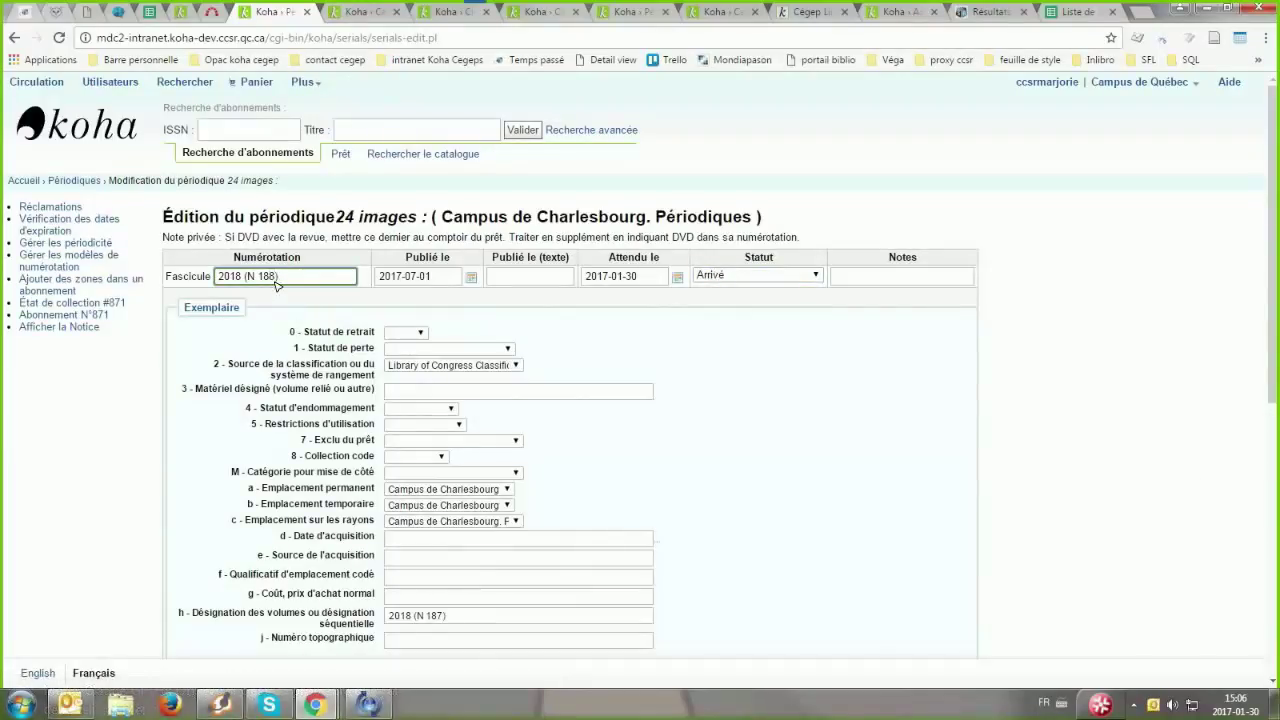
scroll(277, 285, "down", 3)
left_click(312, 314)
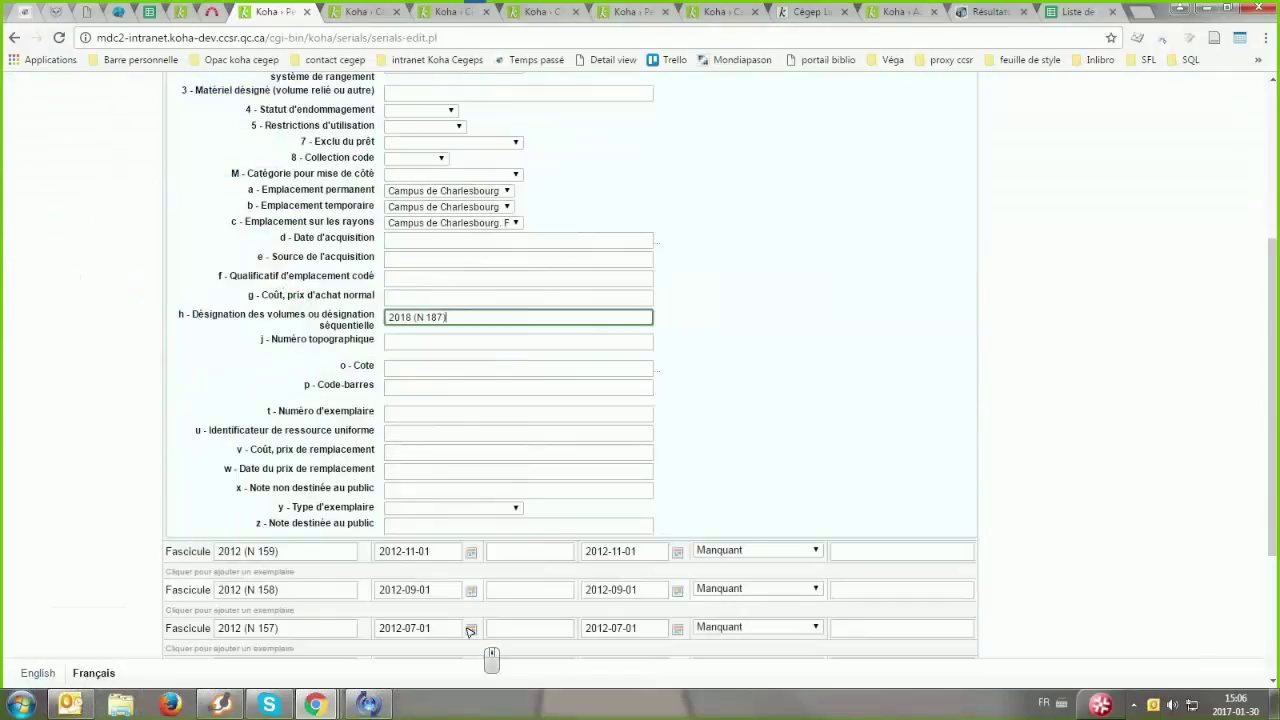
key("BackSpace")
key("BackSpace")
type("8)")
key("Tab")
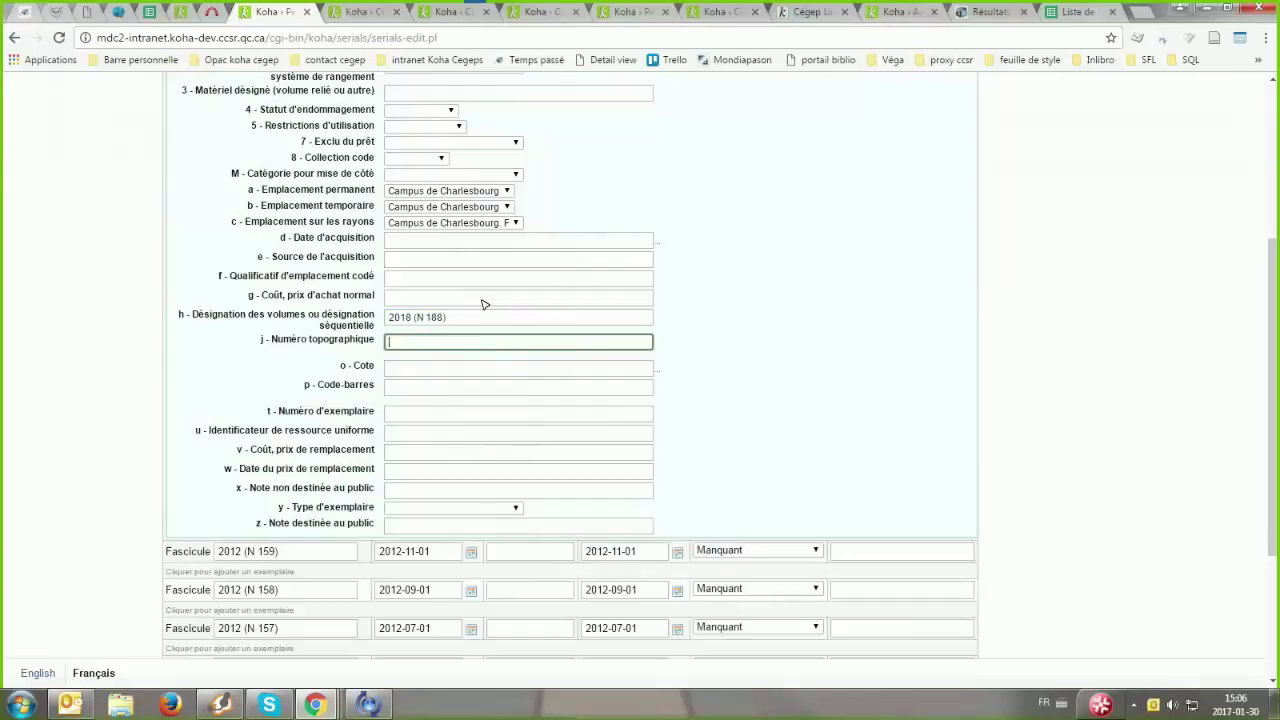
- Compare the received issue's numbering with the volume designation of its item in the receiving form
scroll(481, 302, "up", 3)
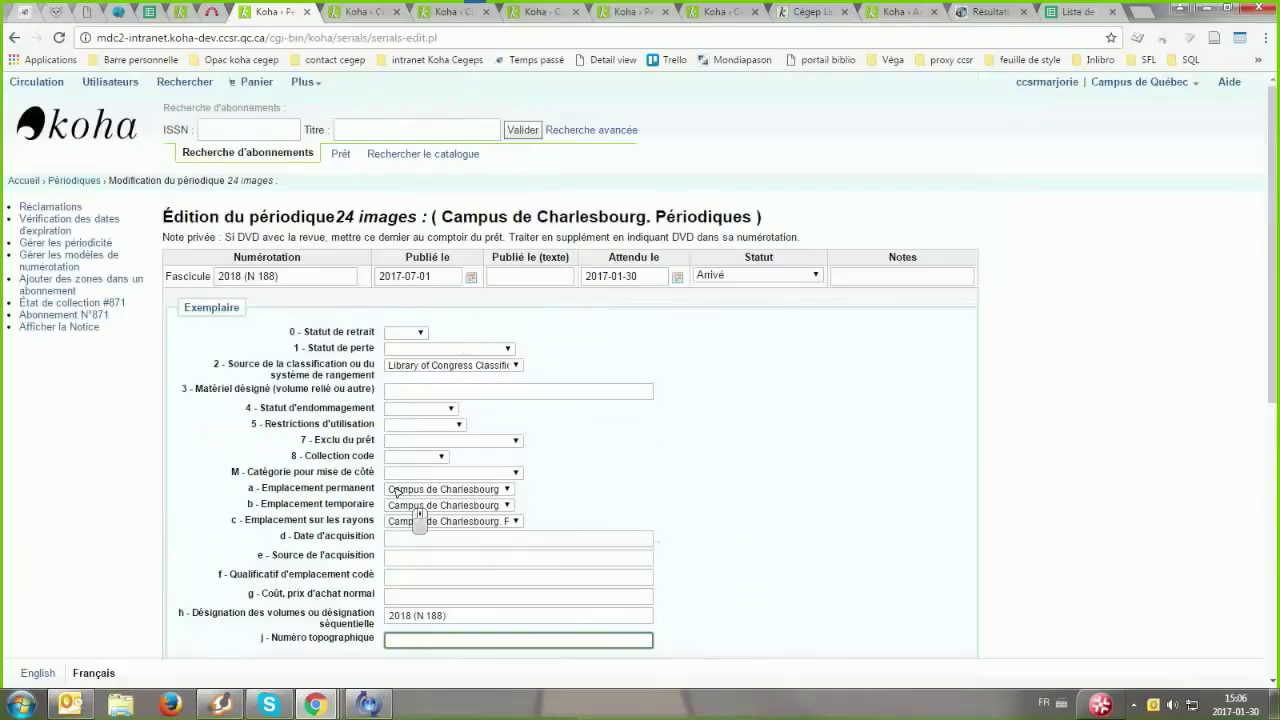
scroll(475, 314, "down", 3)
key("shift+Tab")
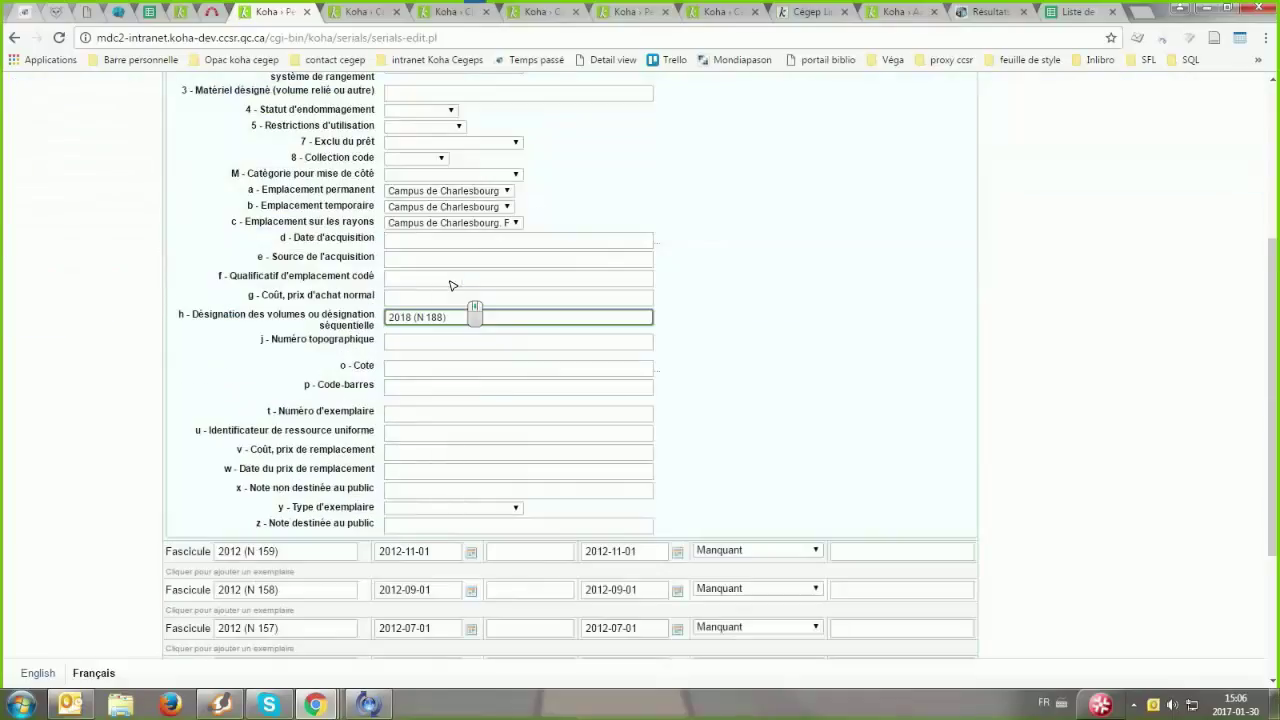
scroll(456, 498, "up", 2)
left_click(294, 176)
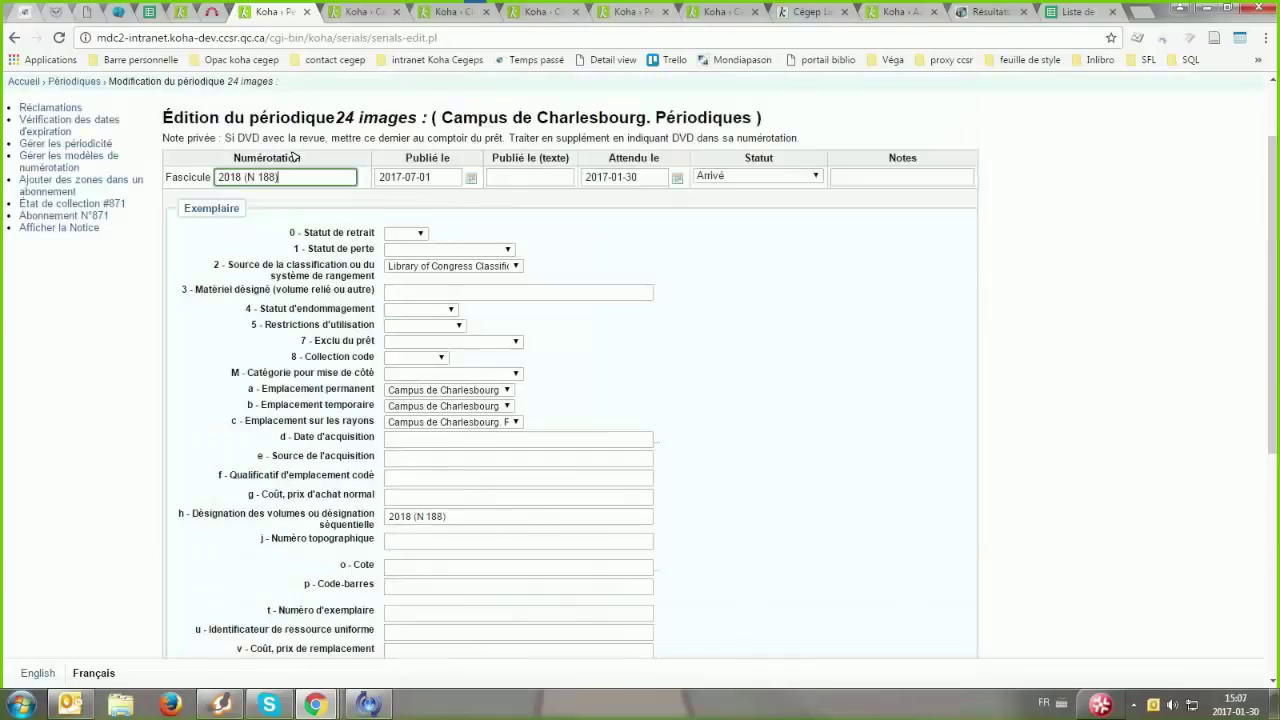
key("Tab")
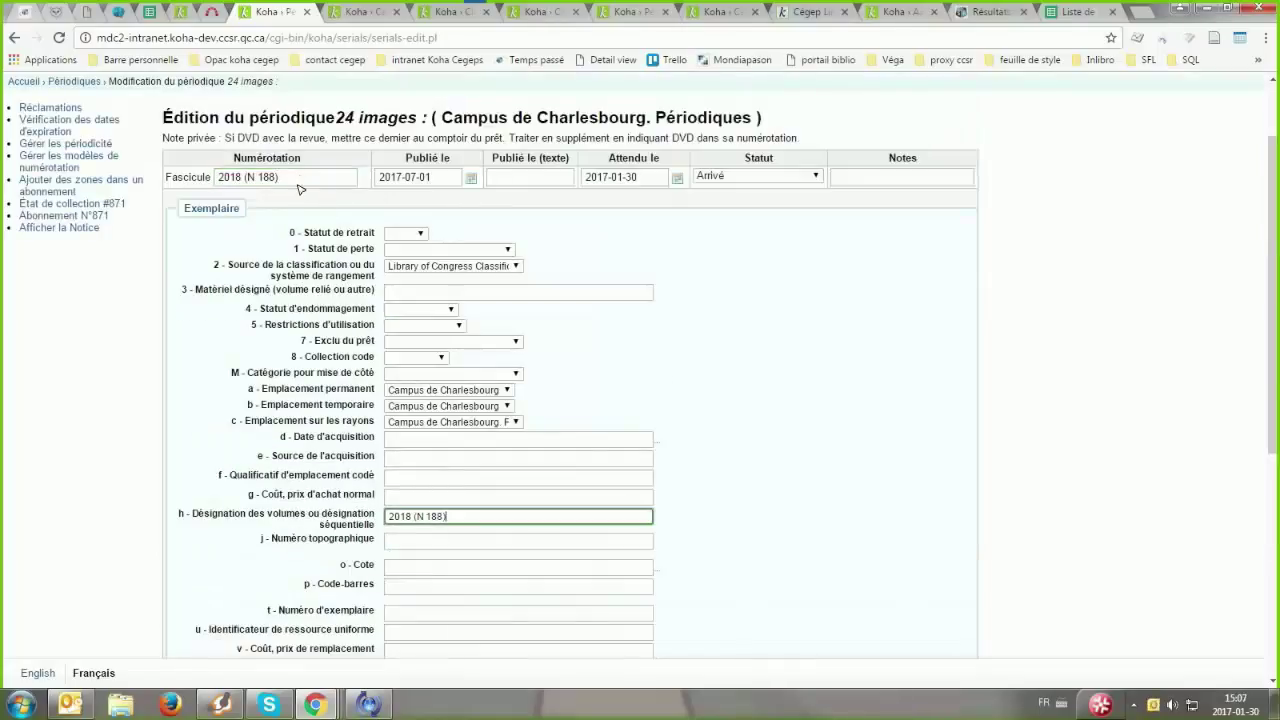
scroll(389, 376, "down", 5)
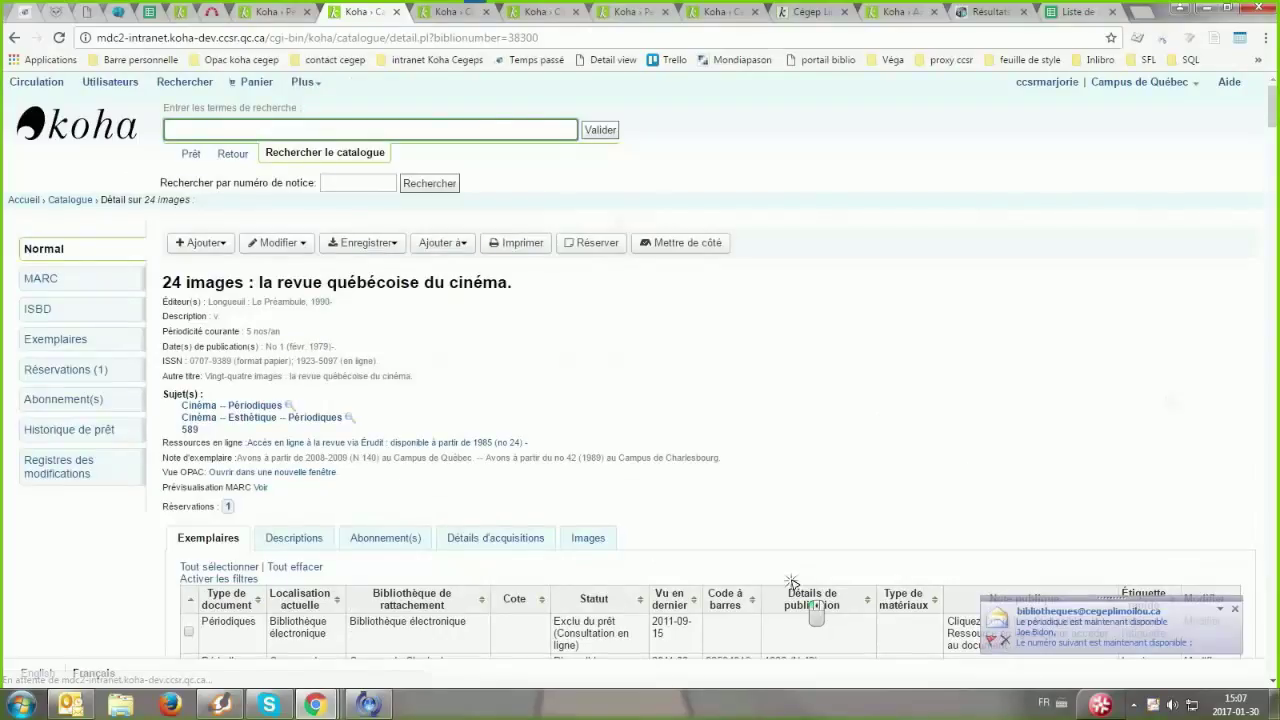
- Compare the newest items' publication details in the 24 images catalogue record with the issue numbering in the Campus de Charlesbourg collection state
scroll(791, 582, "down", 4)
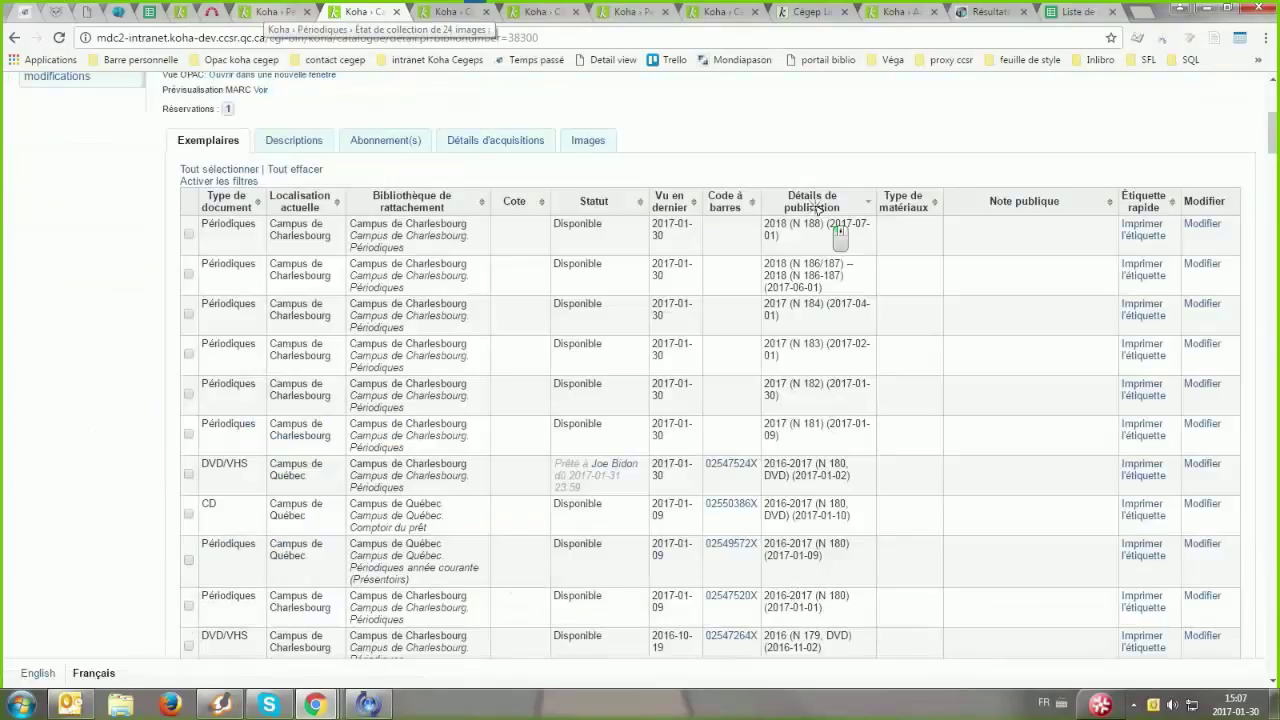
key("ctrl+shift+Tab")
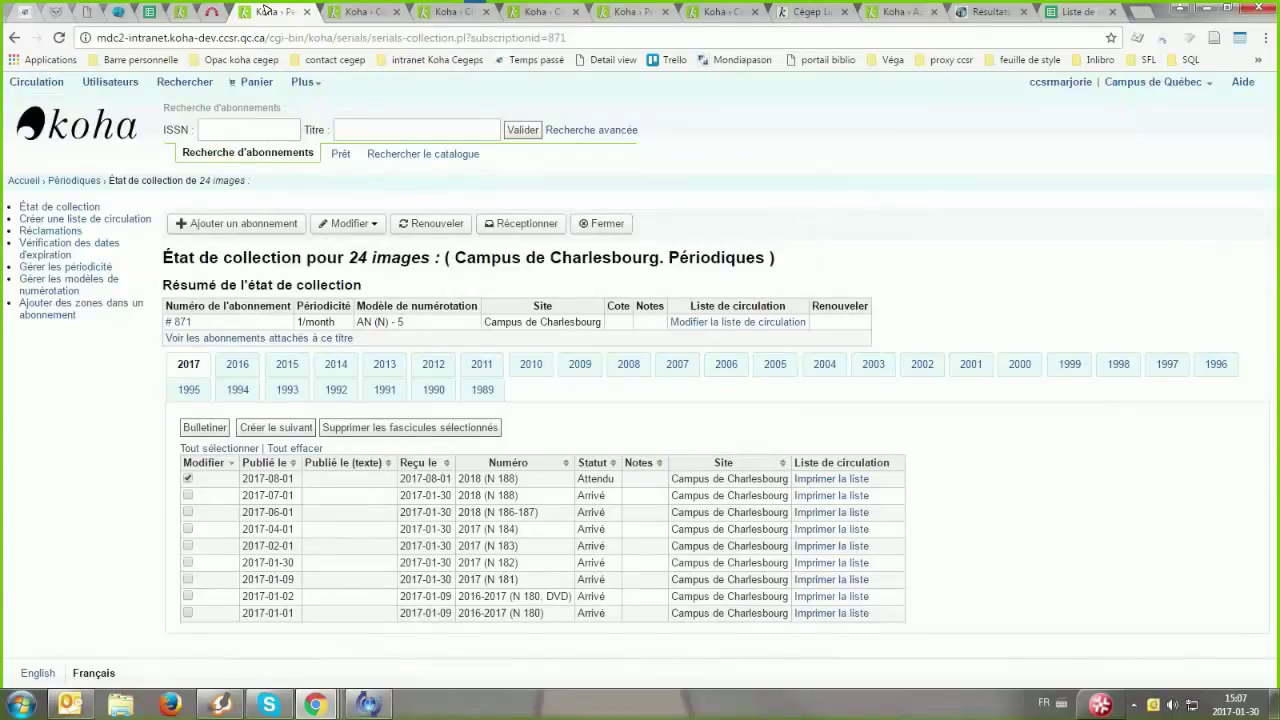
key("ctrl+Tab")
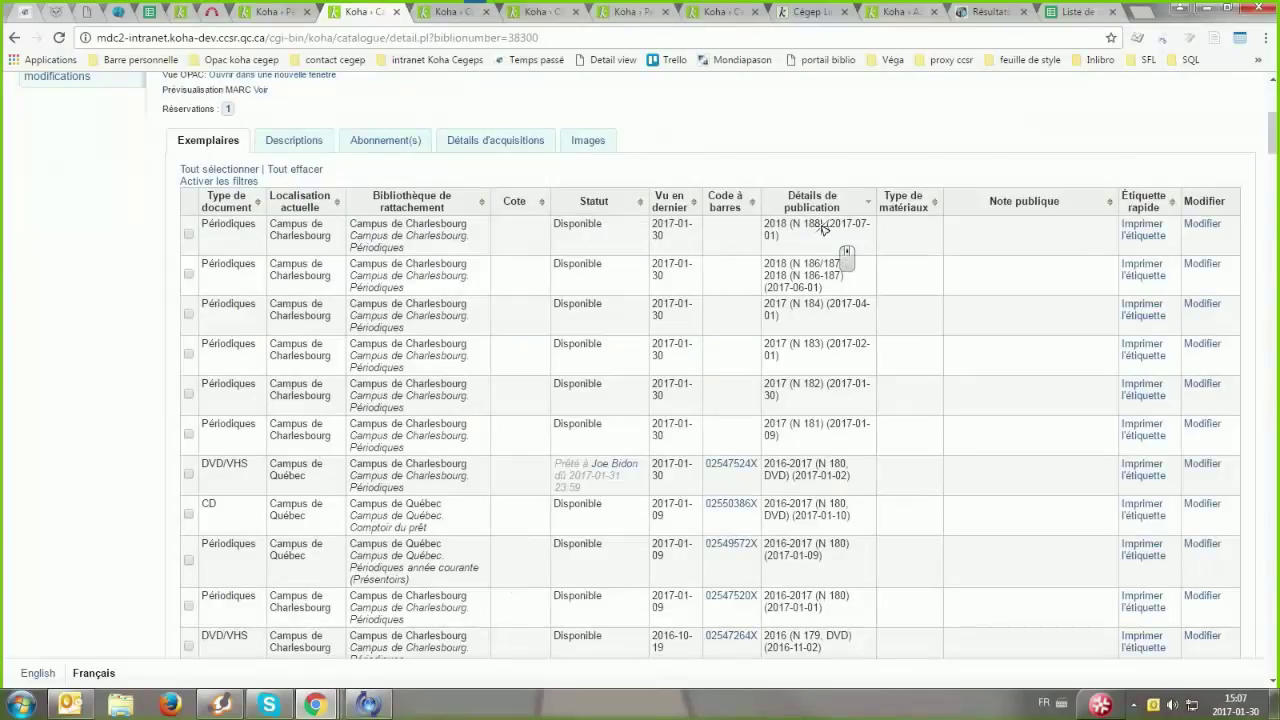
left_click(280, 11)
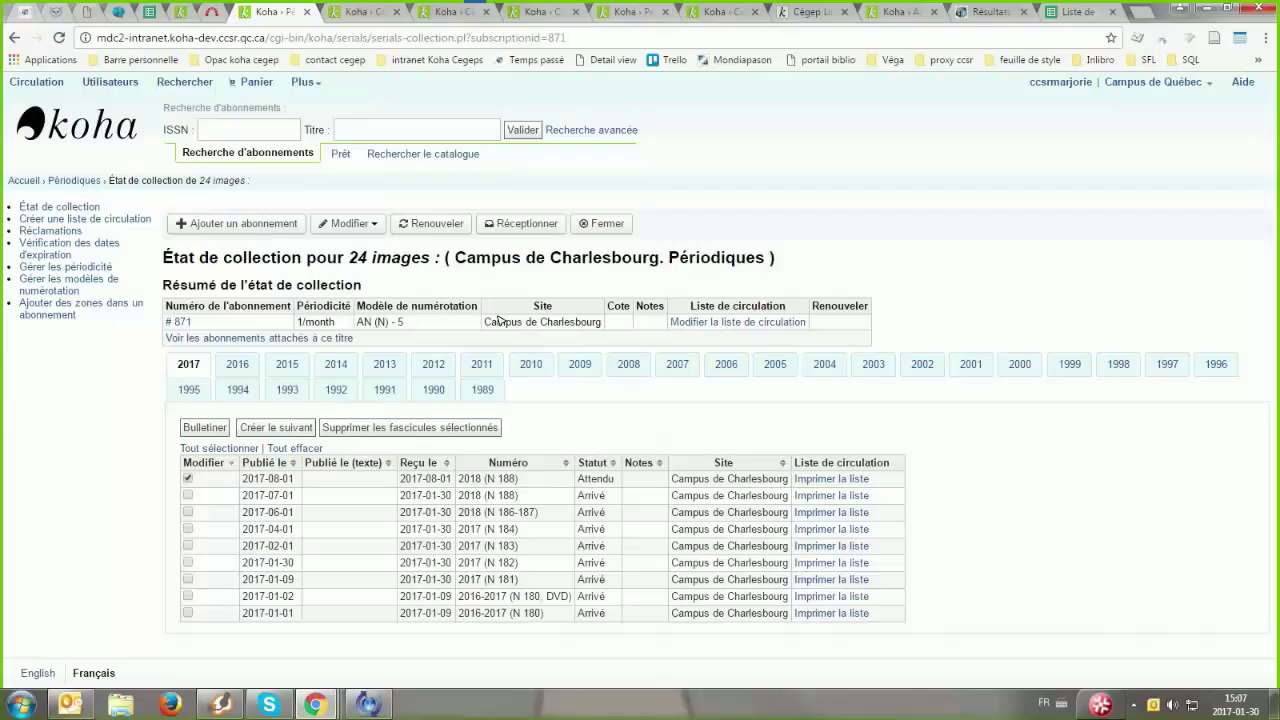
left_click(816, 248)
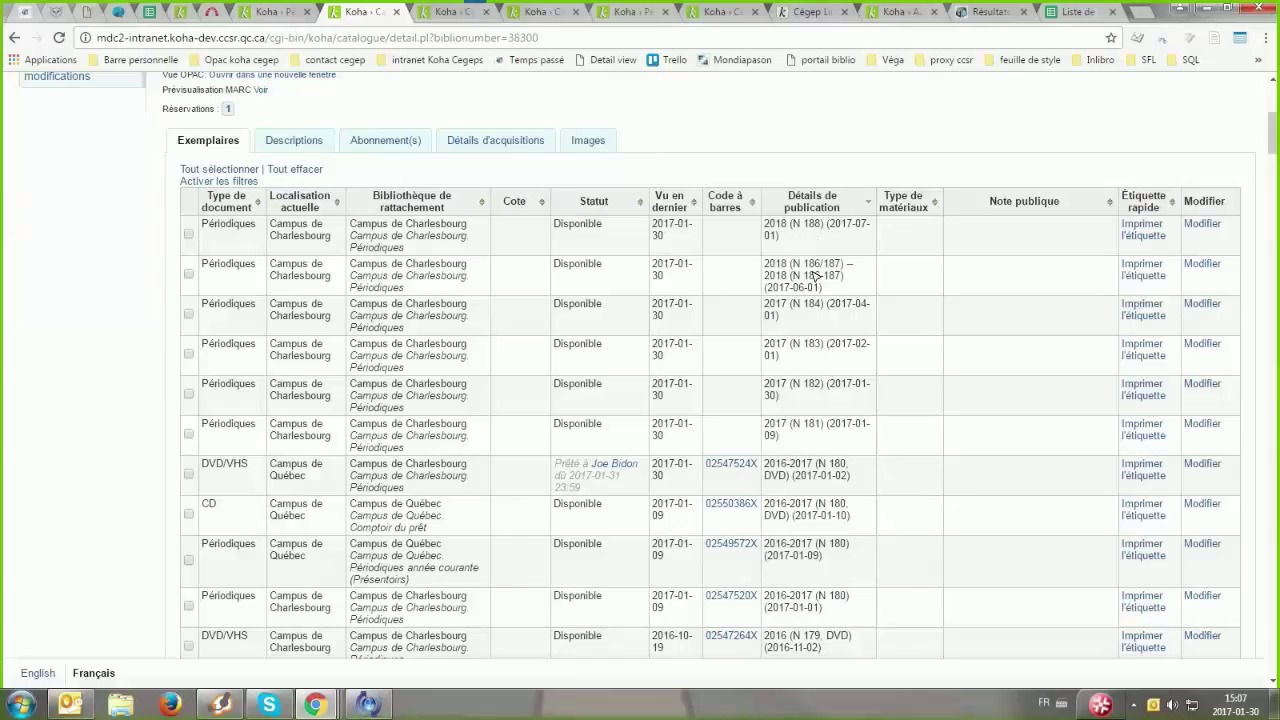
left_click(264, 12)
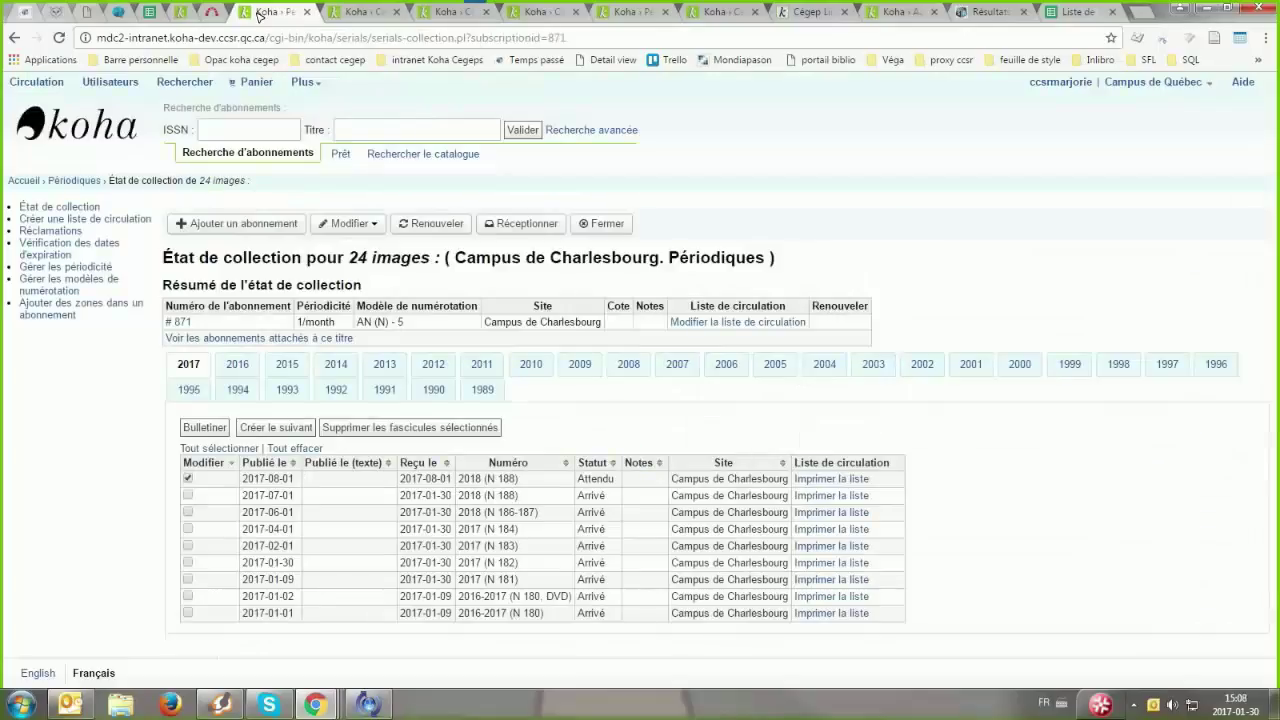